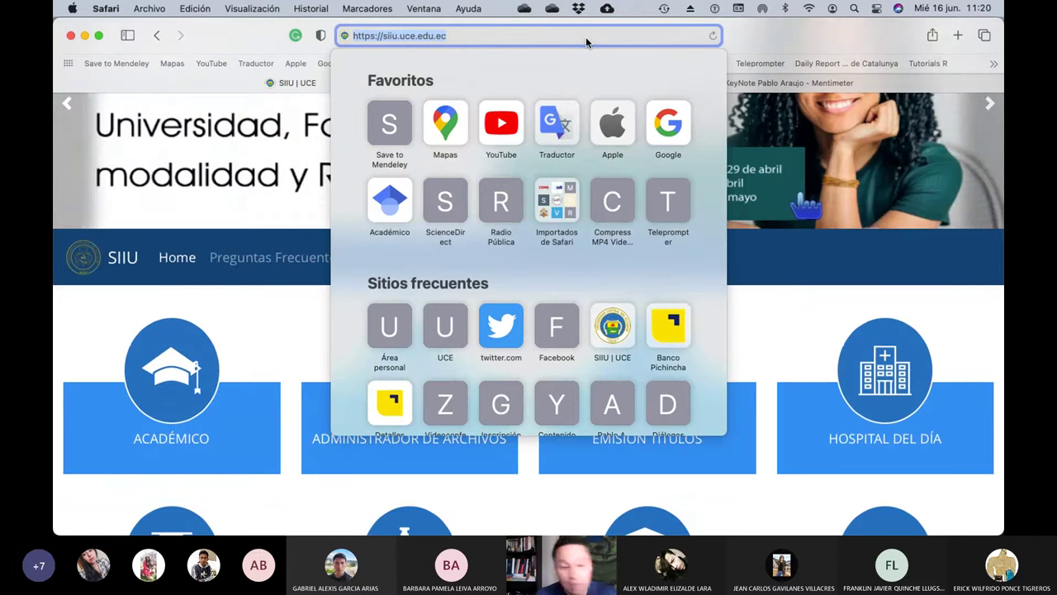
key("BackSpace")
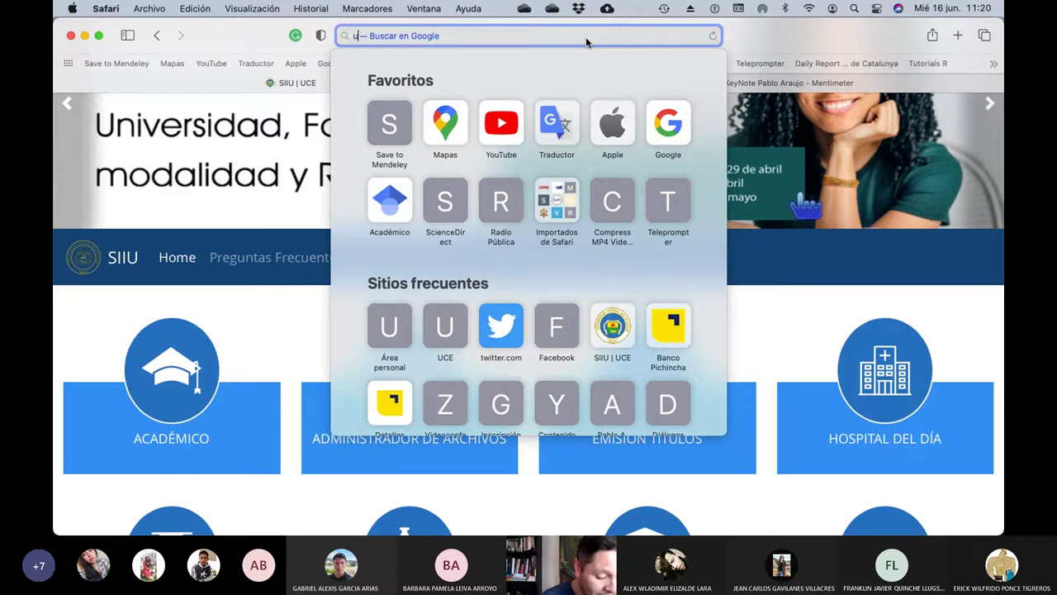
type("siiu")
key("Return")
key("Return")
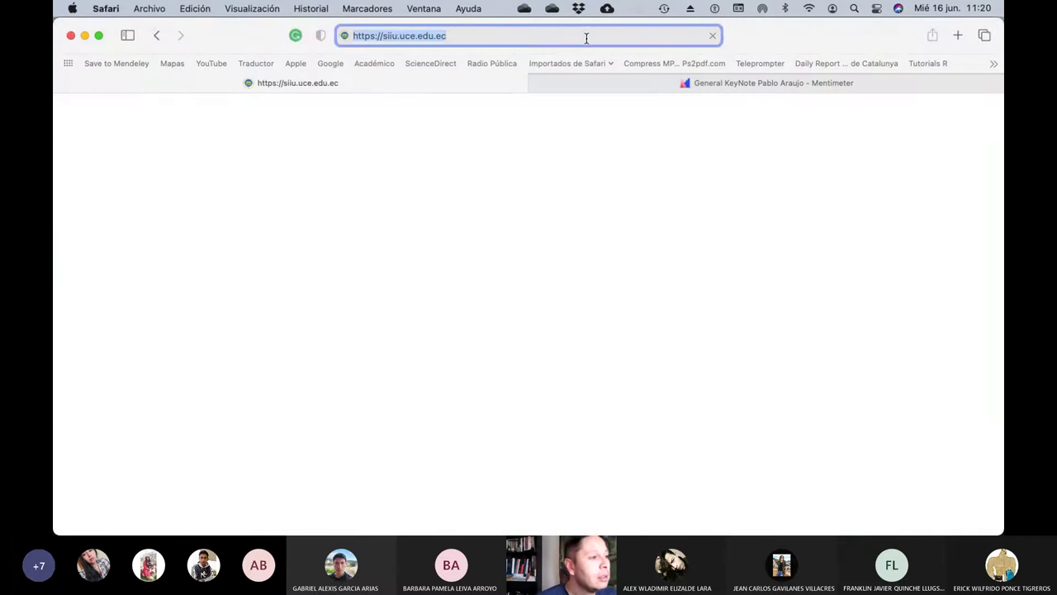
Go to the virtual campus at uvirtual.uce.edu.ec and open the course Metodología de la Investigación P1 (2021-2021)
key("BackSpace")
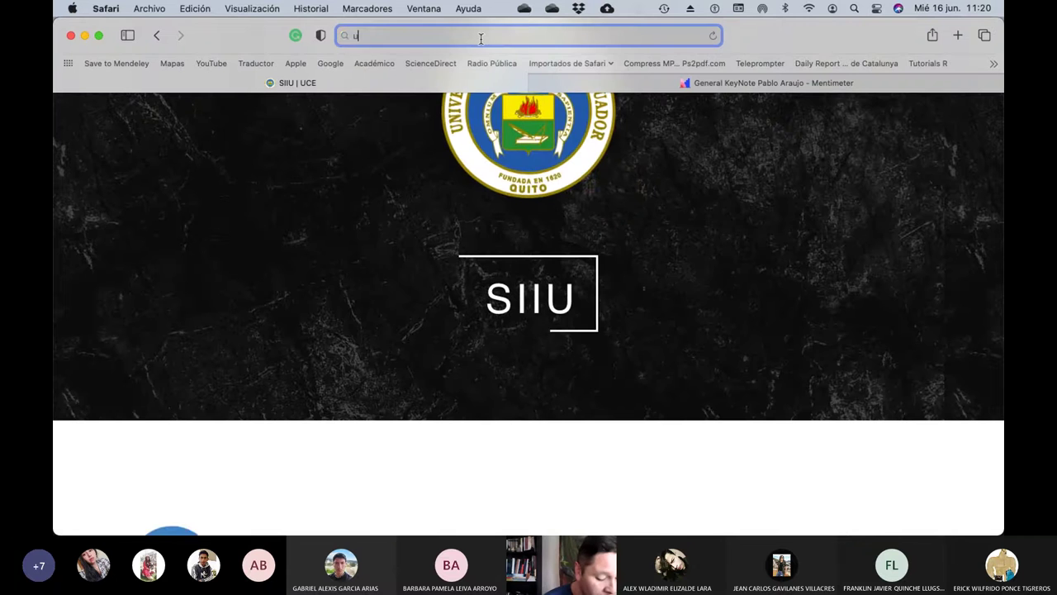
type("uvir")
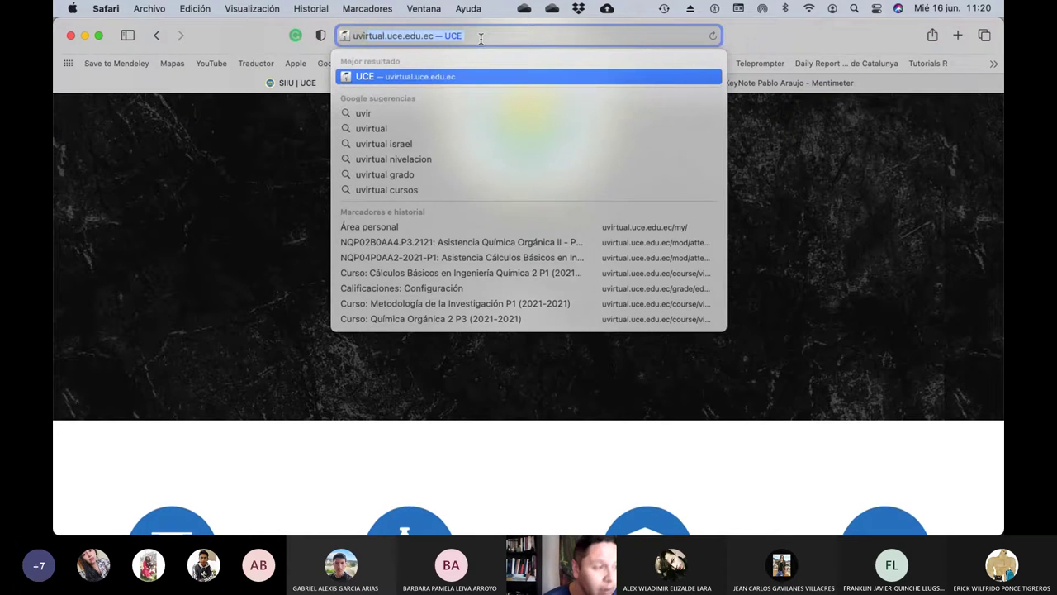
key("Return")
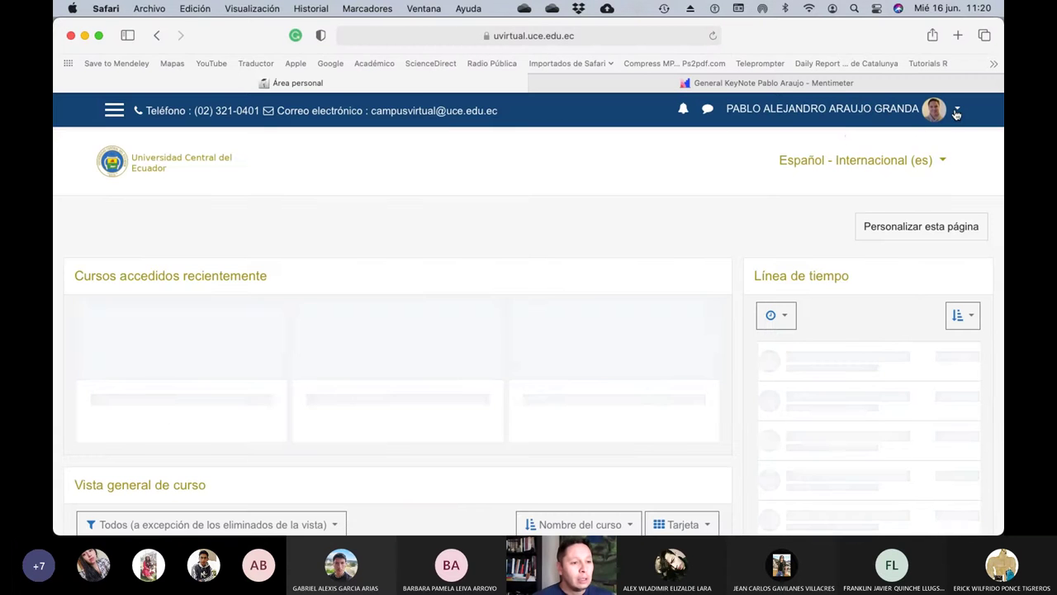
left_click(957, 111)
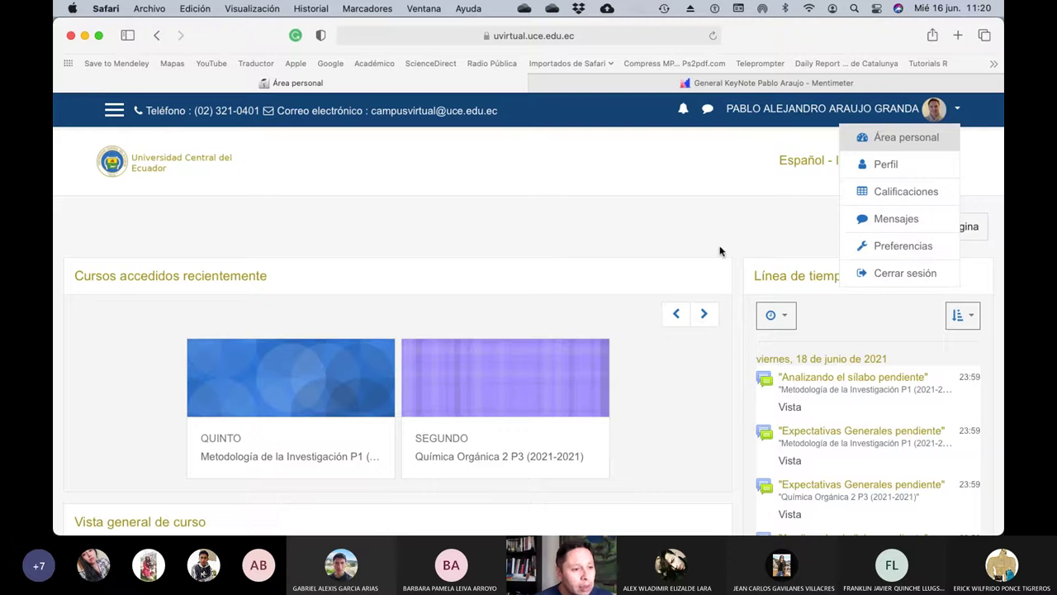
left_click(269, 460)
scroll(358, 408, "down", 3)
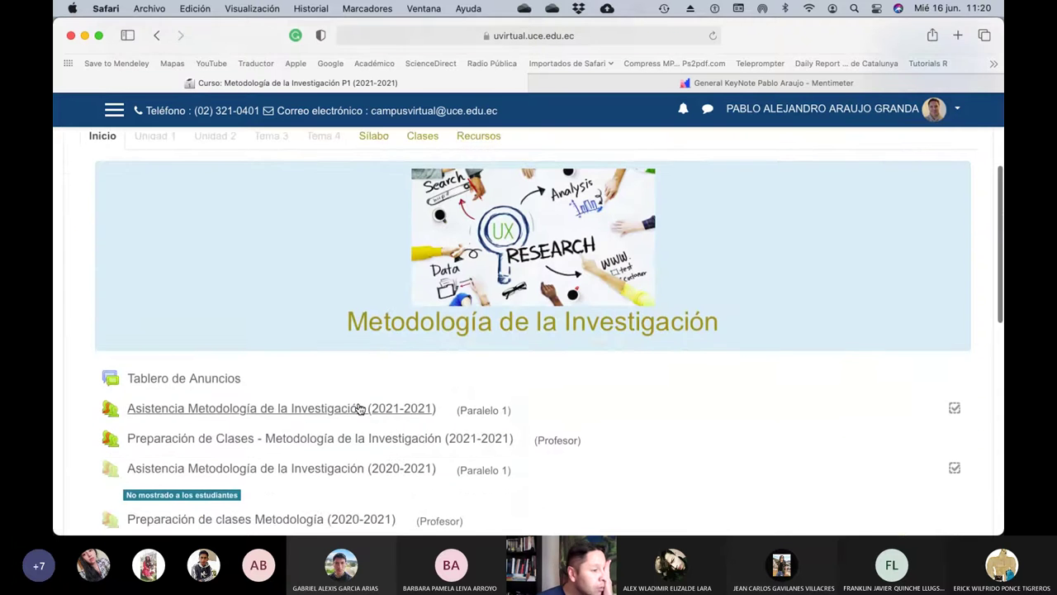
scroll(358, 408, "up", 3)
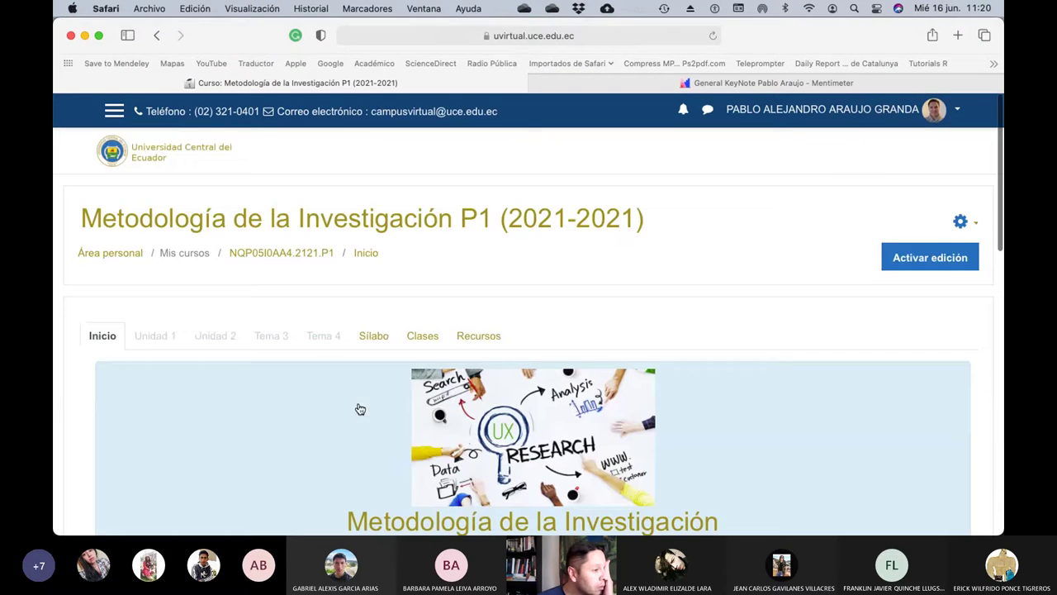
Open the course's participants list and look through it
left_click(961, 222)
left_click(114, 110)
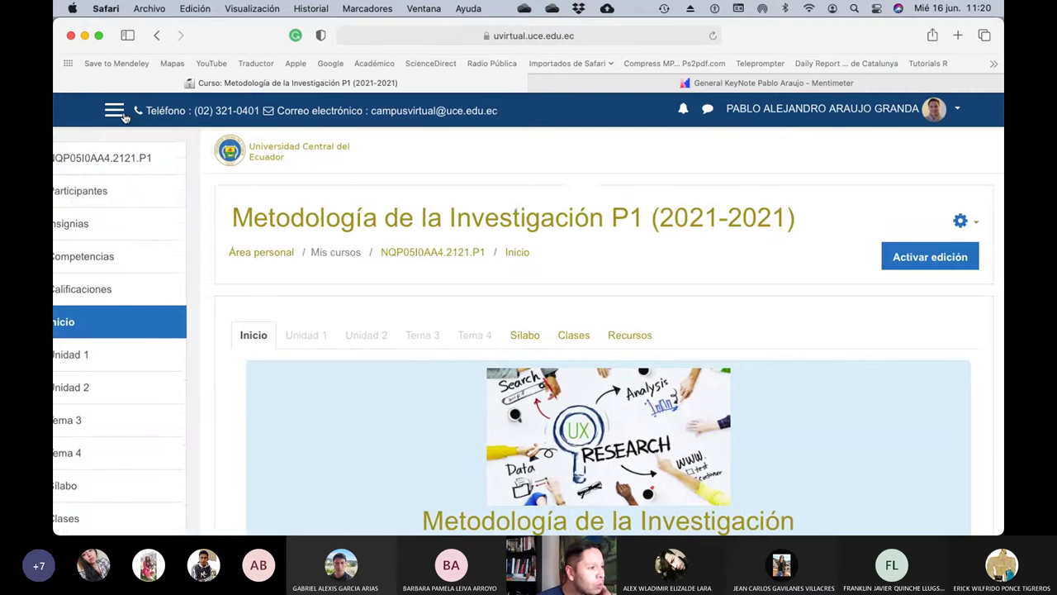
left_click(143, 194)
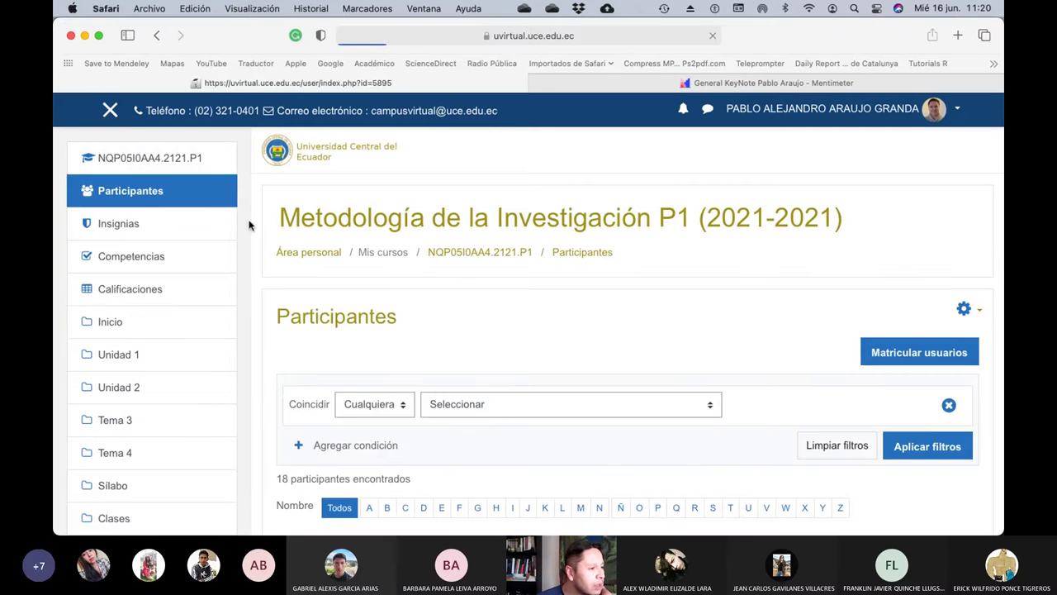
scroll(663, 331, "down", 3)
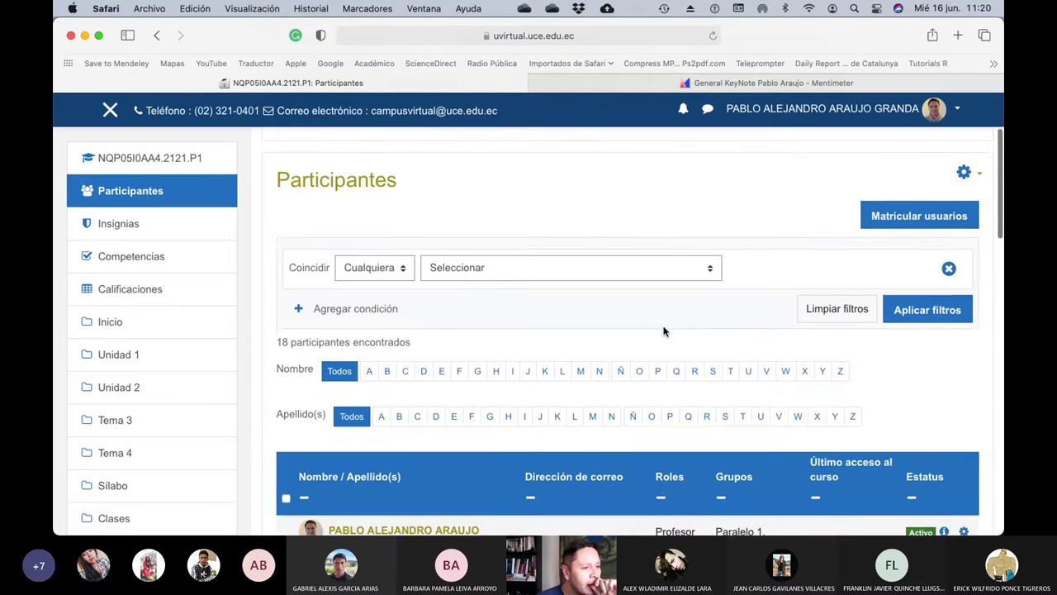
scroll(663, 330, "down", 4)
scroll(664, 331, "up", 7)
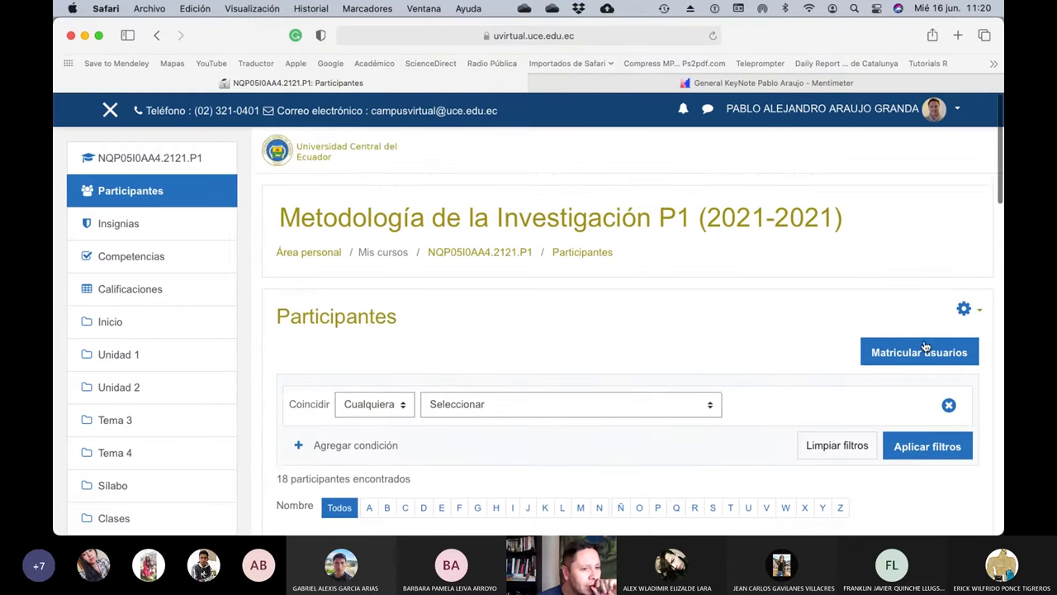
Open the group management page for the course's participants
left_click(964, 309)
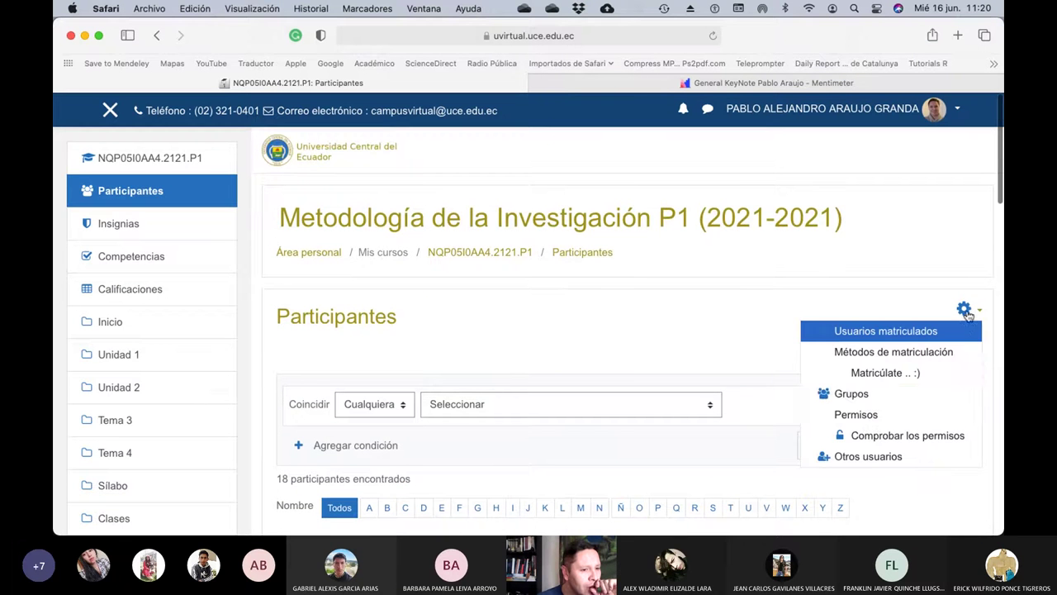
left_click(859, 394)
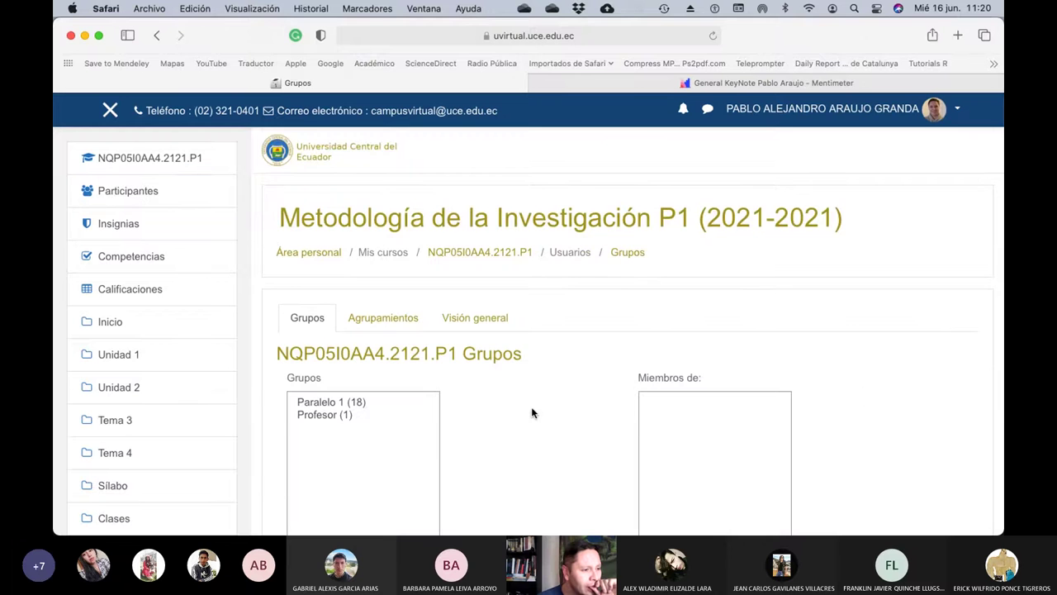
scroll(532, 411, "down", 4)
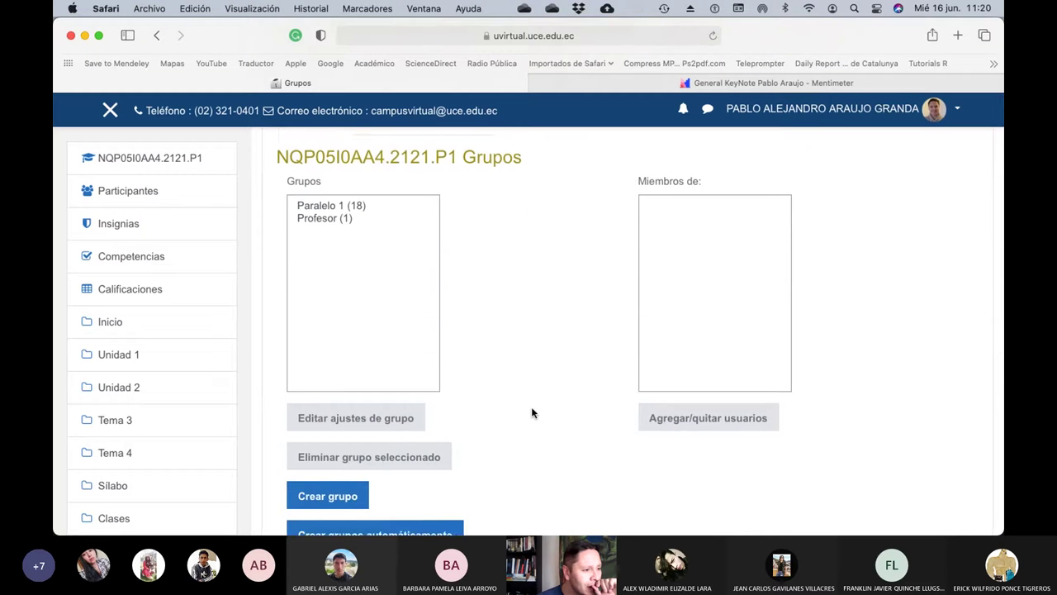
scroll(531, 411, "down", 2)
Create a course group named Carrera, checking the Mentimeter poll for the research topic options, and save it
left_click(347, 395)
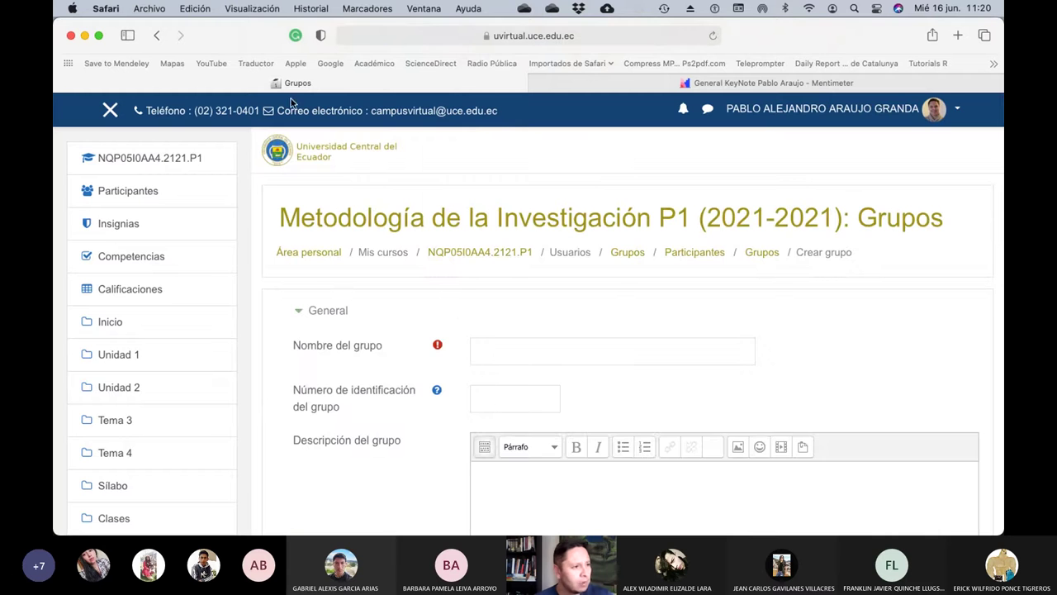
left_click(597, 78)
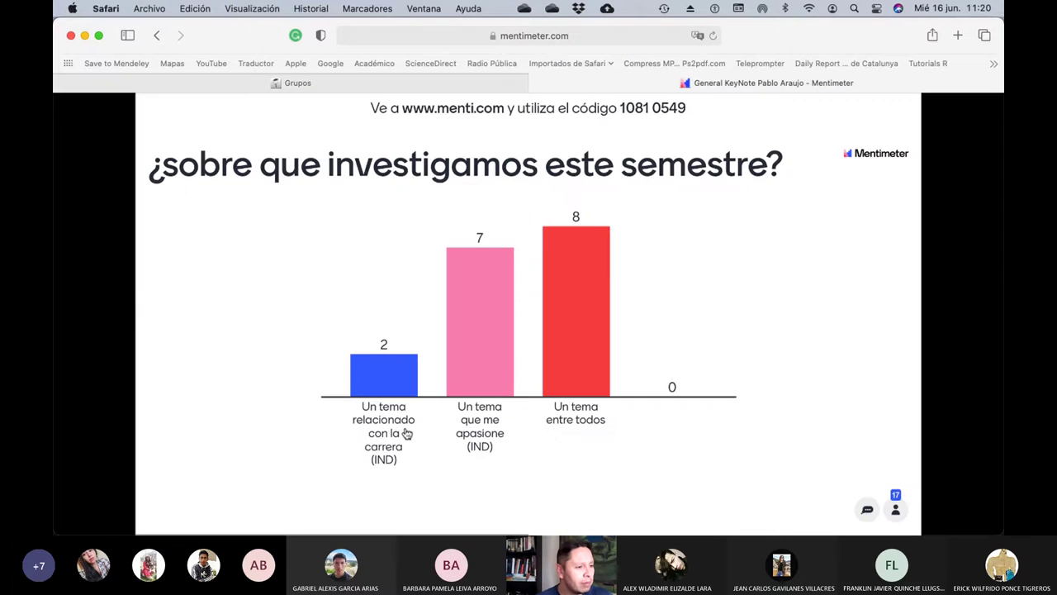
left_click(350, 79)
left_click(530, 348)
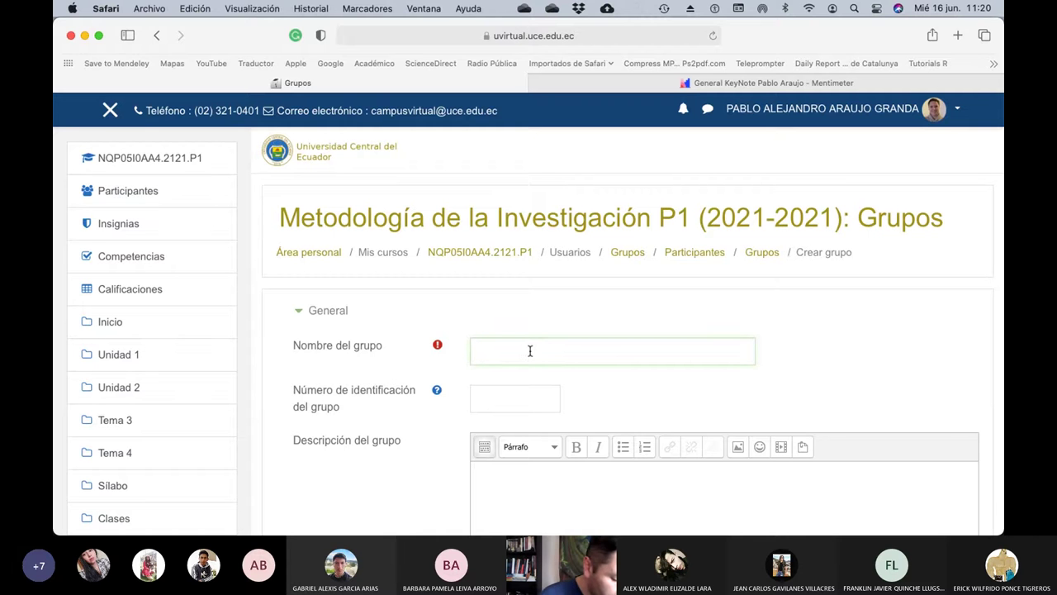
type("Carrera")
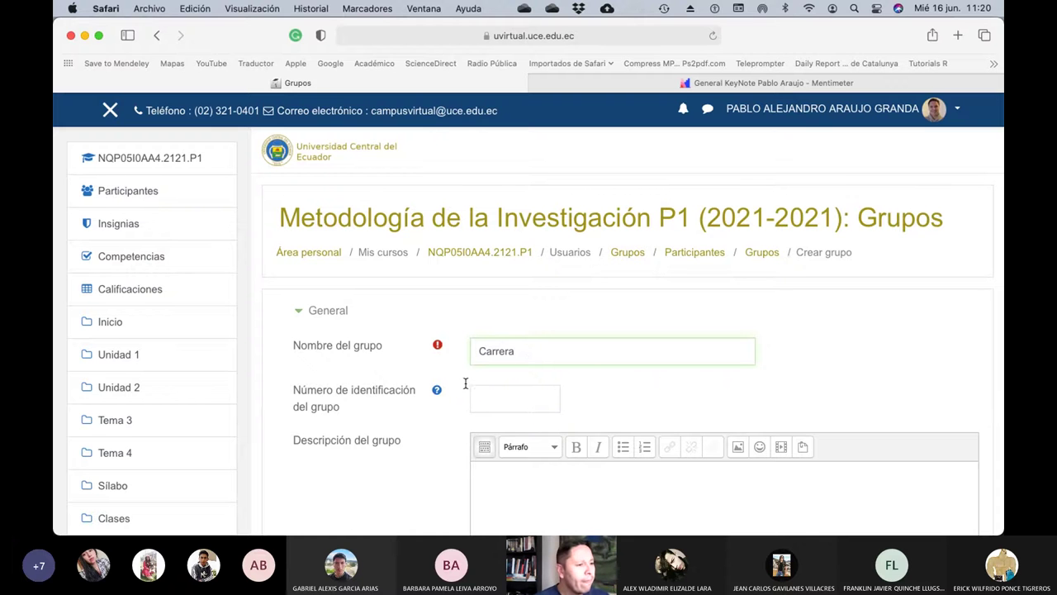
scroll(465, 384, "down", 10)
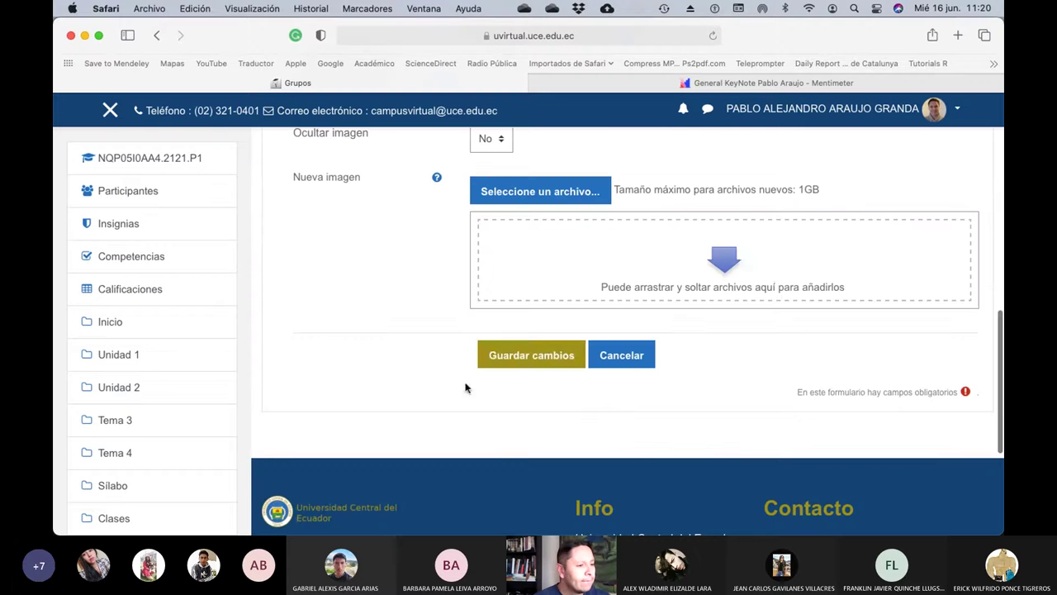
left_click(529, 355)
Open the member assignment page of the Carrera group and get ready to search the potential members
scroll(918, 410, "down", 5)
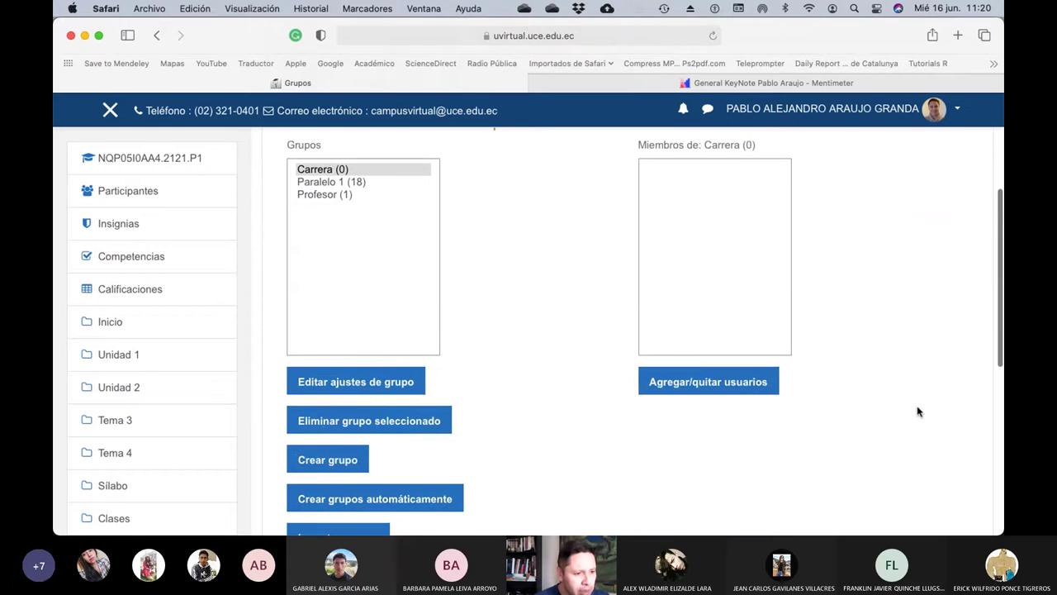
left_click(730, 387)
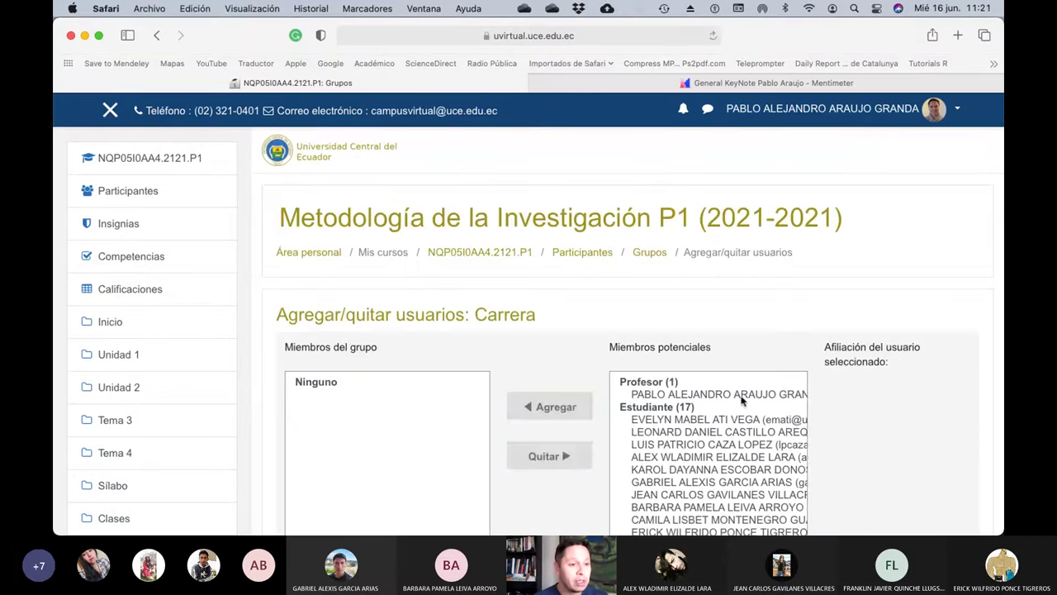
scroll(885, 405, "down", 3)
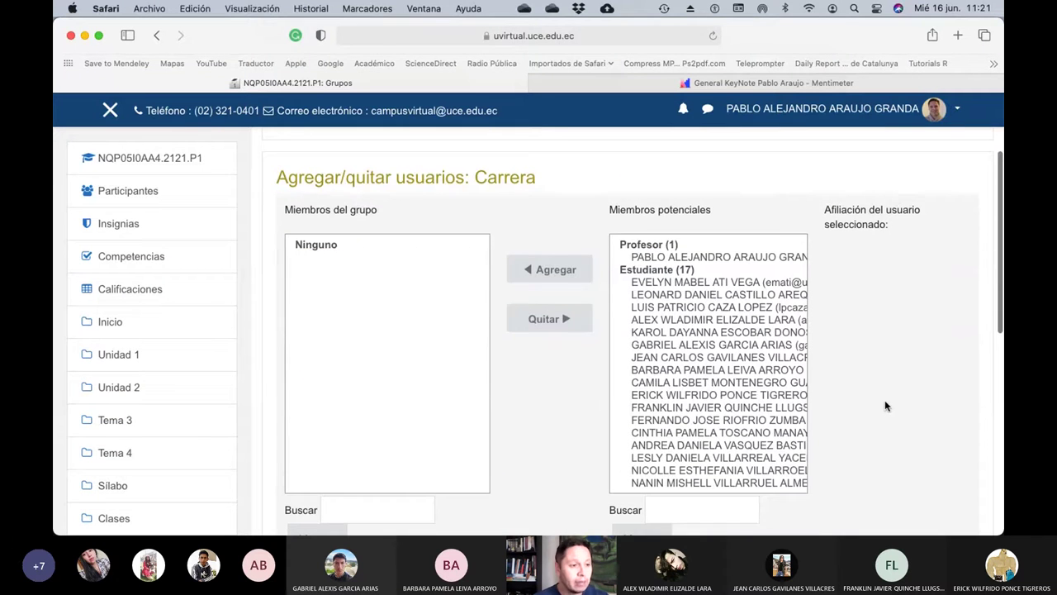
scroll(884, 405, "down", 1)
left_click(674, 449)
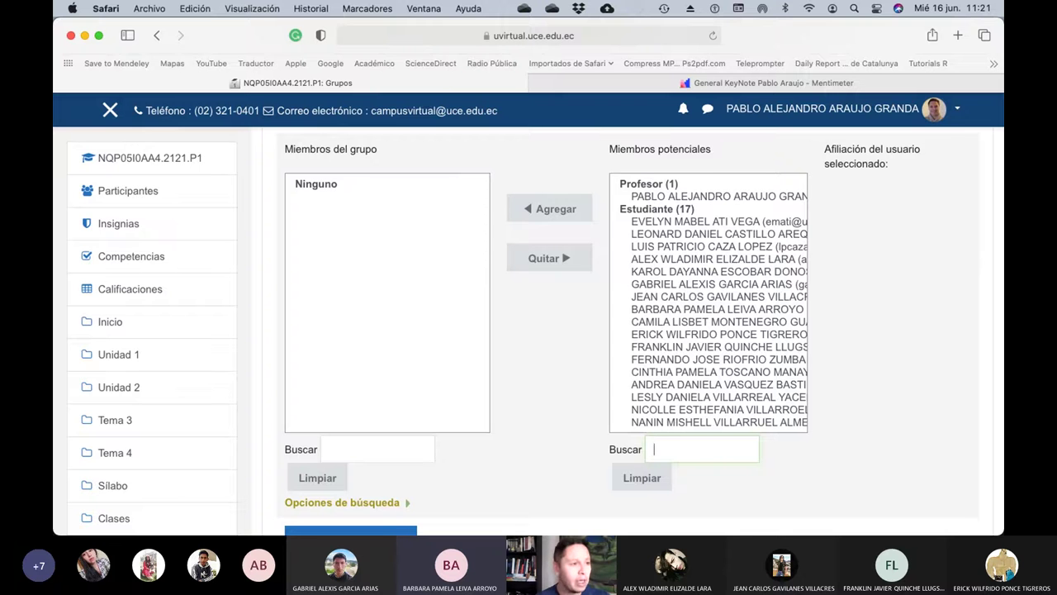
Review the Mentimeter poll "¿sobre que investigamos este semestre?" and return to the Carrera group's member assignment page
left_click(650, 86)
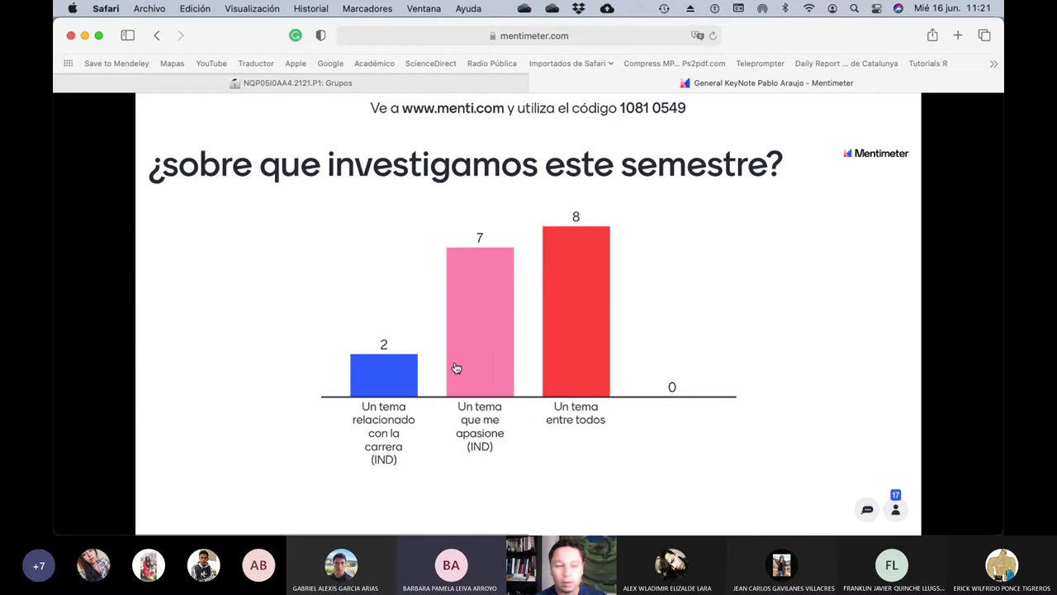
left_click(358, 86)
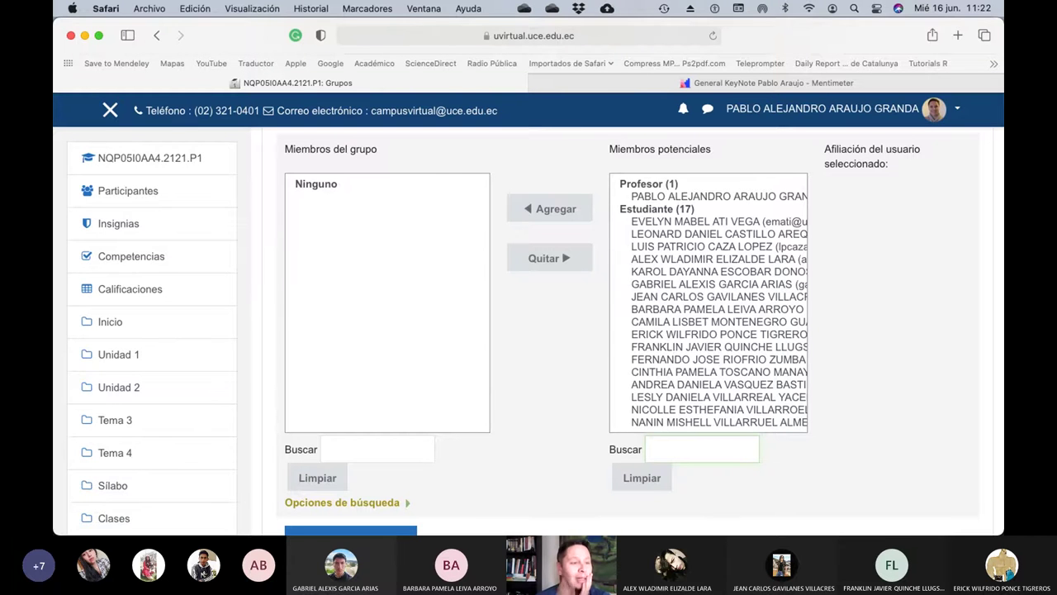
left_click(618, 83)
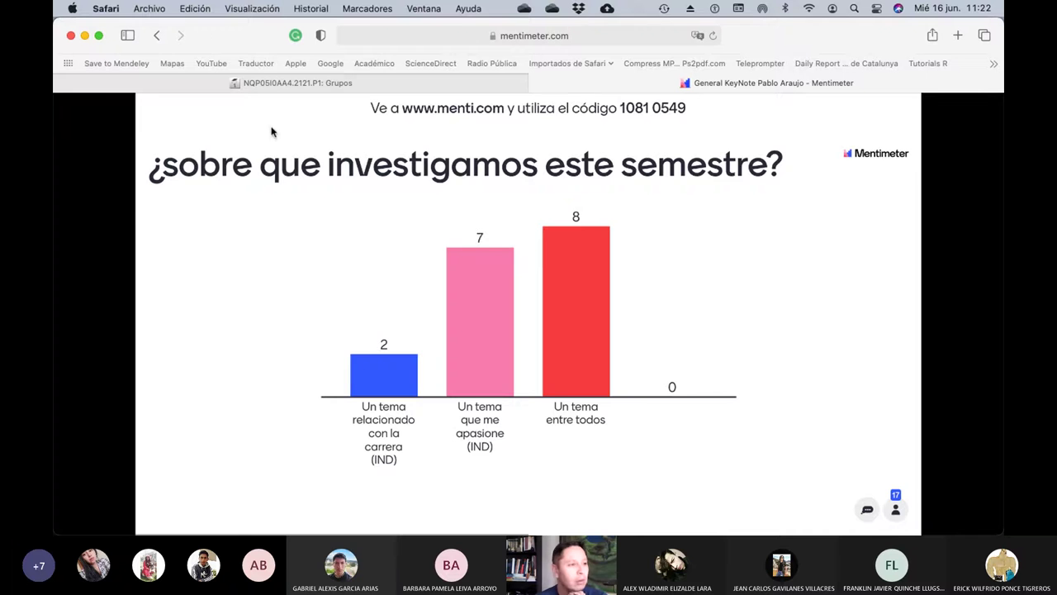
left_click(286, 83)
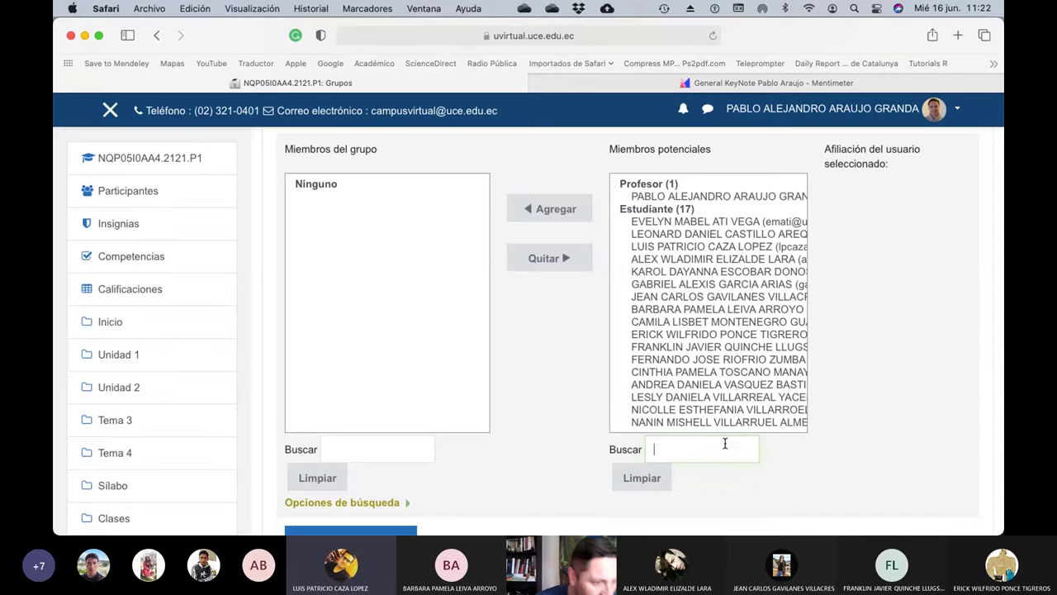
Search the potential members for the student by first name and add that student to the Carrera group
type("Luis Pa")
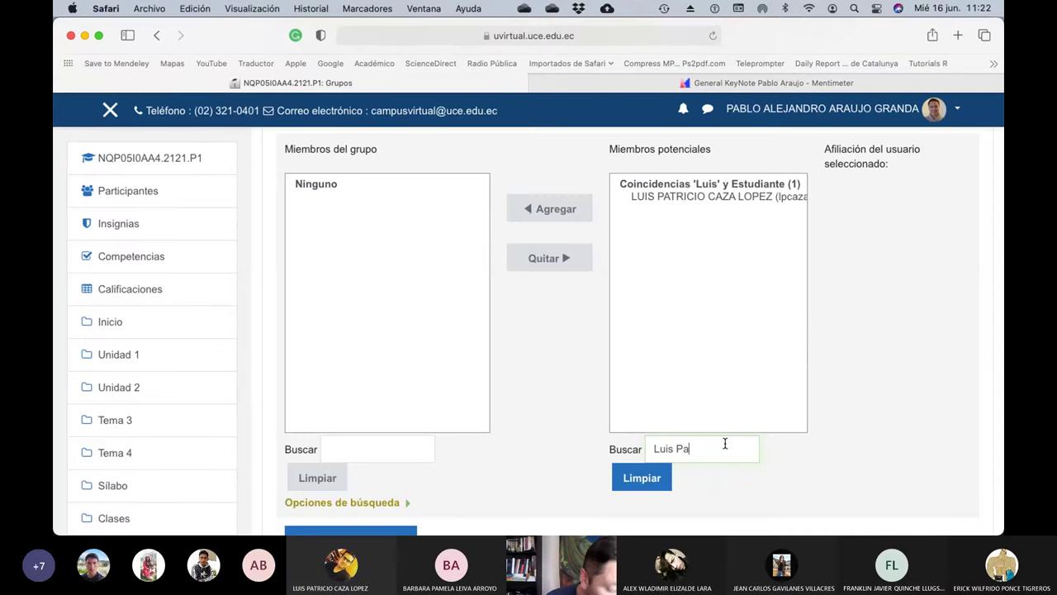
left_click(705, 196)
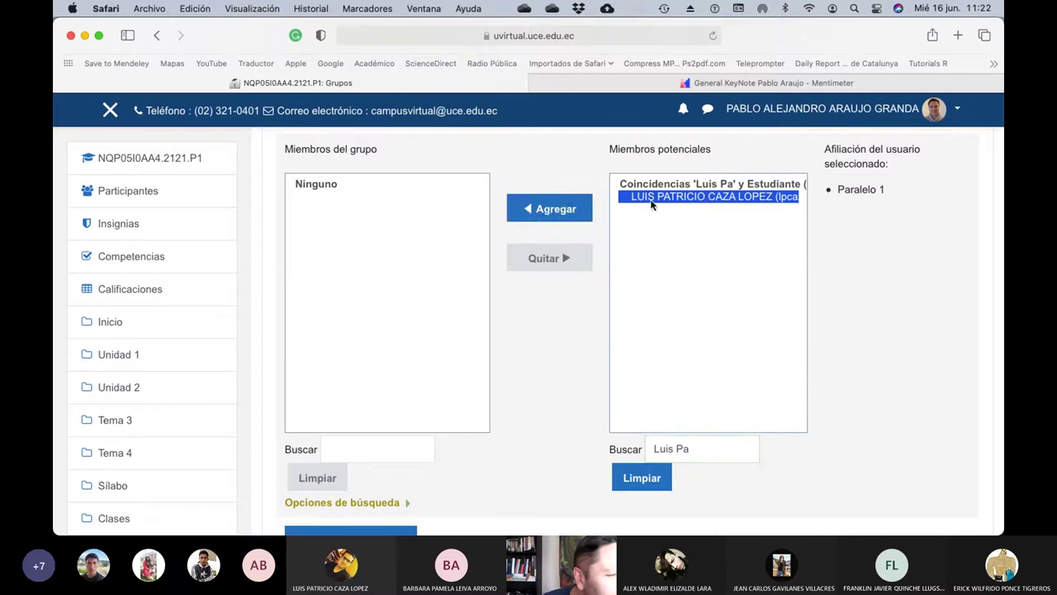
left_click(558, 209)
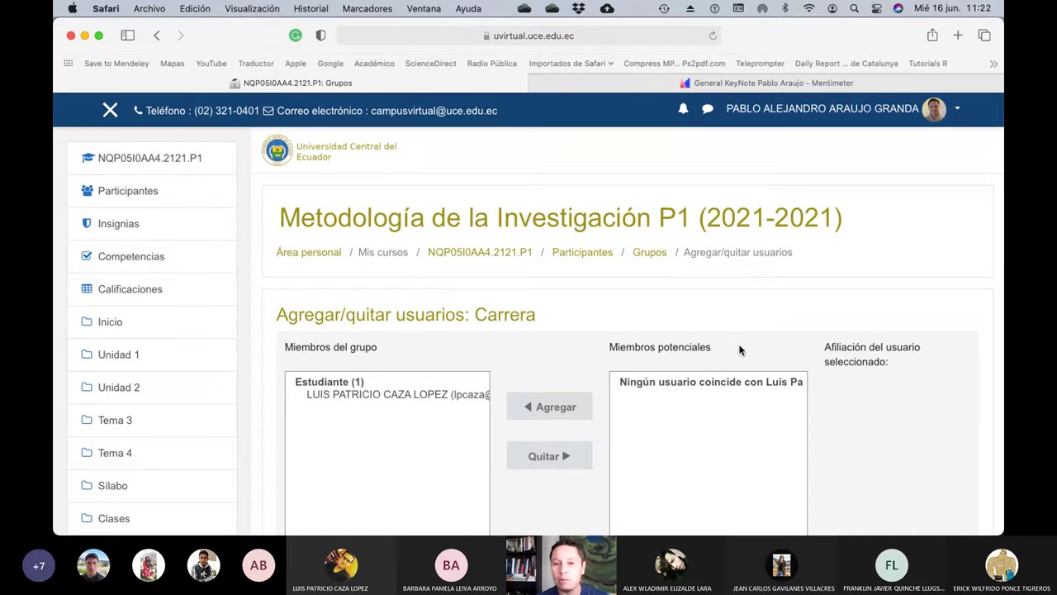
scroll(739, 350, "down", 4)
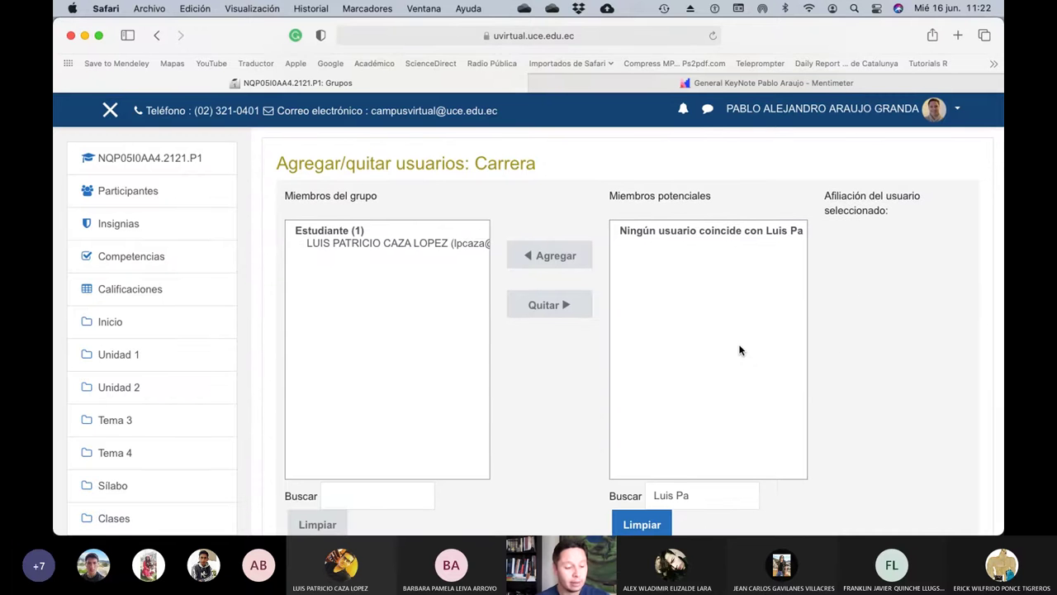
key("super+Tab")
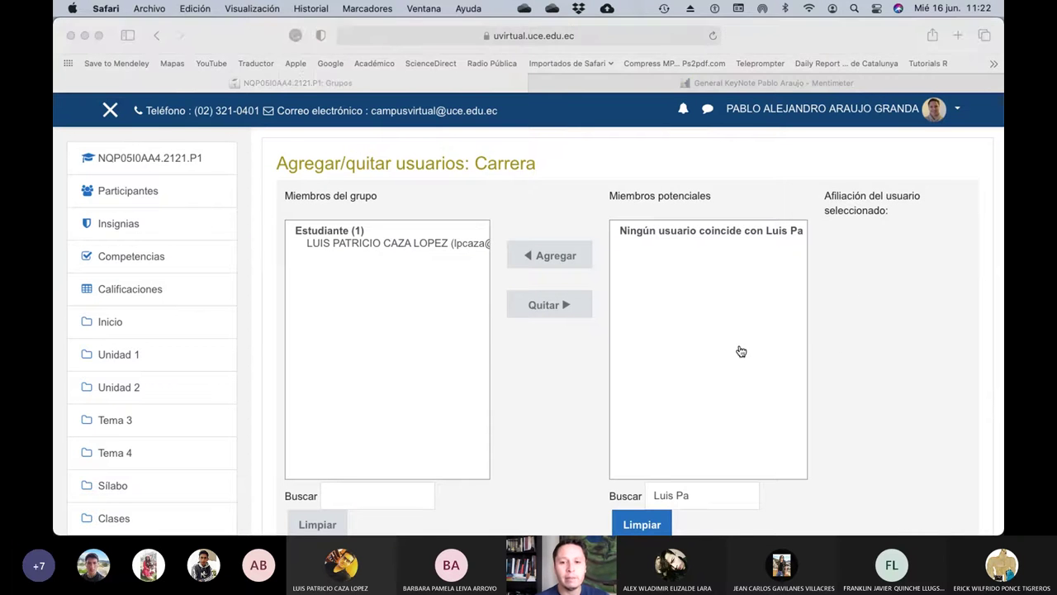
left_click(144, 9)
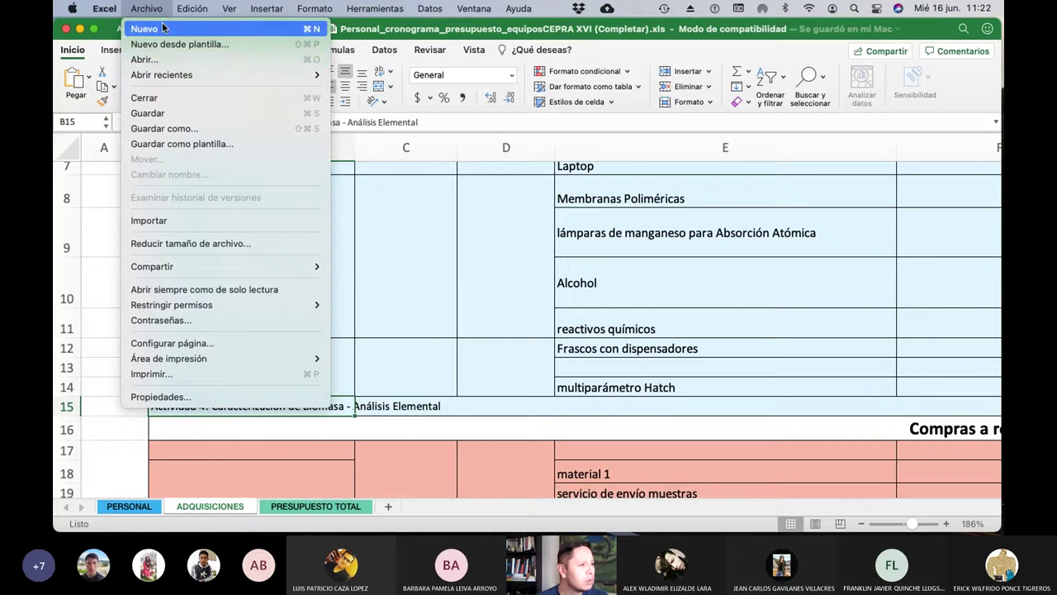
key("Escape")
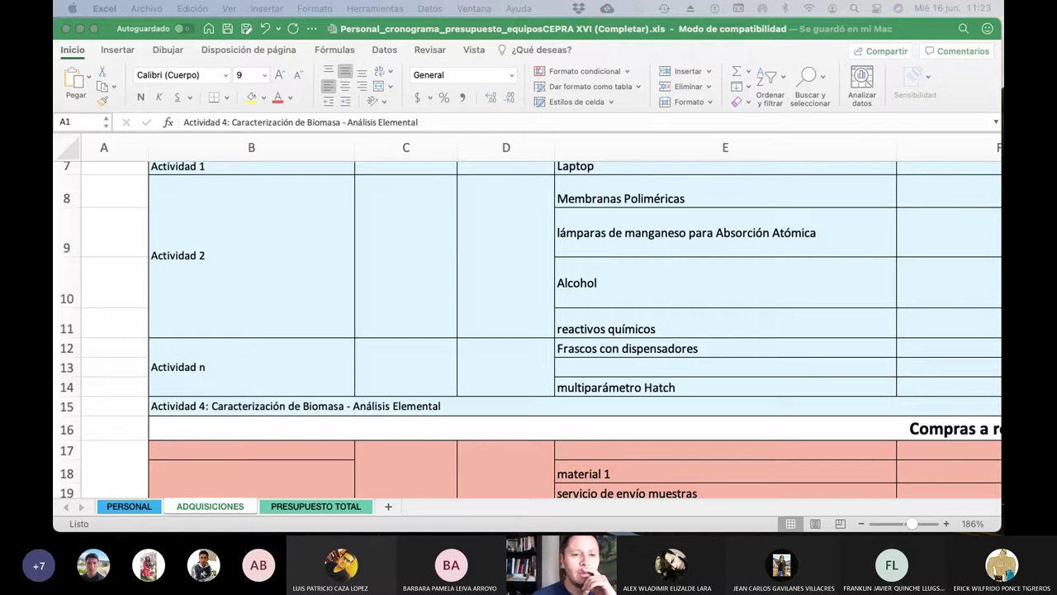
left_click(354, 409)
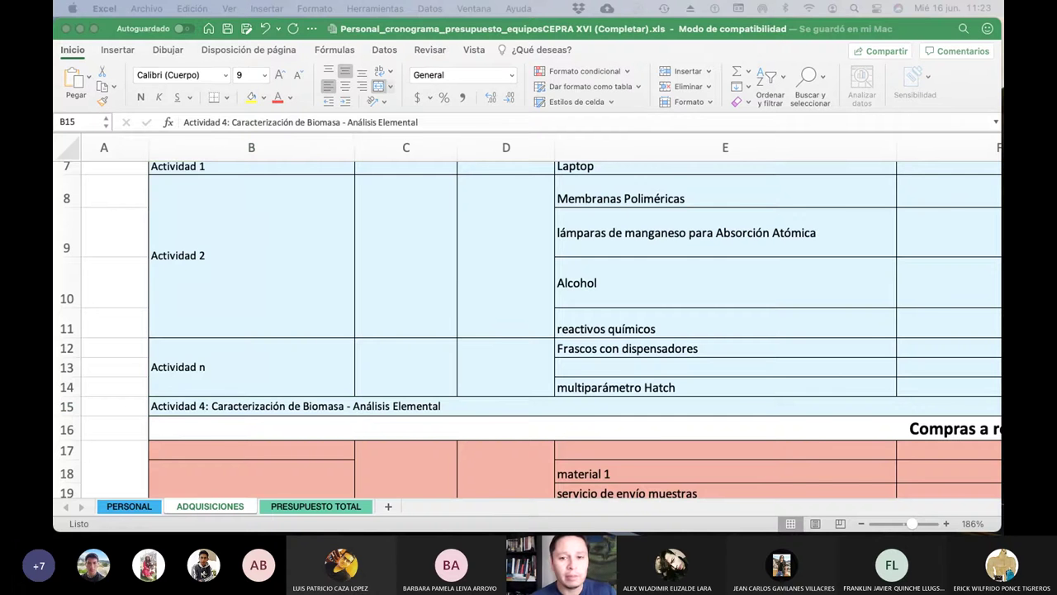
key("super+Tab")
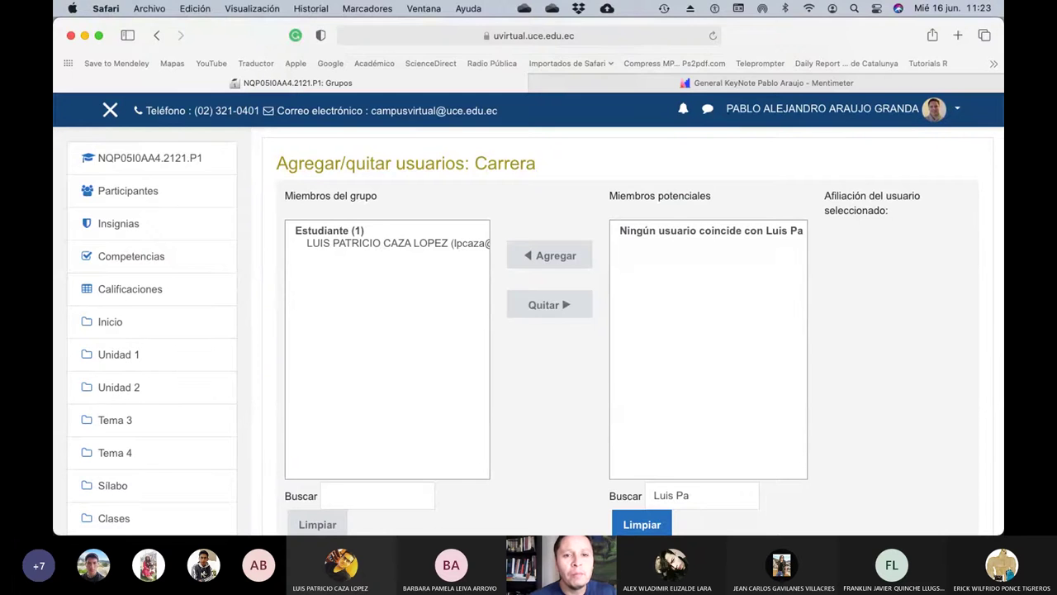
Switch to the Temas de Investigación 2021-2021.xls student list in Excel and enlarge its window to show more columns
key("super+Tab")
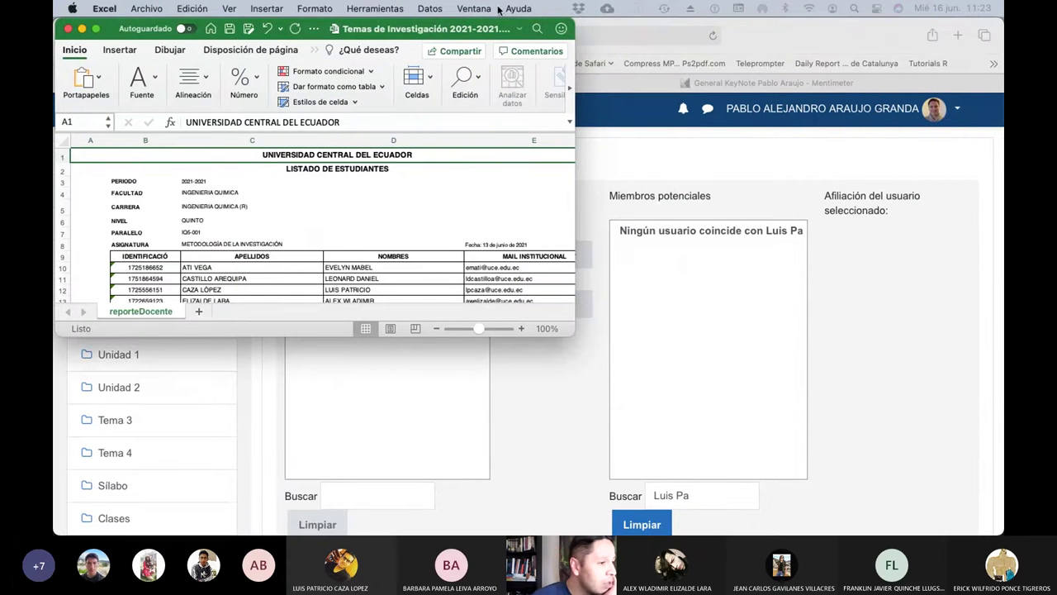
left_click(579, 337)
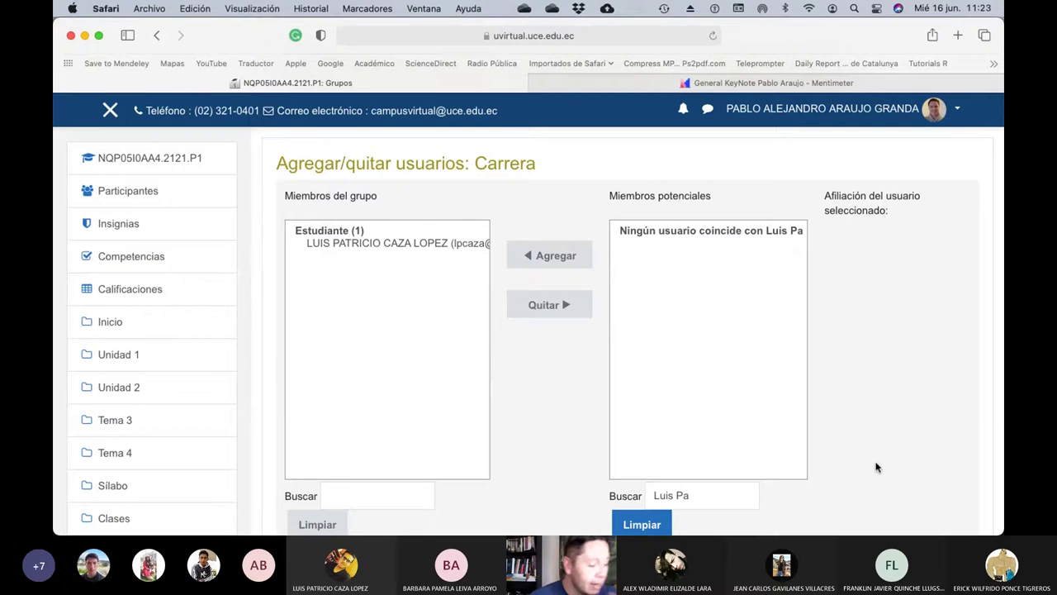
key("super+Tab")
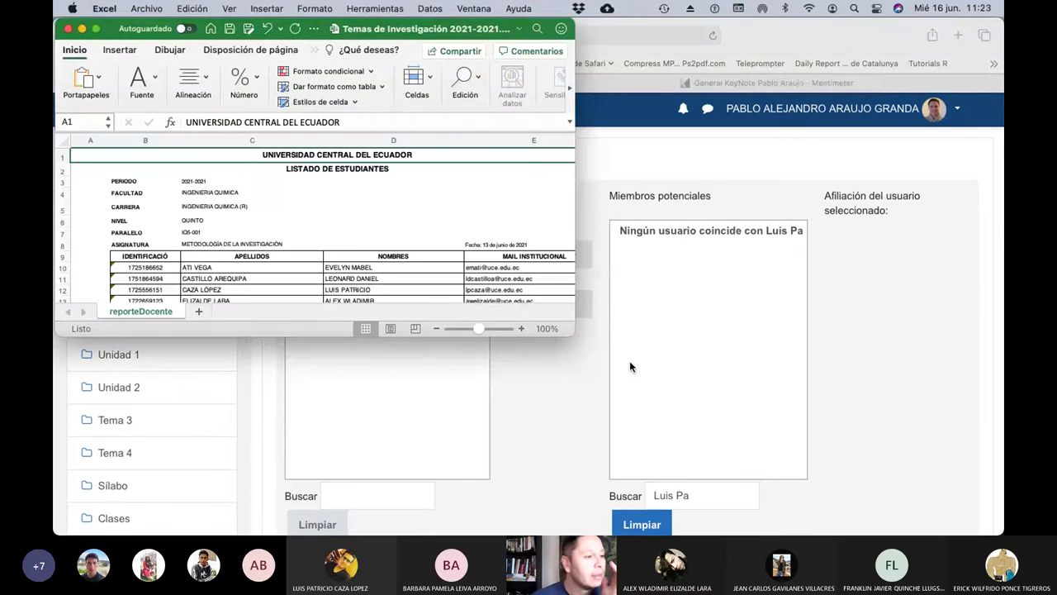
left_click_drag(859, 473, 981, 533)
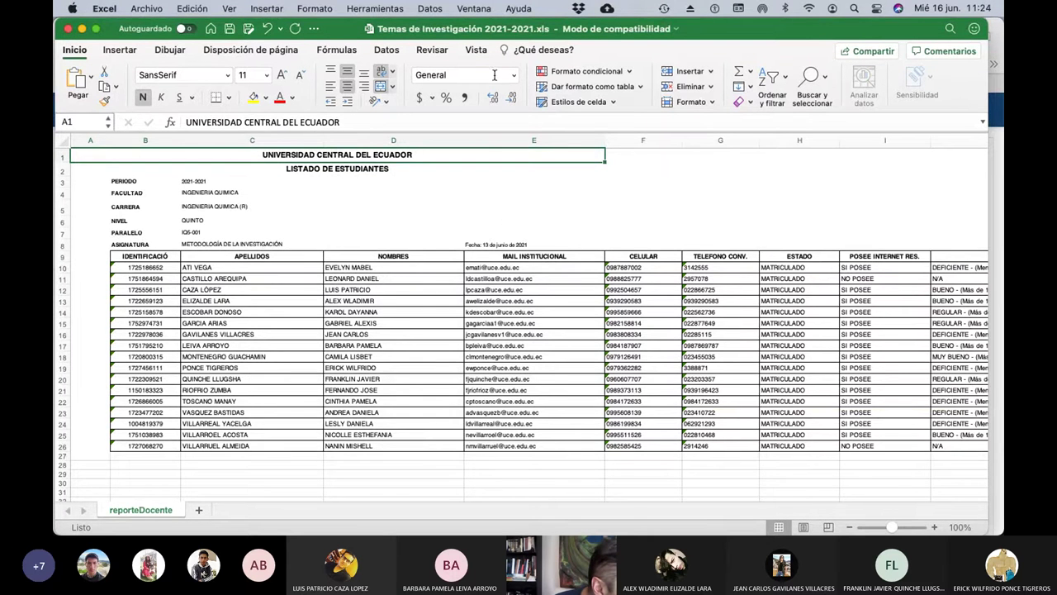
Insert a new column before MAIL INSTITUCIONAL in the student list and give it the heading TEMA
left_click(496, 140)
left_click(267, 8)
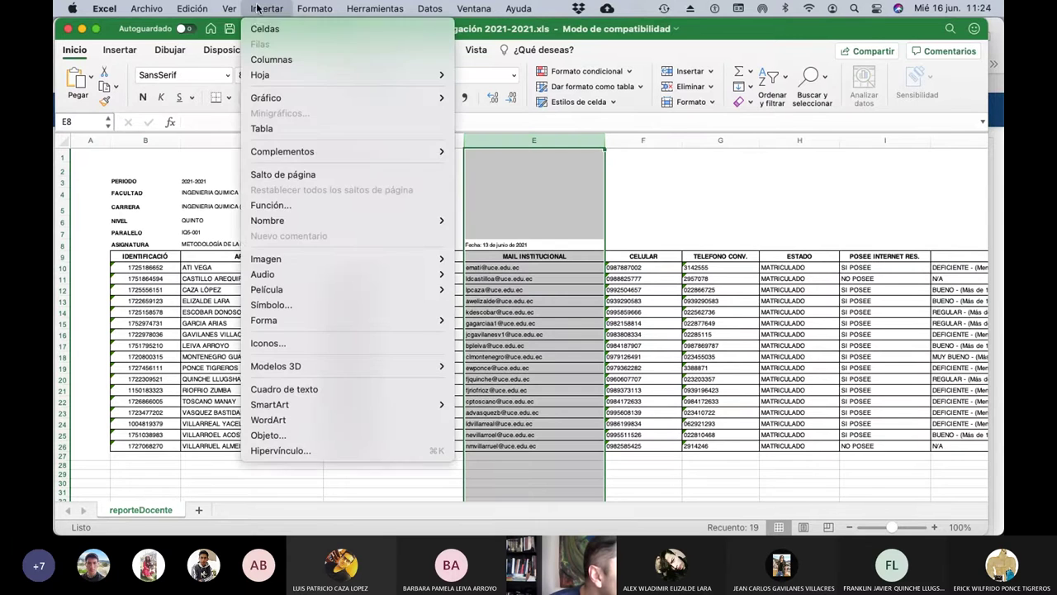
left_click(264, 58)
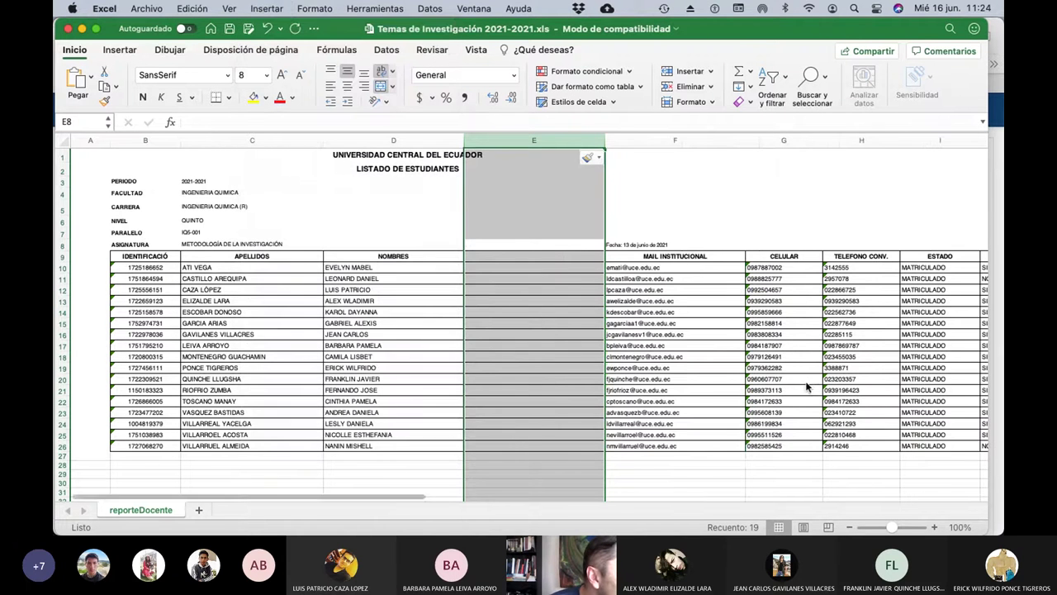
left_click(551, 264)
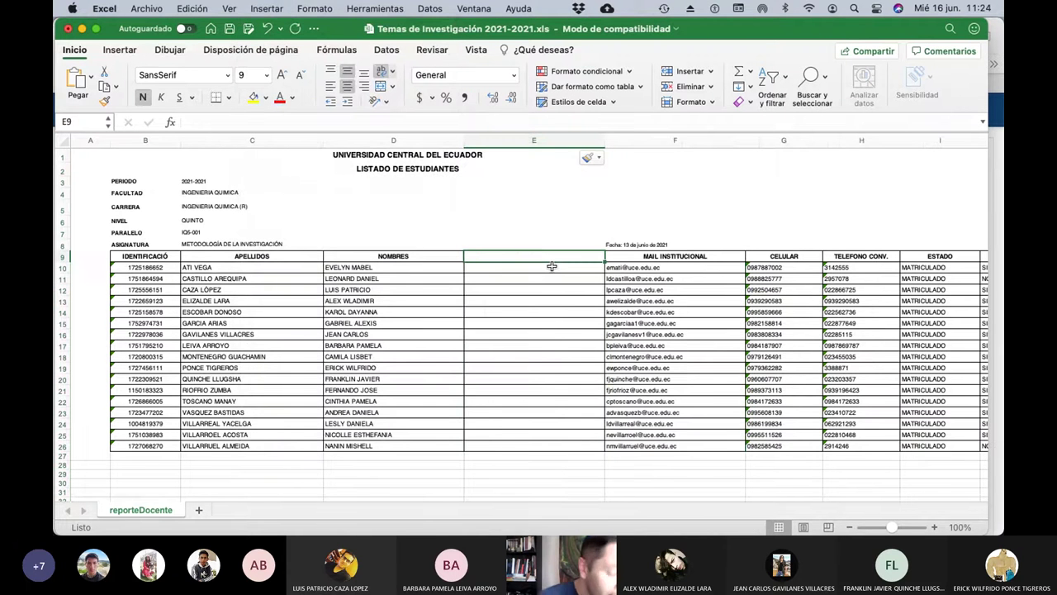
type("TEMA")
key("Return")
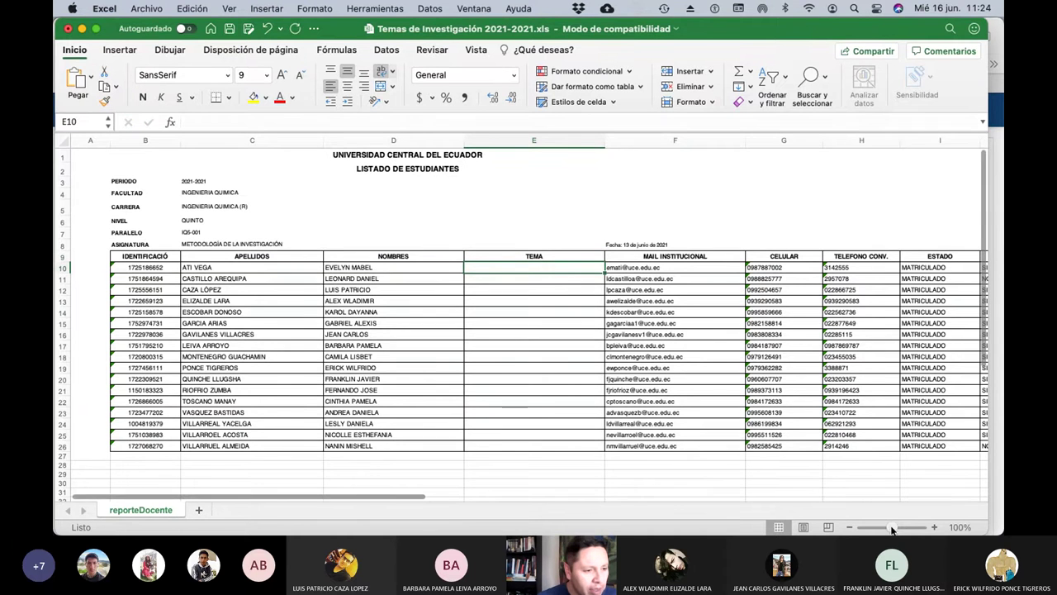
Narrow the APELLIDOS and NOMBRES columns so they fit their contents more closely
mouse_move(893, 527)
left_mouse_down()
mouse_move(915, 529)
mouse_move(906, 528)
left_mouse_up()
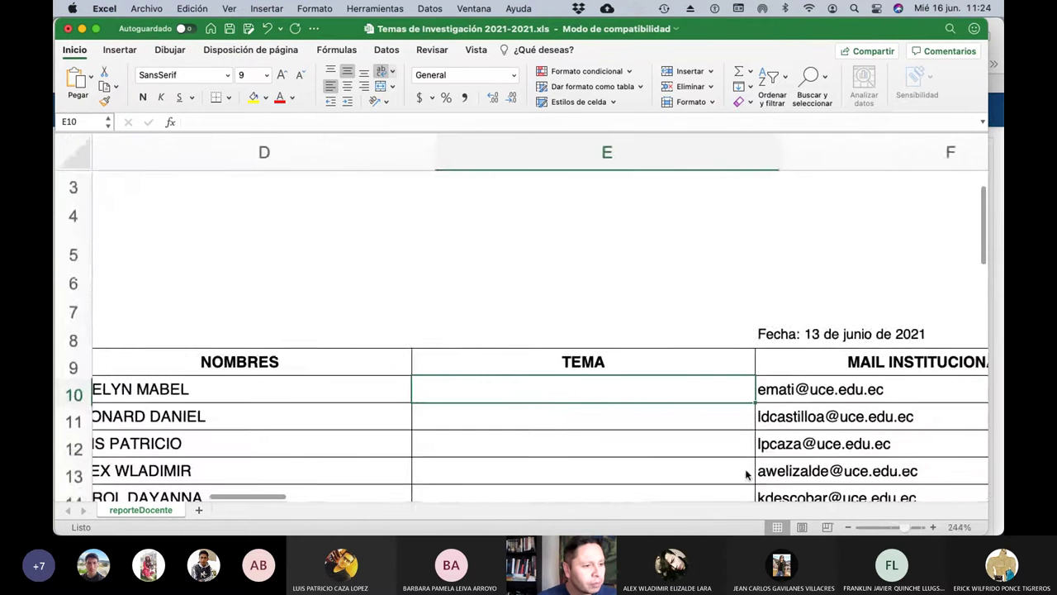
scroll(735, 426, "down", 5)
scroll(736, 425, "left", 5)
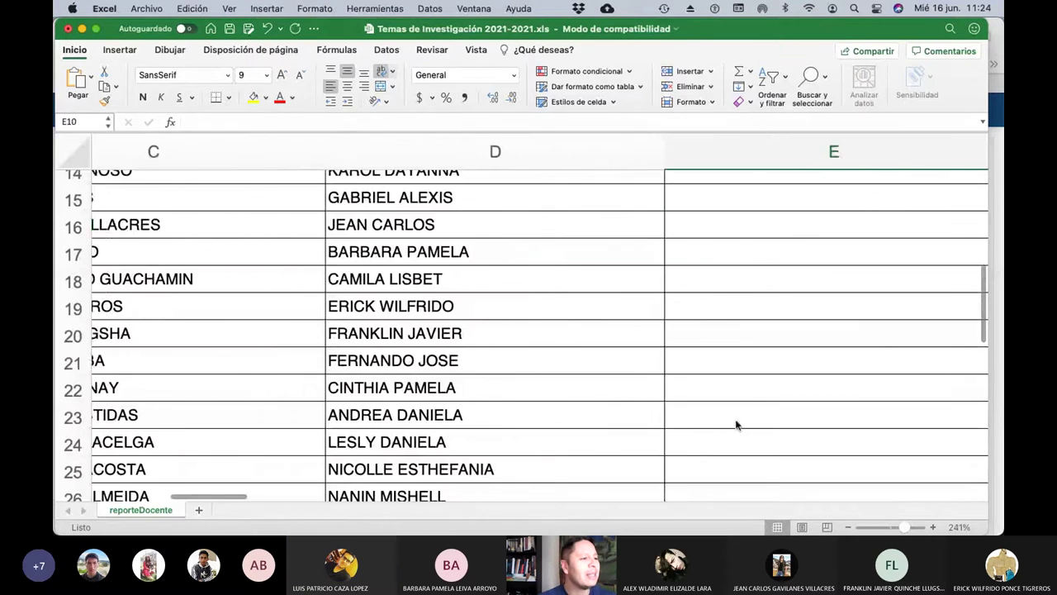
scroll(736, 424, "up", 4)
scroll(736, 425, "left", 5)
scroll(736, 425, "down", 3)
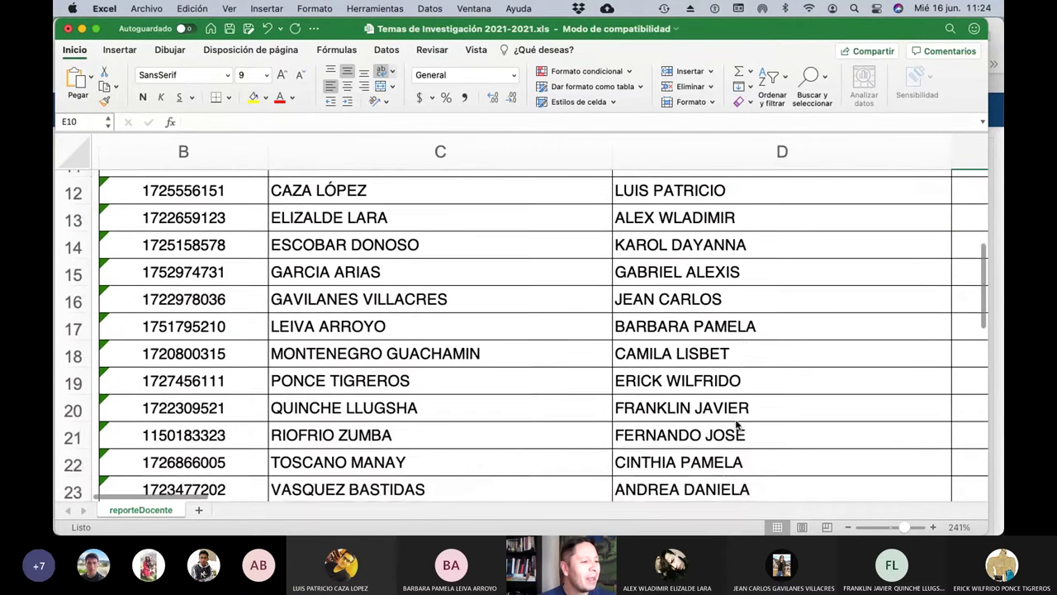
scroll(737, 425, "up", 2)
scroll(752, 401, "up", 1)
scroll(805, 323, "up", 2)
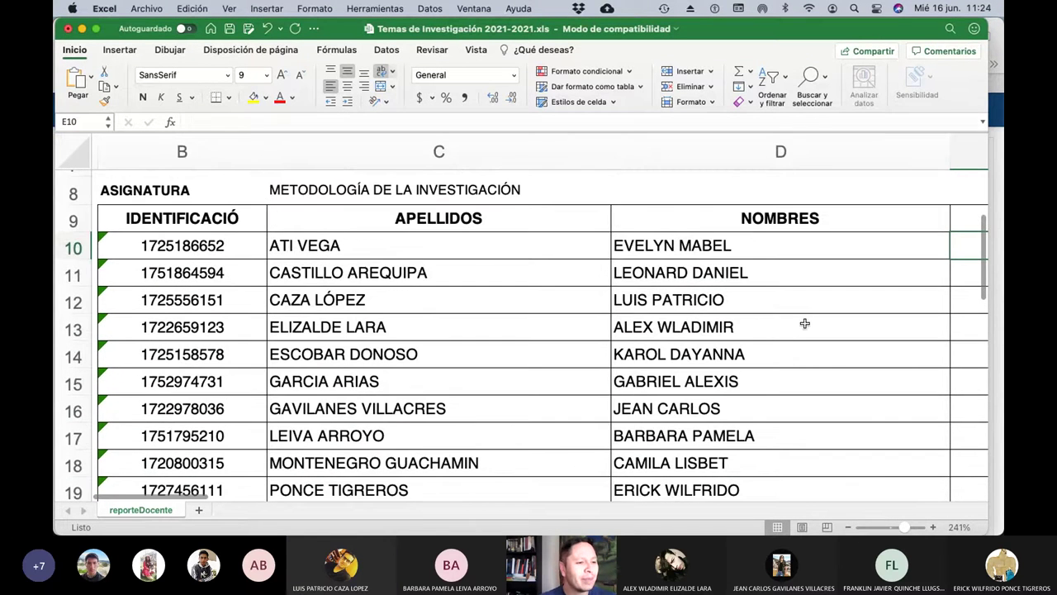
left_click_drag(610, 160, 494, 168)
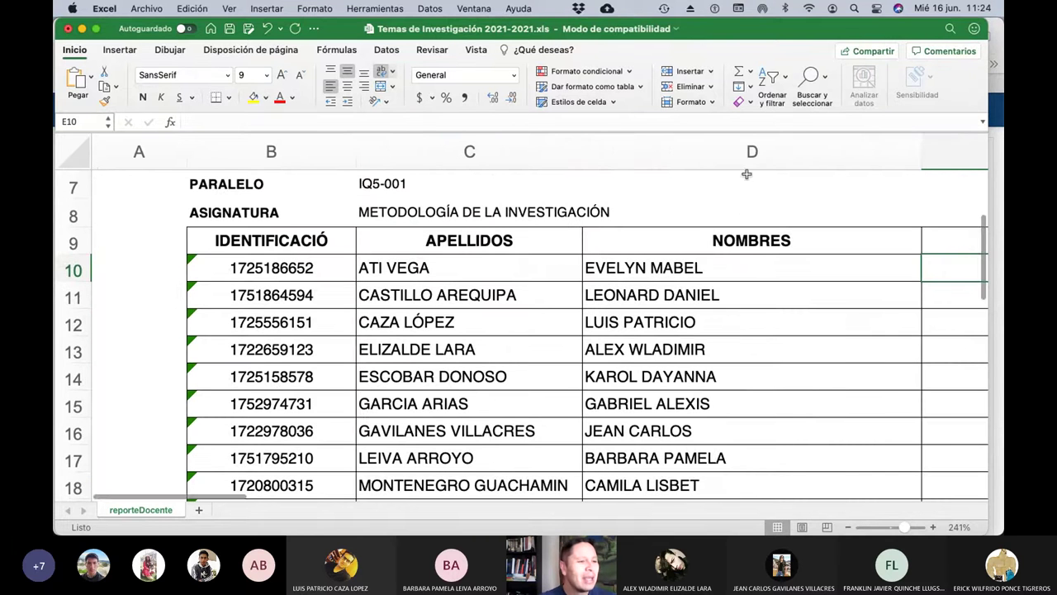
left_click_drag(923, 155, 744, 169)
Enter "FisicoQuímica - Azul BRL (tratamiento aguas)" as the TEMA of the student in row 12
scroll(838, 352, "down", 2)
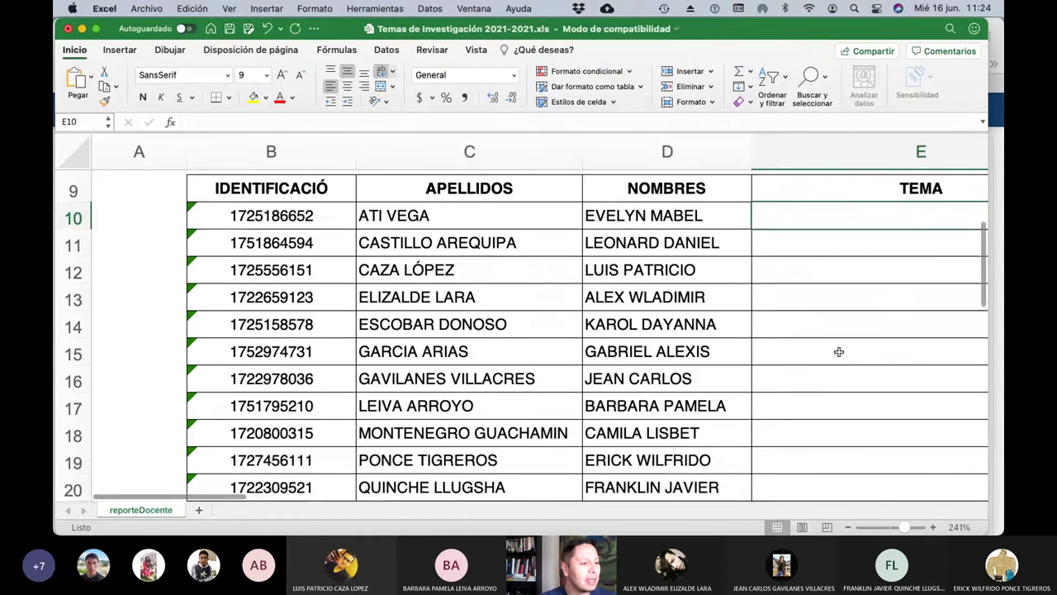
scroll(839, 352, "right", 1)
left_click(801, 271)
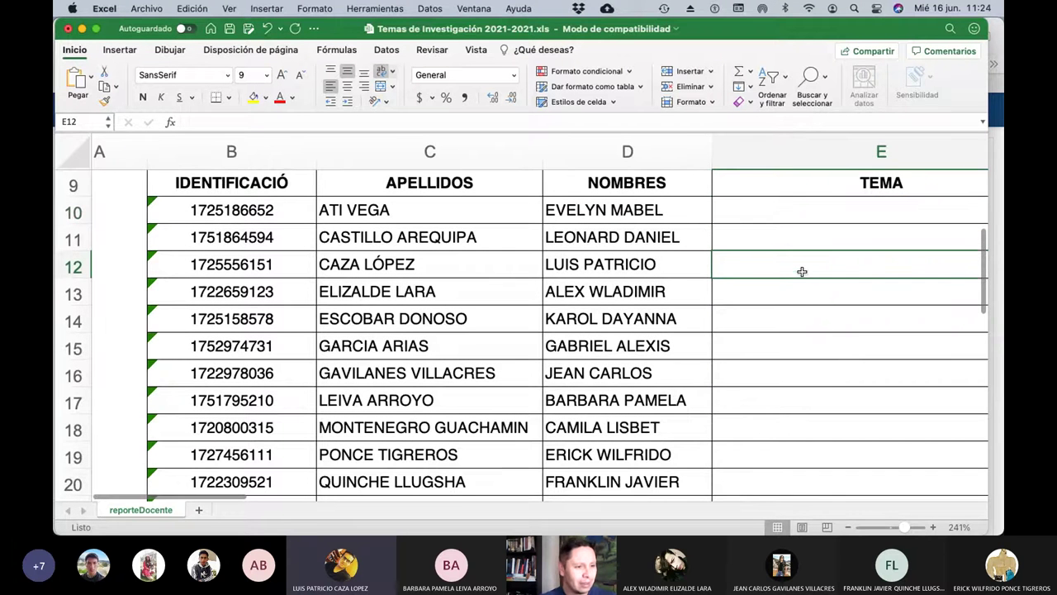
scroll(842, 322, "right", 2)
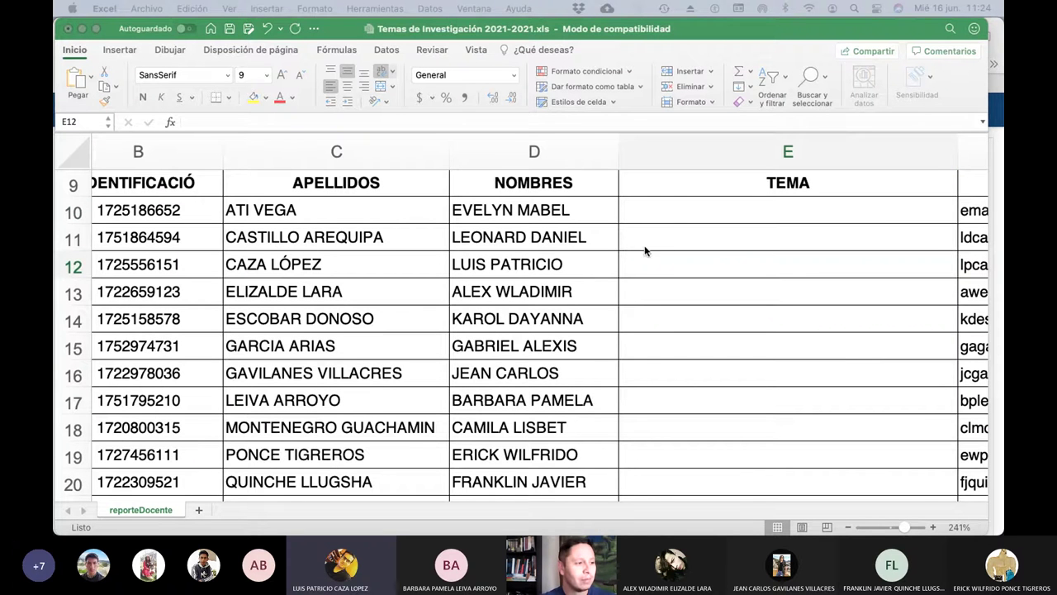
left_click(659, 271)
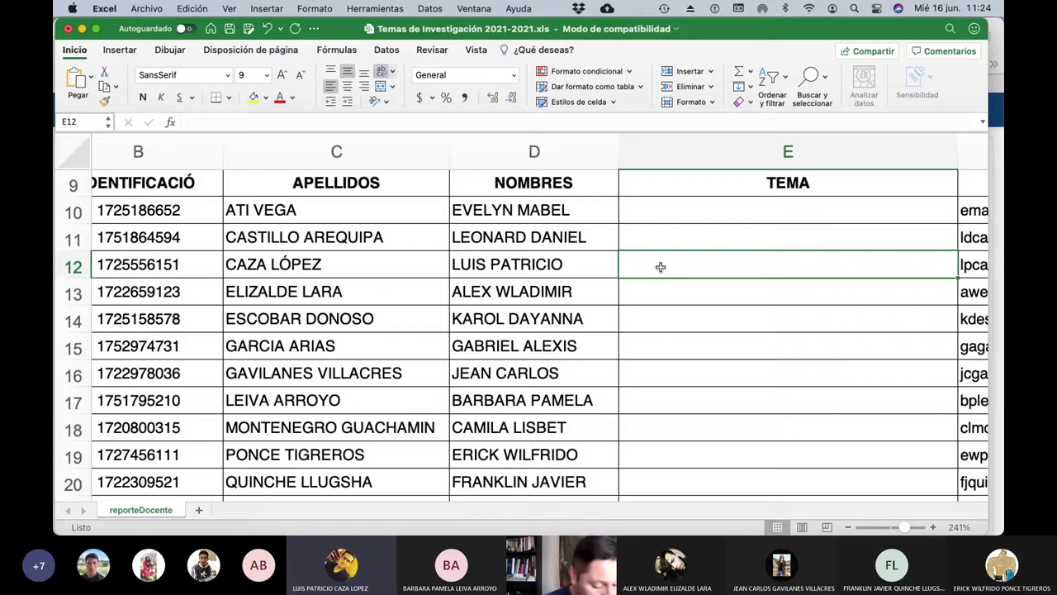
type("Fisico")
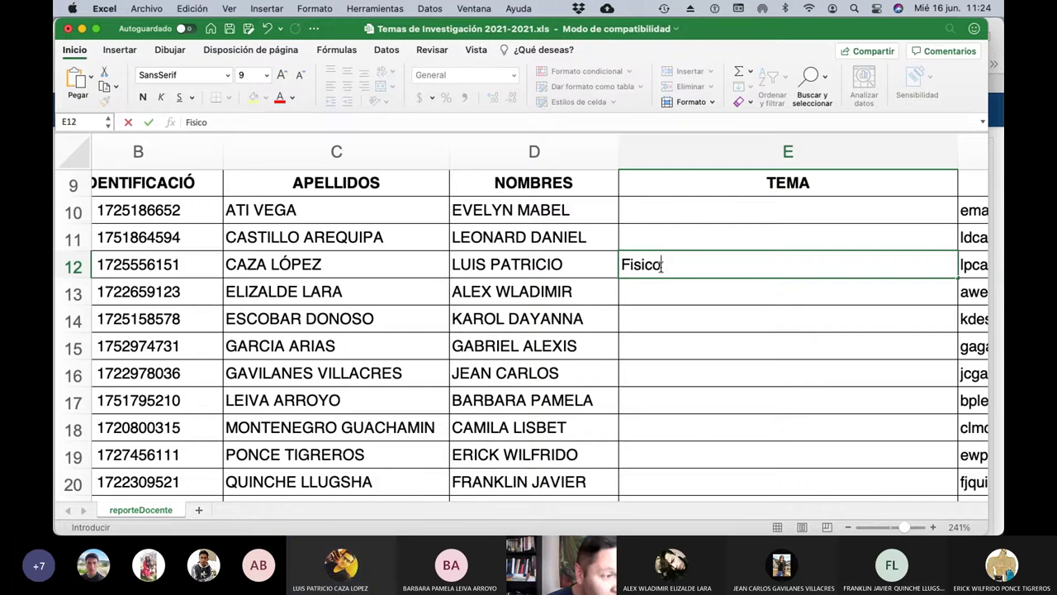
type("Química ")
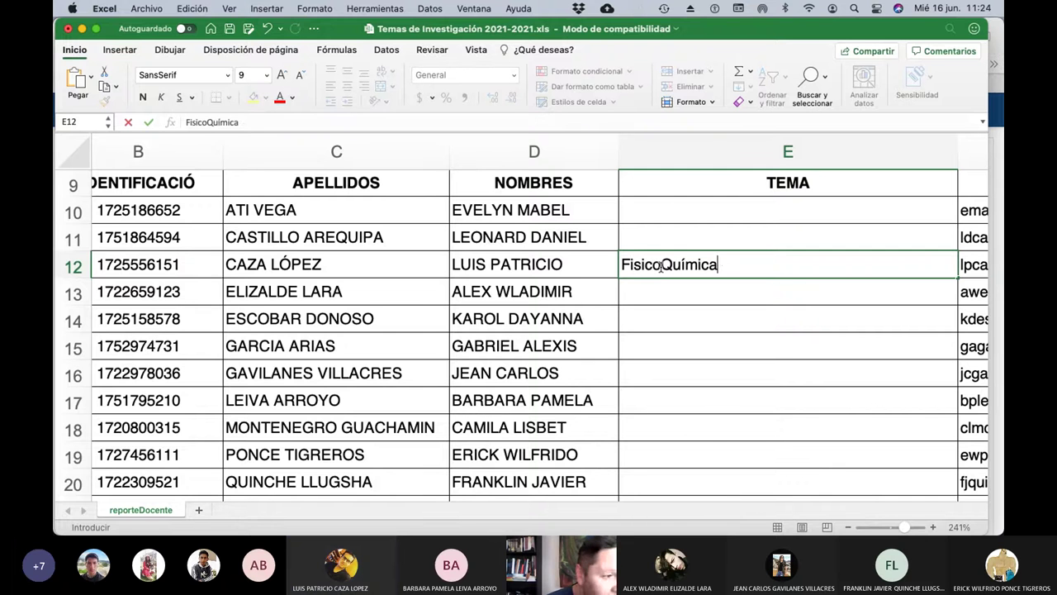
type("- Azul")
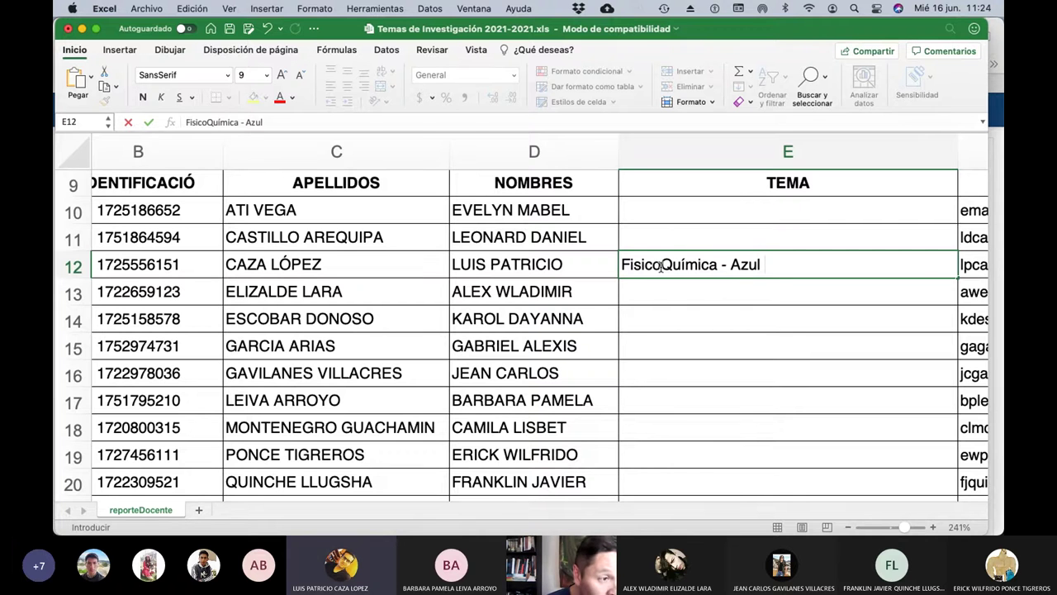
type("V")
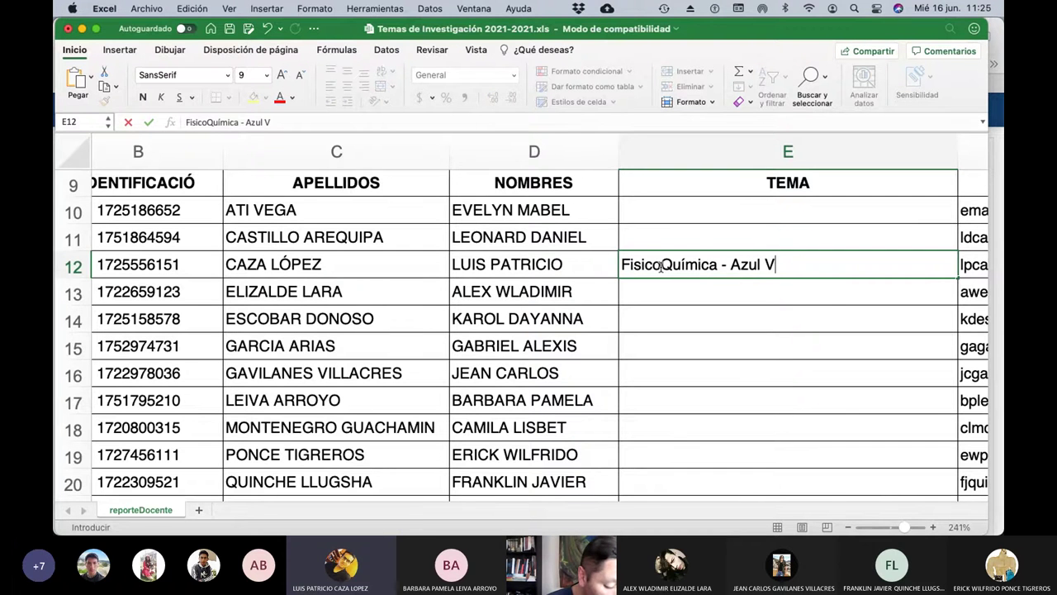
type("RL")
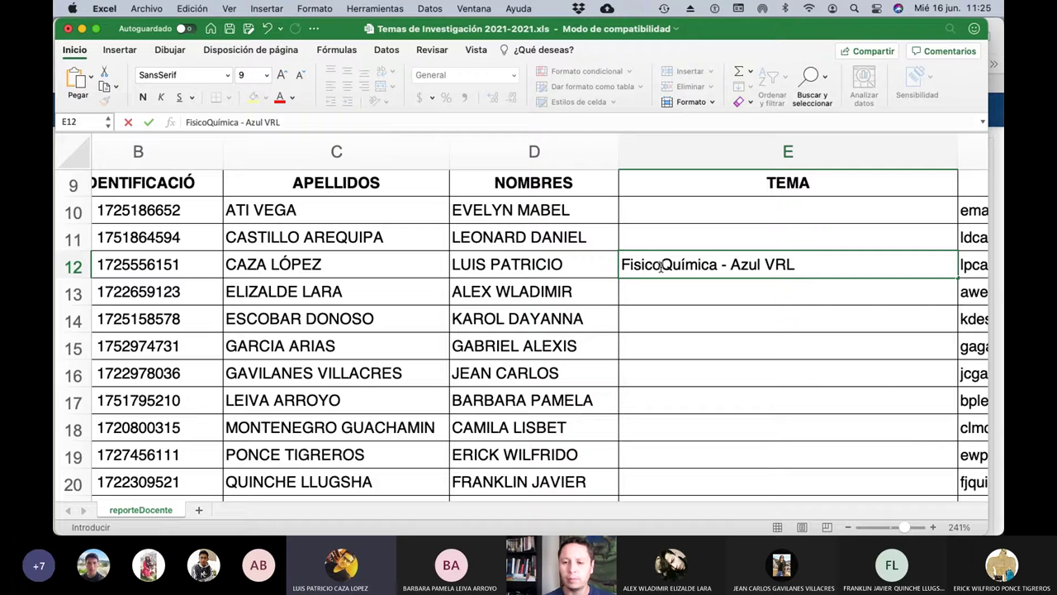
key("BackSpace")
key("BackSpace")
key("BackSpace")
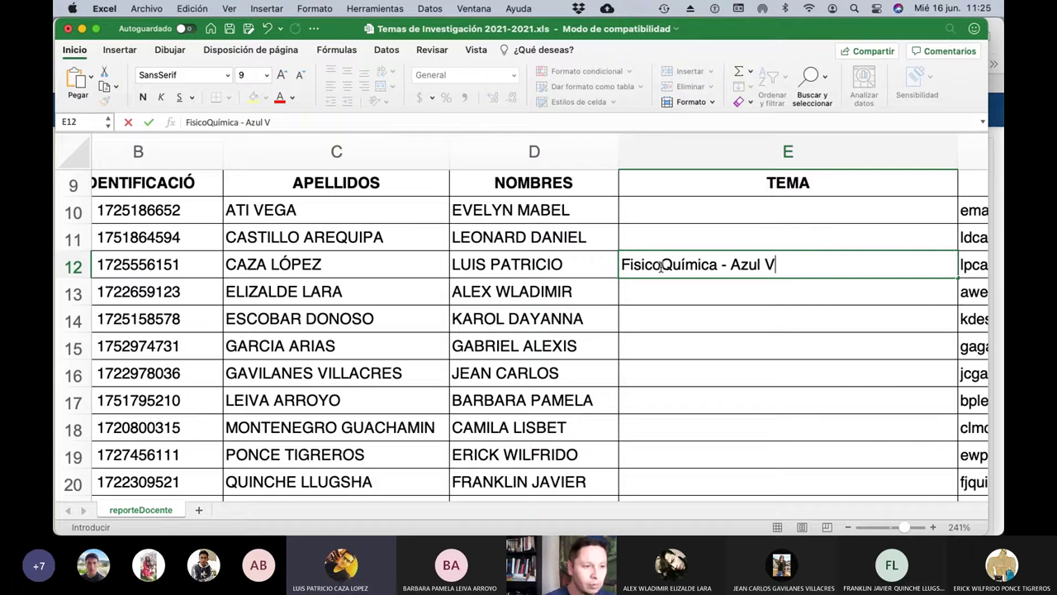
type("BRL")
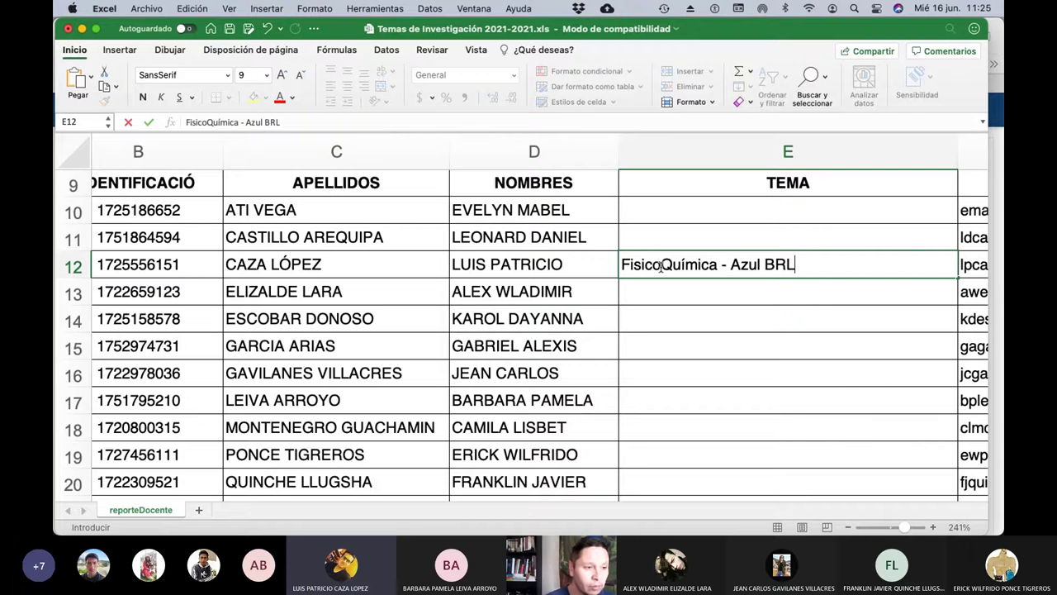
type(" (tr")
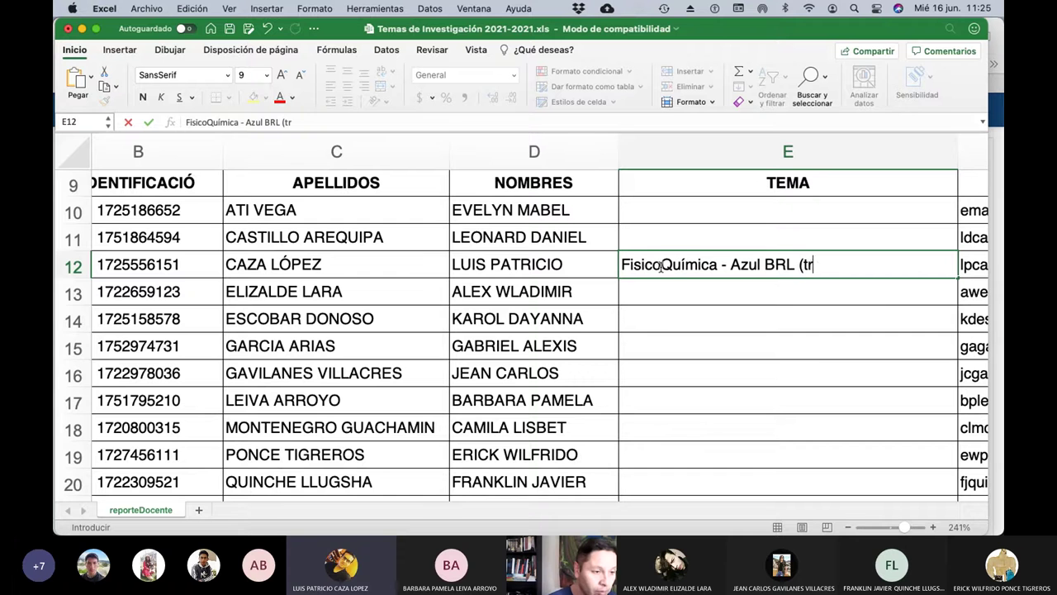
type("atamiento a")
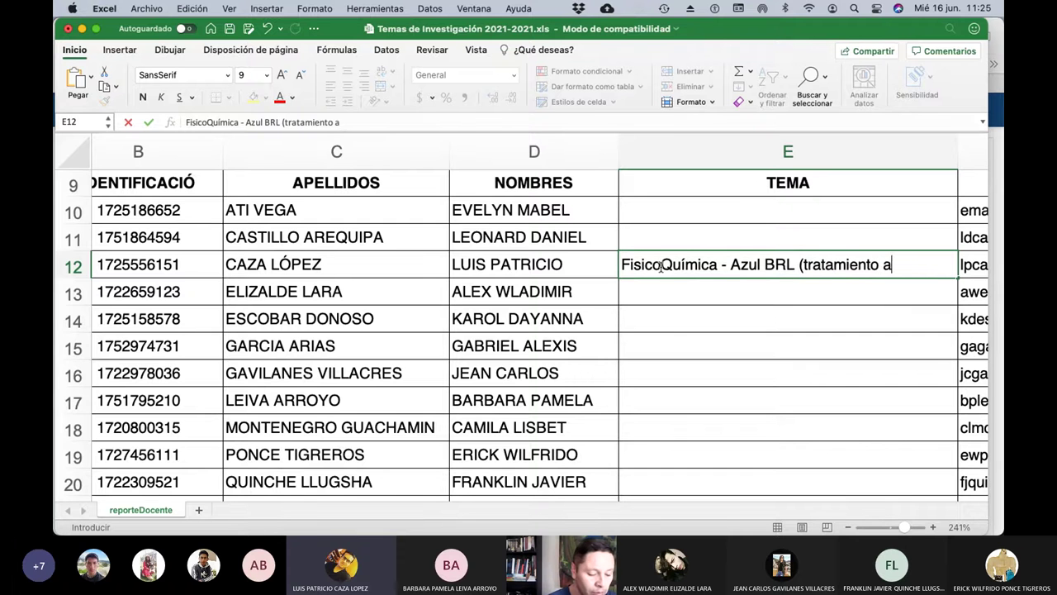
type("guas)")
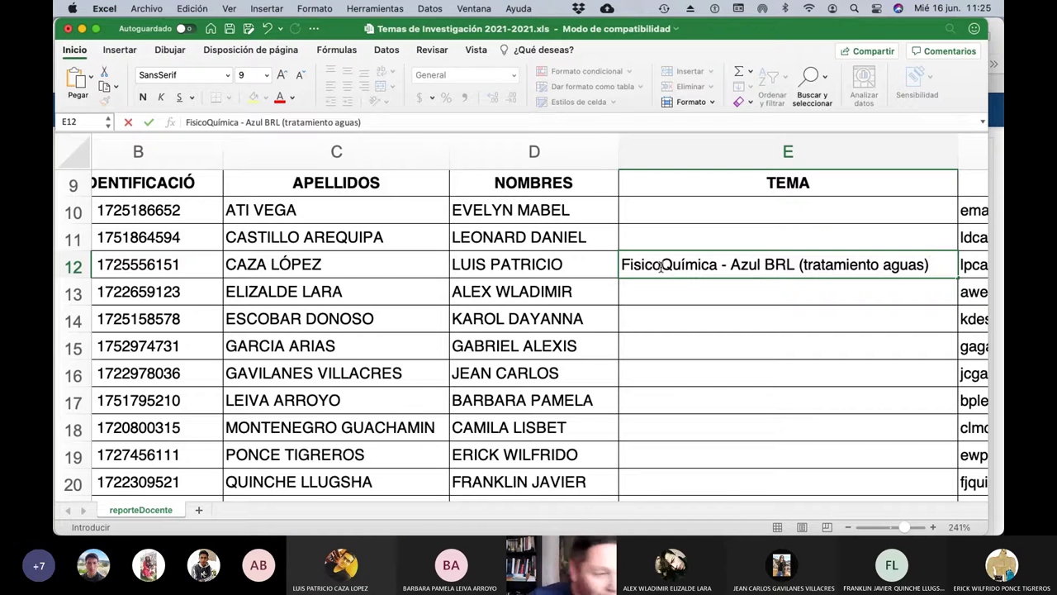
key("Return")
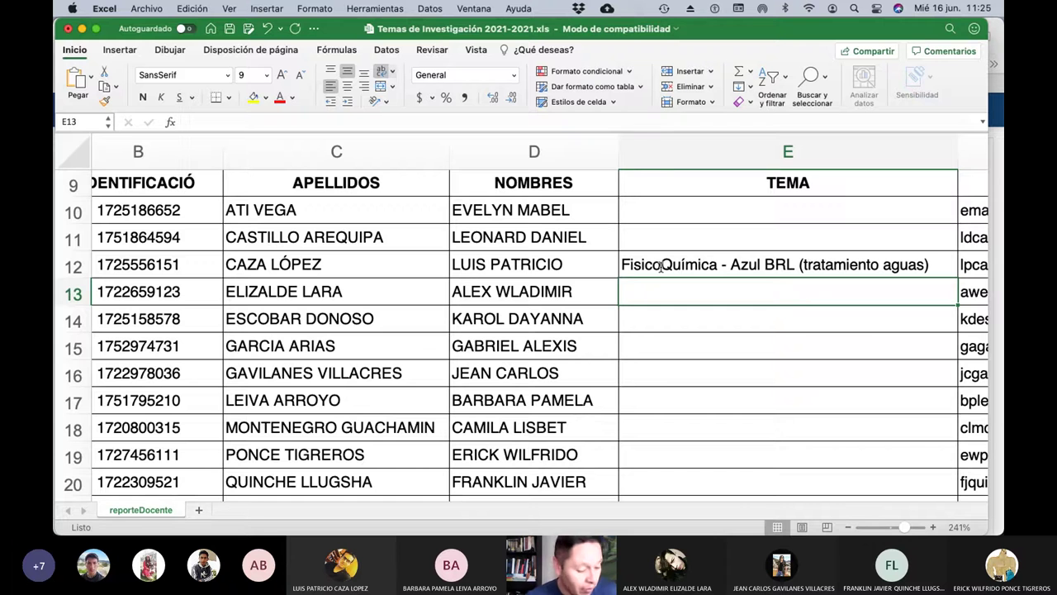
Switch to the virtual campus in Safari and return from the Carrera group's membership page to the course's group list
key("super+Tab")
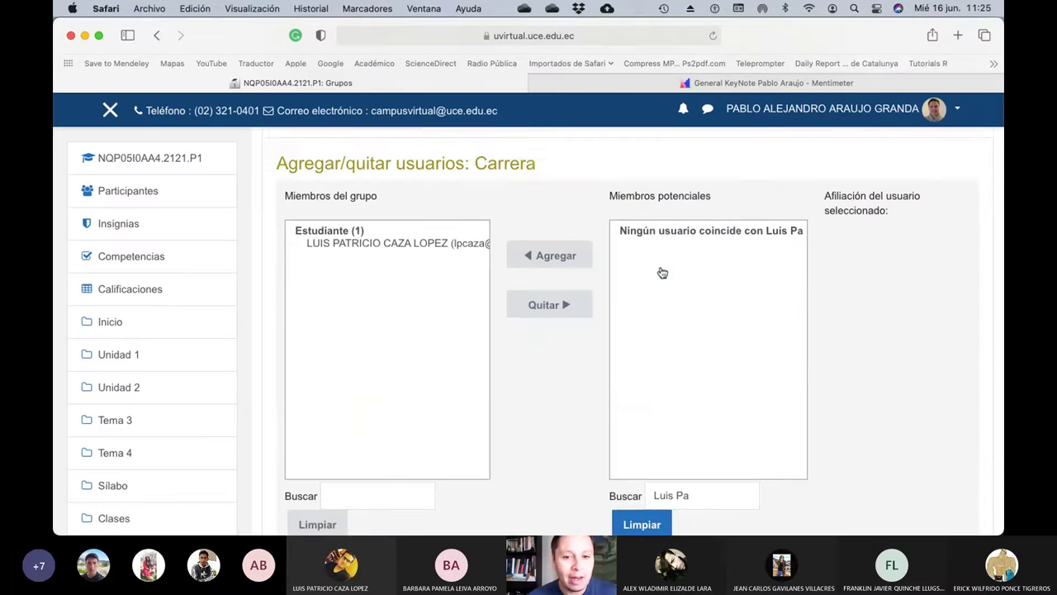
scroll(532, 379, "down", 5)
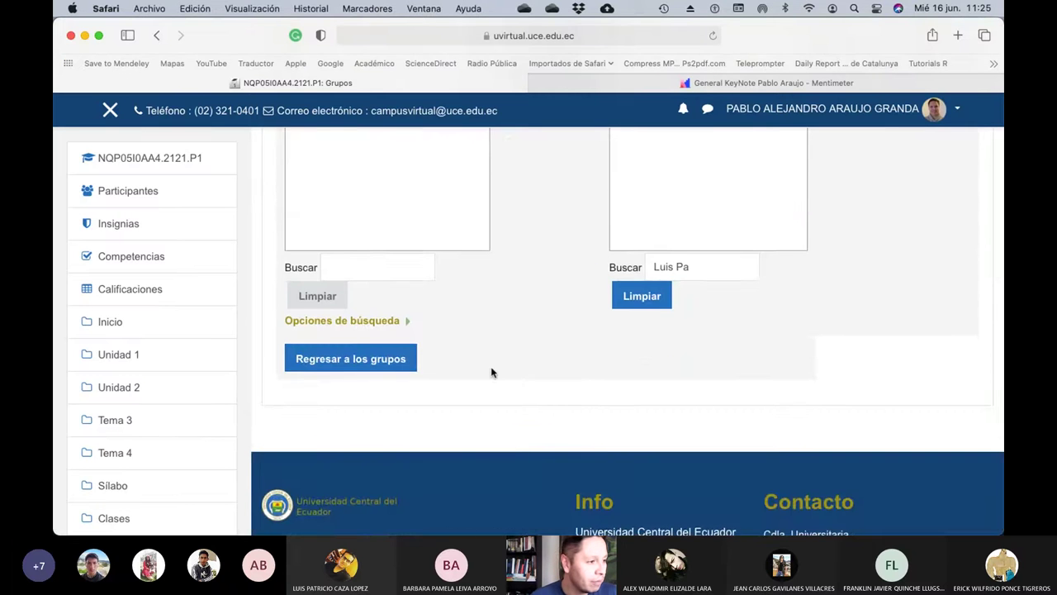
scroll(491, 366, "up", 5)
scroll(491, 366, "down", 3)
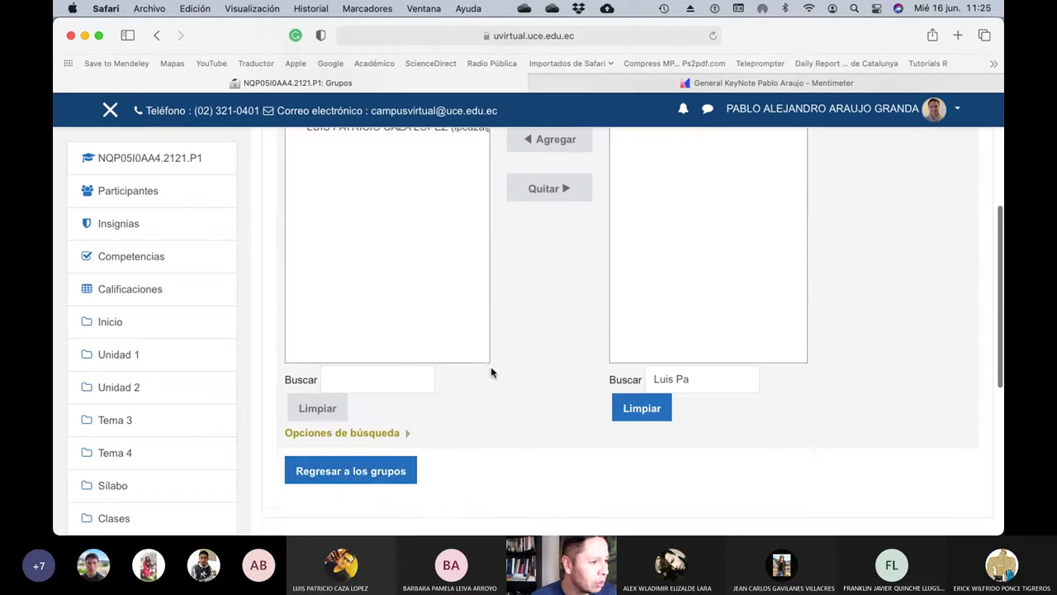
left_click(366, 465)
scroll(558, 404, "down", 5)
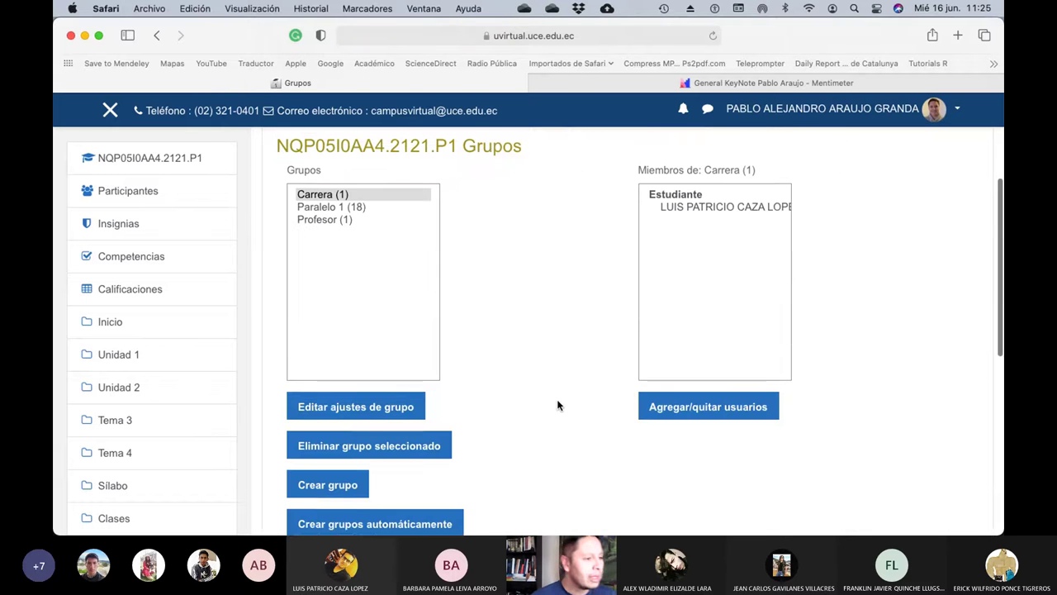
Create a new course group named "Me Apasiona" after checking the option wording in the Mentimeter poll, and save it
left_click(350, 453)
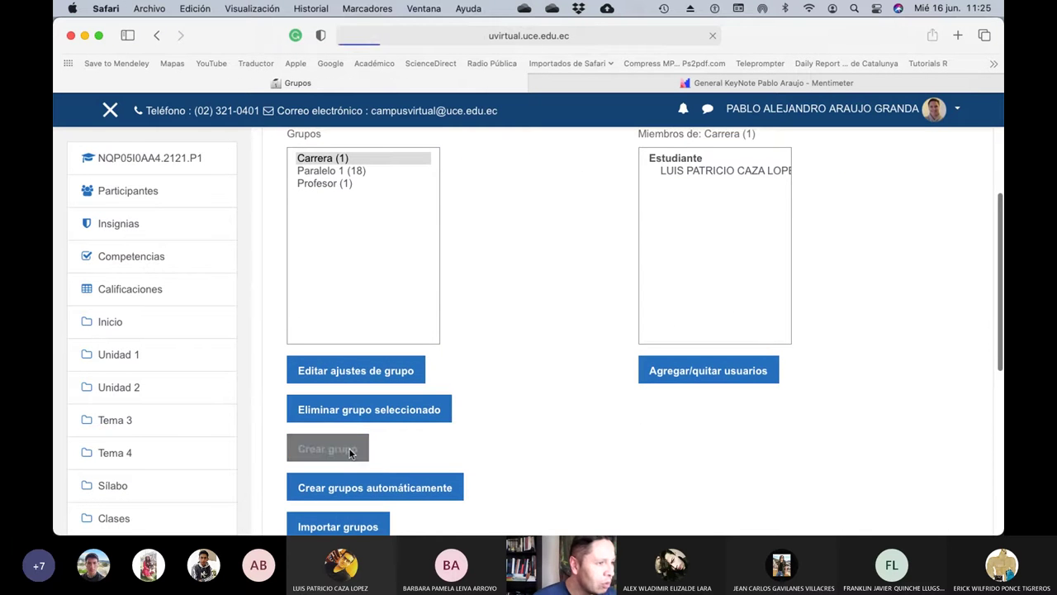
left_click(686, 82)
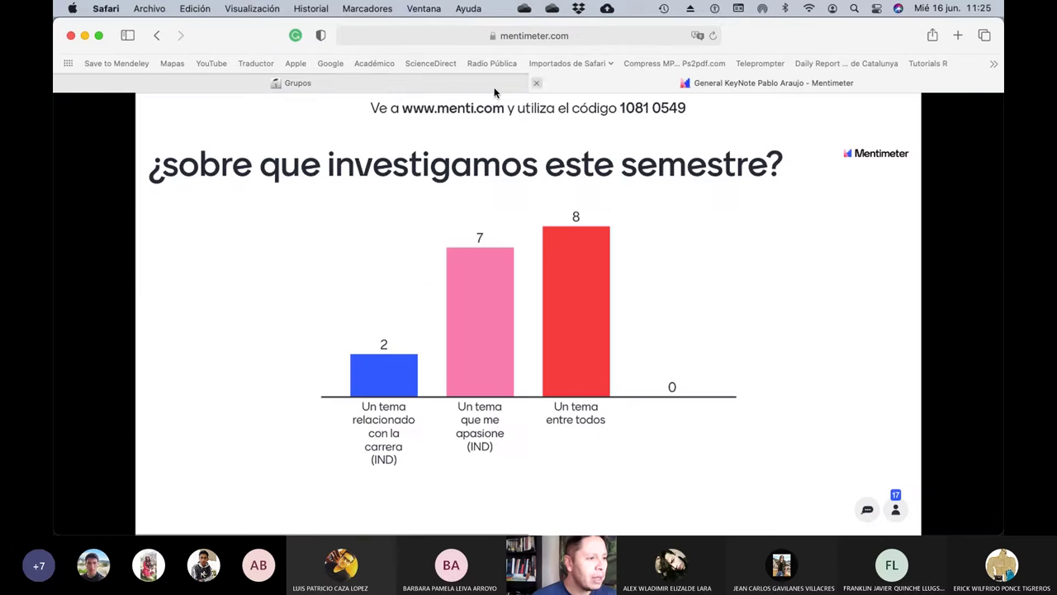
left_click(389, 86)
left_click(508, 348)
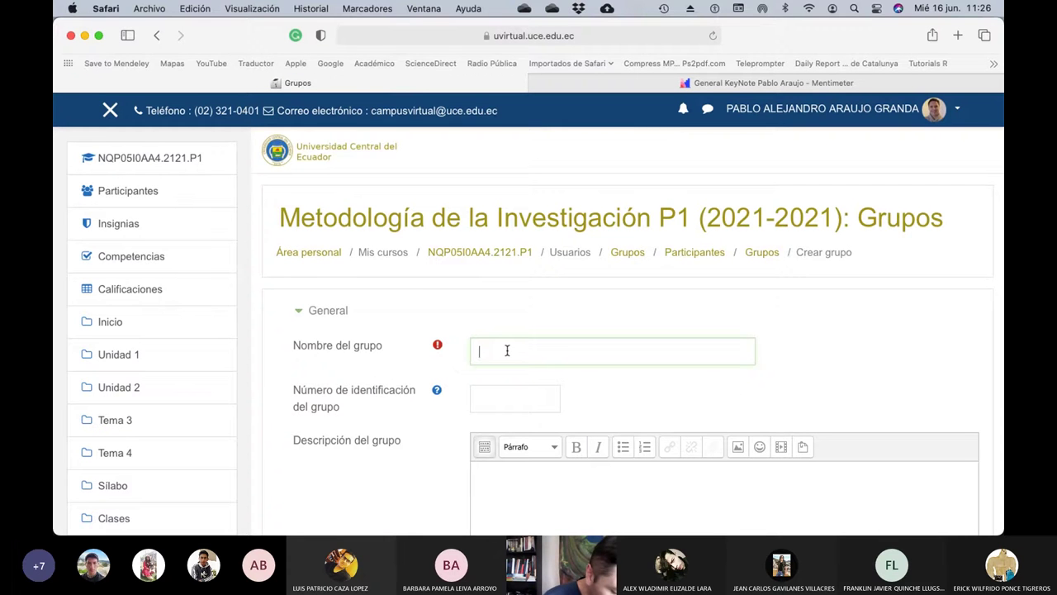
type("Te")
key("BackSpace")
key("BackSpace")
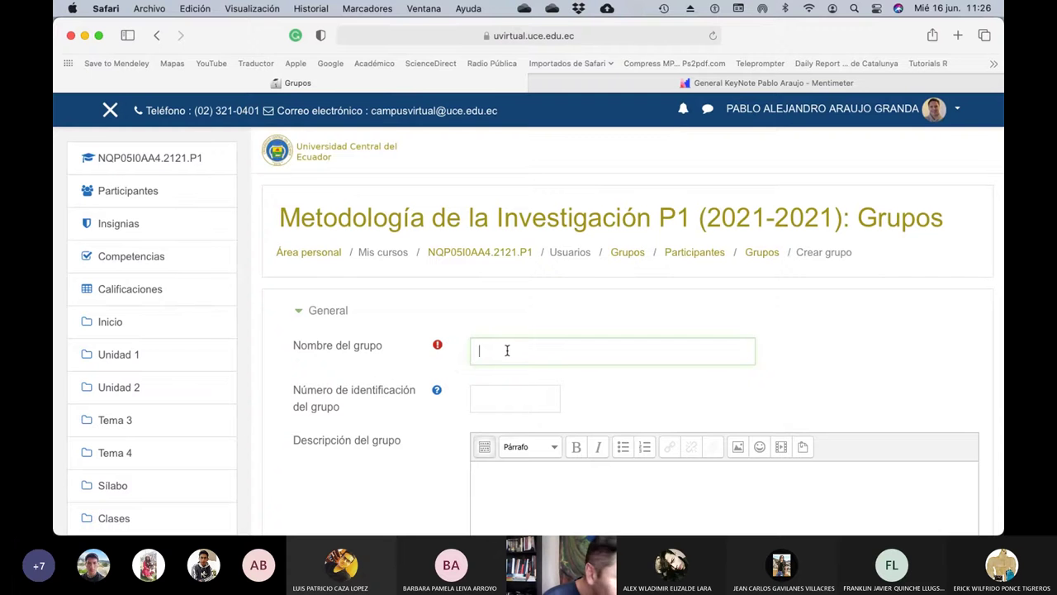
type("Me")
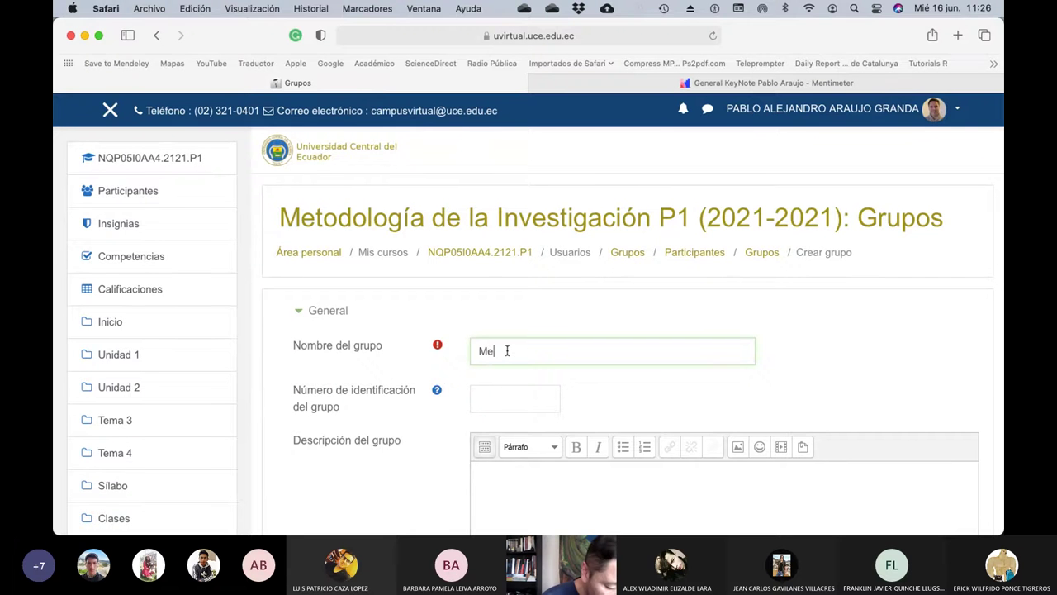
type(" Agasiona")
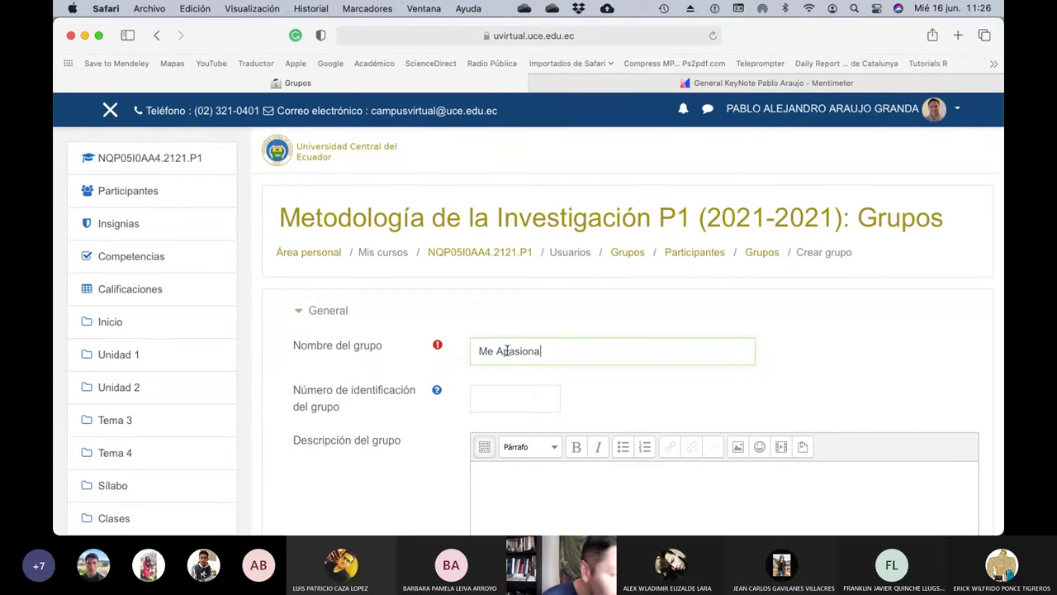
scroll(592, 377, "down", 2)
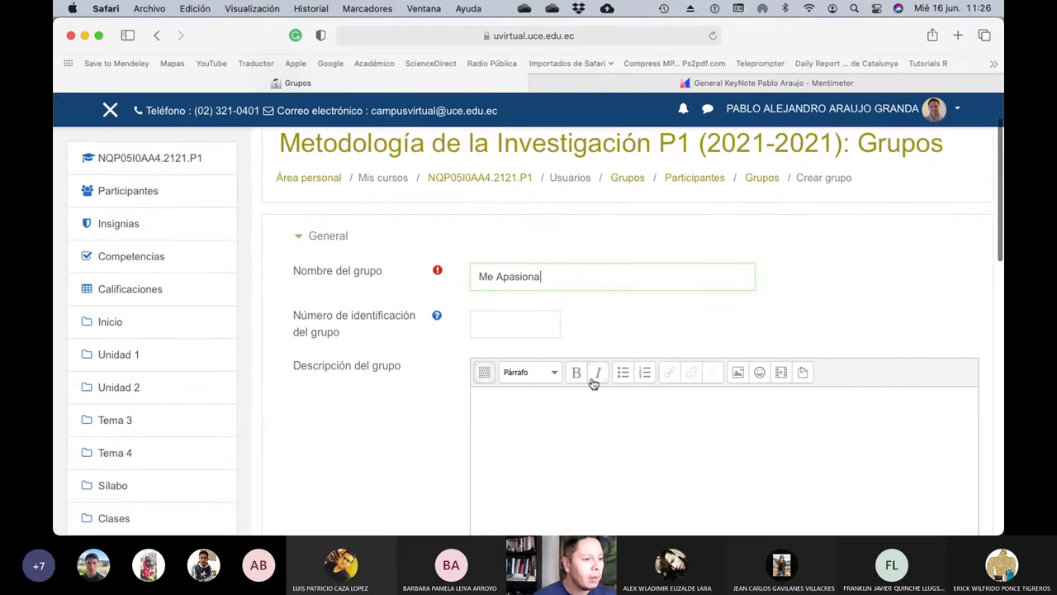
scroll(591, 377, "down", 10)
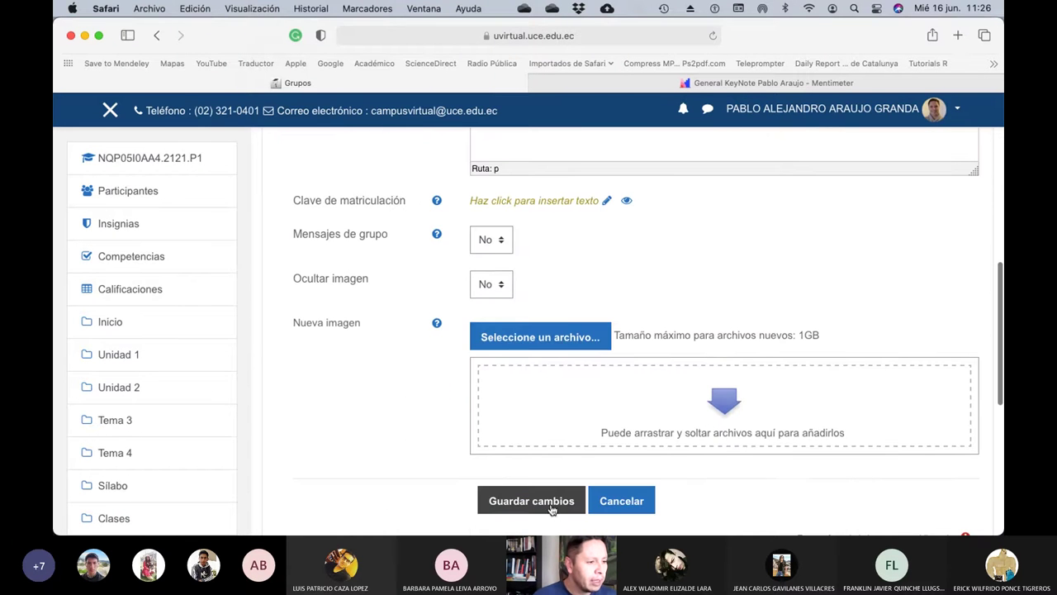
left_click(559, 502)
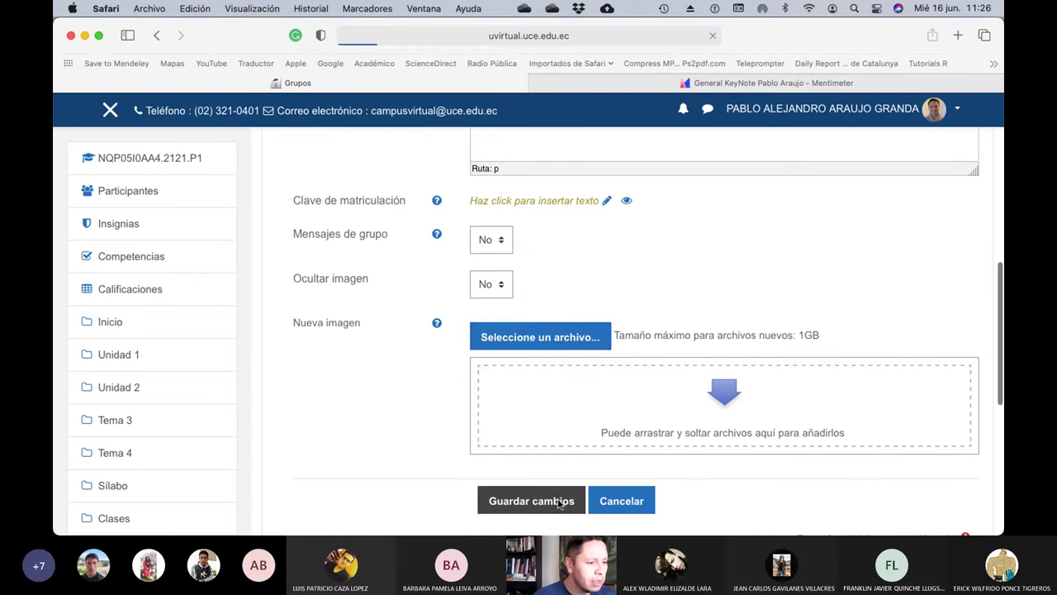
Check the Mentimeter poll and open the add/remove users page for the Me Apasiona group
left_click(669, 83)
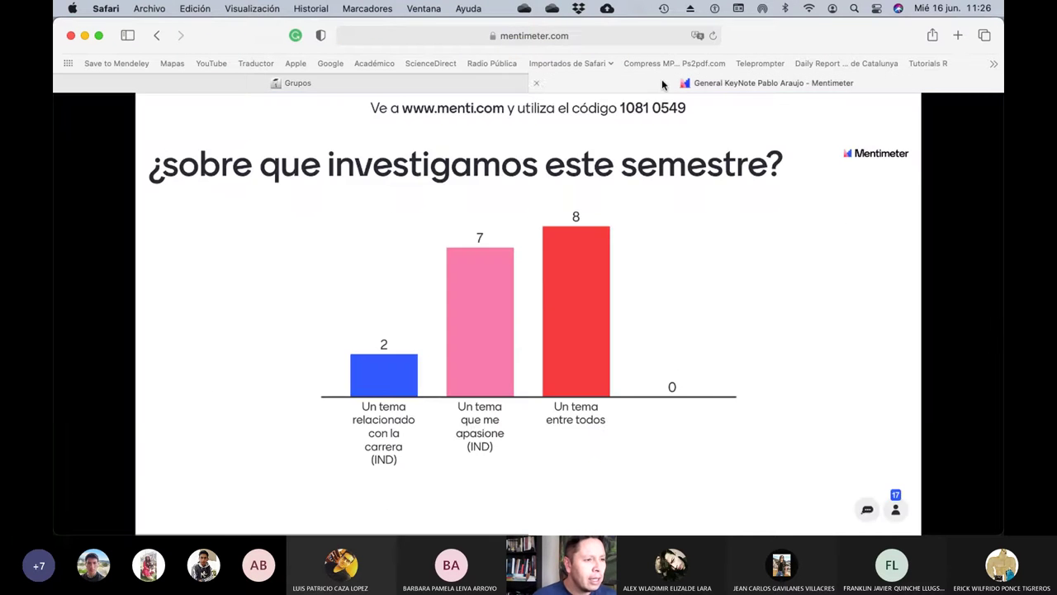
left_click(402, 86)
scroll(650, 347, "down", 5)
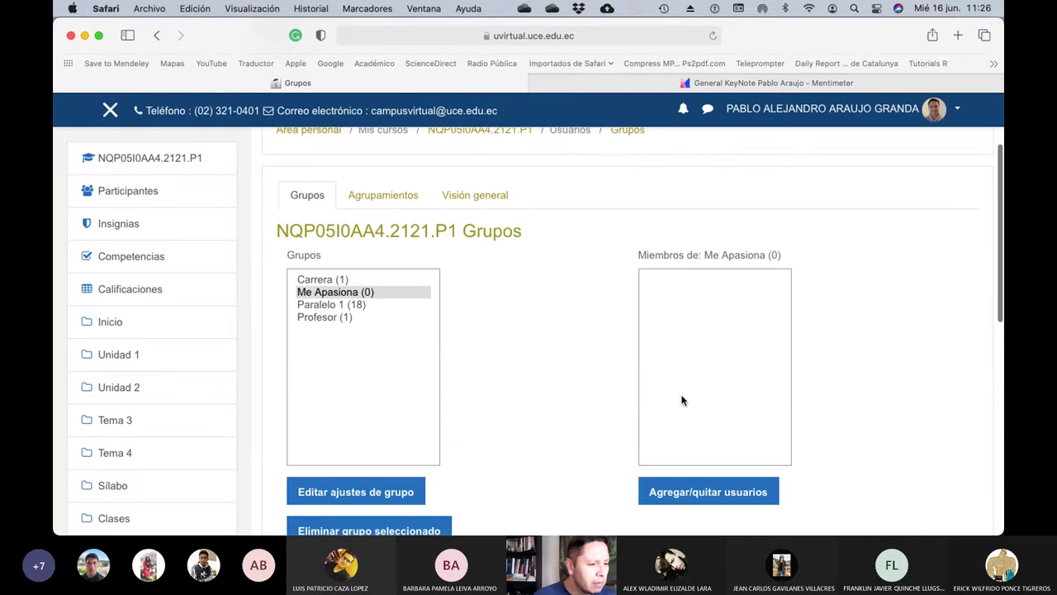
left_click(693, 374)
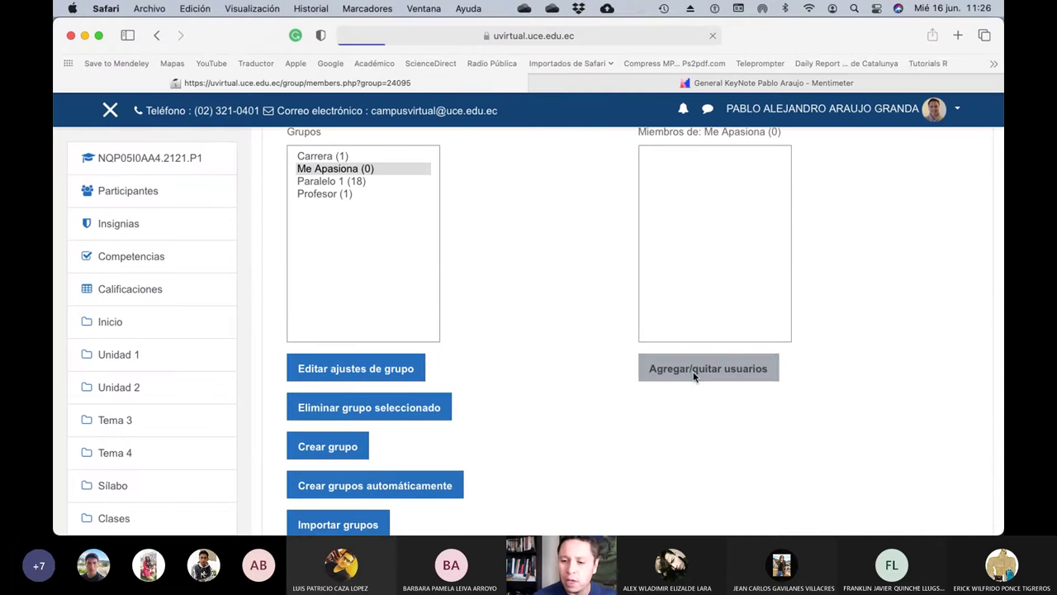
Add the student from row 17 of the Excel list to the Me Apasiona group by surname search, and check the poll votes
scroll(840, 401, "down", 5)
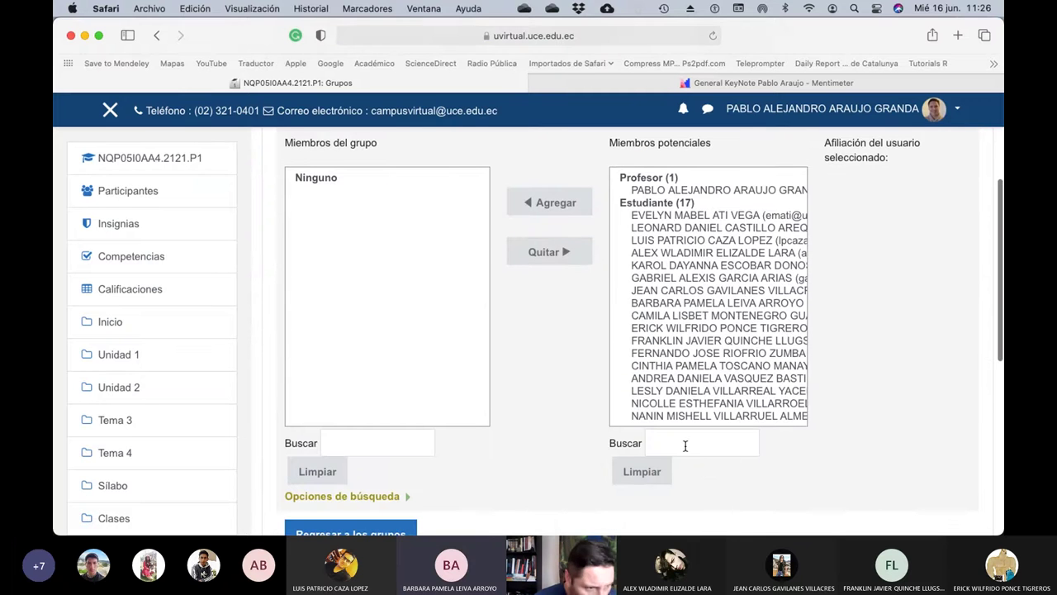
left_click(685, 445)
type("Leiva")
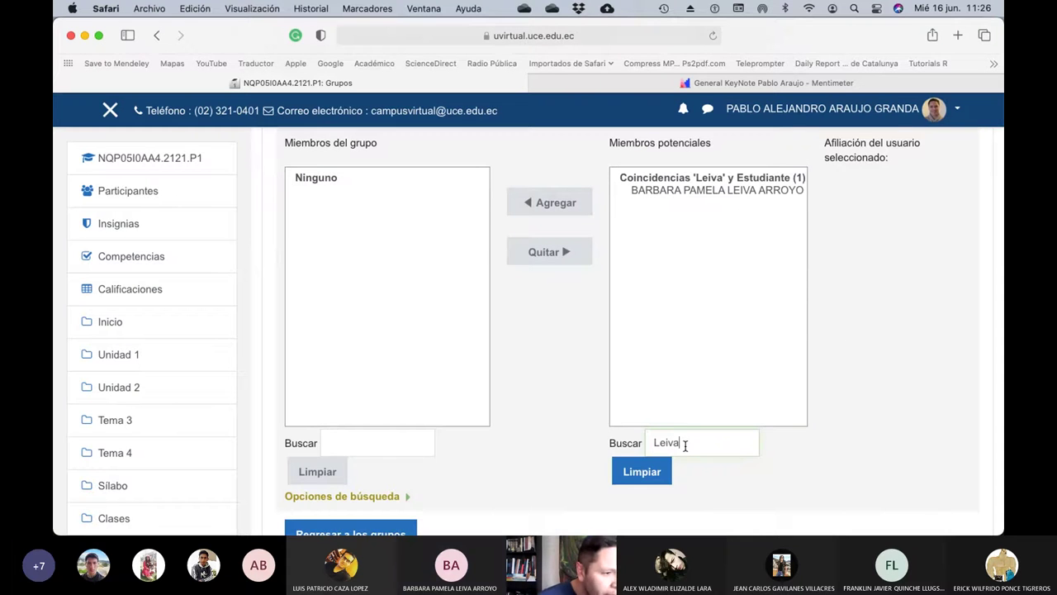
left_click(622, 191)
left_click(545, 204)
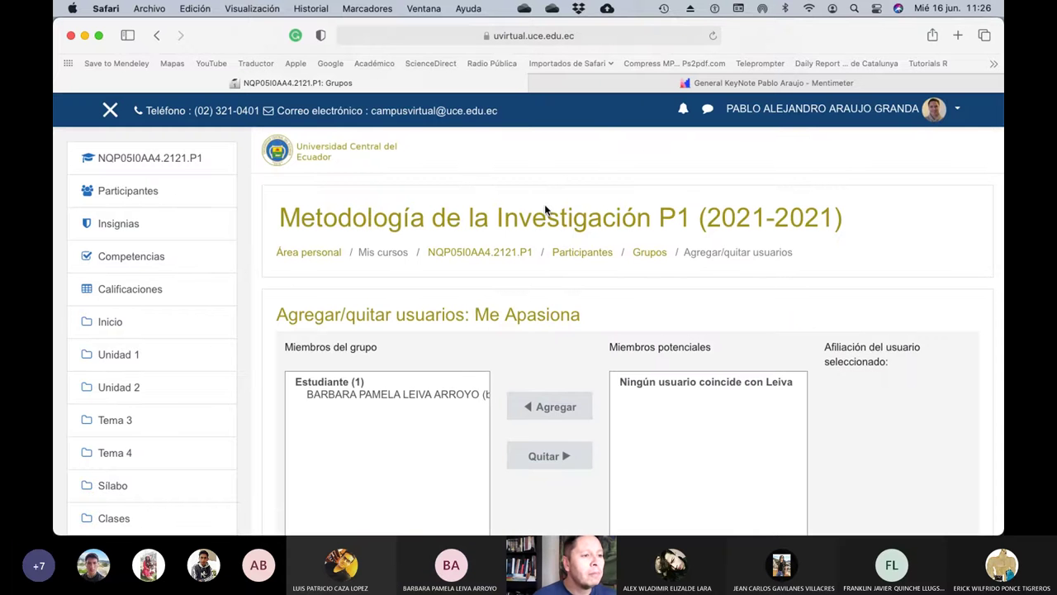
left_click(616, 86)
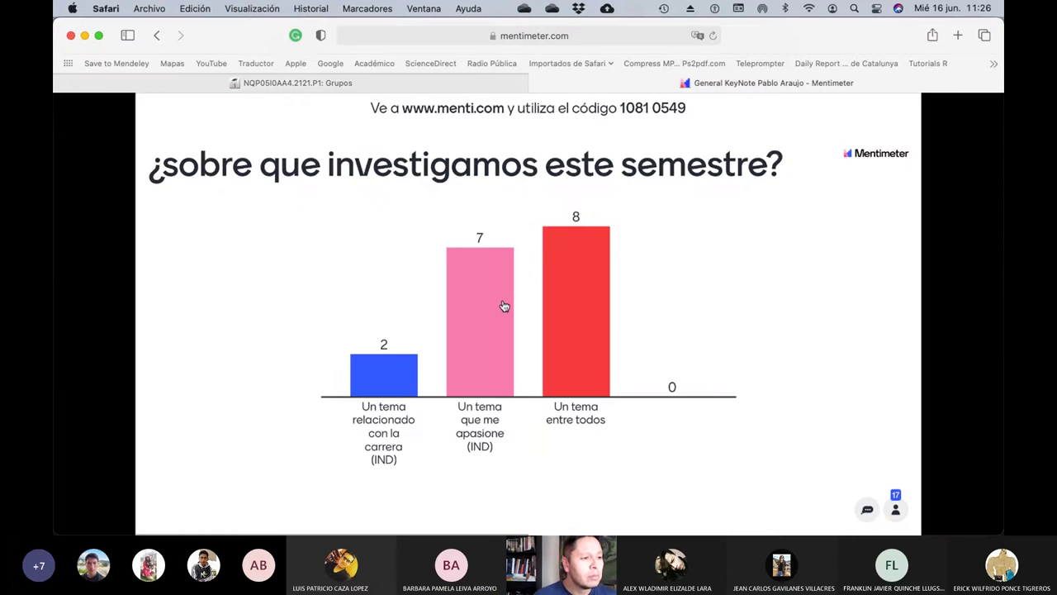
left_click(413, 86)
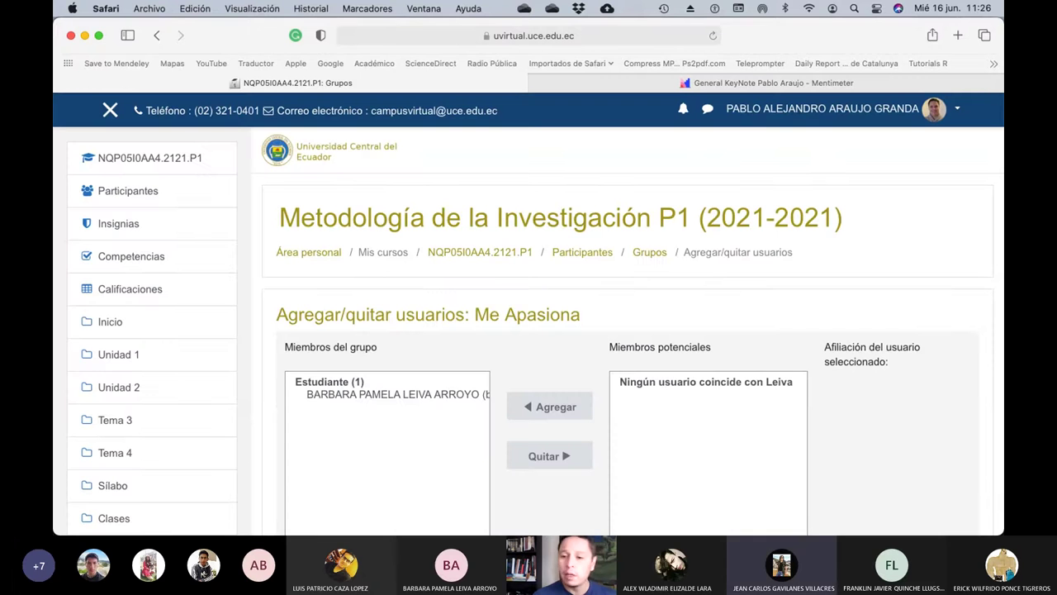
Search the potential members by surname for the student from row 16 of the Excel list and add them to Me Apasiona
scroll(860, 401, "down", 4)
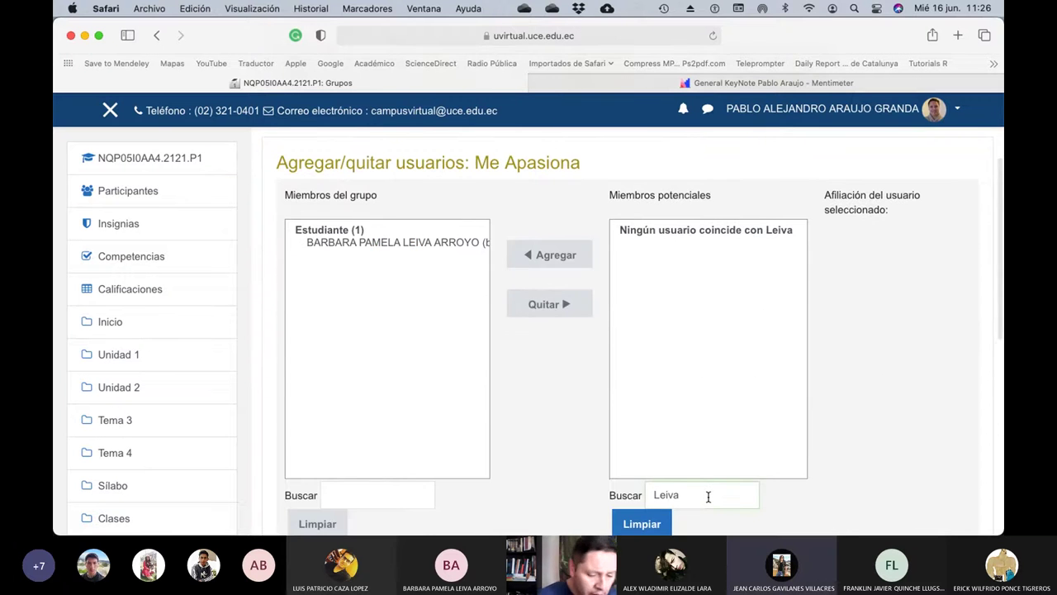
key("BackSpace")
key("BackSpace")
key("BackSpace")
key("BackSpace")
key("BackSpace")
type("Gavilanez")
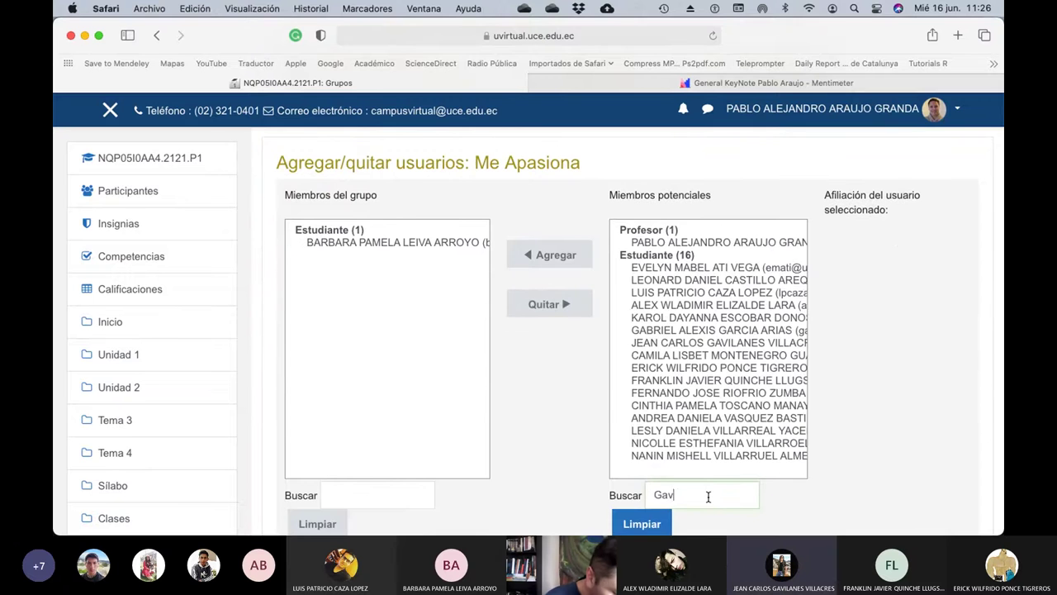
scroll(719, 501, "down", 1)
scroll(718, 501, "down", 1)
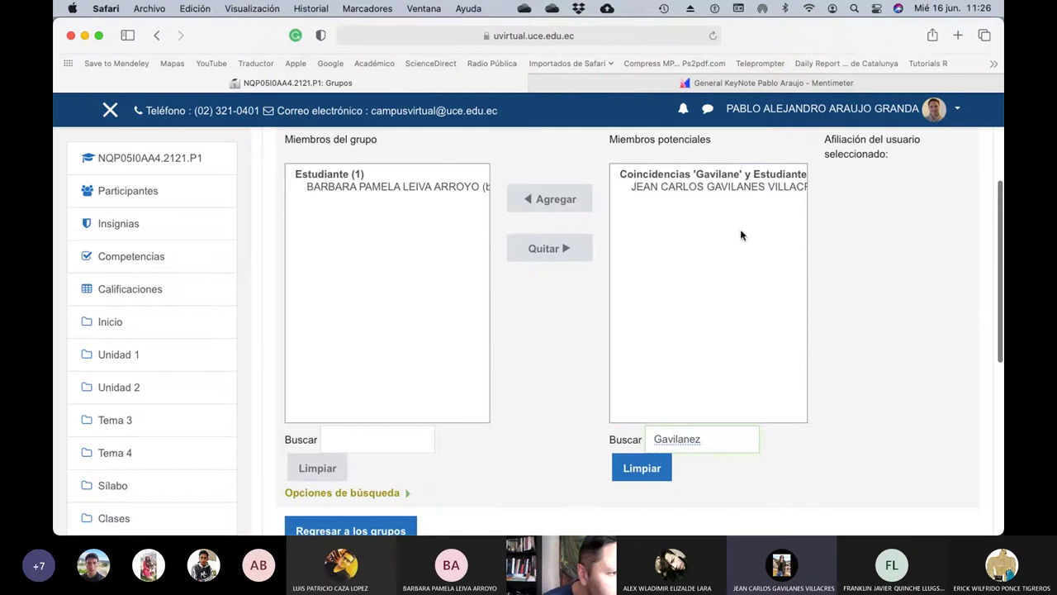
left_click(712, 187)
left_click(560, 203)
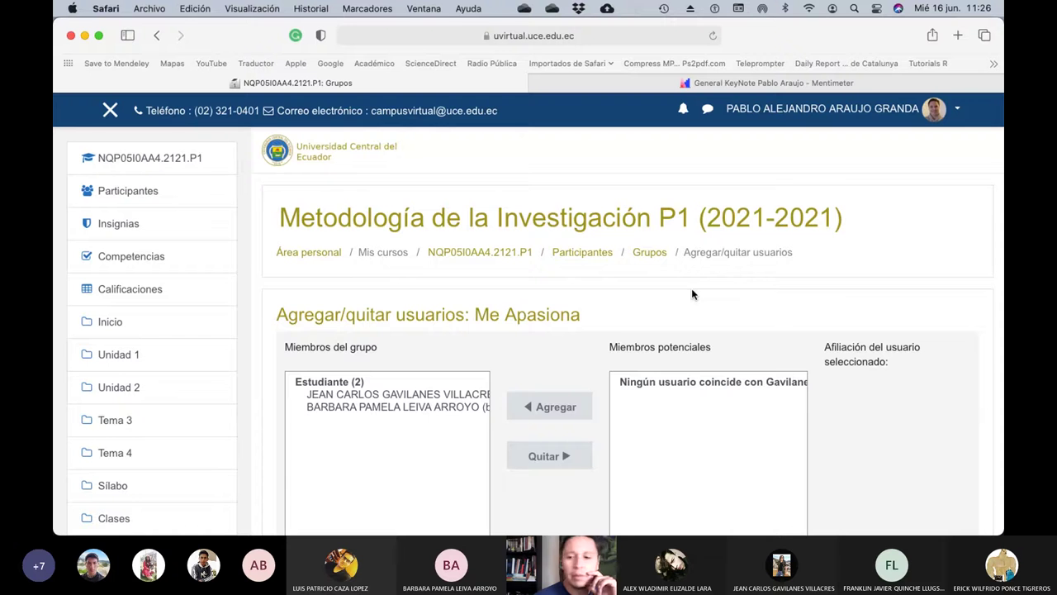
Replace the surname search with that of the student from row 13 of the Excel list and add them to Me Apasiona
scroll(692, 294, "down", 5)
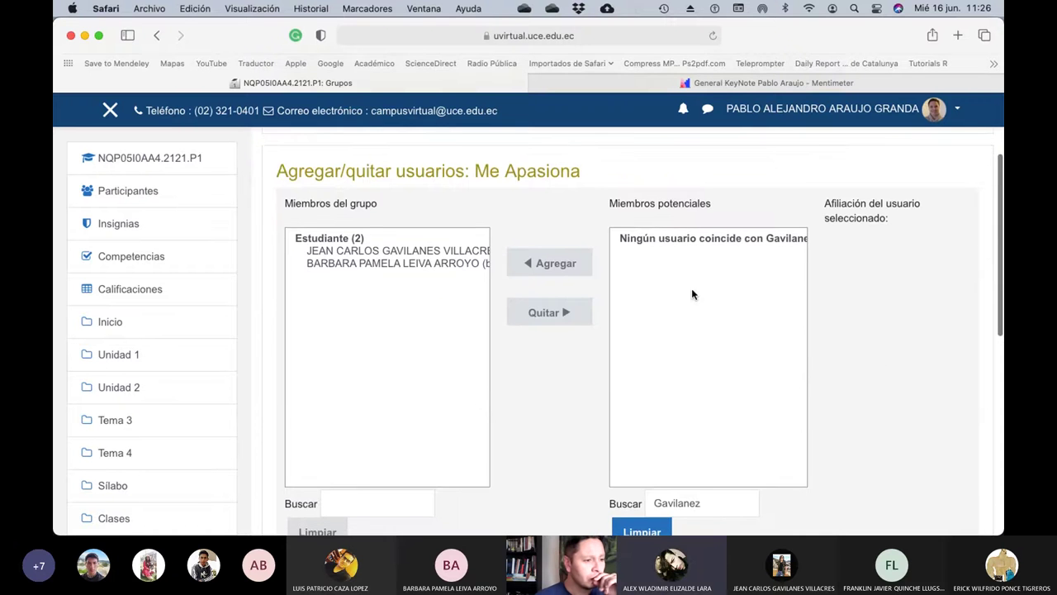
left_click(707, 424)
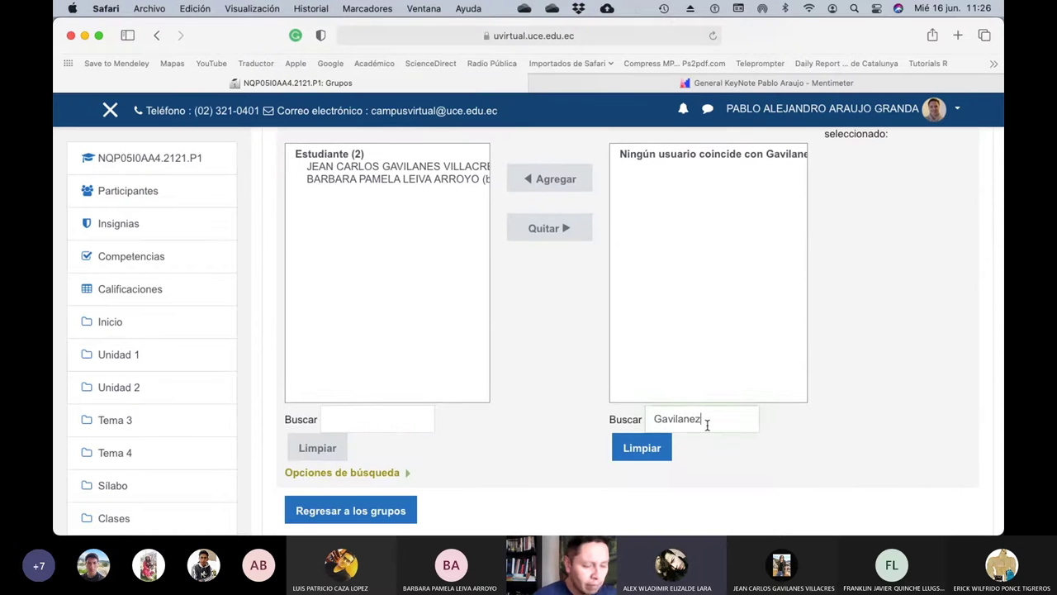
key("BackSpace")
key("BackSpace")
key("BackSpace")
key("BackSpace")
key("BackSpace")
key("BackSpace")
key("BackSpace")
key("BackSpace")
key("BackSpace")
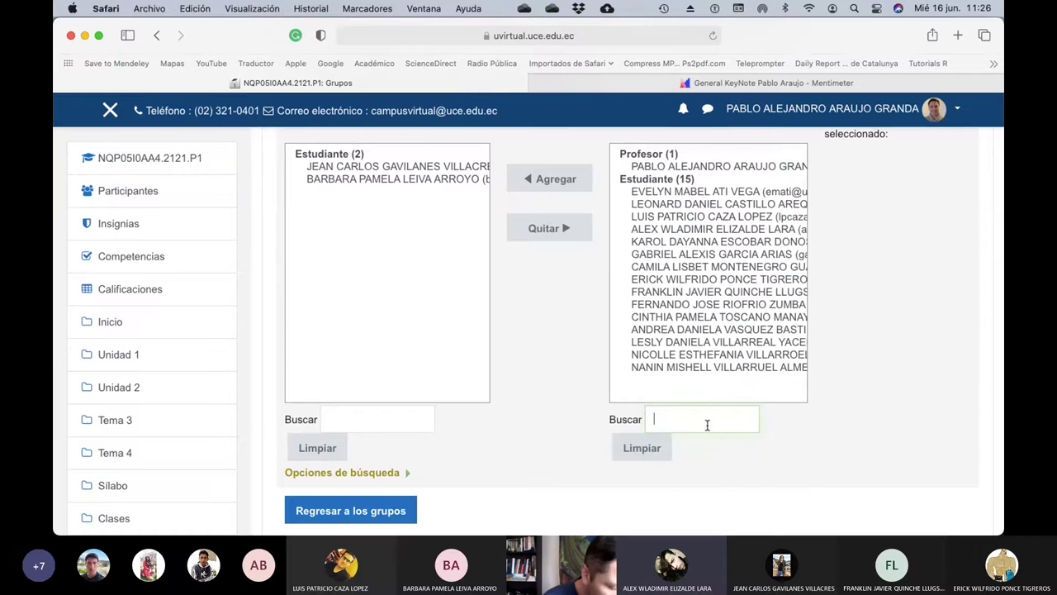
type("Elizalde")
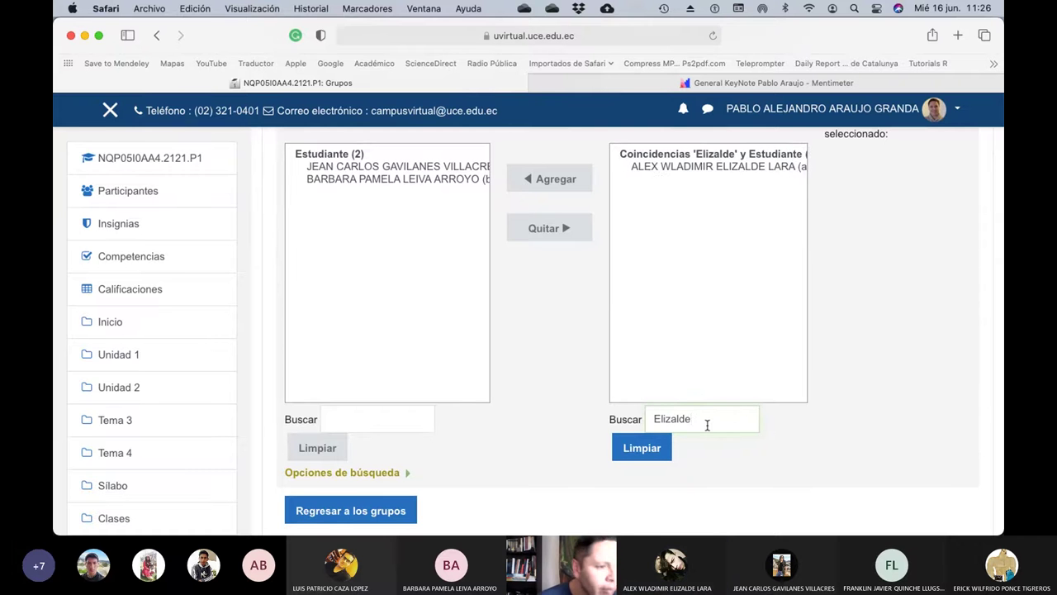
left_click(760, 168)
left_click(558, 184)
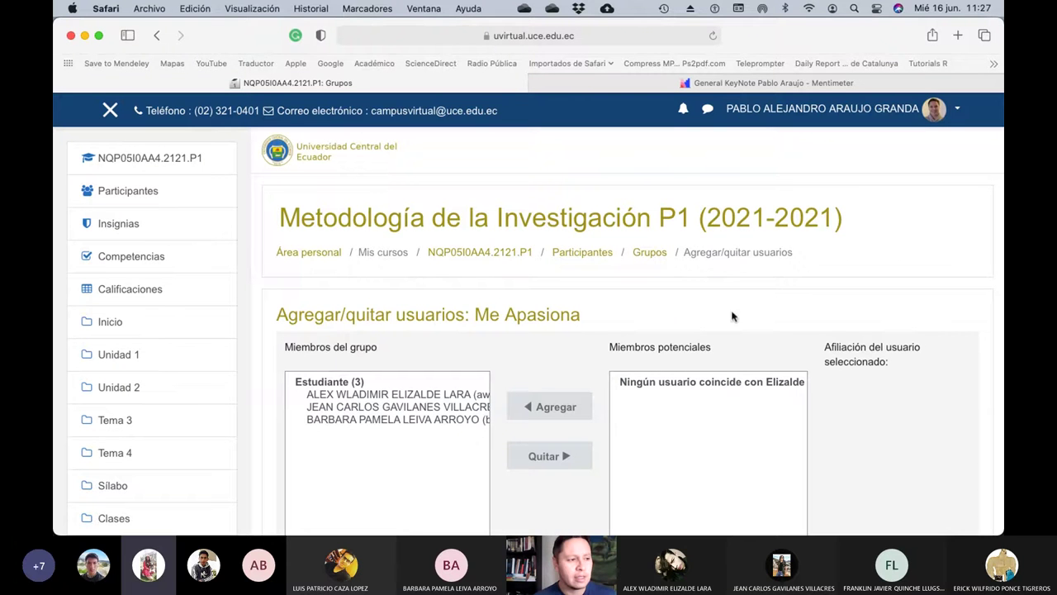
Search by the partial surname of the last student among the potential members and add that third match to Me Apasiona
scroll(826, 363, "down", 4)
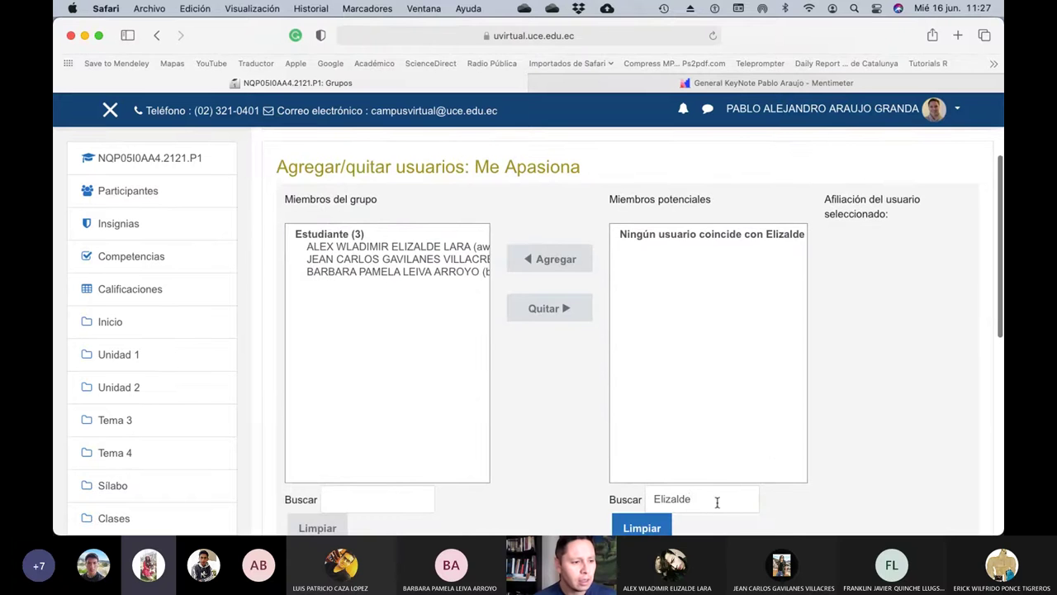
key("BackSpace")
key("BackSpace")
key("BackSpace")
key("BackSpace")
key("BackSpace")
key("BackSpace")
key("BackSpace")
key("BackSpace")
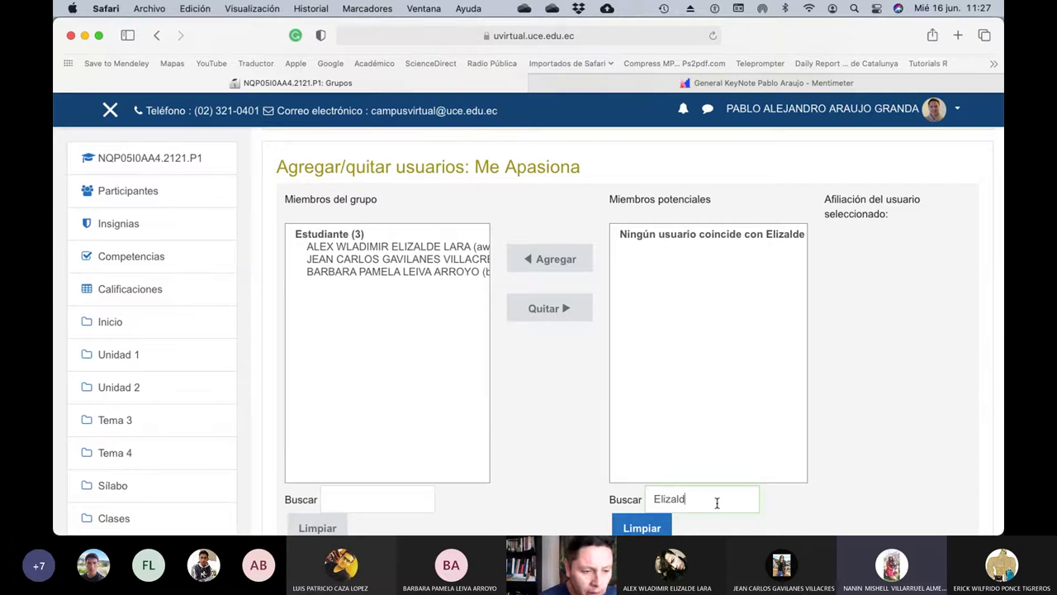
type("Villa")
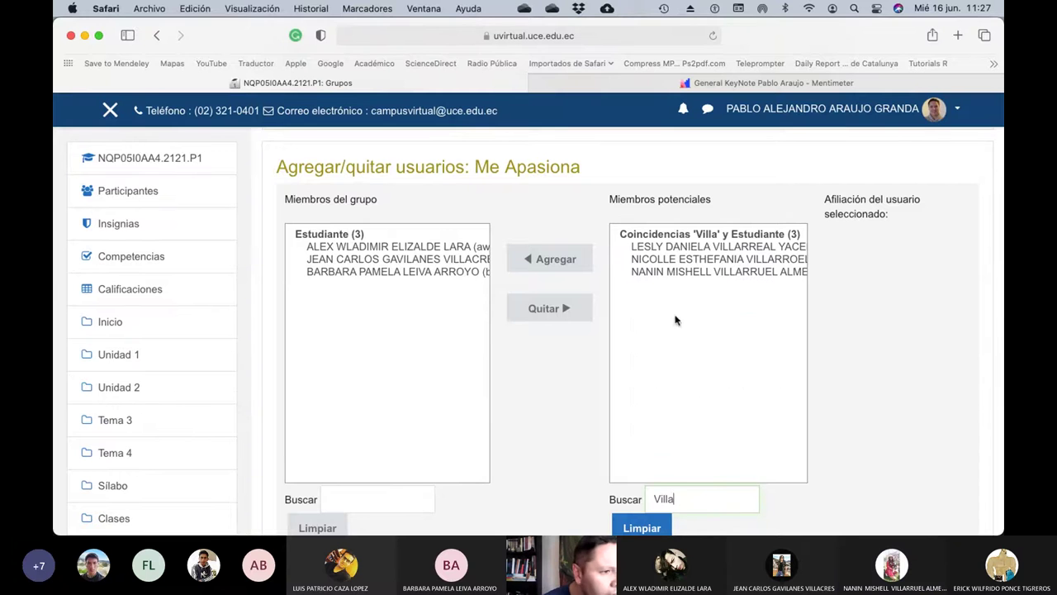
left_click(689, 271)
left_click(557, 259)
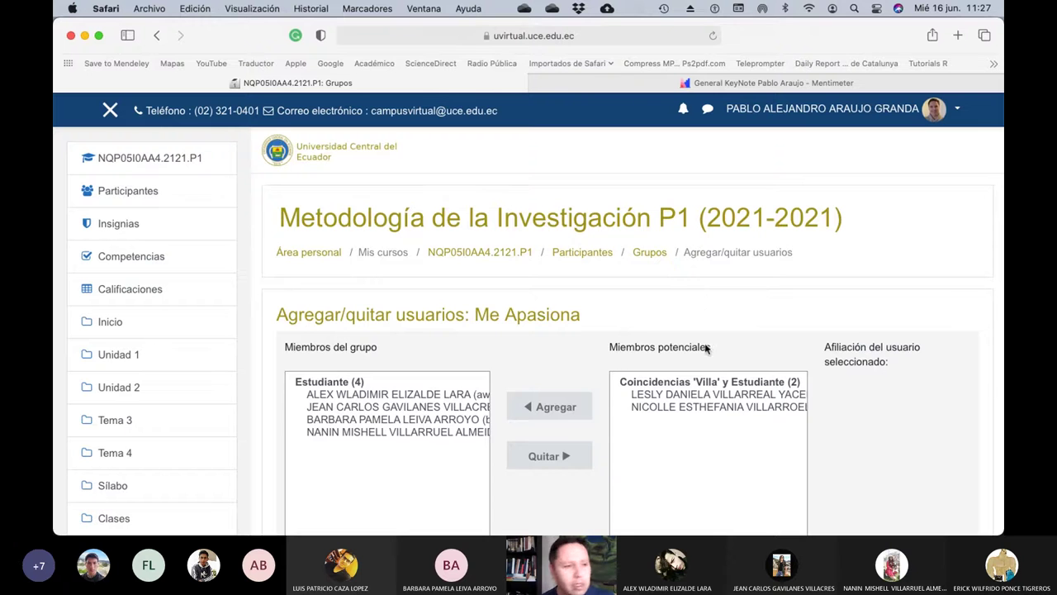
scroll(707, 363, "down", 5)
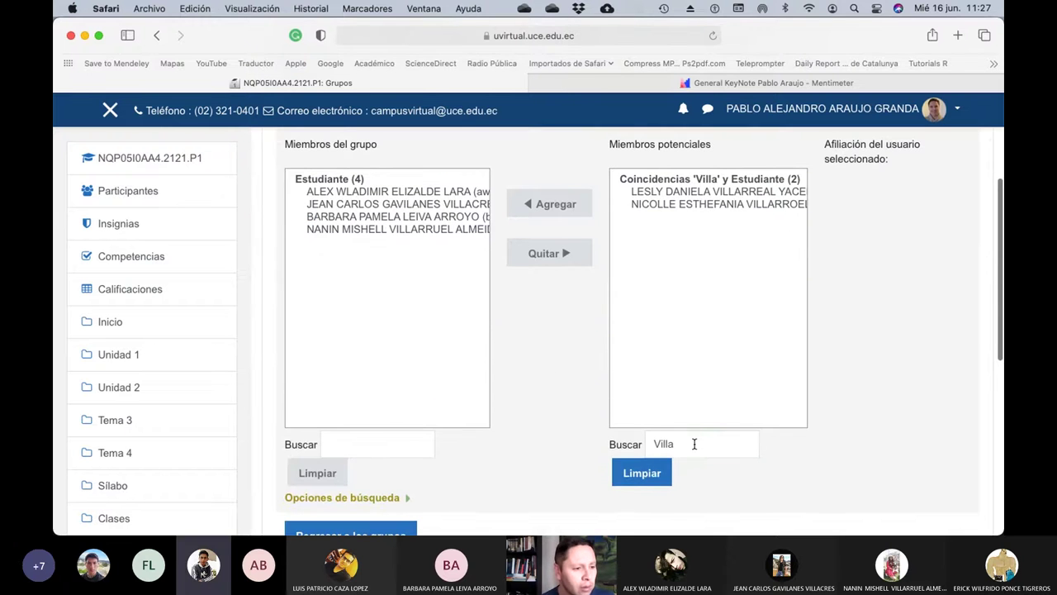
left_click(694, 445)
key("BackSpace")
key("BackSpace")
key("BackSpace")
key("BackSpace")
key("BackSpace")
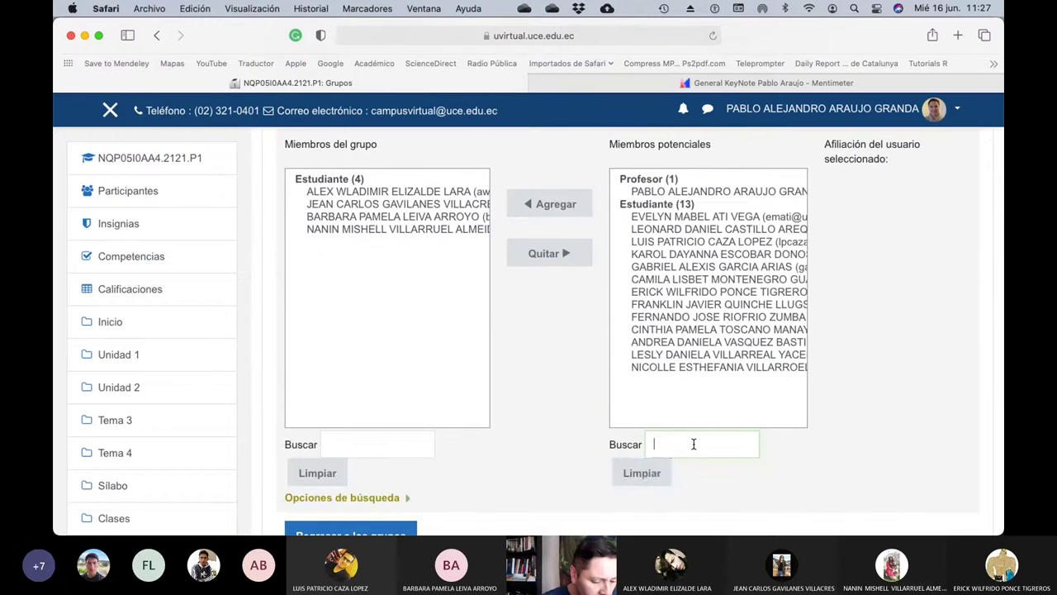
type("riofrio")
left_click(668, 458)
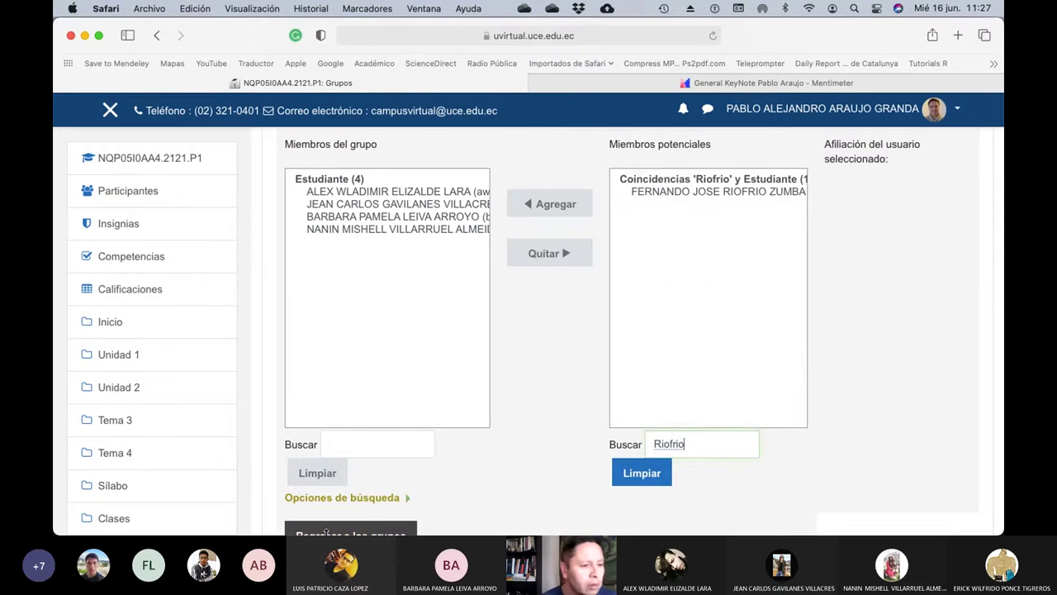
left_click(631, 480)
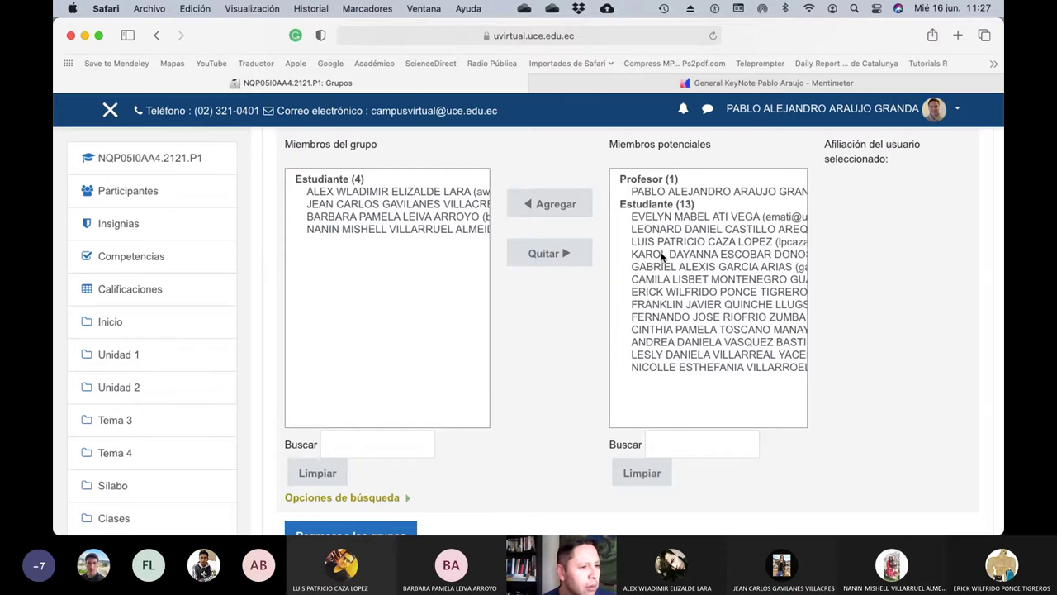
Search the potential members by surname for the student from row 10 of the Excel list and add them to Me Apasiona
left_click(685, 445)
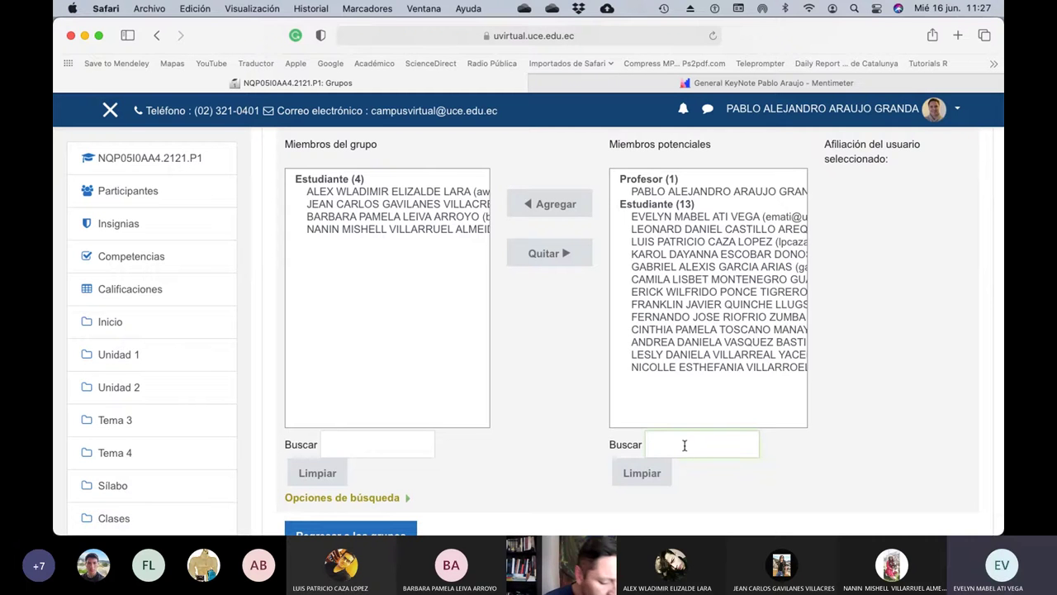
type("ATI")
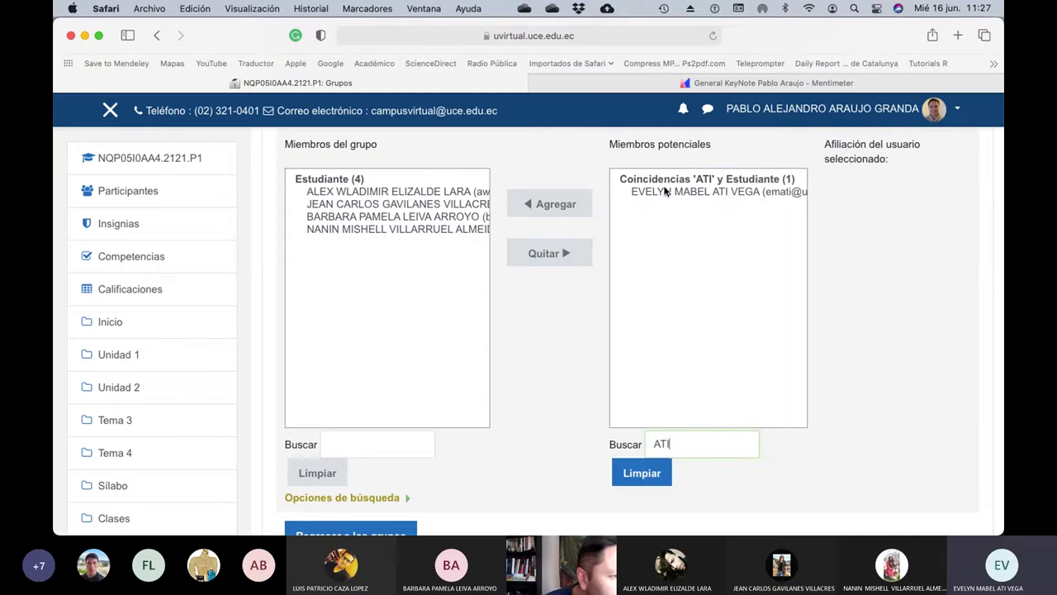
left_click(665, 192)
left_click(555, 204)
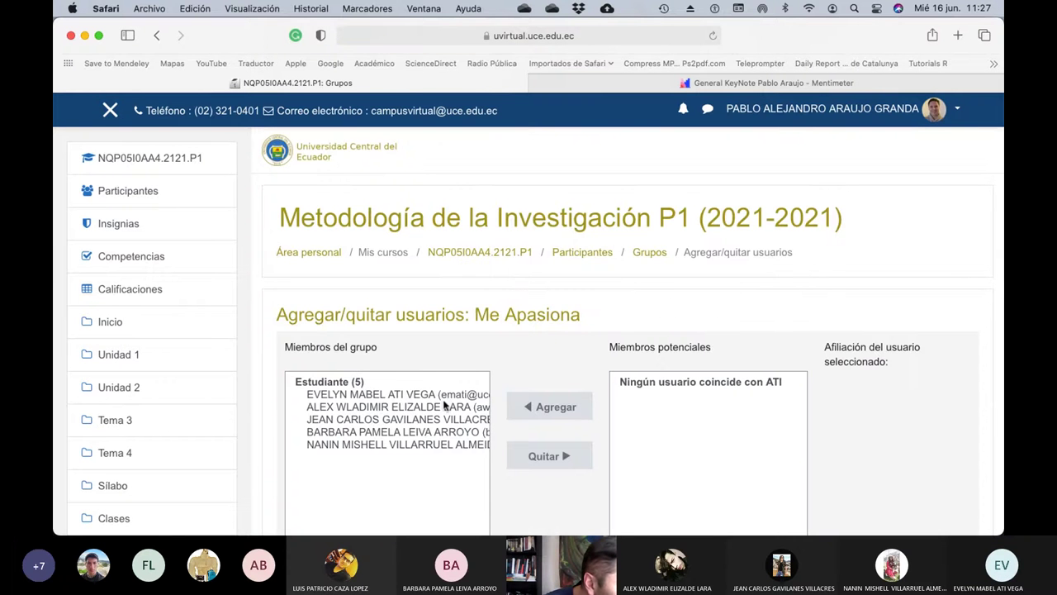
Replace the search with the partial surname of the fourth-from-last student in the alphabetical list after row 20's, and add the match to Me Apasiona
scroll(435, 426, "down", 2)
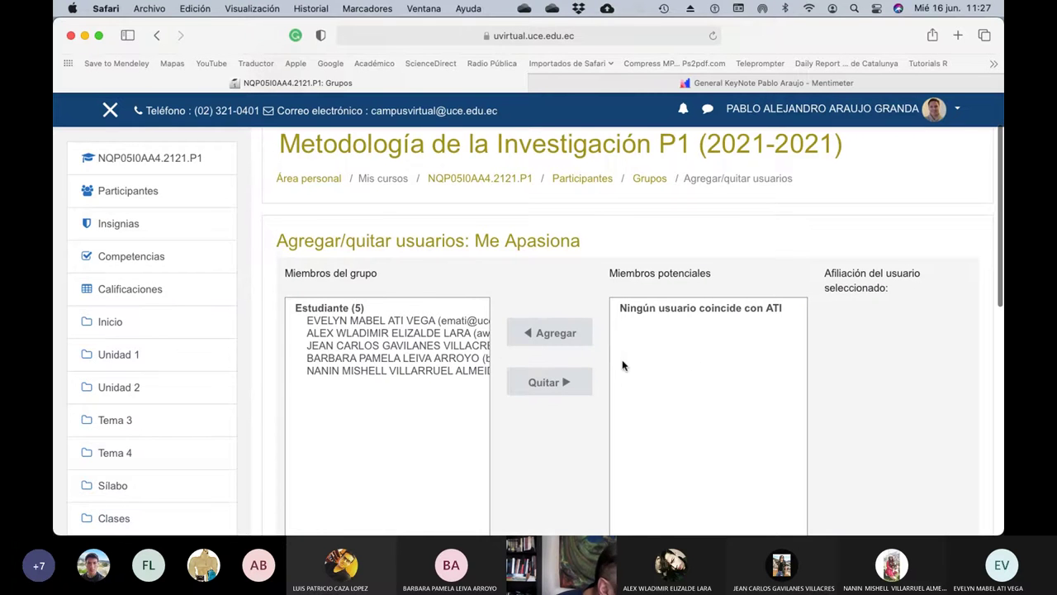
scroll(690, 360, "down", 2)
scroll(691, 360, "down", 1)
left_click(694, 421)
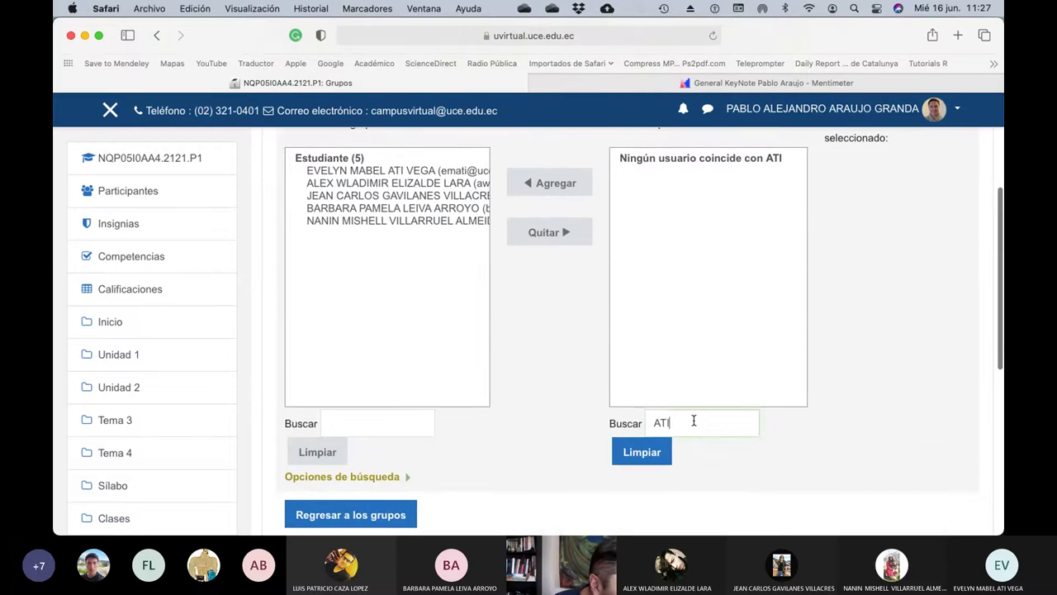
key("BackSpace")
key("BackSpace")
key("BackSpace")
type("riofri")
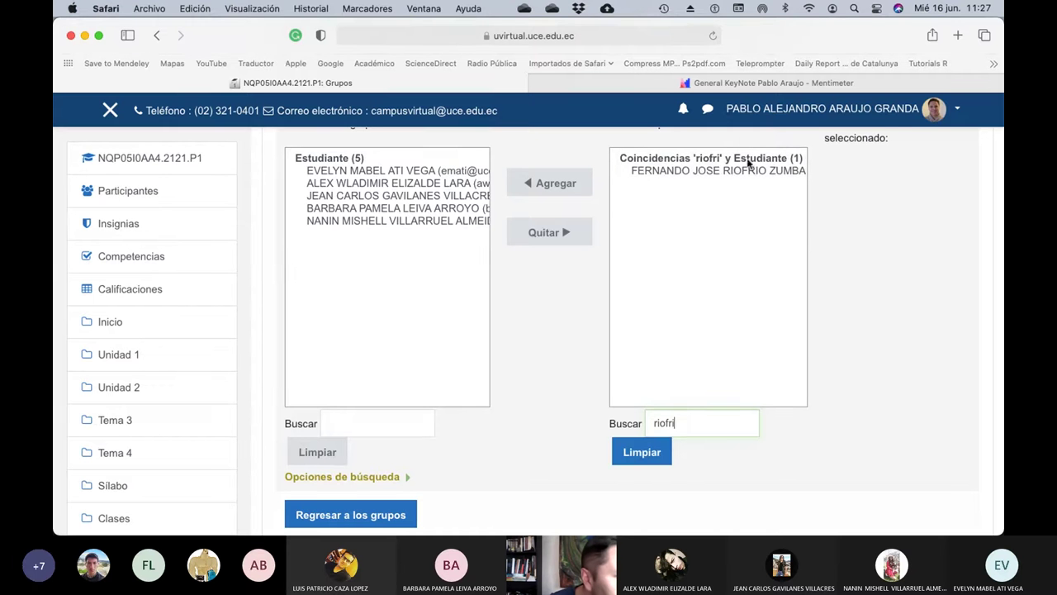
left_click(740, 171)
left_click(547, 182)
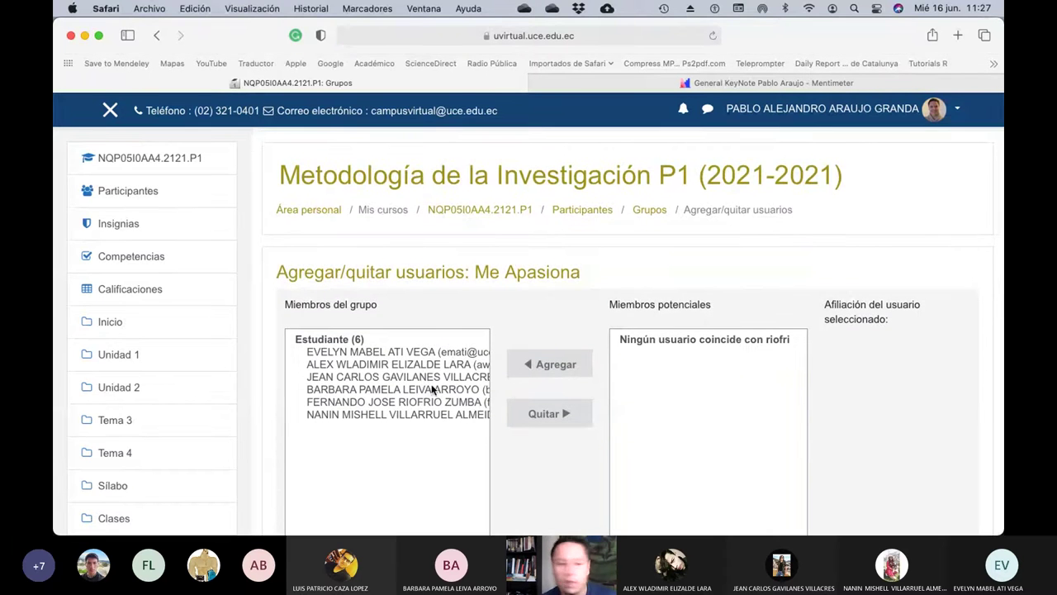
Add the student from row 19 of the Excel list to Me Apasiona by surname search, and check the poll votes
scroll(657, 403, "down", 5)
left_click(691, 421)
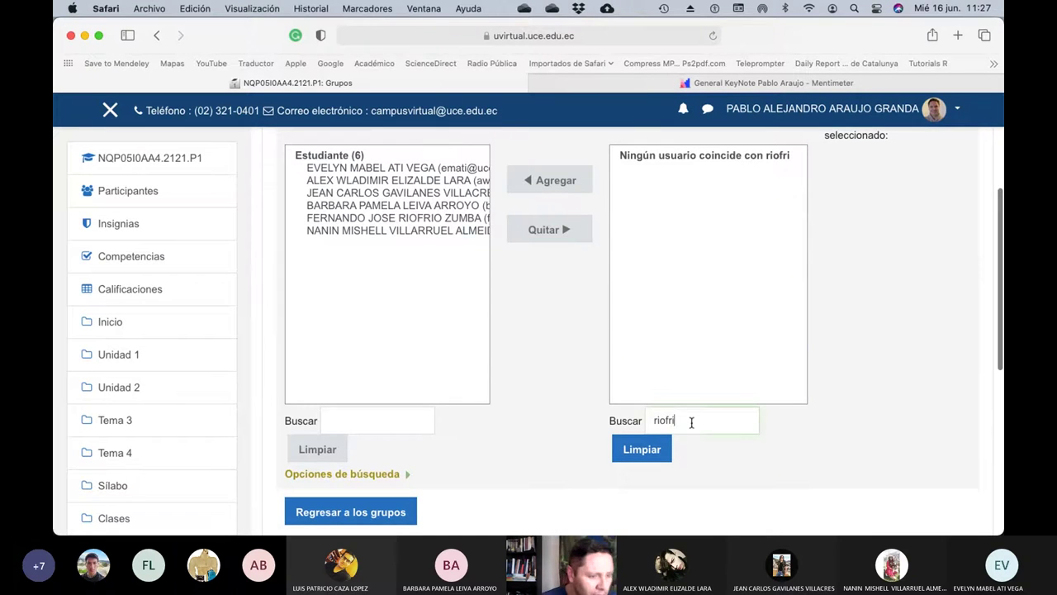
key("BackSpace")
key("BackSpace")
key("BackSpace")
key("BackSpace")
key("BackSpace")
key("BackSpace")
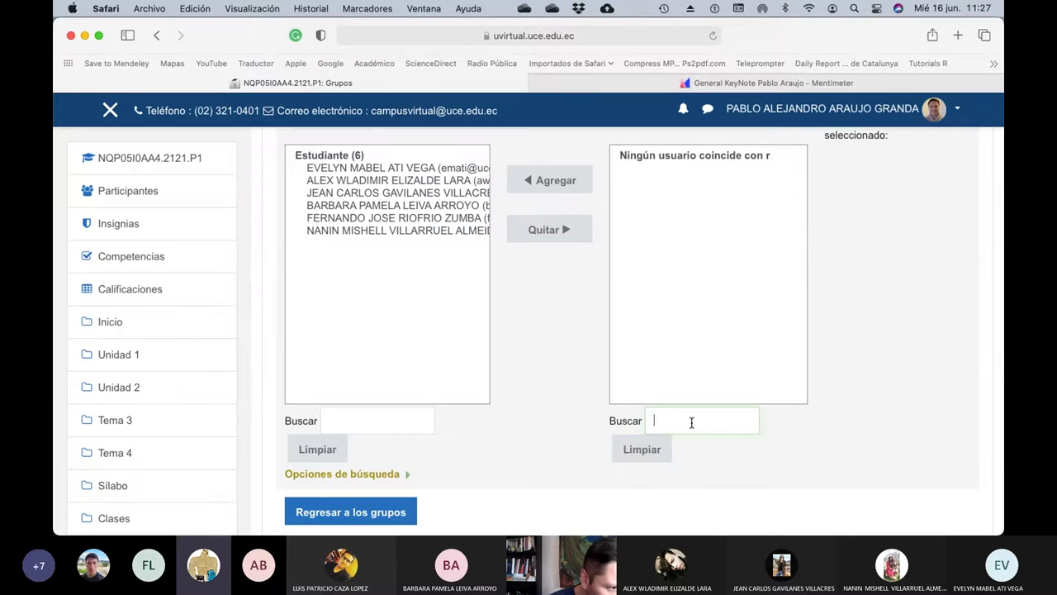
type("Ponce")
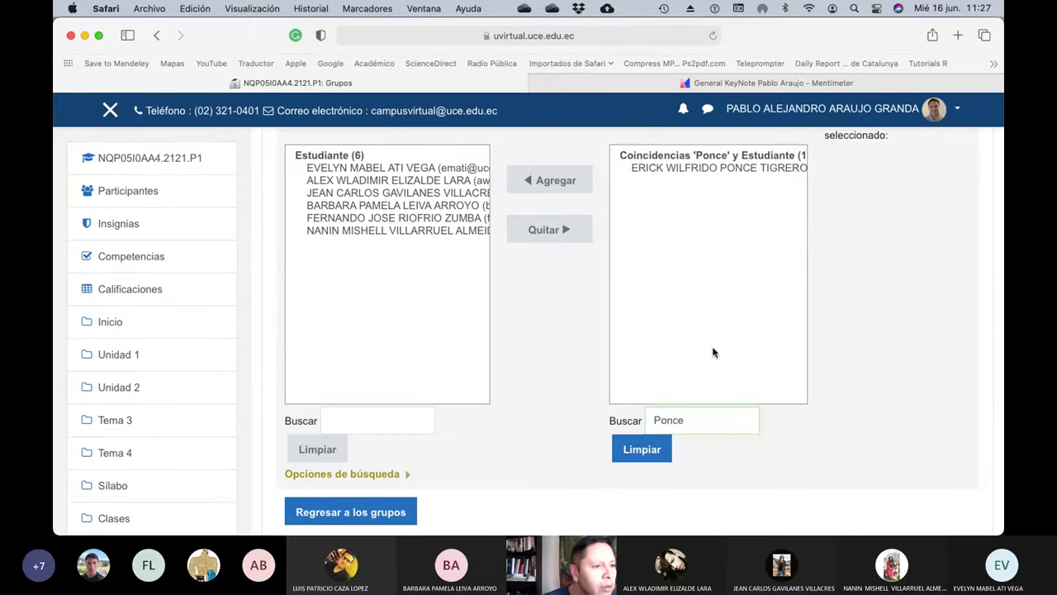
left_click(729, 170)
left_click(567, 177)
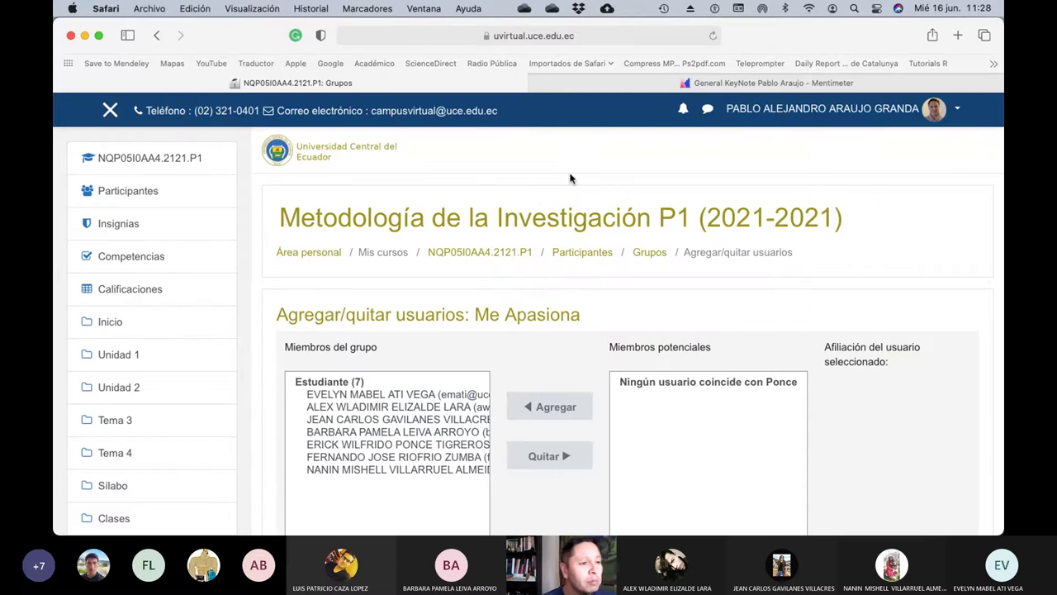
left_click(609, 86)
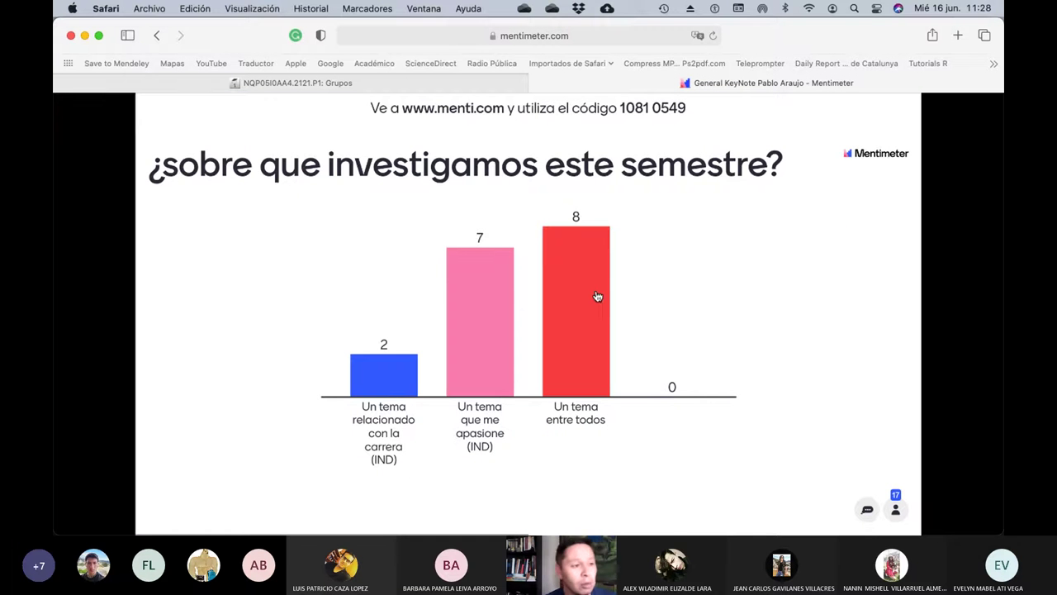
left_click(443, 86)
Replace the surname search with that of the student from row 18 of the Excel list and add them to Me Apasiona
scroll(682, 453, "down", 3)
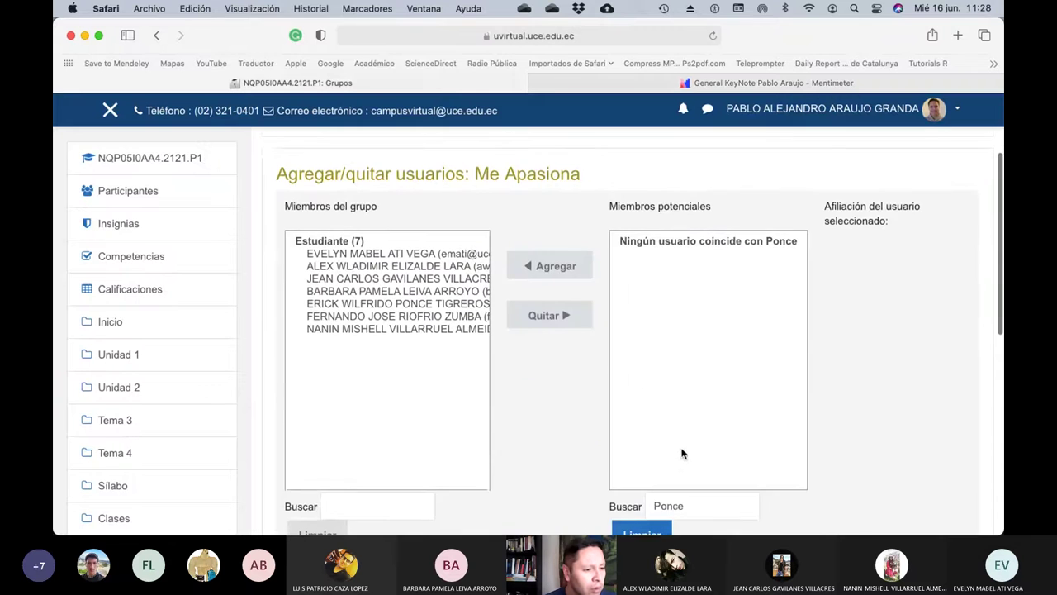
scroll(682, 453, "down", 4)
left_click(698, 337)
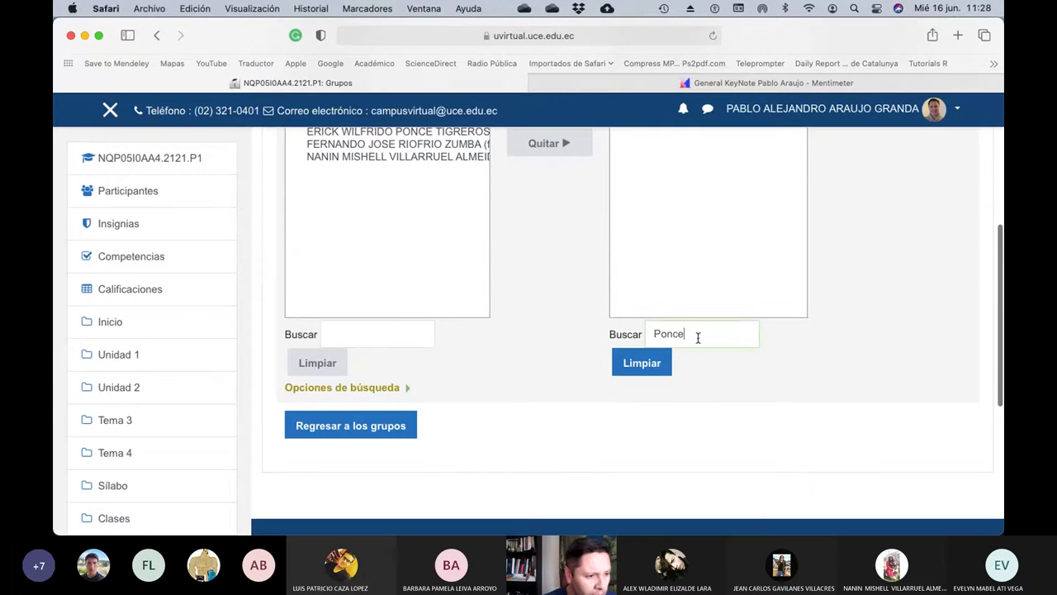
key("BackSpace")
key("BackSpace")
key("BackSpace")
key("BackSpace")
key("BackSpace")
type("M")
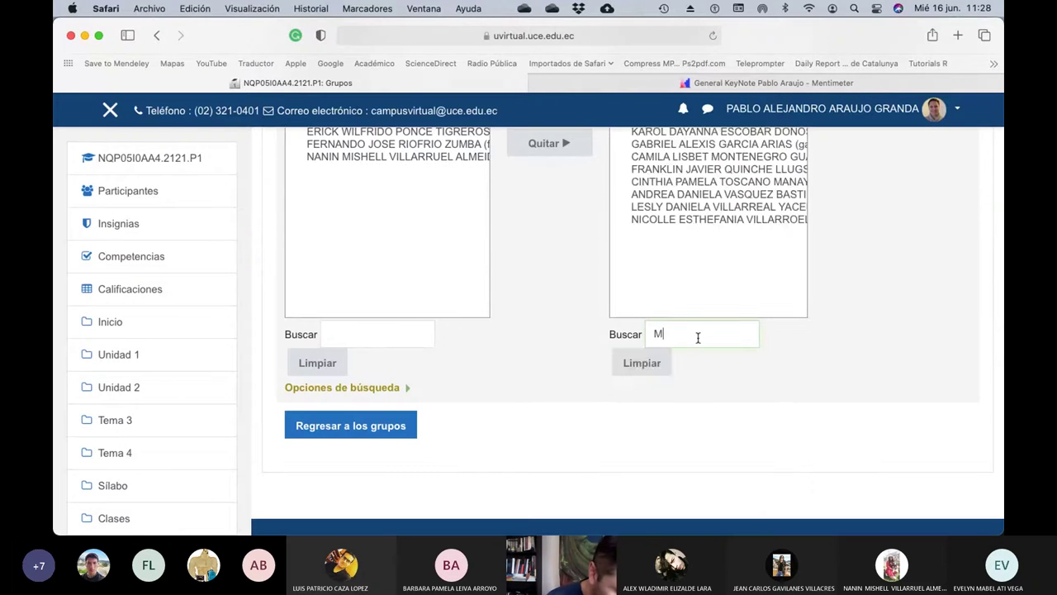
type("onte")
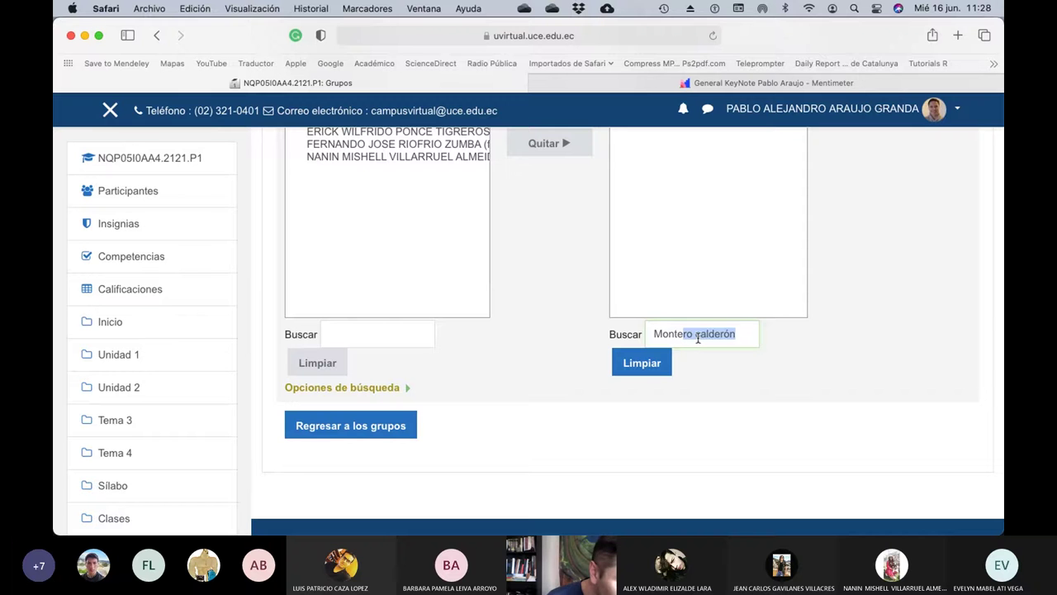
type("negro")
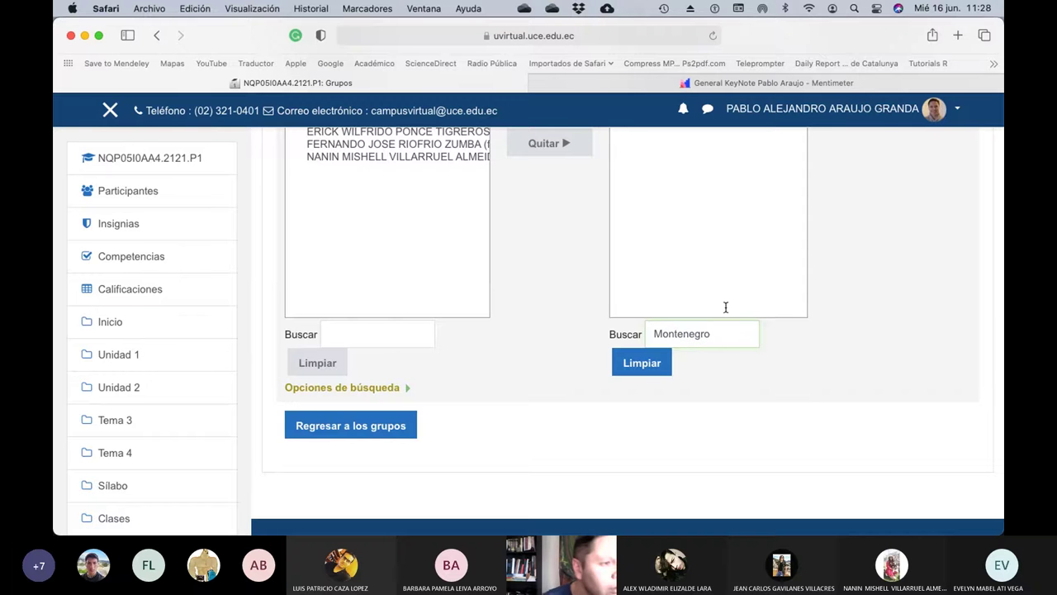
scroll(755, 265, "up", 3)
left_click(728, 205)
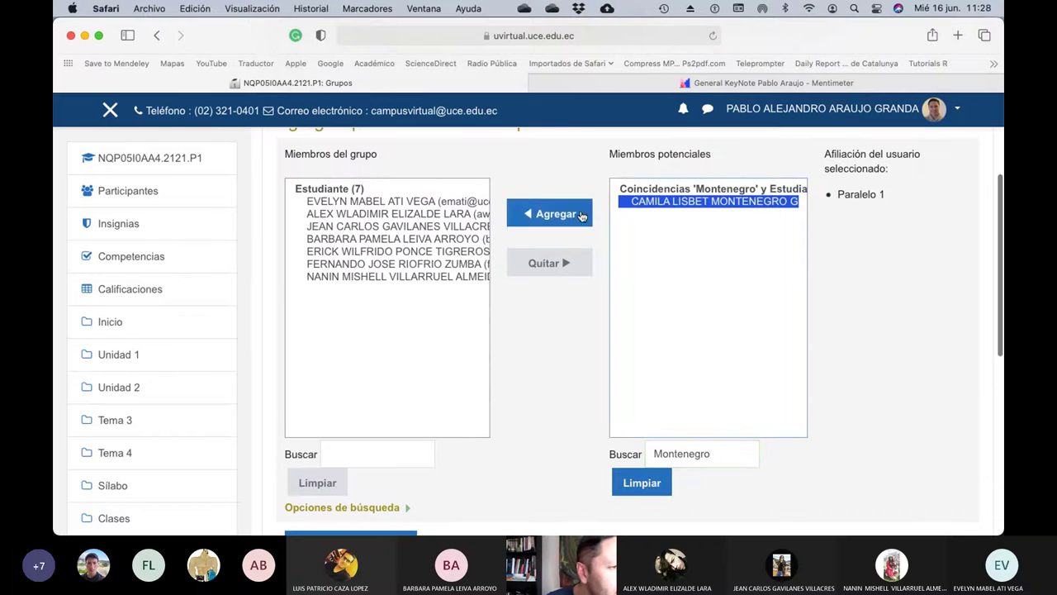
left_click(580, 215)
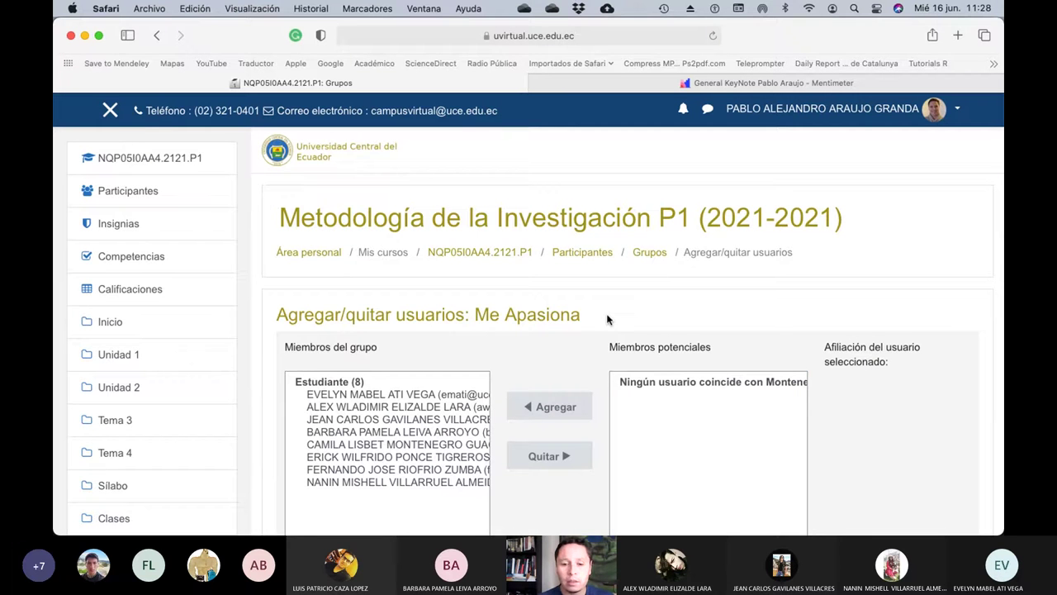
Search the potential members by the partial surname of the last listed student, add the second match to Me Apasiona, and review the group members
scroll(732, 380, "down", 3)
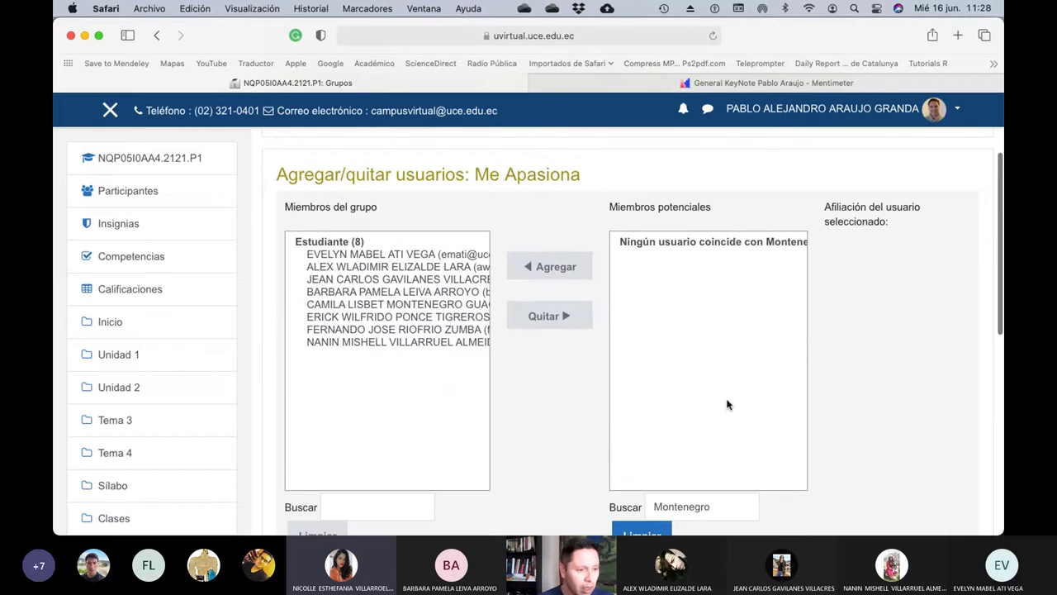
scroll(727, 404, "down", 2)
left_click(718, 450)
key("BackSpace")
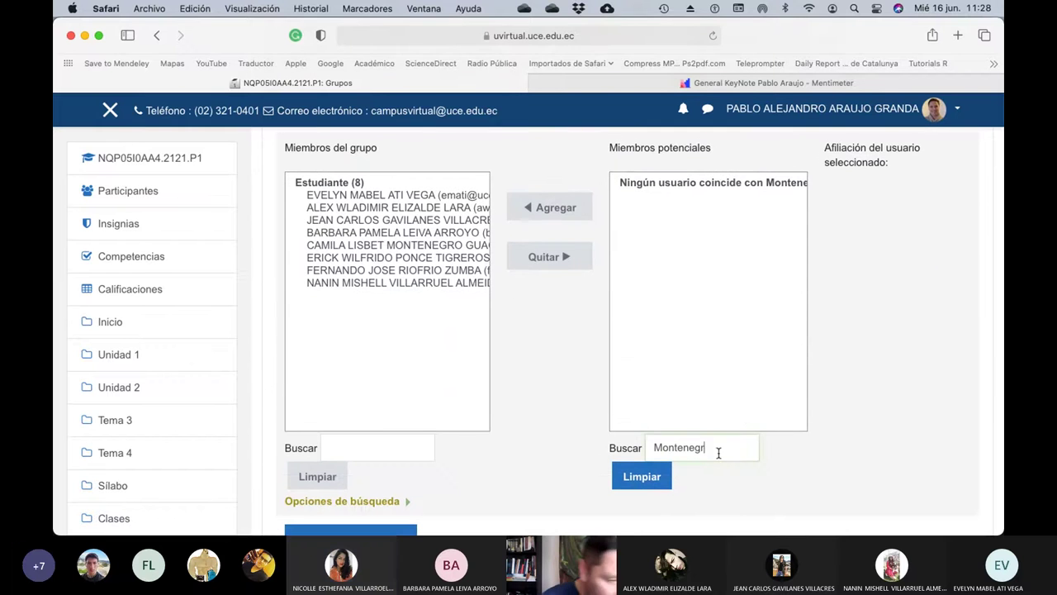
key("BackSpace")
key("BackSpace")
key("BackSpace")
key("BackSpace")
key("BackSpace")
key("BackSpace")
key("BackSpace")
key("BackSpace")
key("BackSpace")
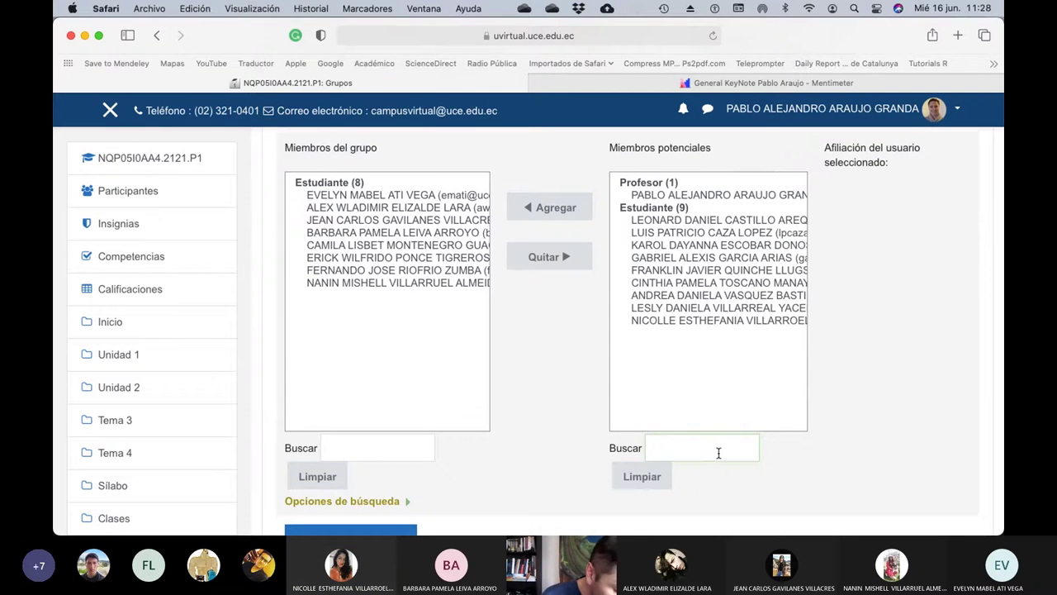
type("Villar")
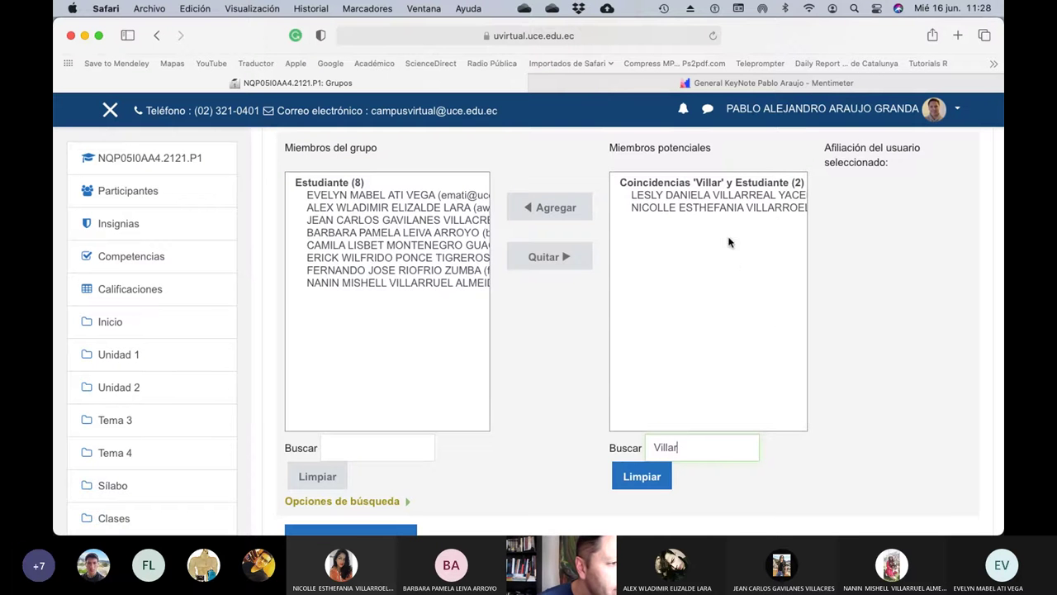
left_click(716, 208)
left_click(575, 216)
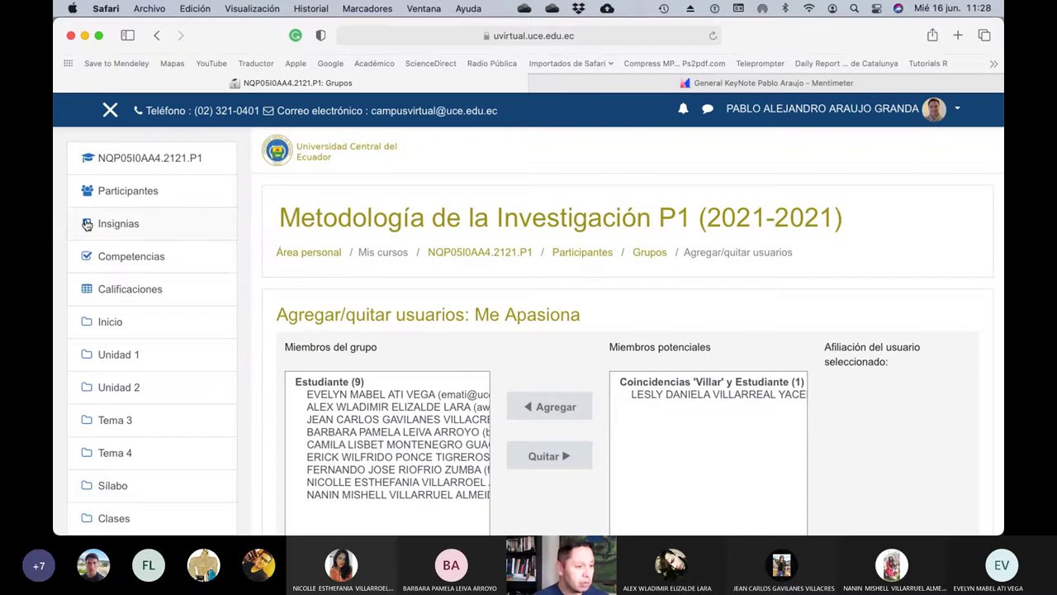
scroll(465, 429, "down", 3)
scroll(464, 429, "down", 2)
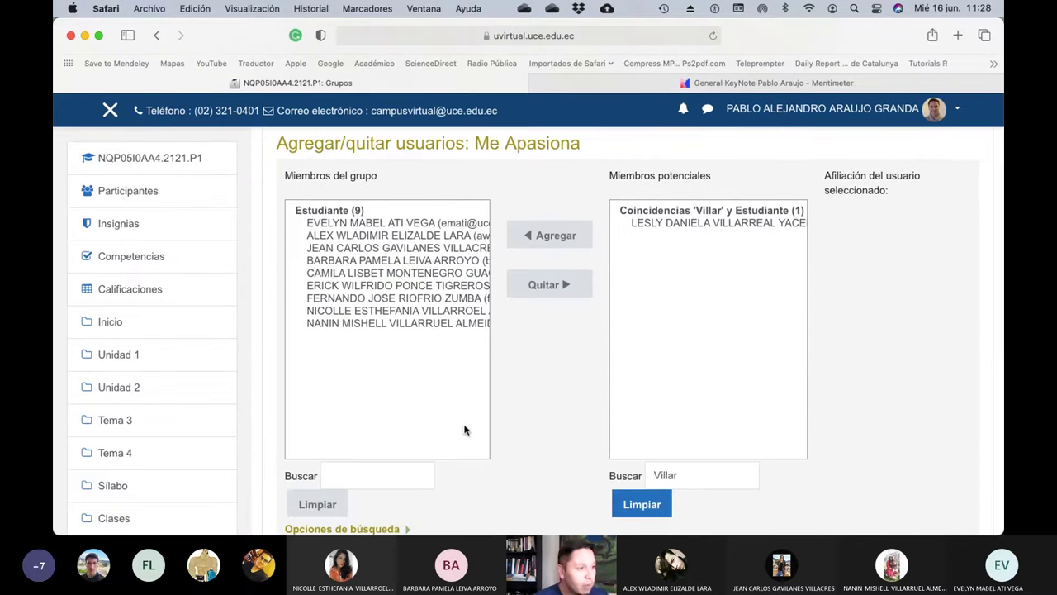
Switch to Excel, enter "Preservantes para Alimentos" as the TEMA in cell E10, and return to the Me Apasiona group page in Safari
key("super+Tab")
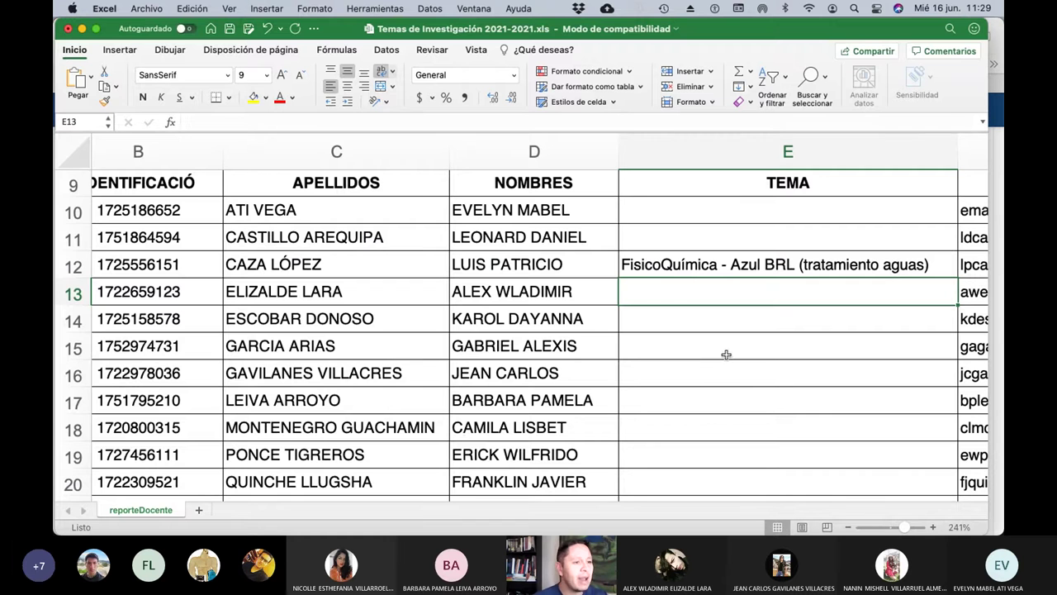
key("Up")
key("Up")
key("Up")
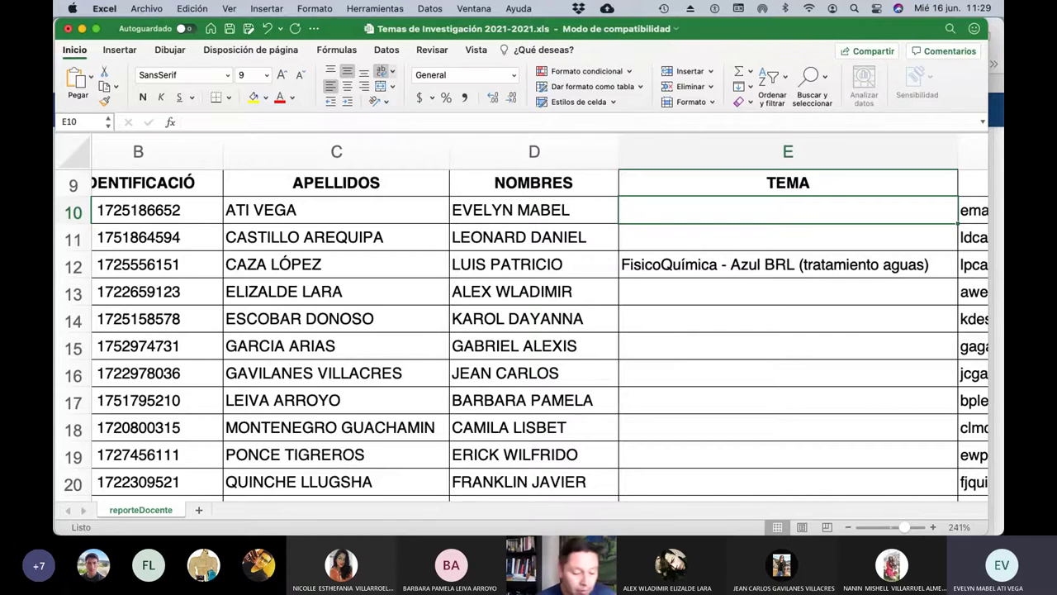
type("Prese")
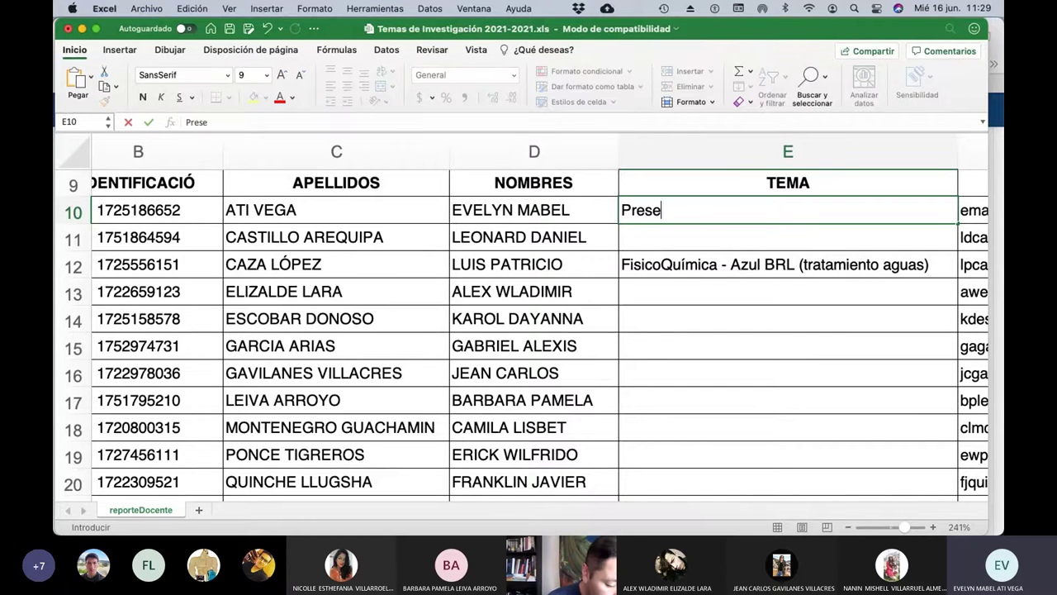
type("rvantes para")
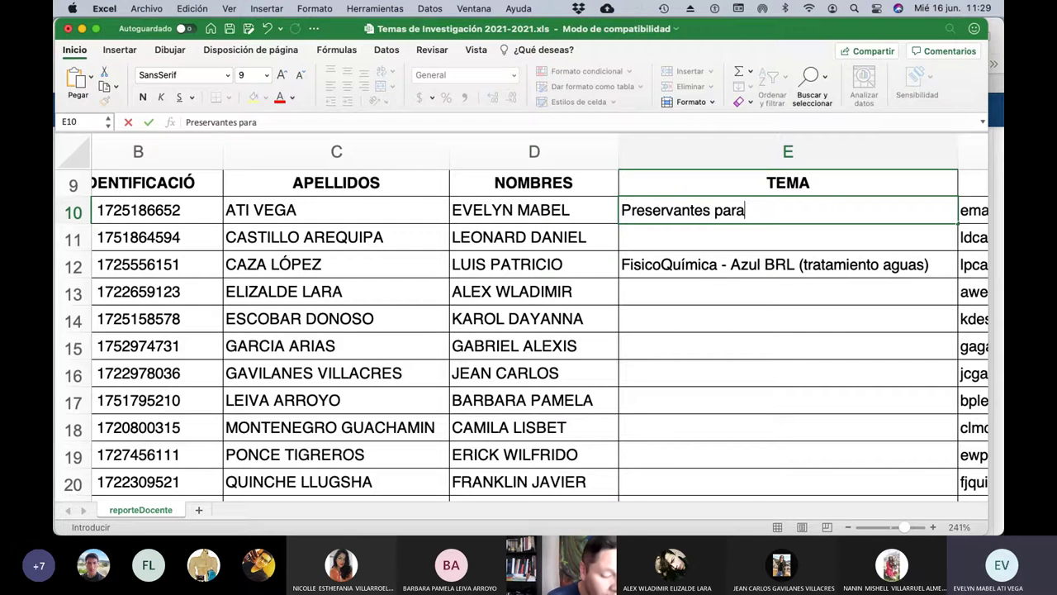
type(" Alimentos")
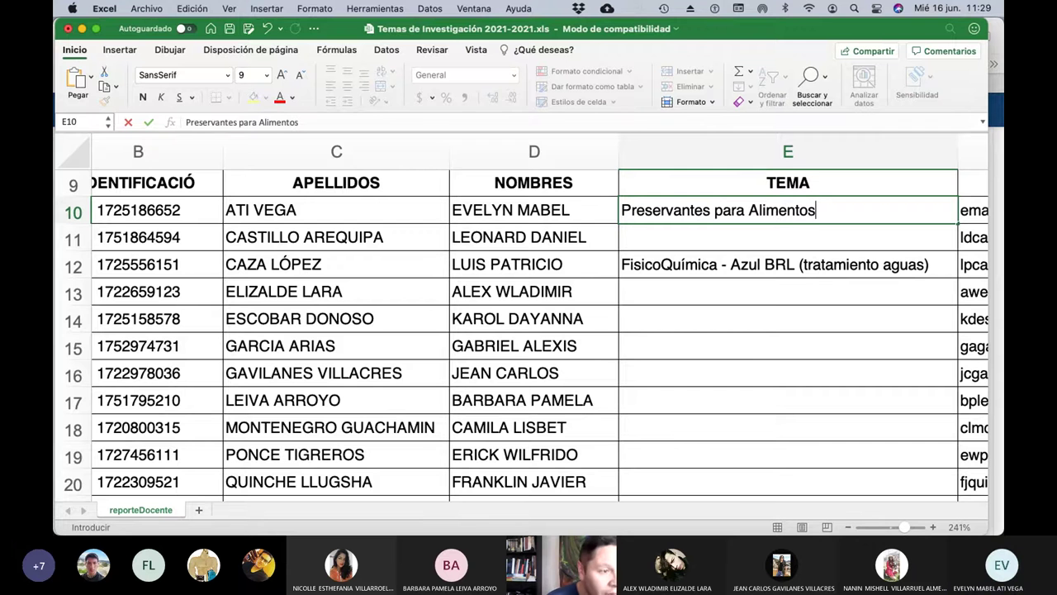
key("Return")
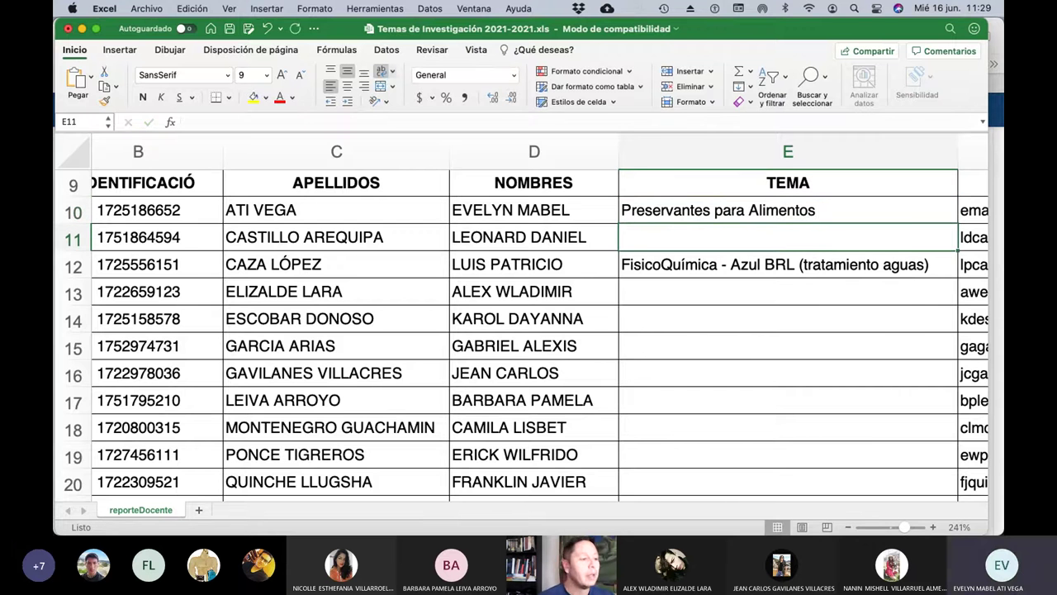
key("super+Tab")
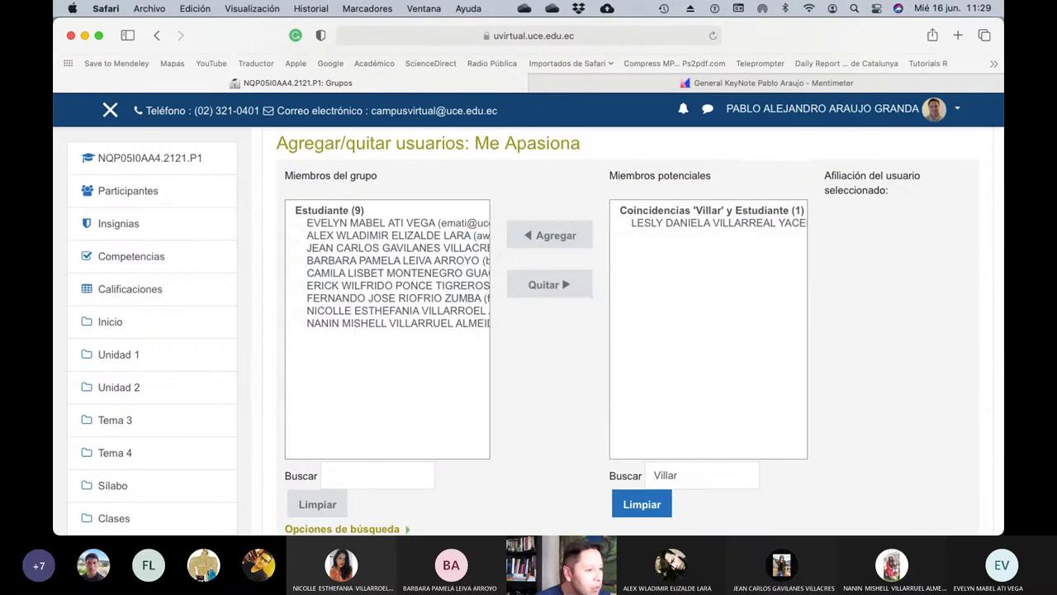
Switch to Excel and enter "Producción de Cerveza" as the TEMA in cell E13
key("super+Tab")
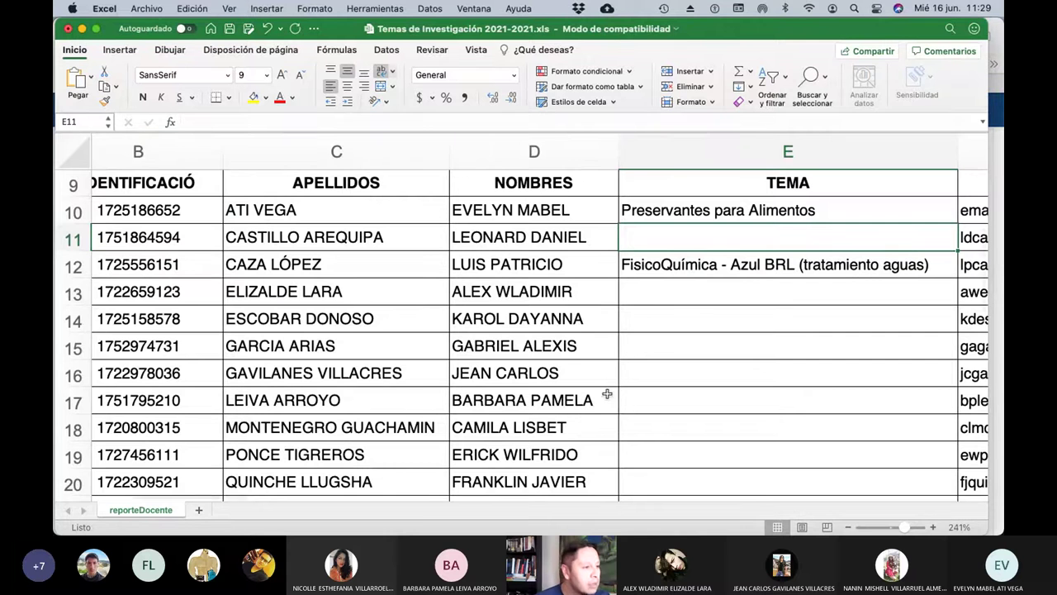
left_click(714, 289)
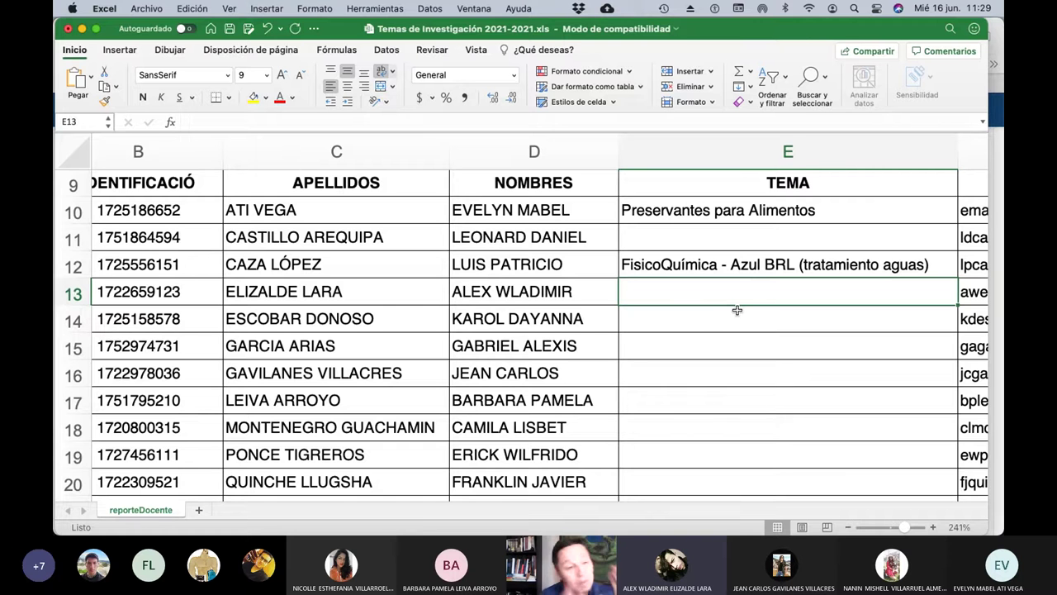
type("P")
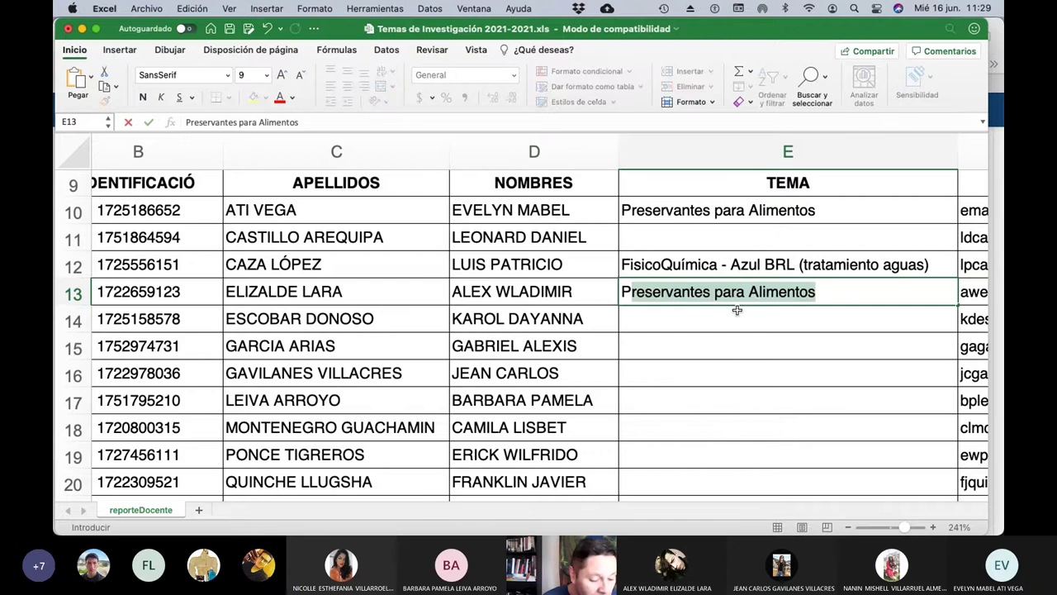
type("roducción")
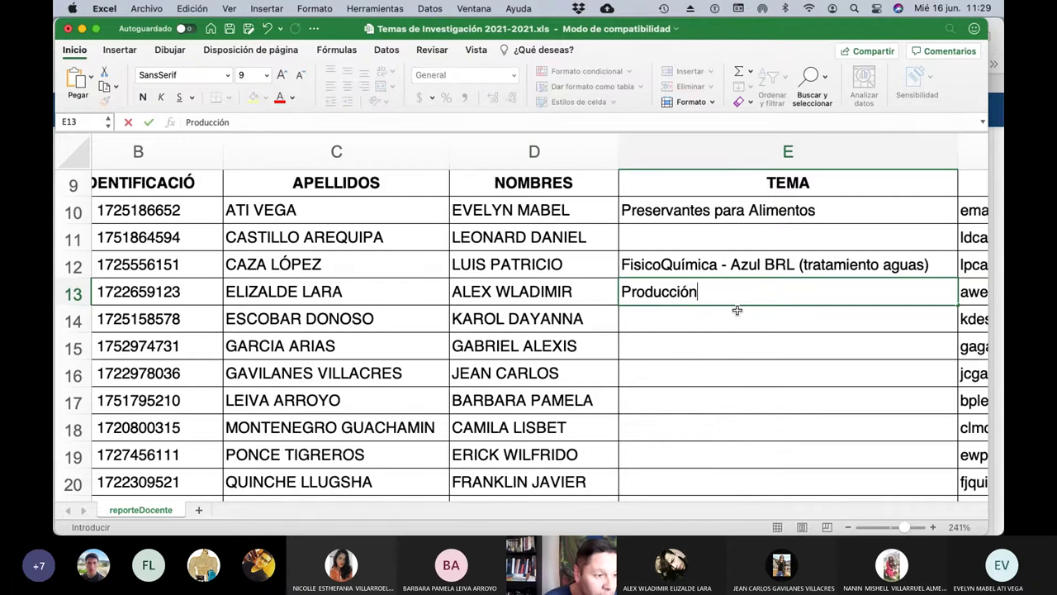
type(" de Cerveza")
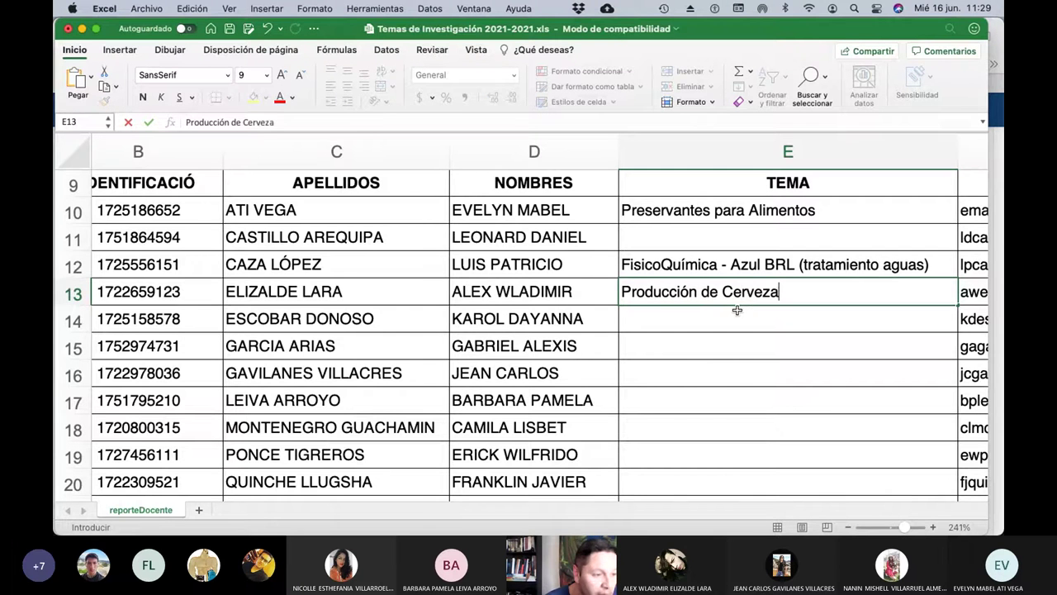
key("Return")
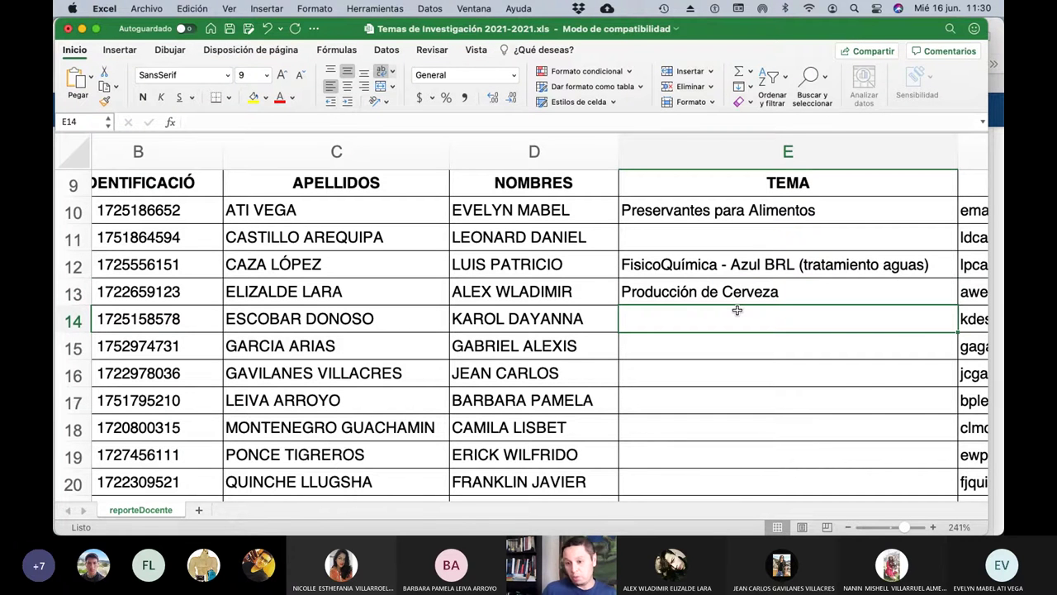
Check the next Me Apasiona member in Safari and enter "Teoría de Juegos aplicado al cine" as the TEMA in Excel cell E16
key("super+Tab")
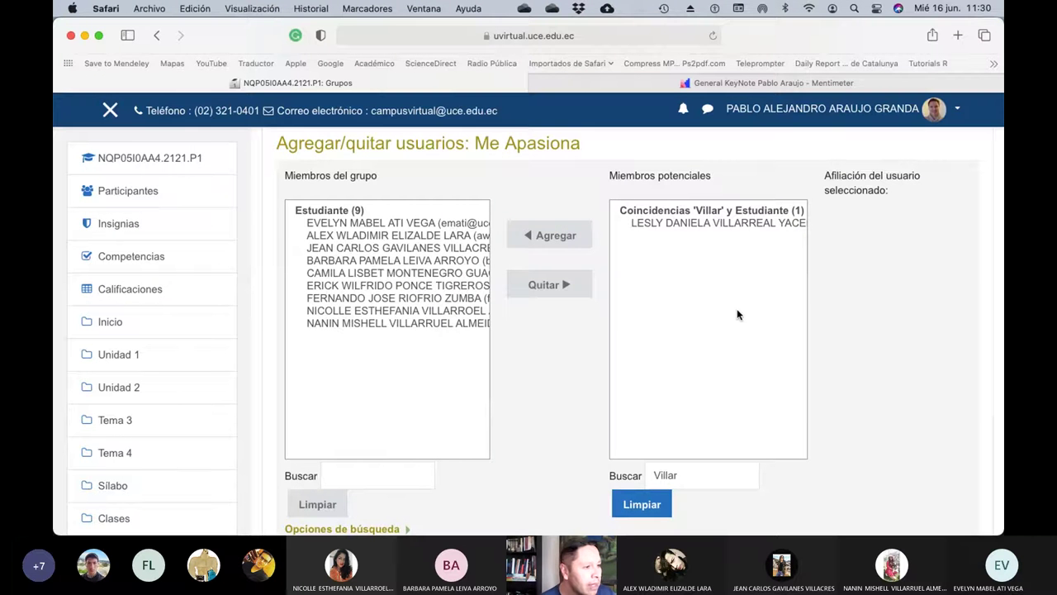
key("super+Tab")
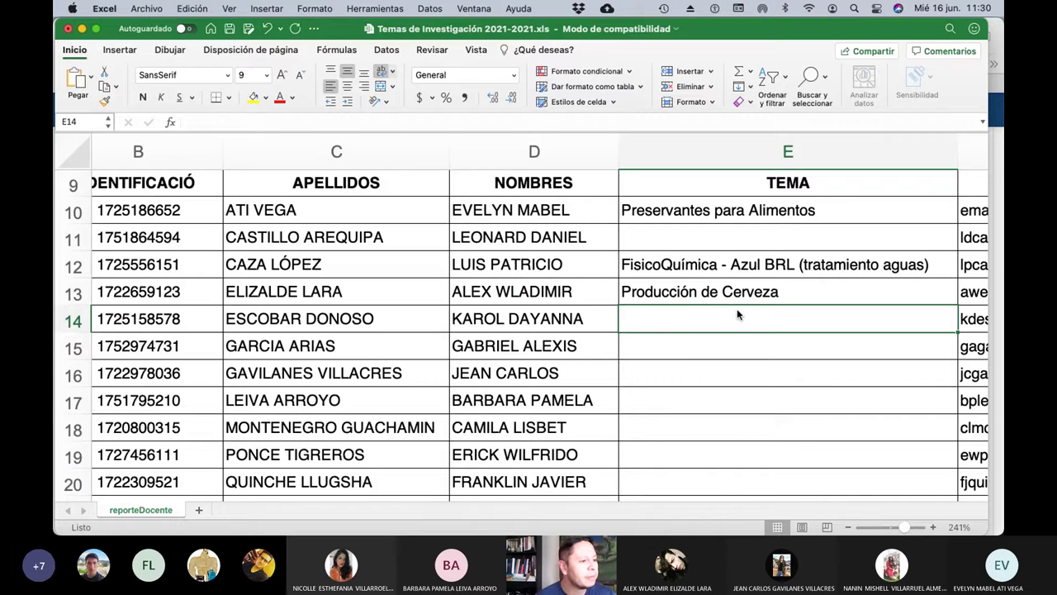
left_click(663, 370)
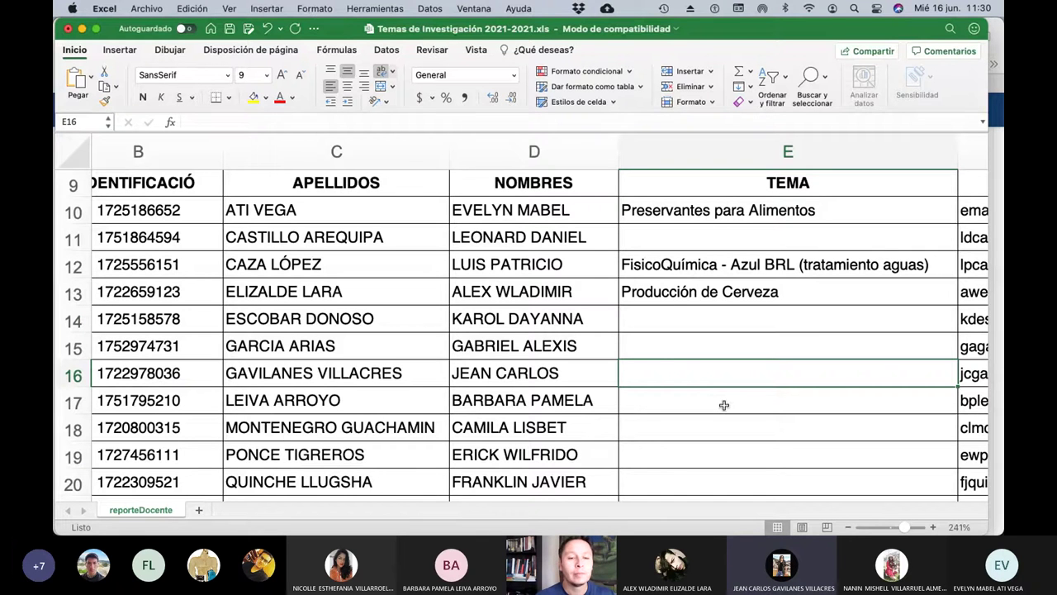
type("T")
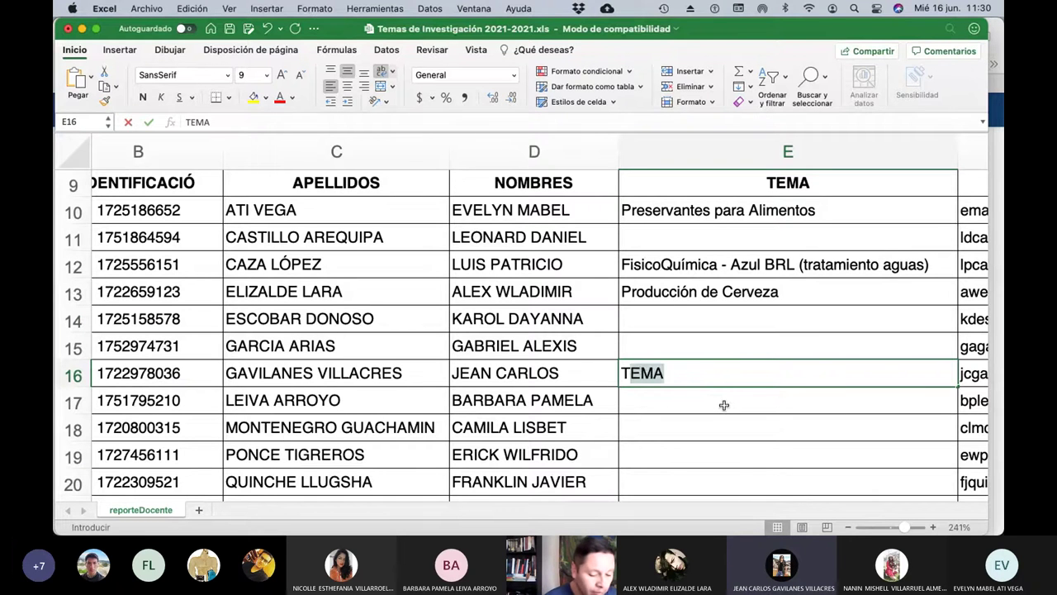
type("eoría d")
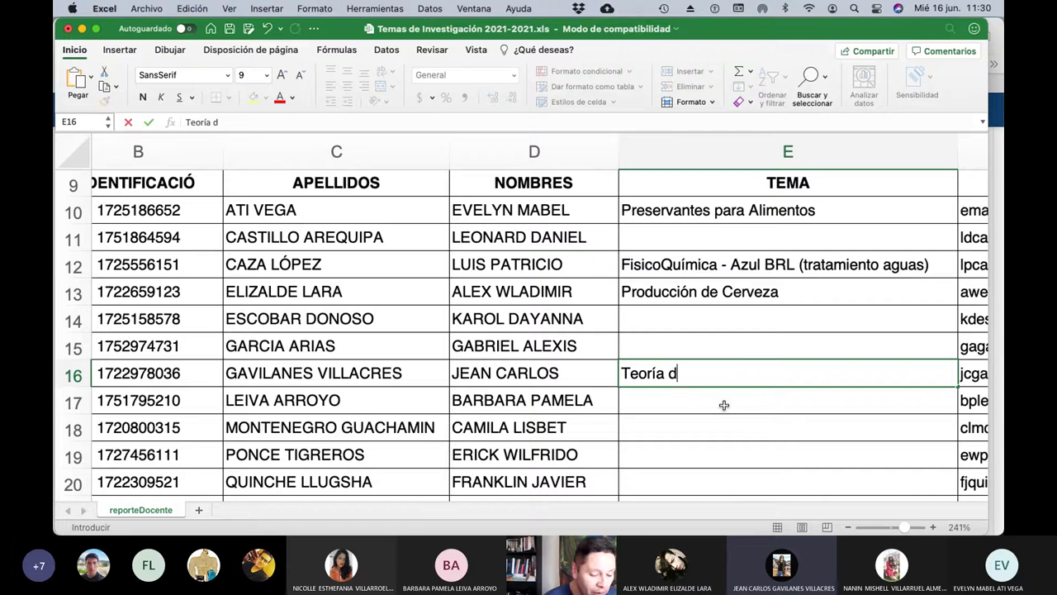
type("e Juegos ap")
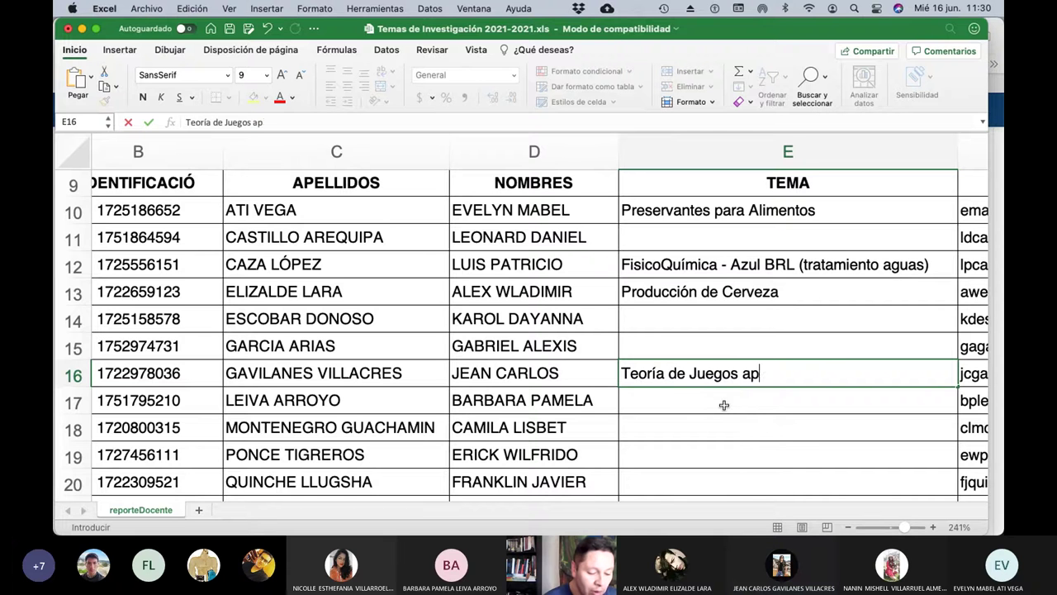
type("licado al cine")
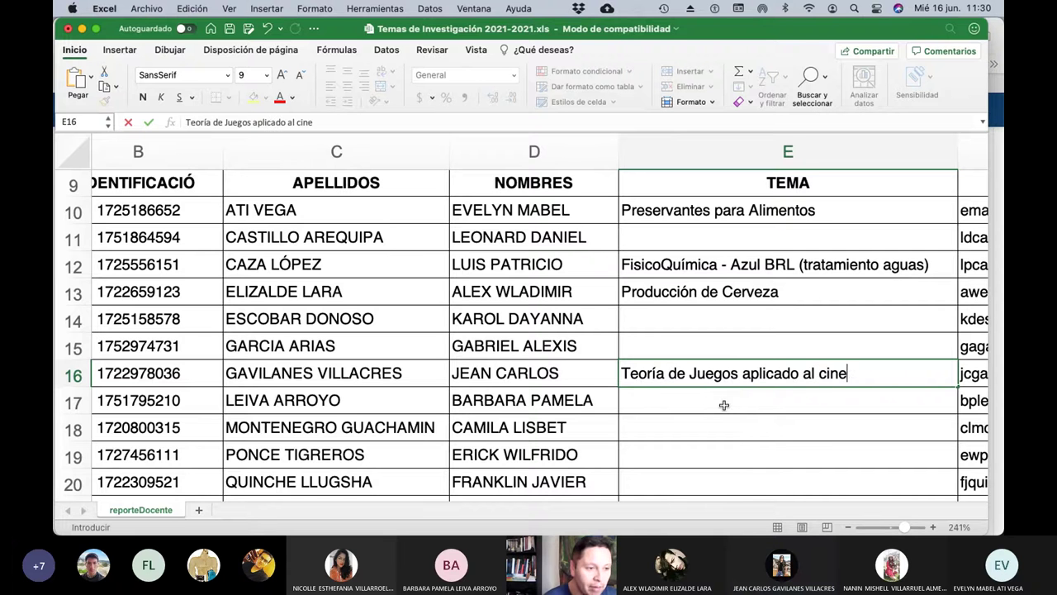
key("Return")
Check the following group member in Safari and enter "Eficiencia de vacunas Coronavirus" as the TEMA in Excel cell E17
key("super+Tab")
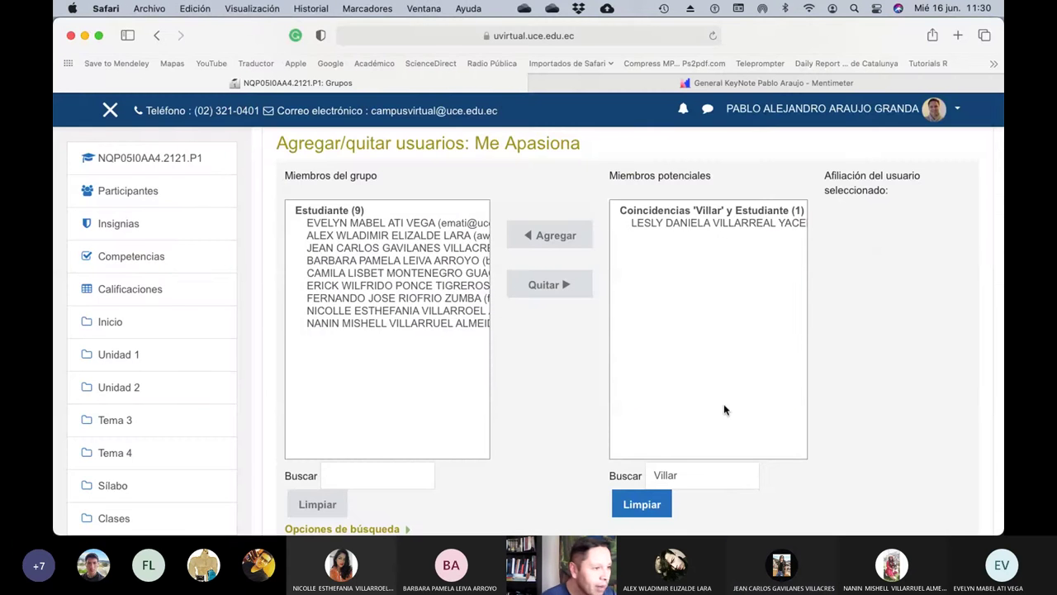
key("super+Tab")
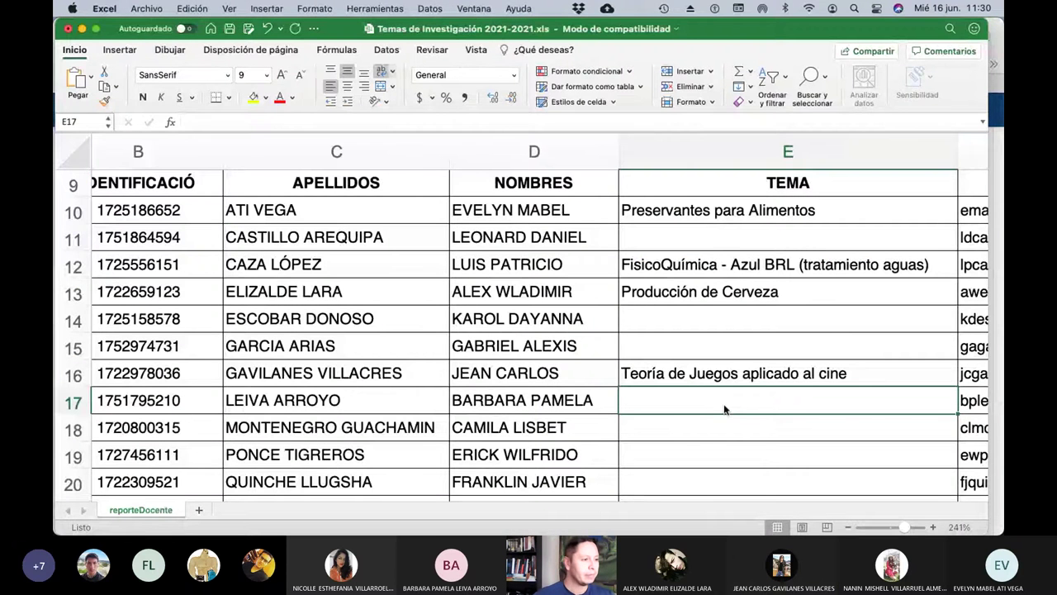
scroll(451, 362, "down", 3)
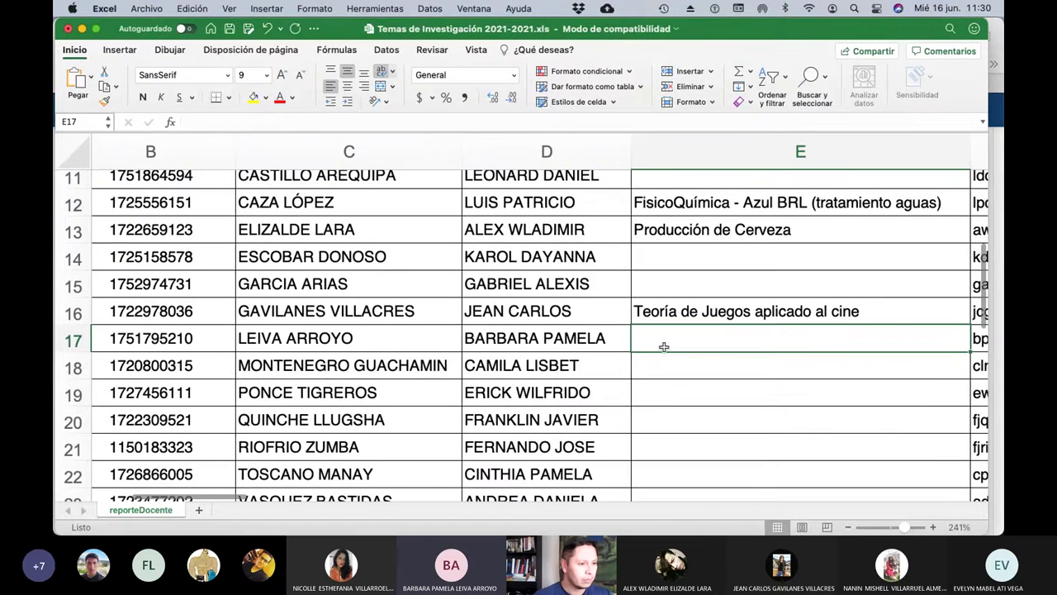
scroll(664, 347, "right", 3)
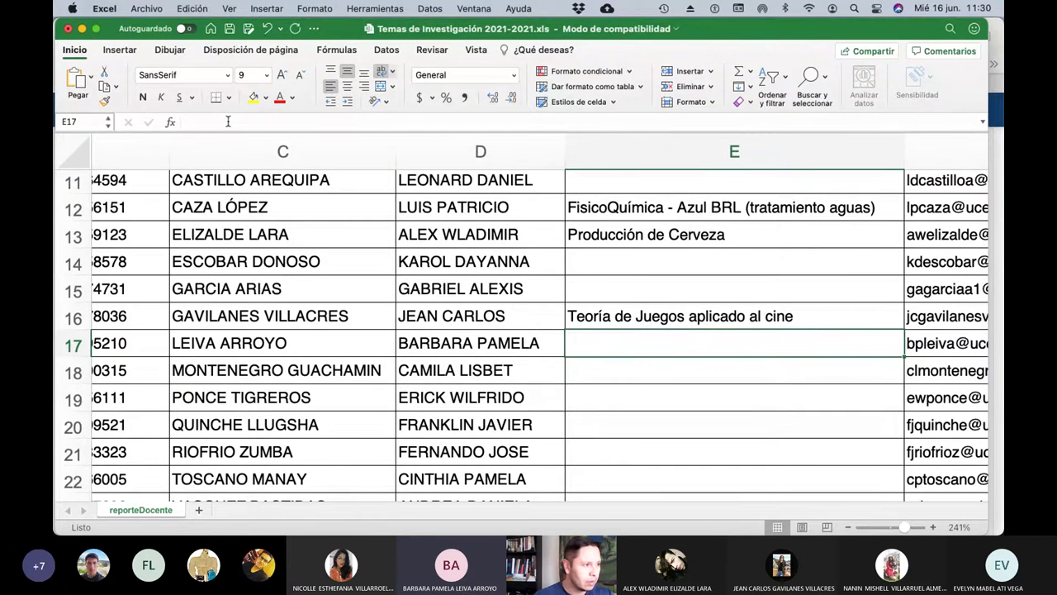
type("Eficienc")
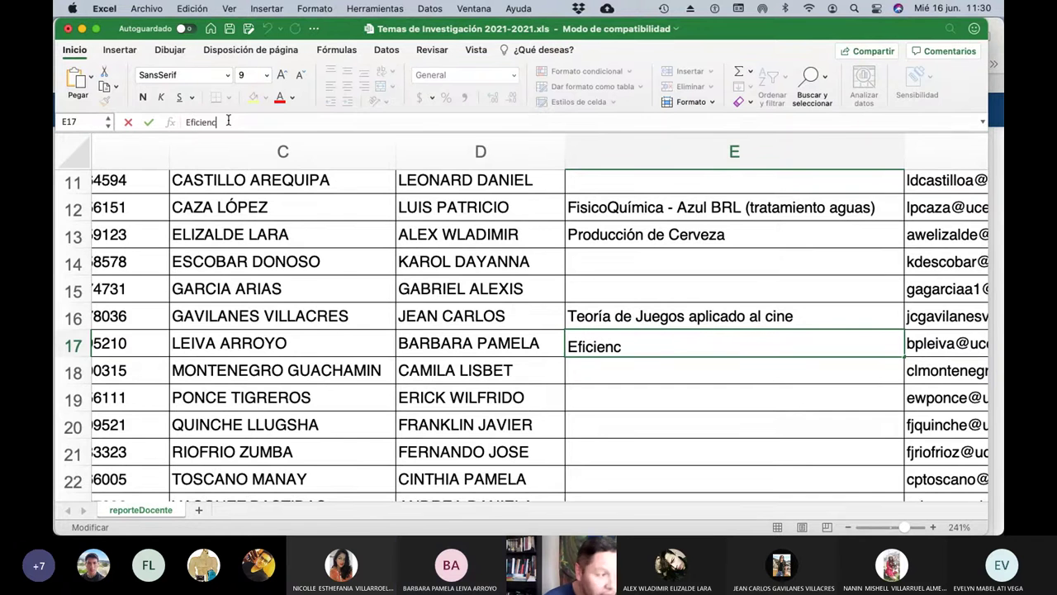
type("ia de vacunas")
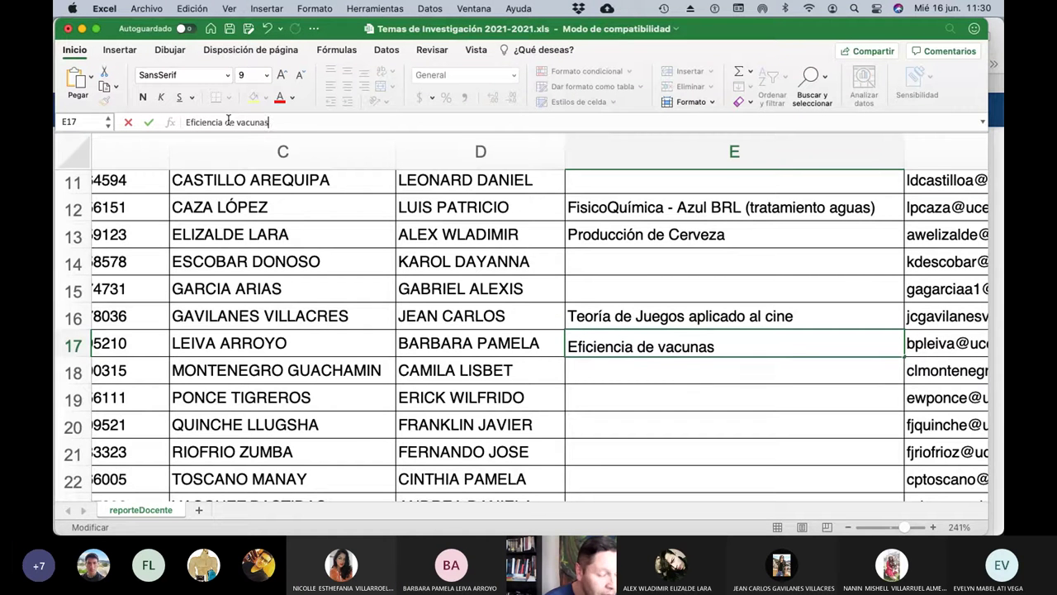
type(" de")
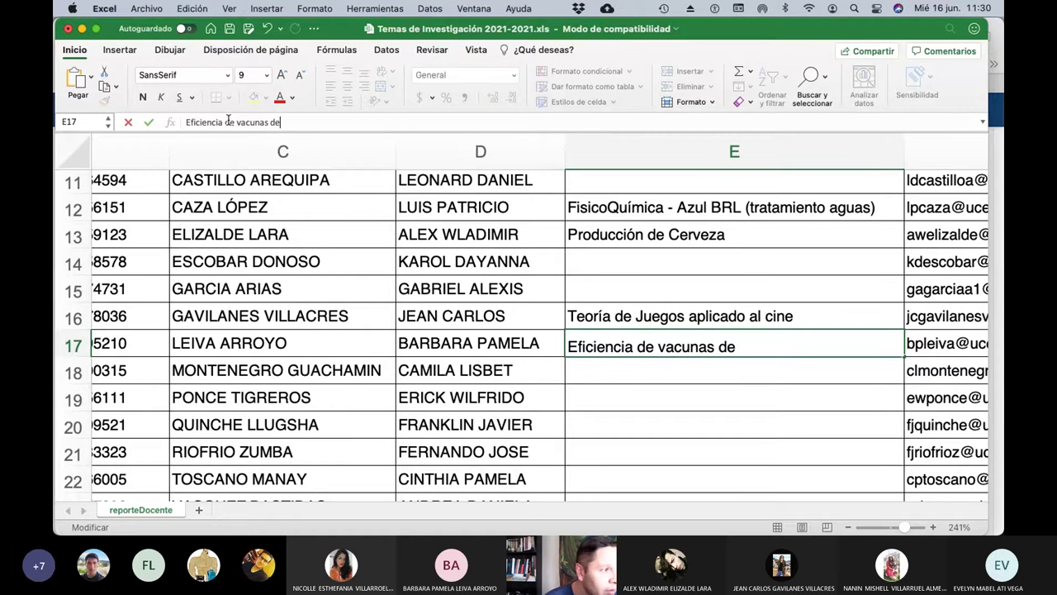
key("BackSpace")
key("BackSpace")
type("Coronavirus")
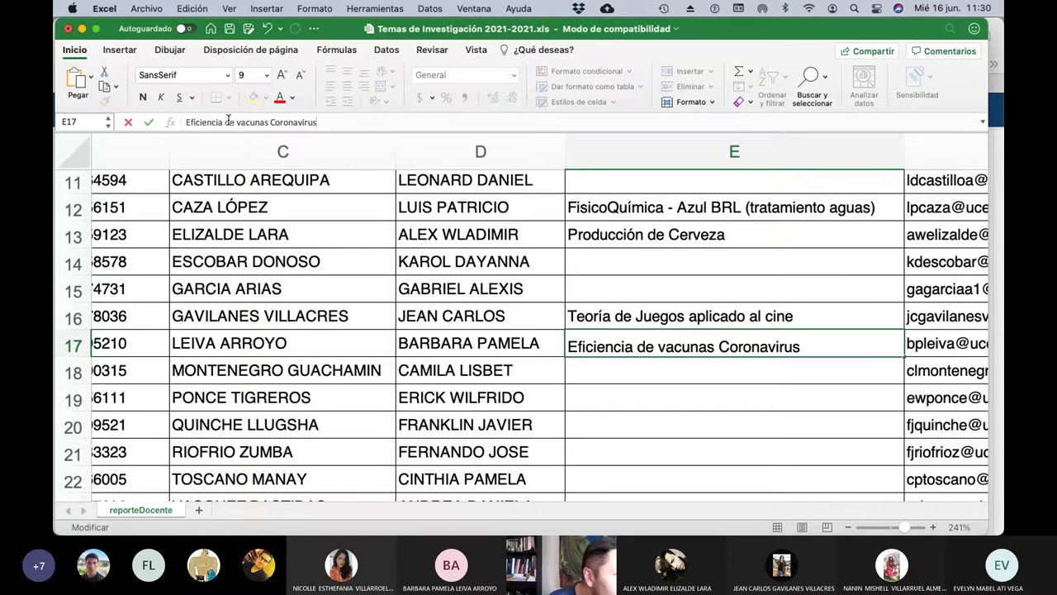
key("Return")
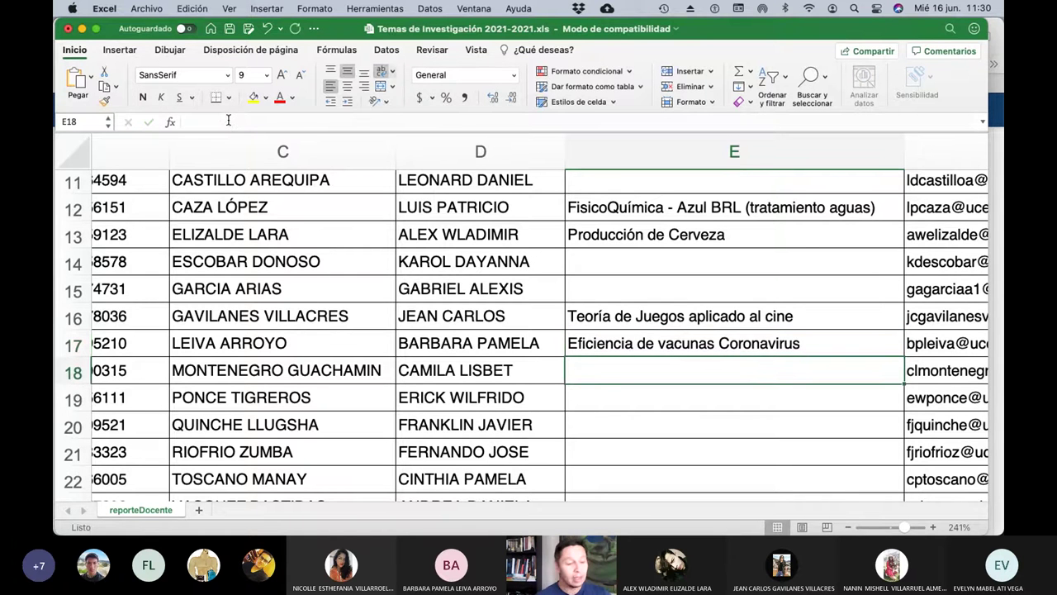
Consult the Me Apasiona member list in Safari and enter "Tratamiento de aguas residuales" as the TEMA in Excel cell E18
key("super+Tab")
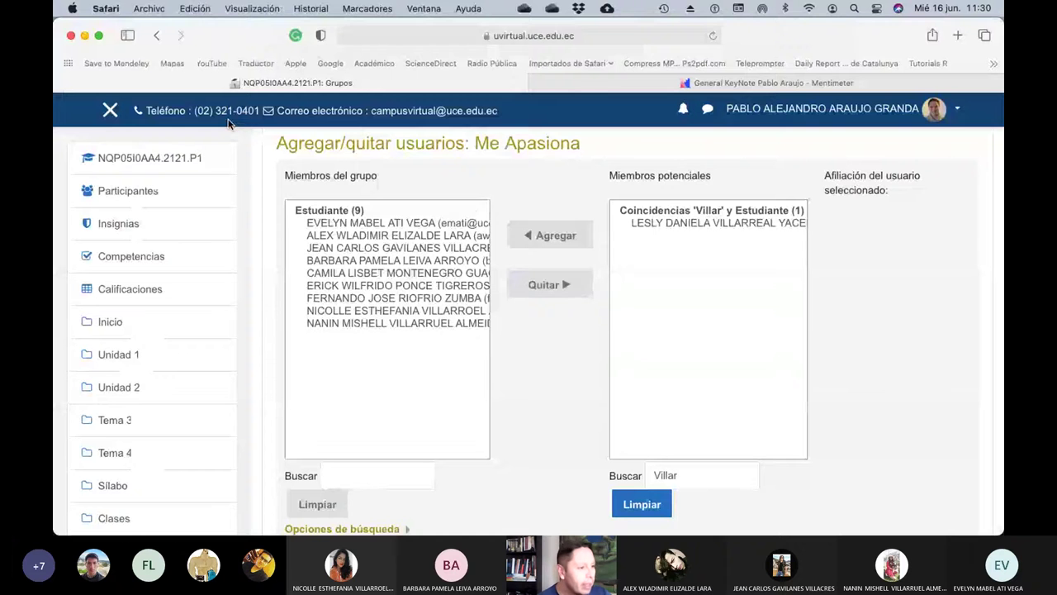
key("super+Tab")
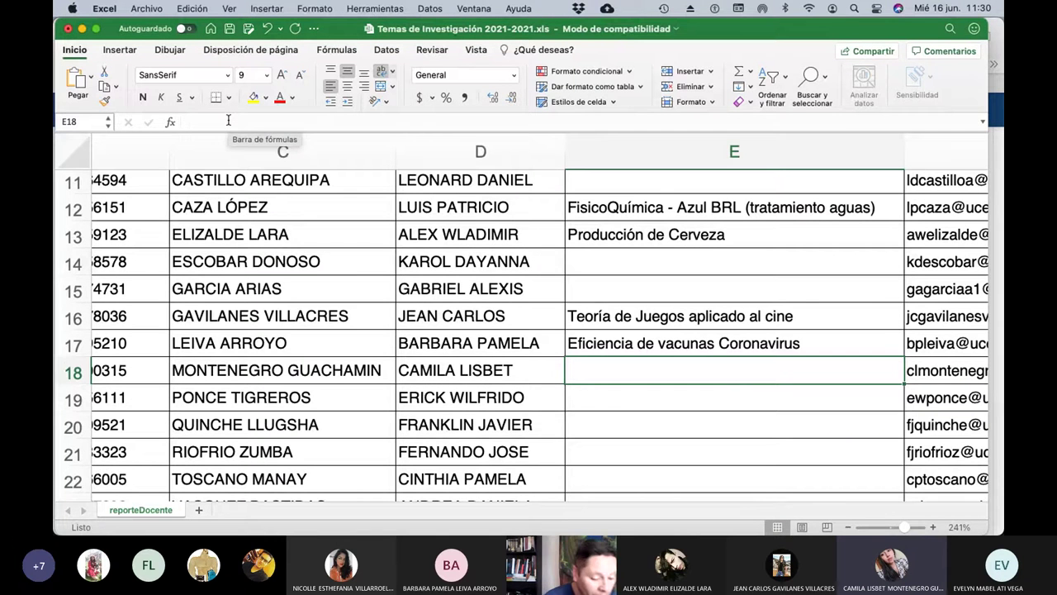
type("Tratamiento d")
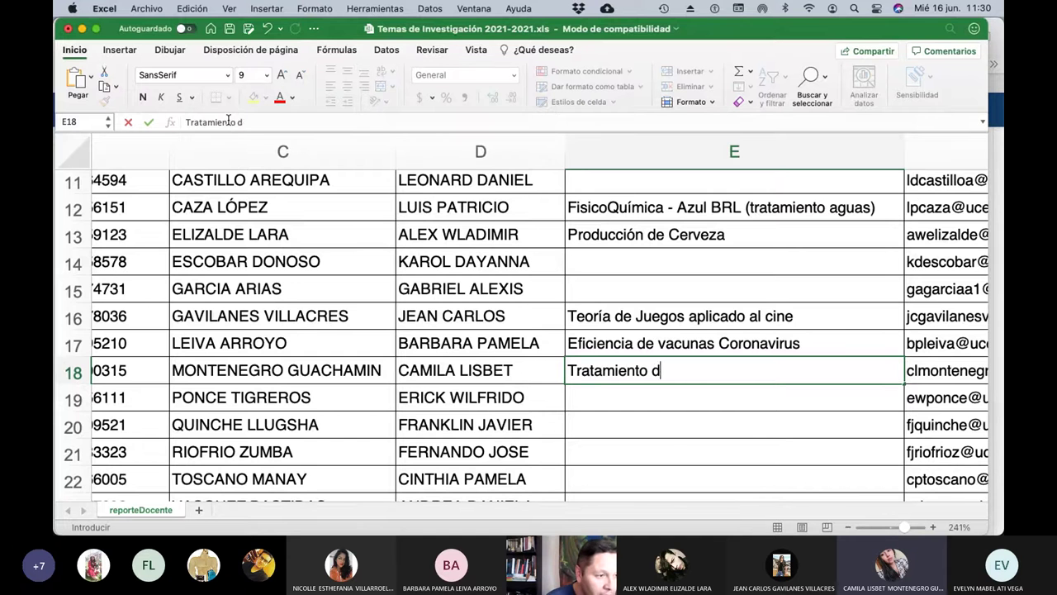
type("e aguas resi")
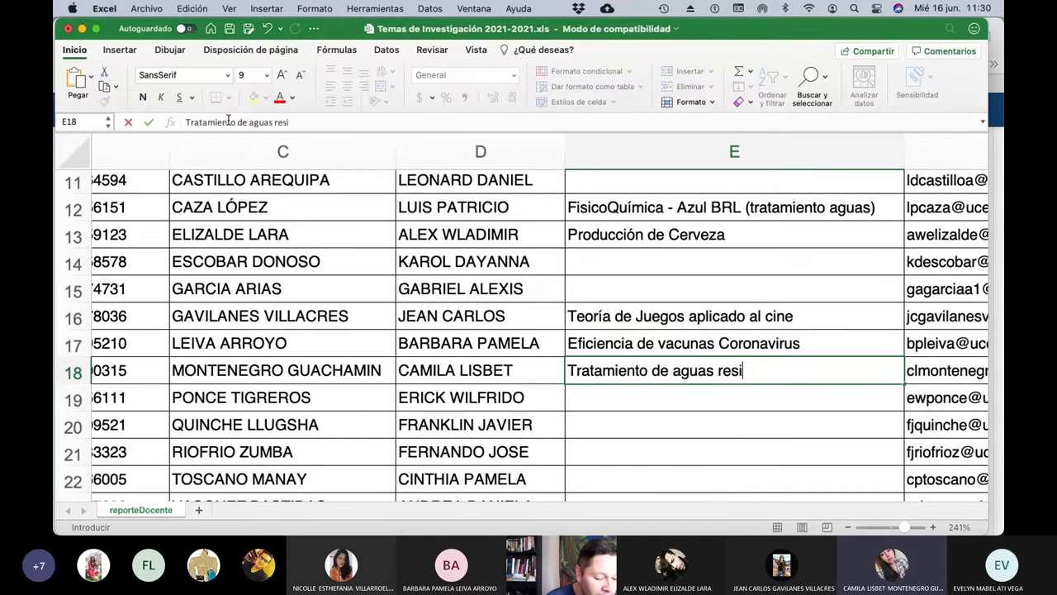
type("duales")
key("Return")
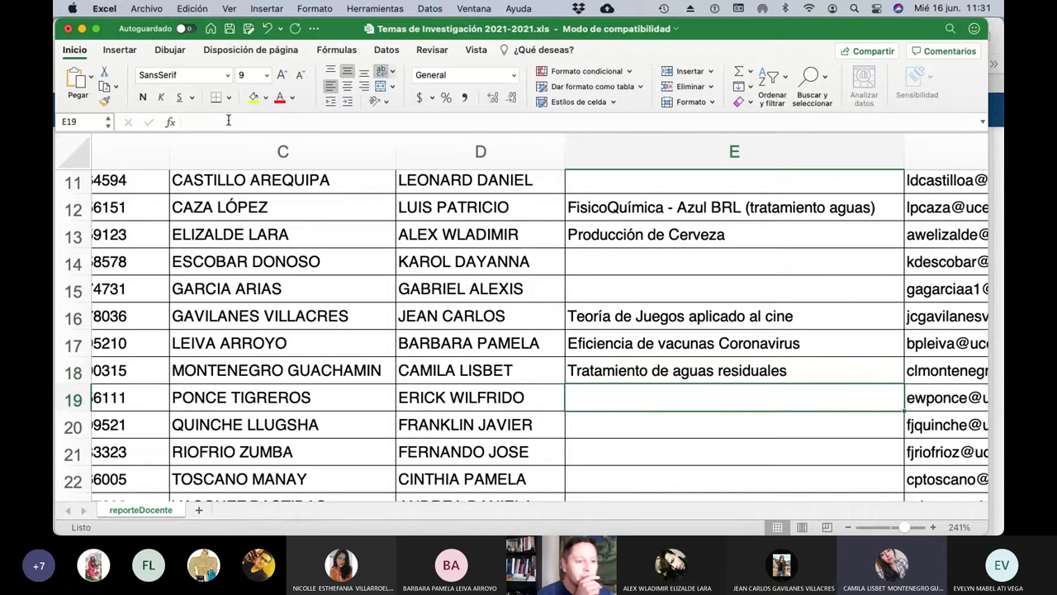
Consult the Me Apasiona member list in Safari, enter "Rencuache de llantas y otros usos" as the TEMA in Excel cell E19, and save the workbook
key("super+Tab")
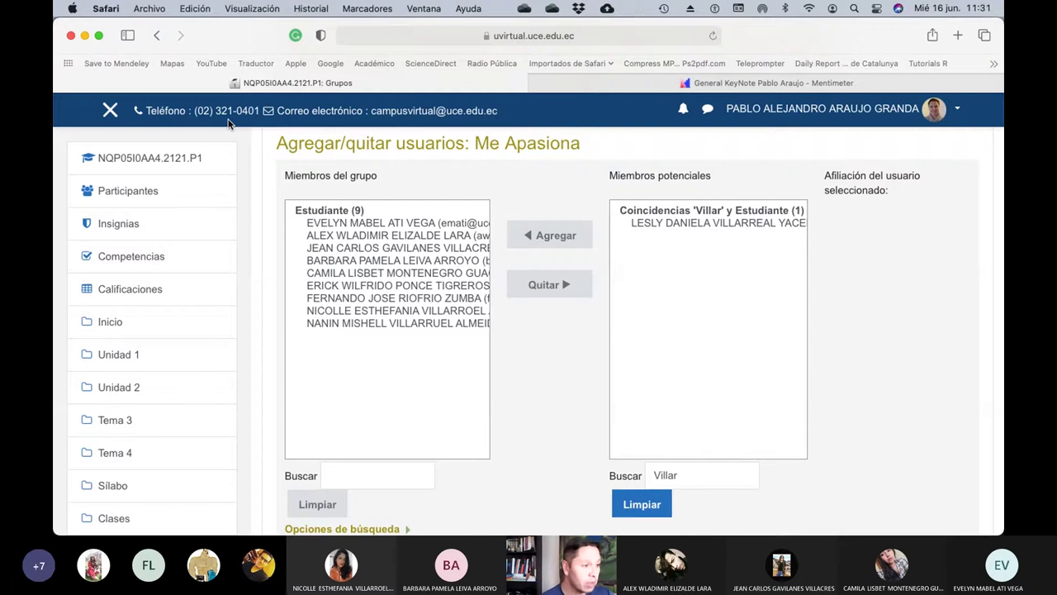
key("super+Tab")
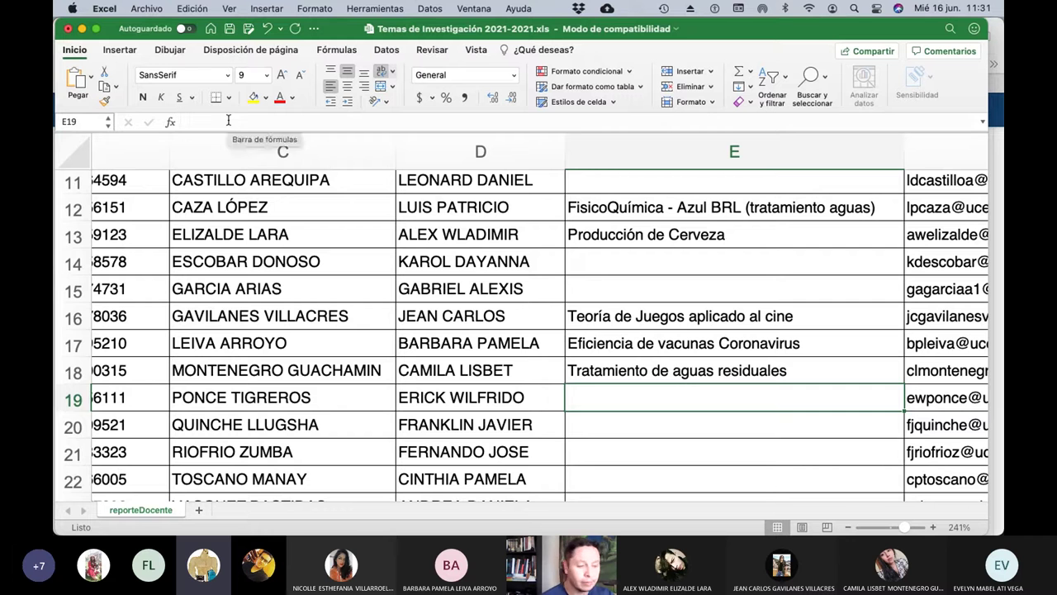
key("Down")
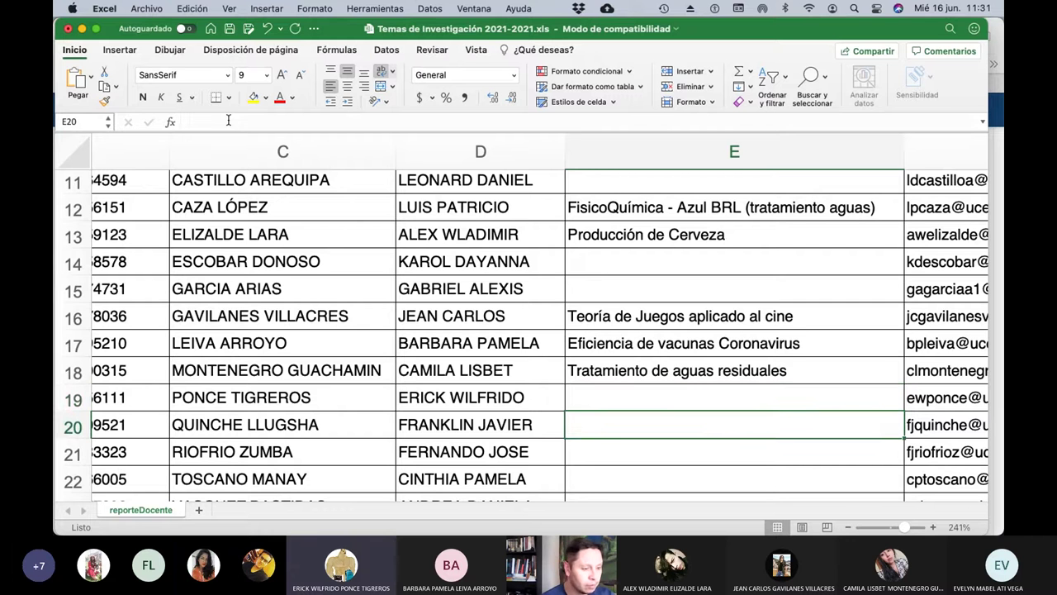
key("Up")
type("Re")
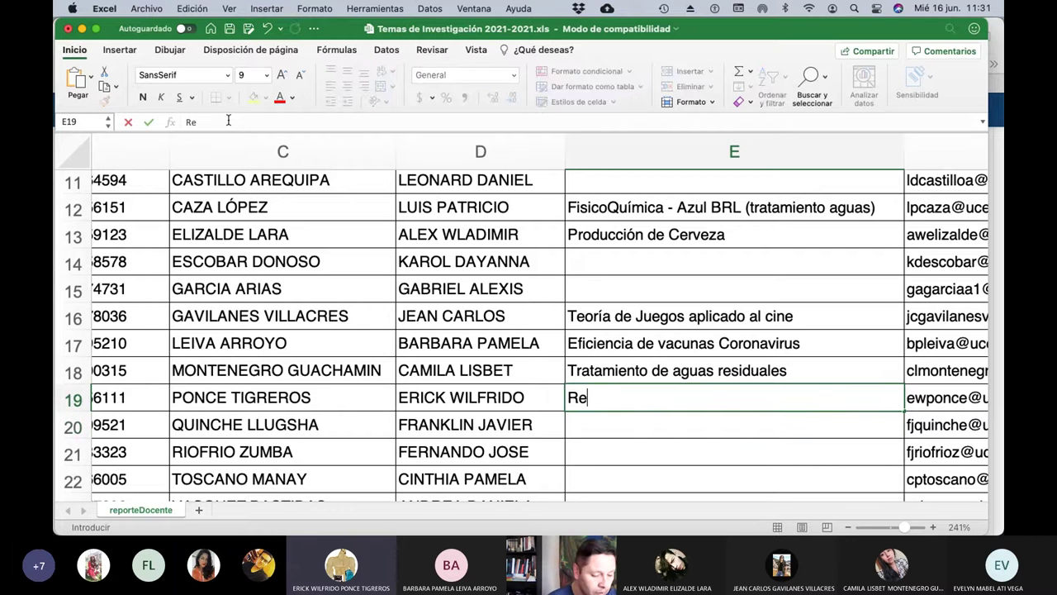
type("ncuahce")
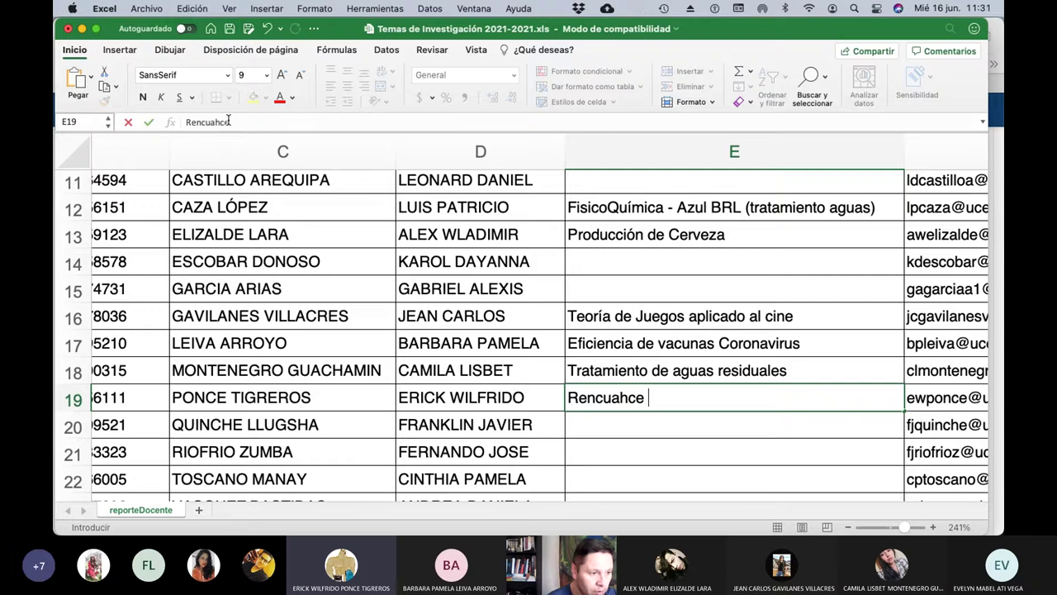
key("BackSpace")
key("BackSpace")
key("BackSpace")
key("BackSpace")
key("BackSpace")
type("ac")
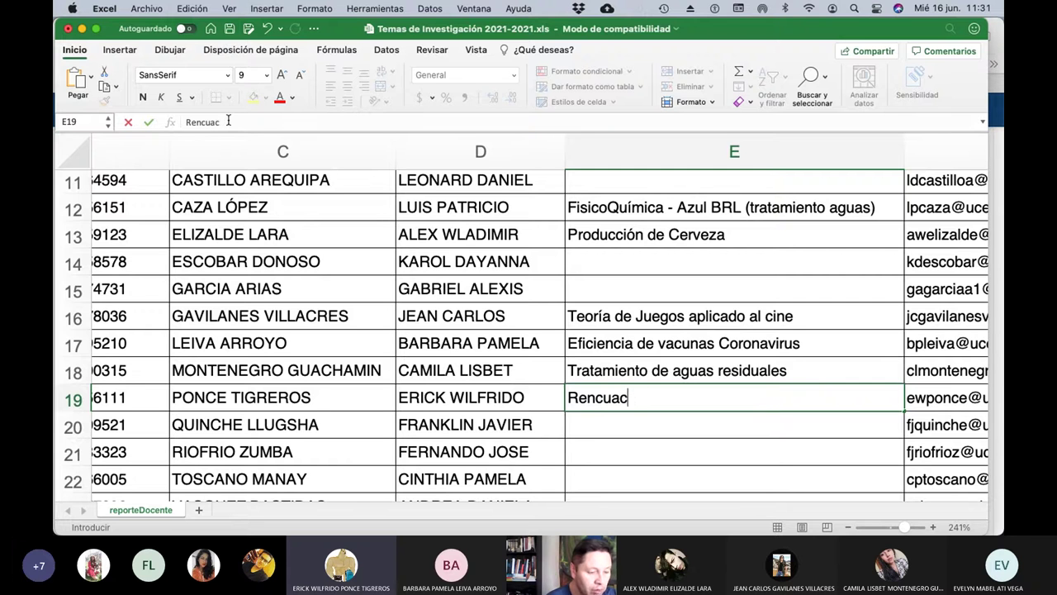
type("he de llantes")
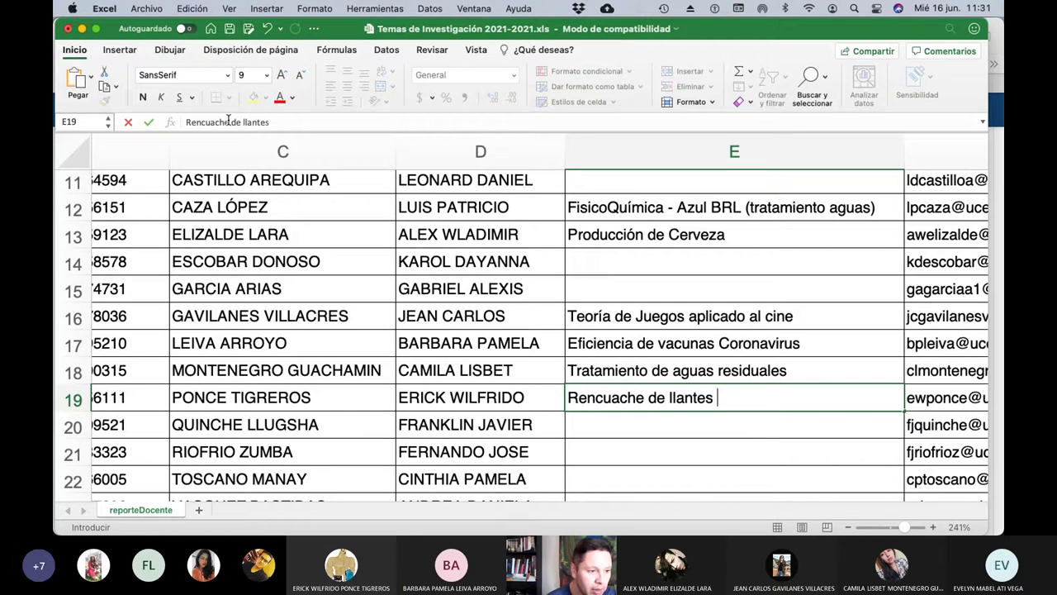
key("BackSpace")
key("BackSpace")
key("BackSpace")
type("as y ")
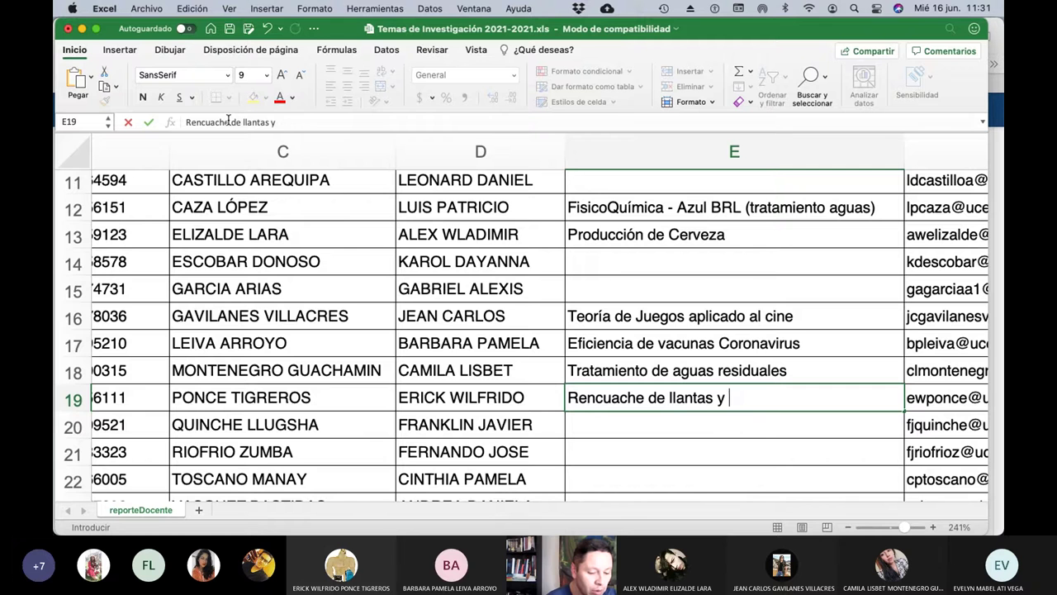
type("otros usos")
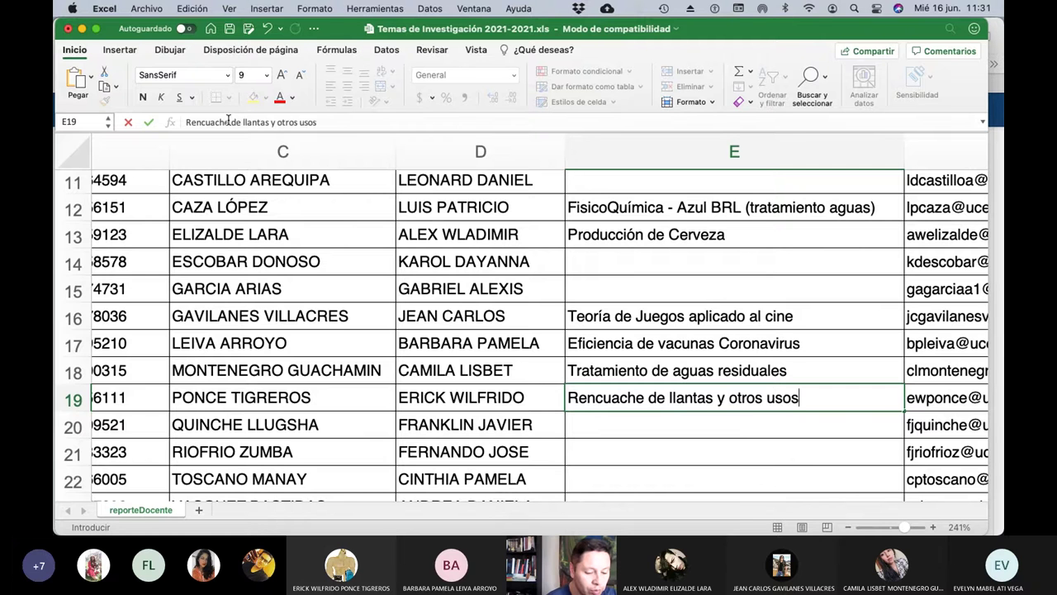
key("Return")
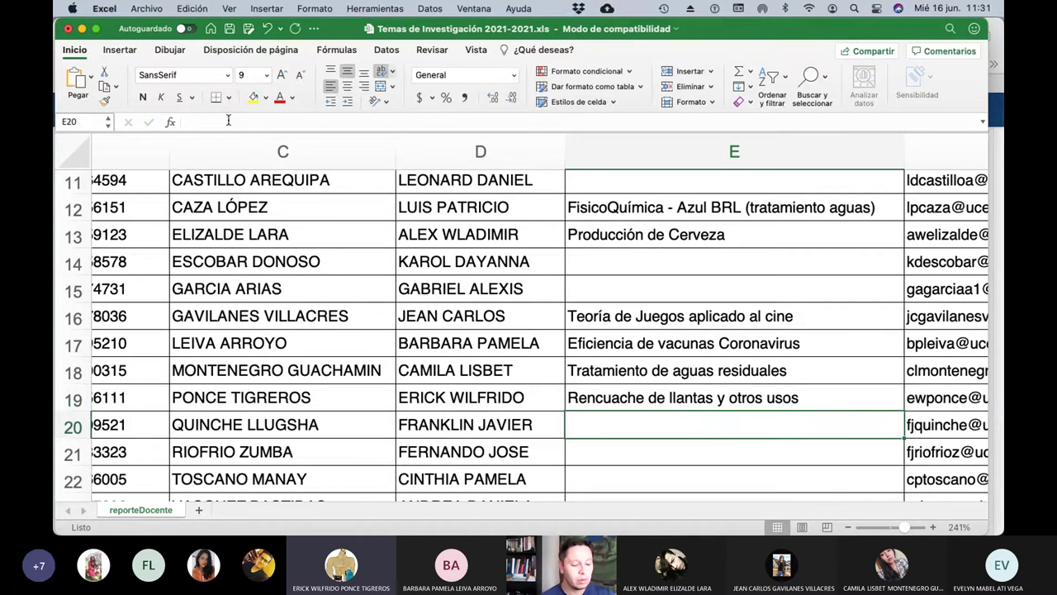
key("super+s")
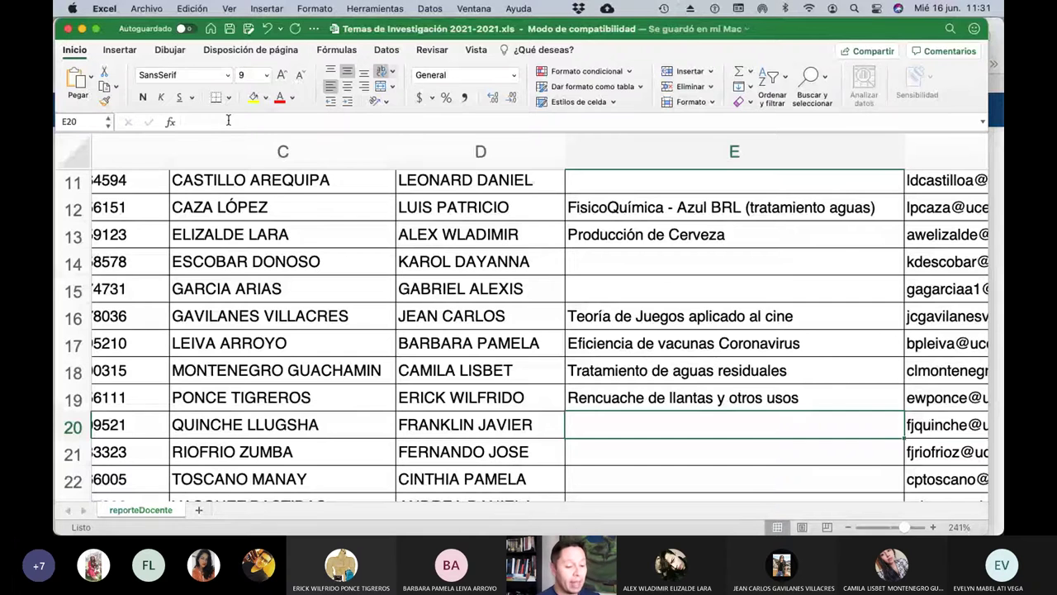
Check the next group member in Safari and enter "Mitos y verdades de remedios caseros para tratar la Covid19" as the TEMA in Excel cell E21
key("super+Tab")
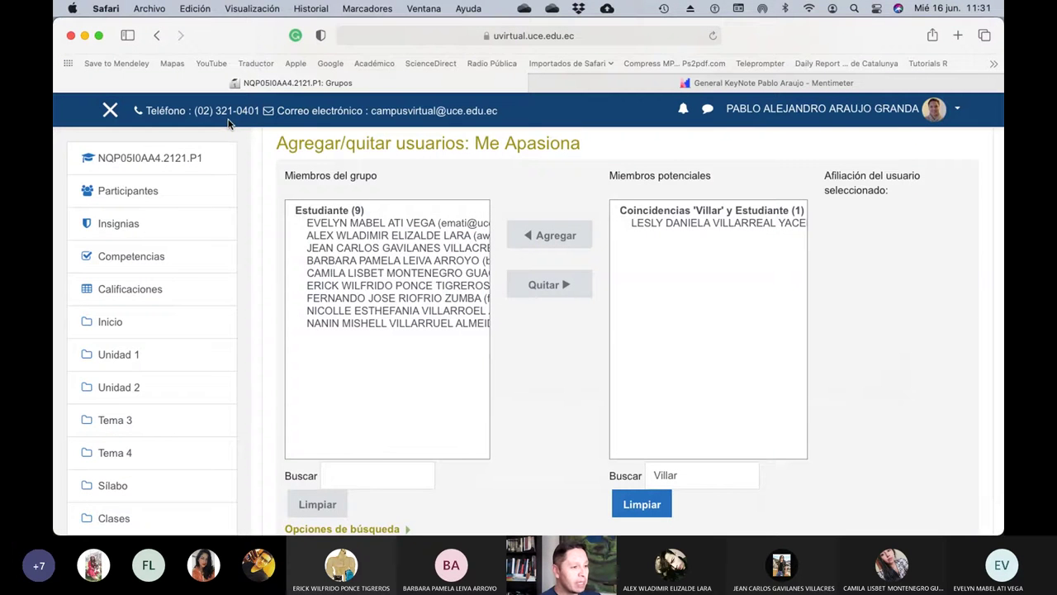
key("super+Tab")
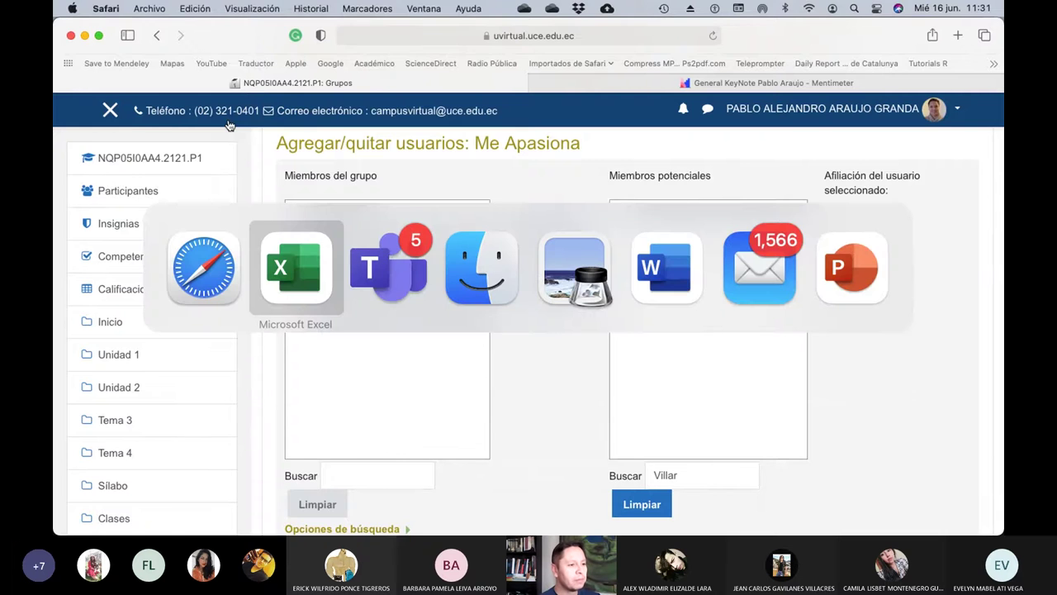
key("Down")
key("Down")
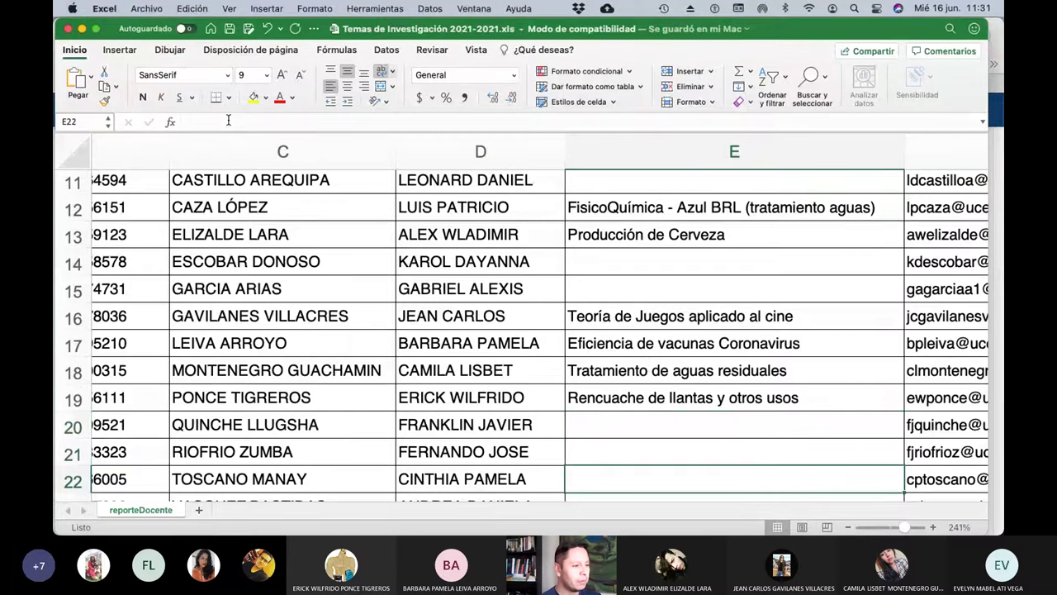
key("Up")
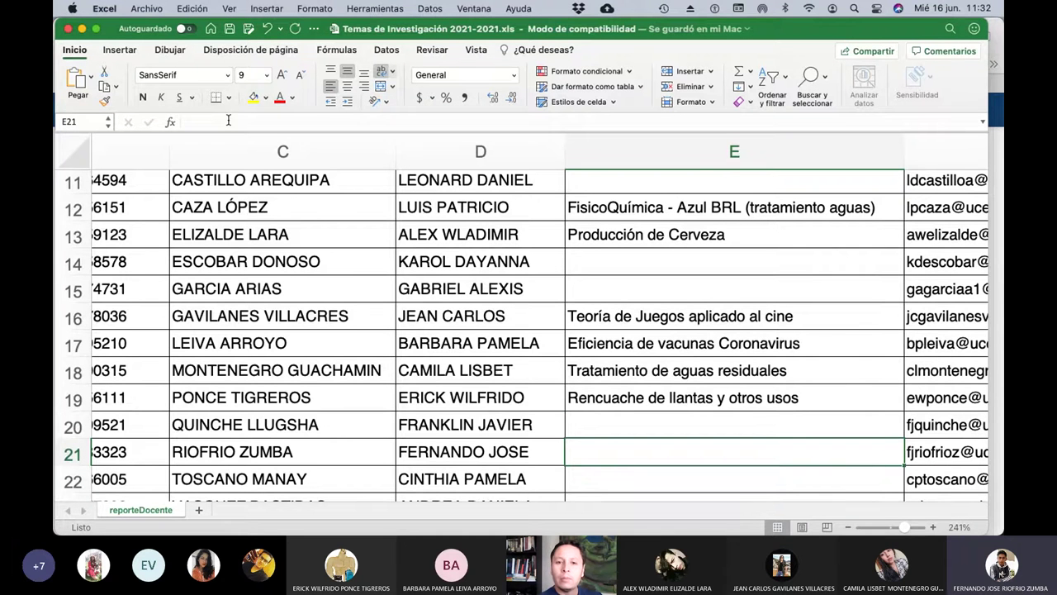
type("Mitos ")
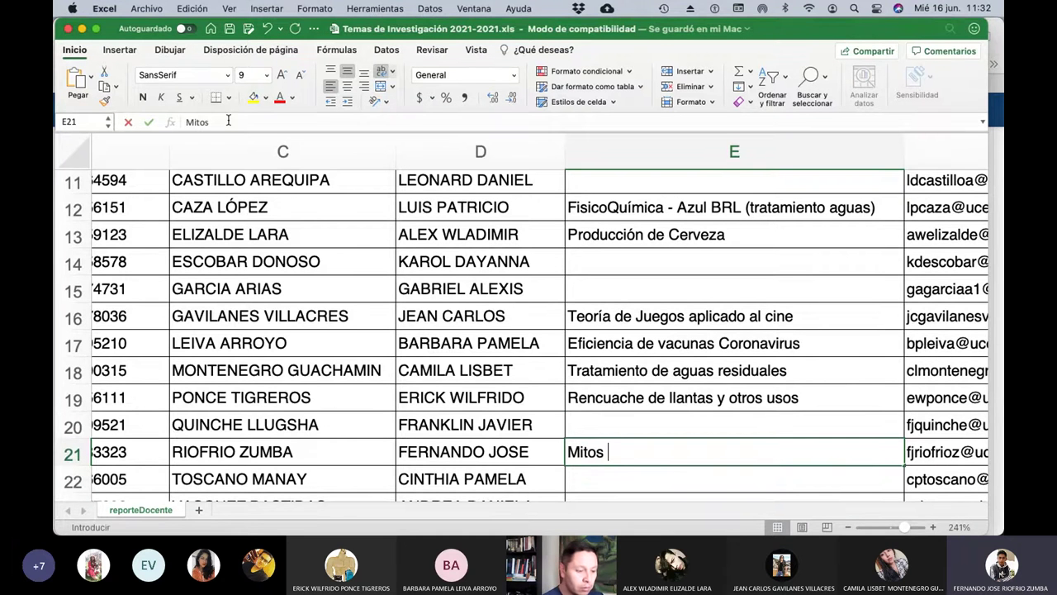
type("y verdad")
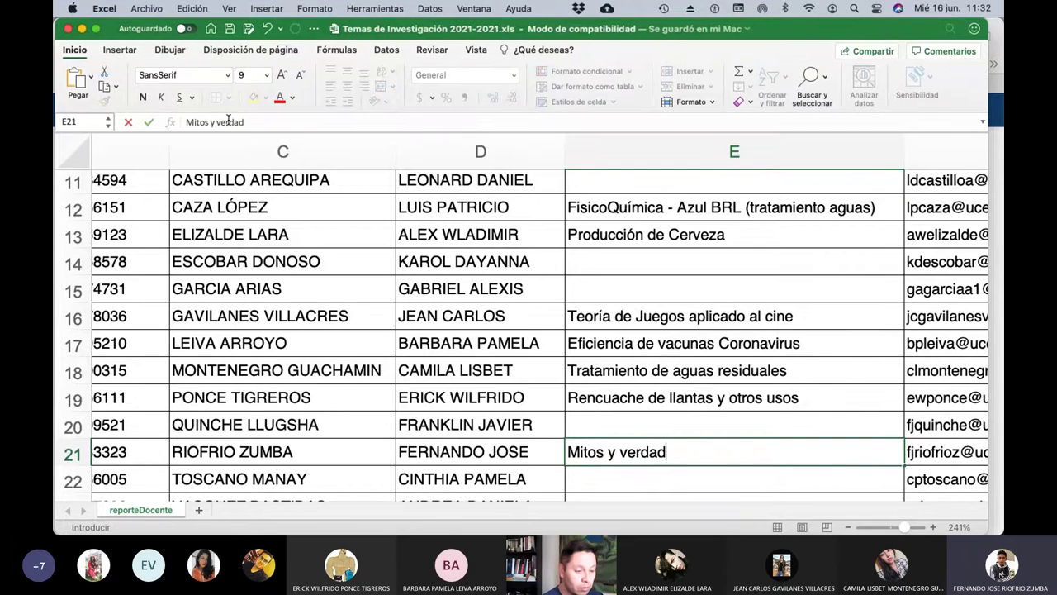
type("es de remedios ")
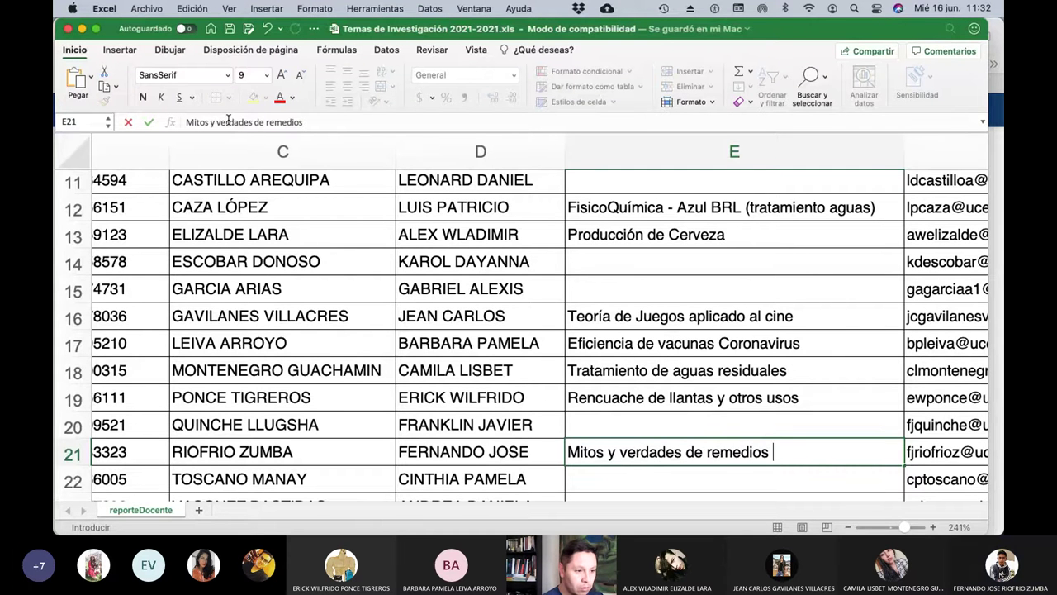
type("casero spra")
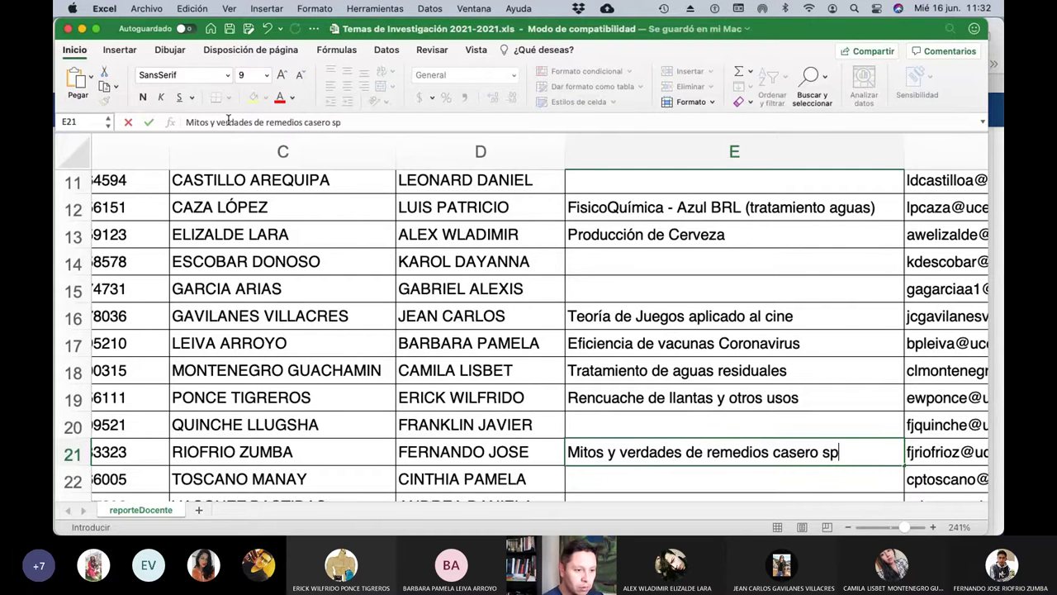
key("BackSpace")
key("BackSpace")
key("BackSpace")
key("BackSpace")
type("s par")
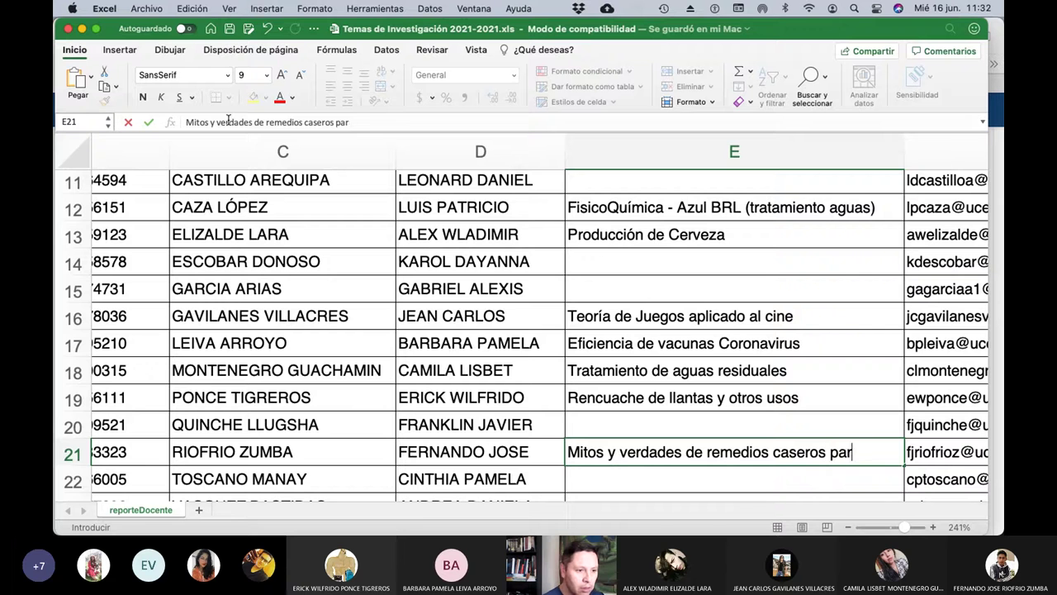
type("a tra")
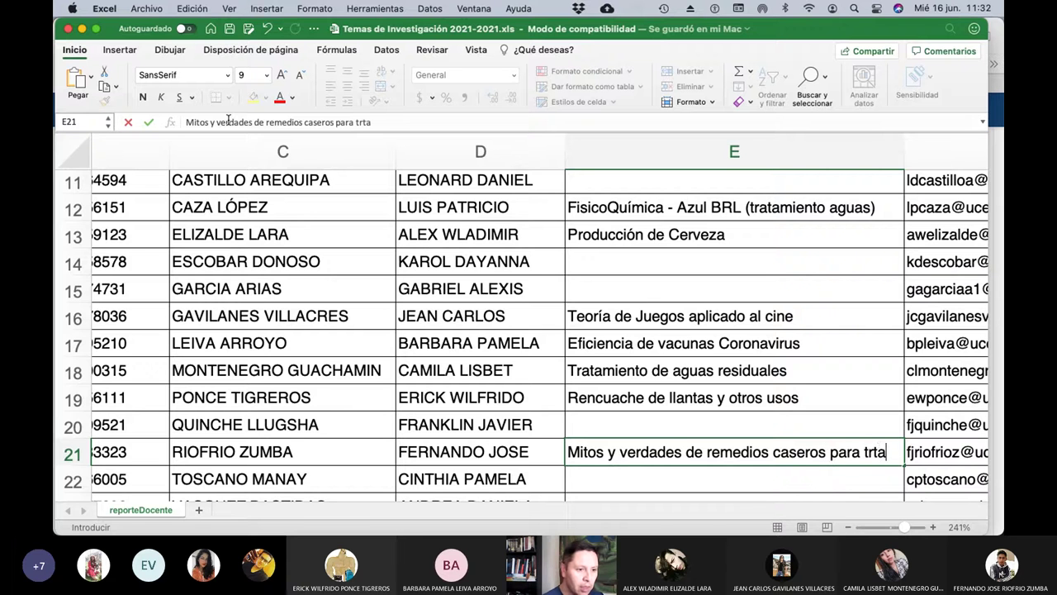
type("ta ra")
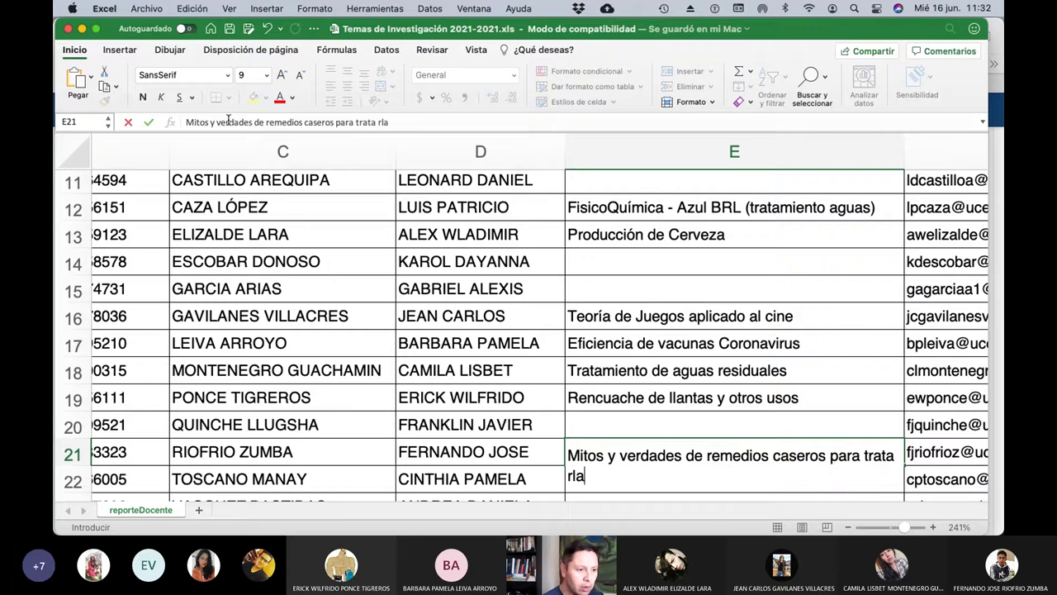
key("BackSpace")
key("BackSpace")
key("BackSpace")
type("r")
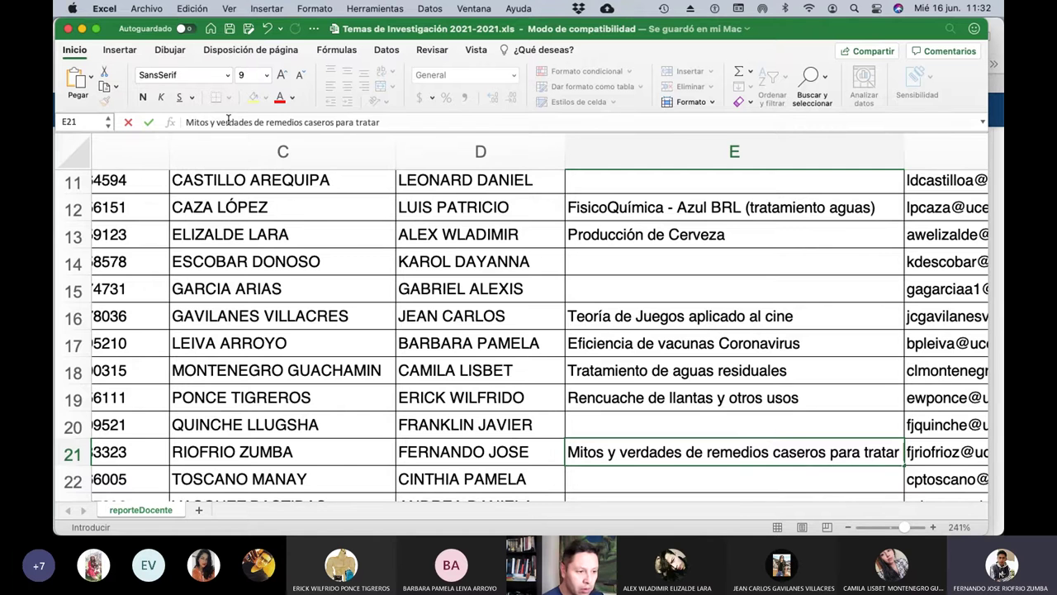
type(" la Co")
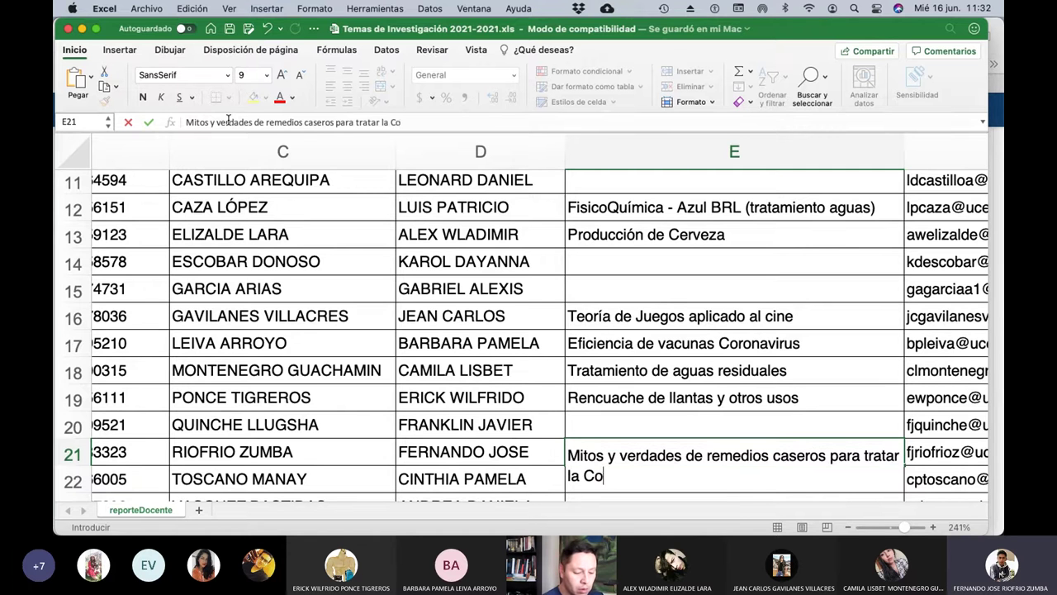
type("vid")
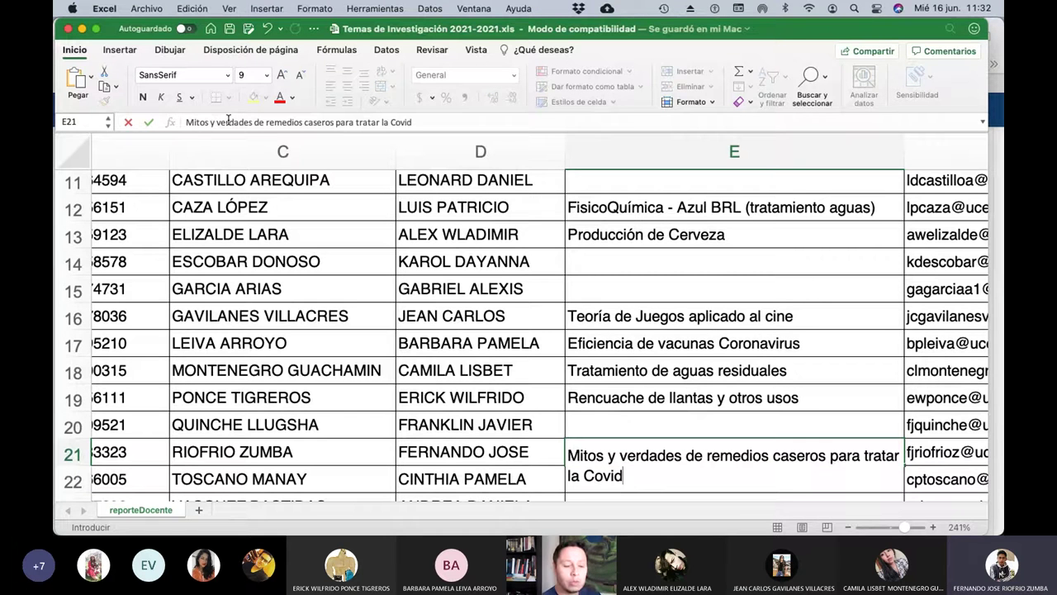
type("19")
key("Return")
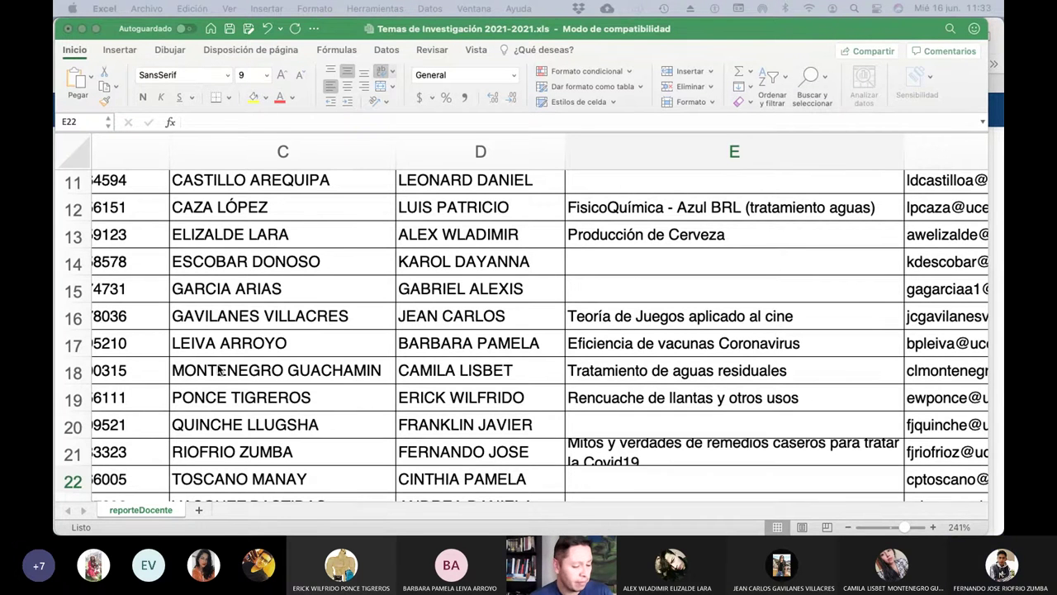
Check the remaining Me Apasiona members in Safari and increase the height of row 21 in Excel to fit its two-line topic
key("super+Tab")
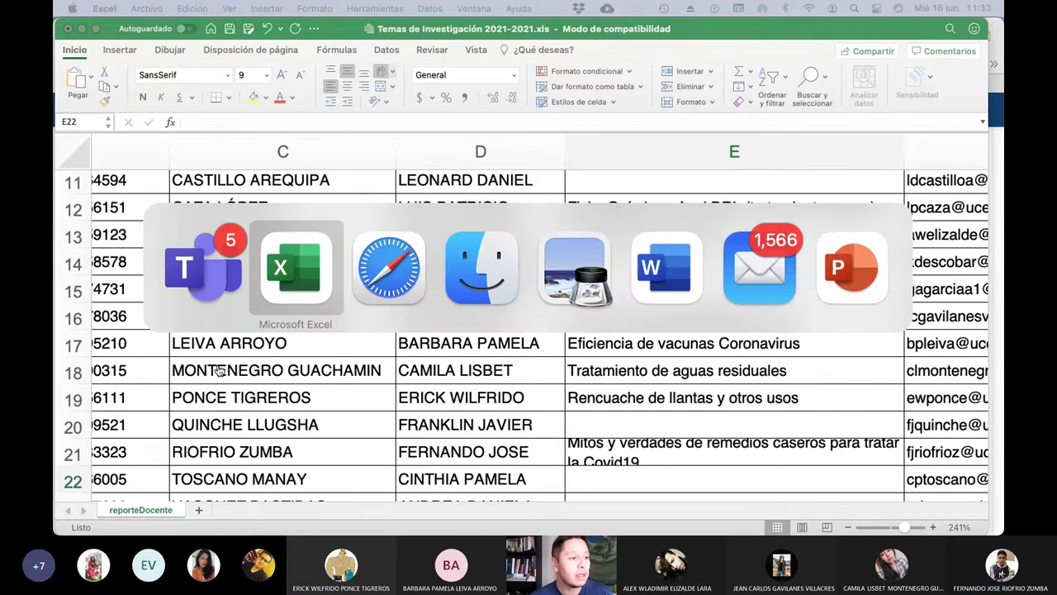
key("super+Tab")
key("super+Tab")
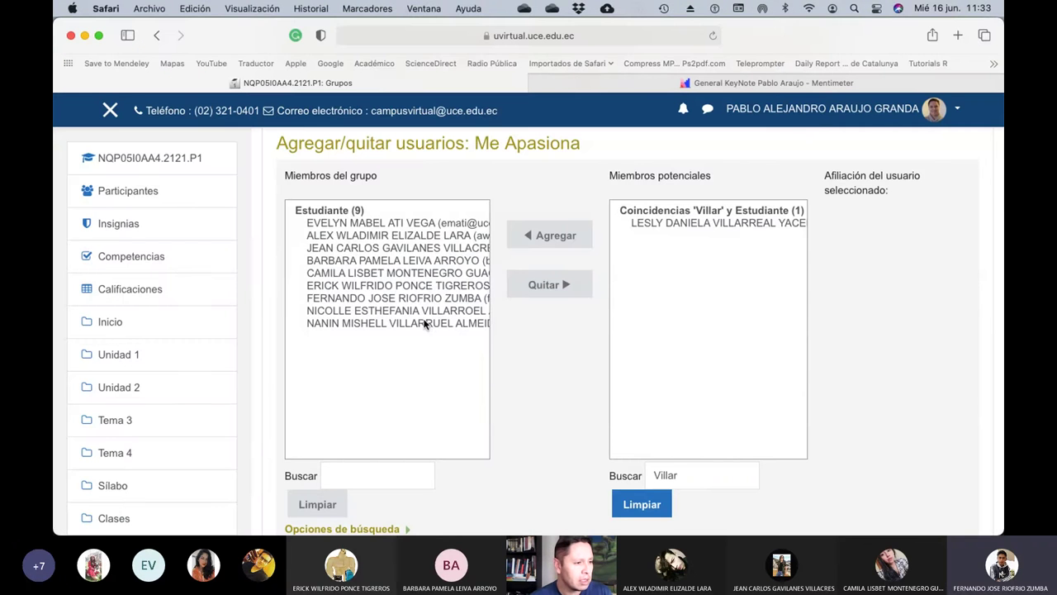
key("super+Tab")
scroll(109, 357, "down", 4)
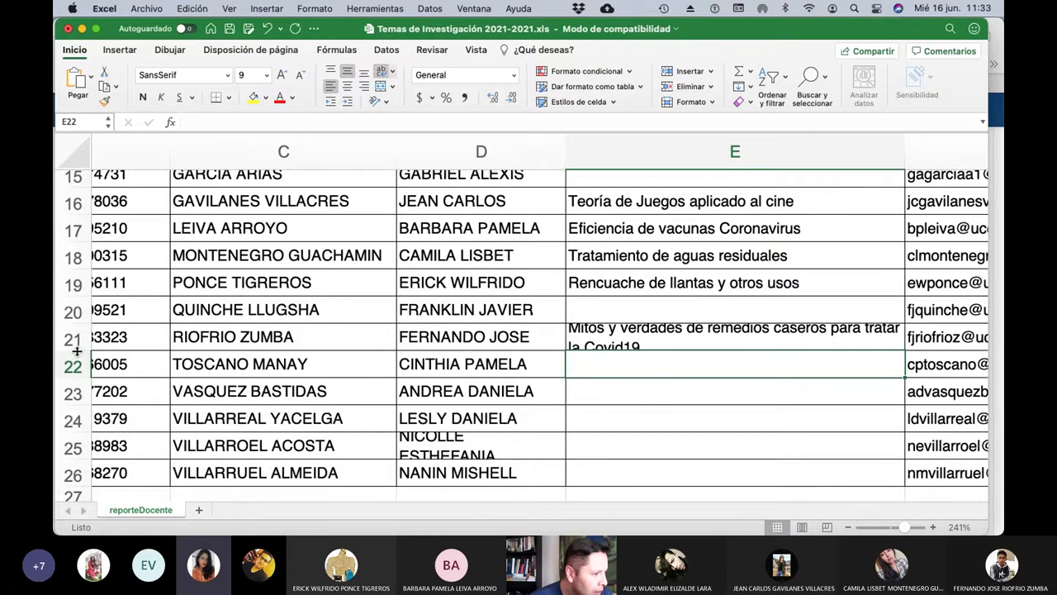
left_click_drag(74, 351, 78, 366)
Enter "Procesado de polímeros (reactores)" as the TEMA in cell E25
scroll(586, 416, "down", 3)
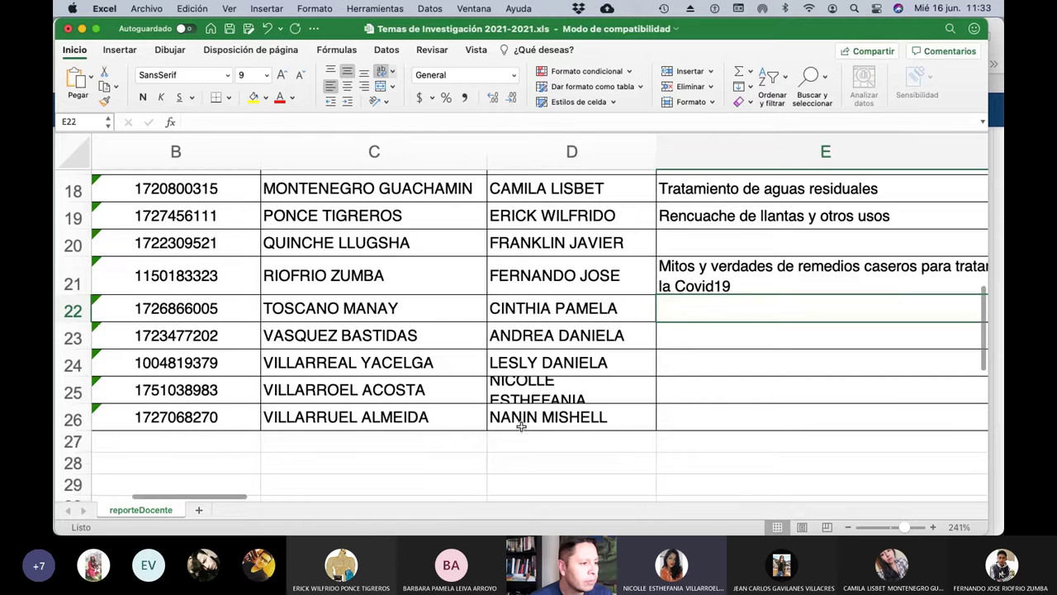
left_click(689, 396)
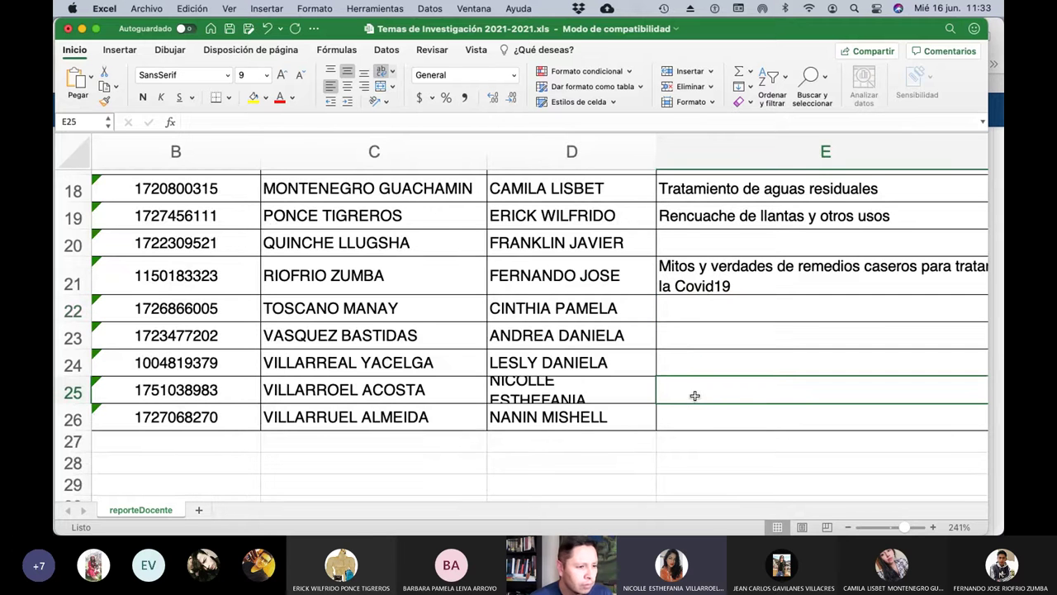
type("P")
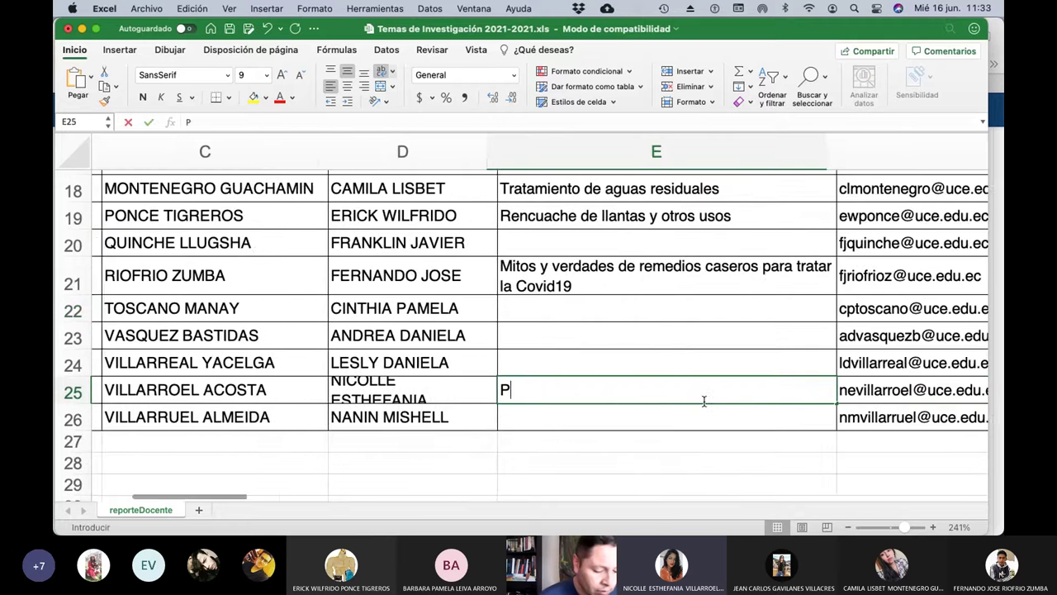
type("rocesa")
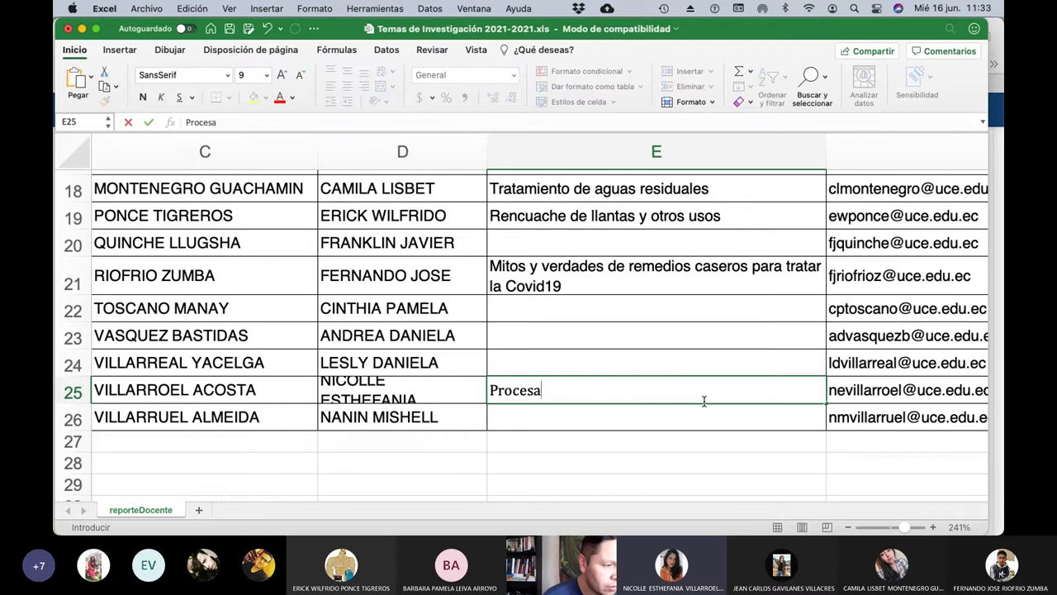
type("do de polímeros ")
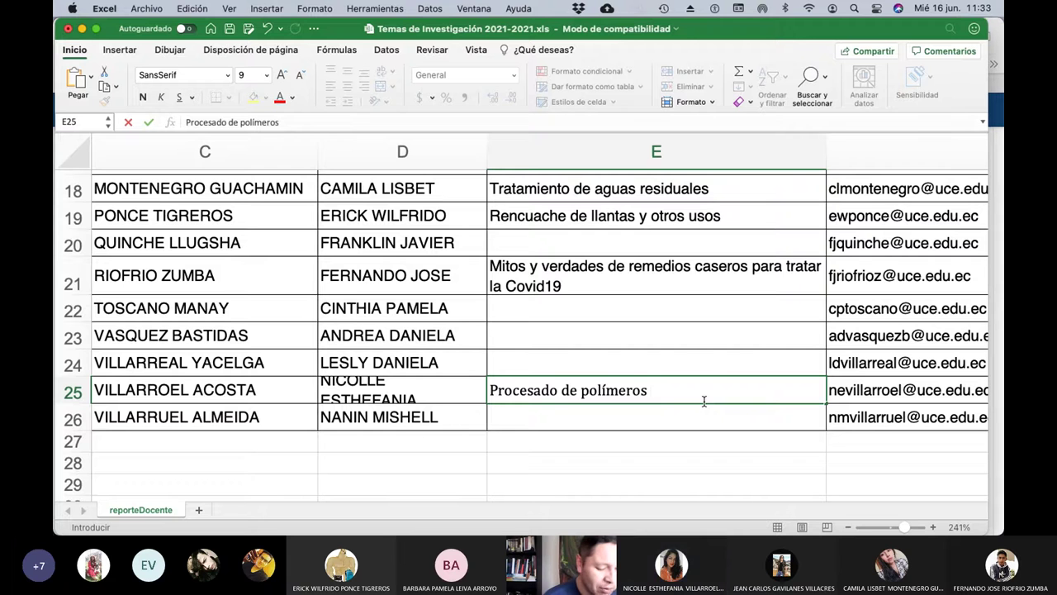
type("(reactores")
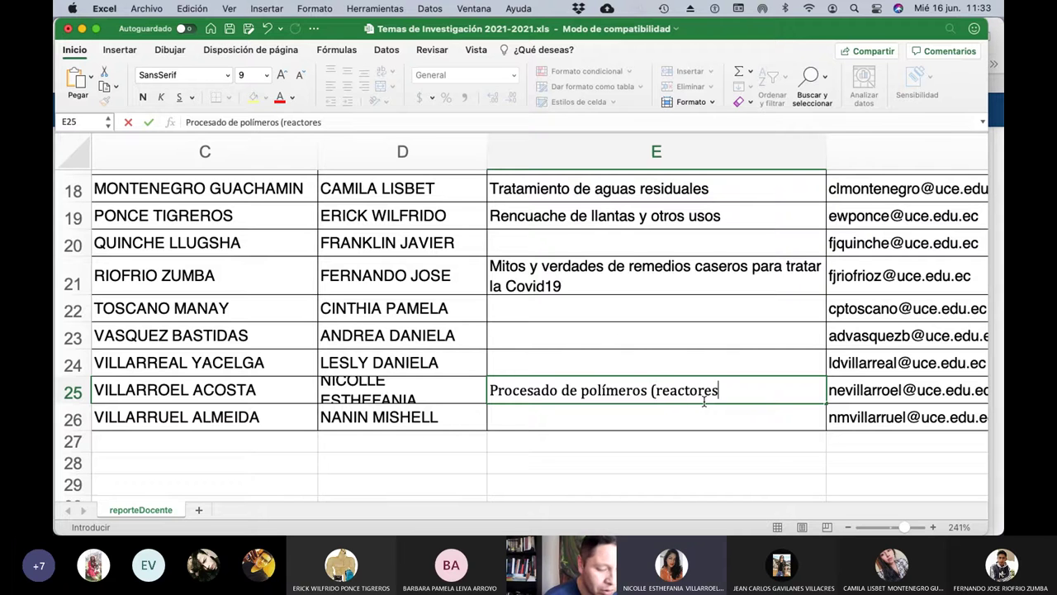
type(")")
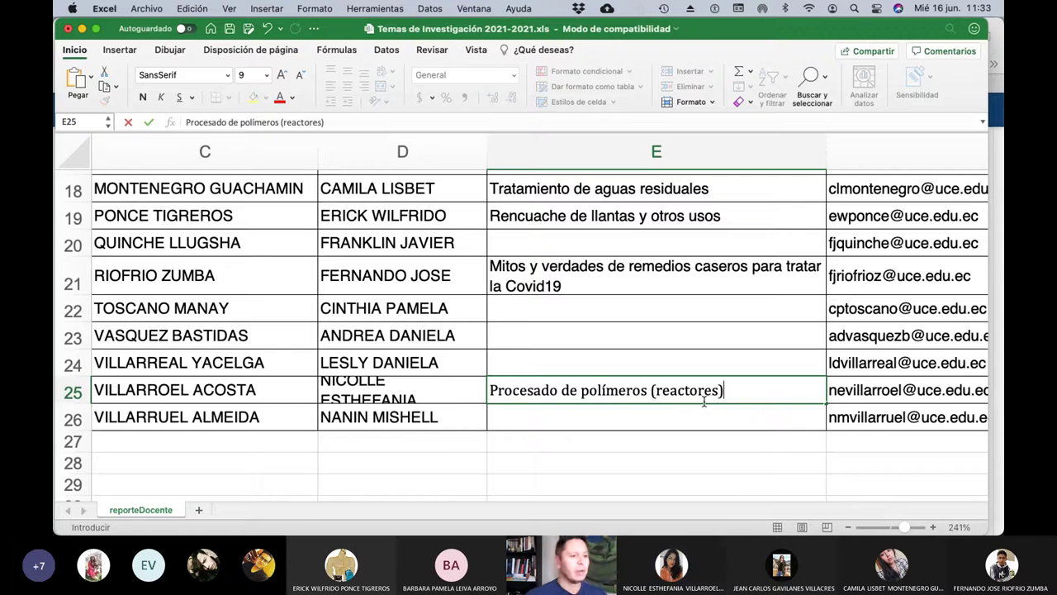
Check the last Me Apasiona member in Safari and enter "Biopolímeros aplicados a la medicina" as the TEMA in Excel cell E26
key("super+Tab")
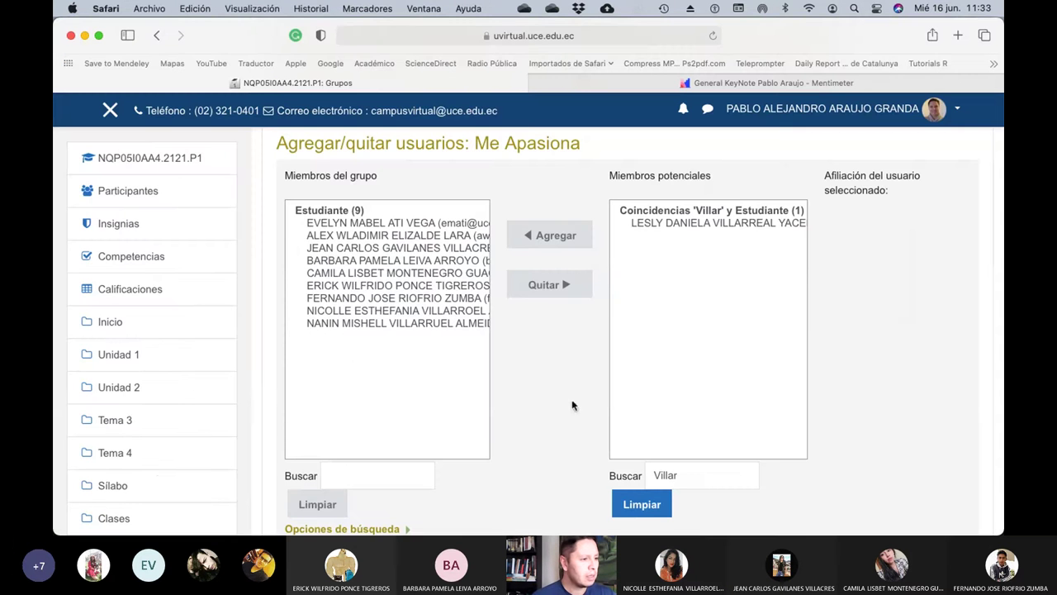
key("super+Tab")
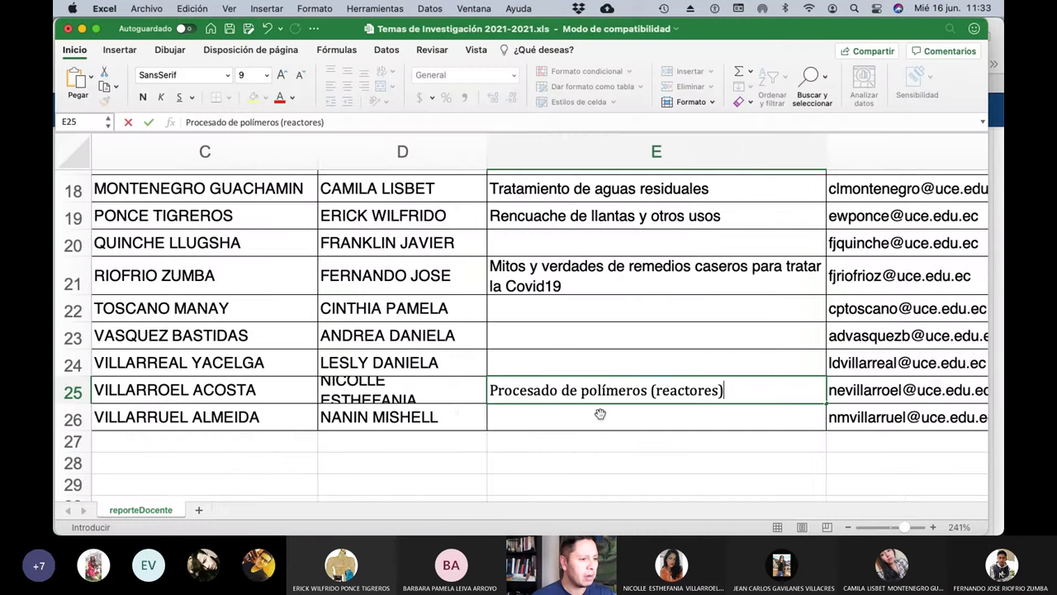
scroll(542, 412, "left", 3)
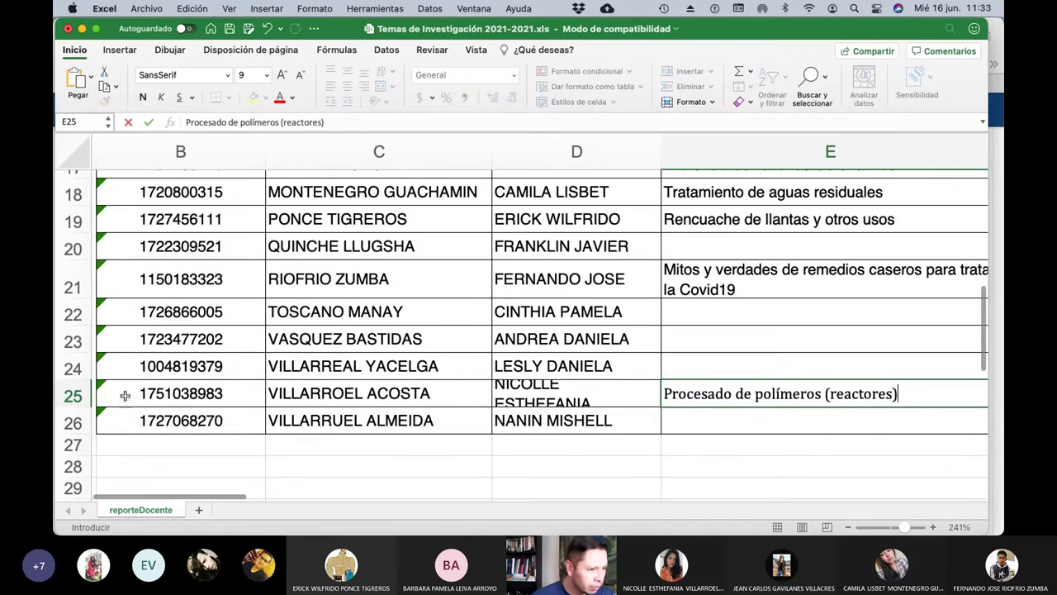
left_click(727, 423)
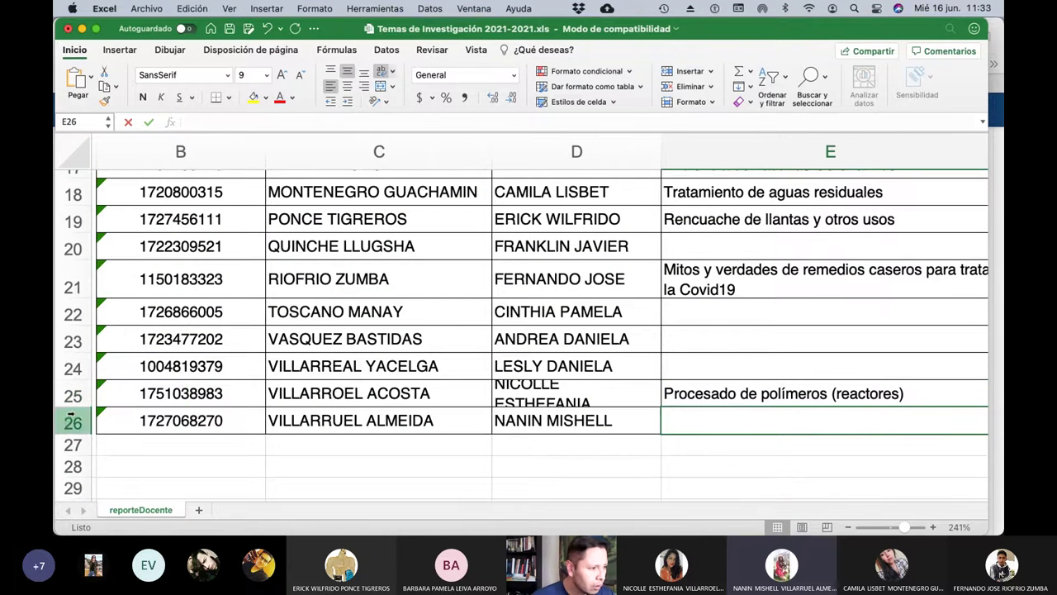
type("Bio")
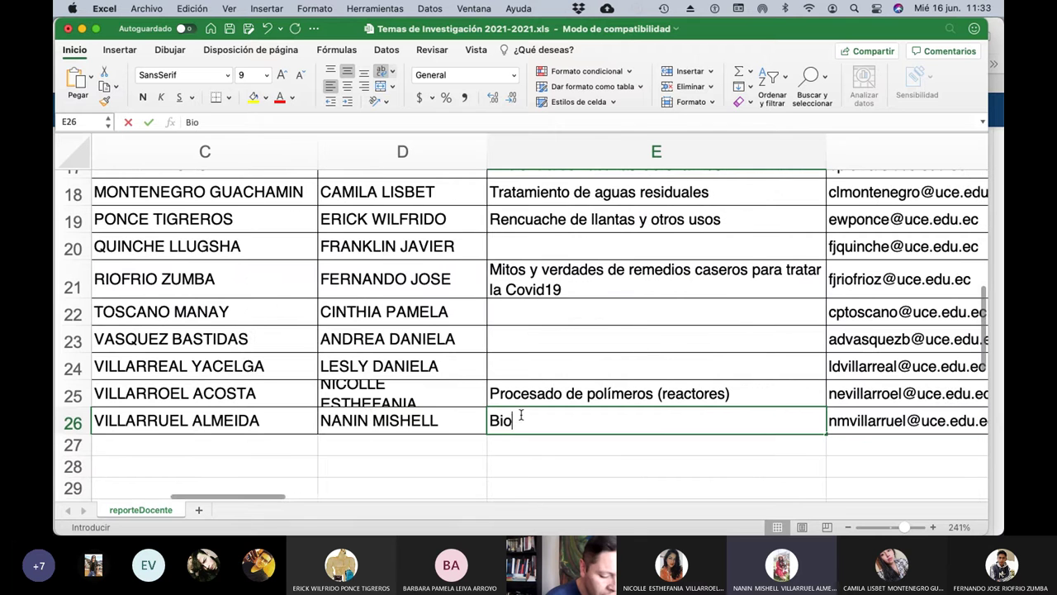
type("pol´")
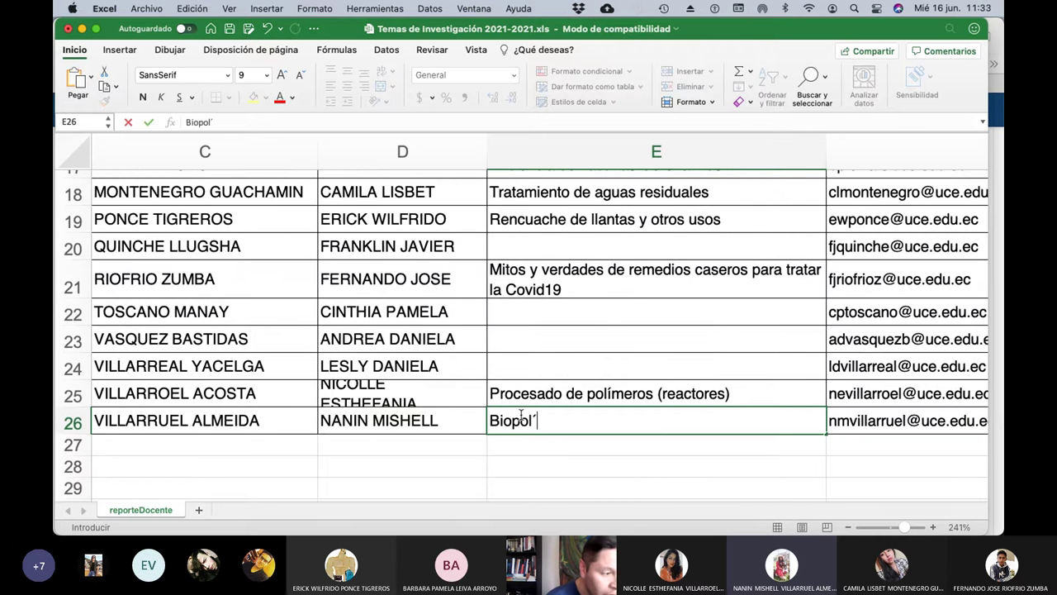
key("BackSpace")
type("ímero")
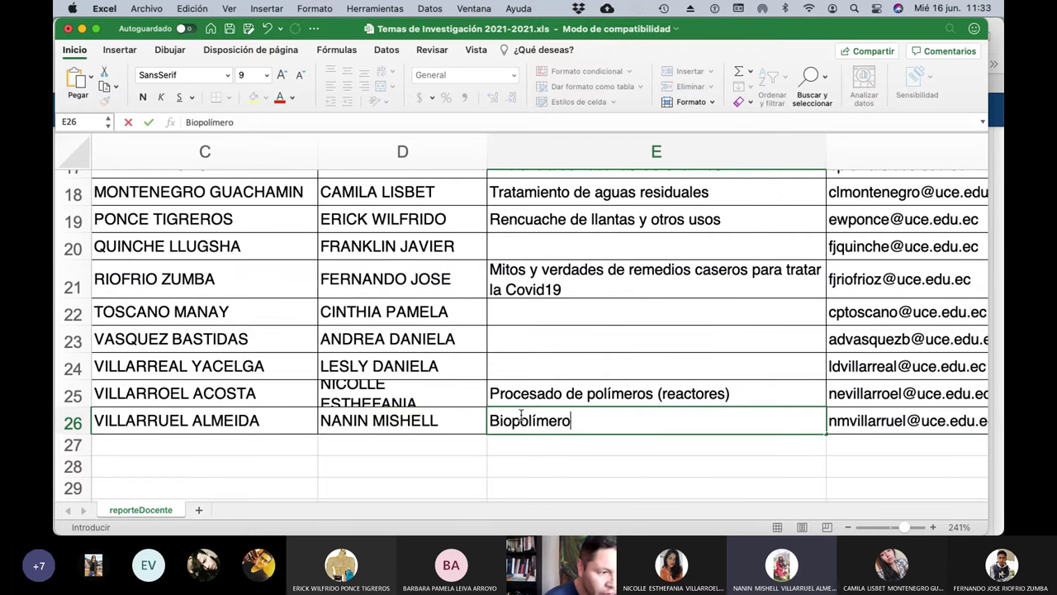
type("s aplicados a ")
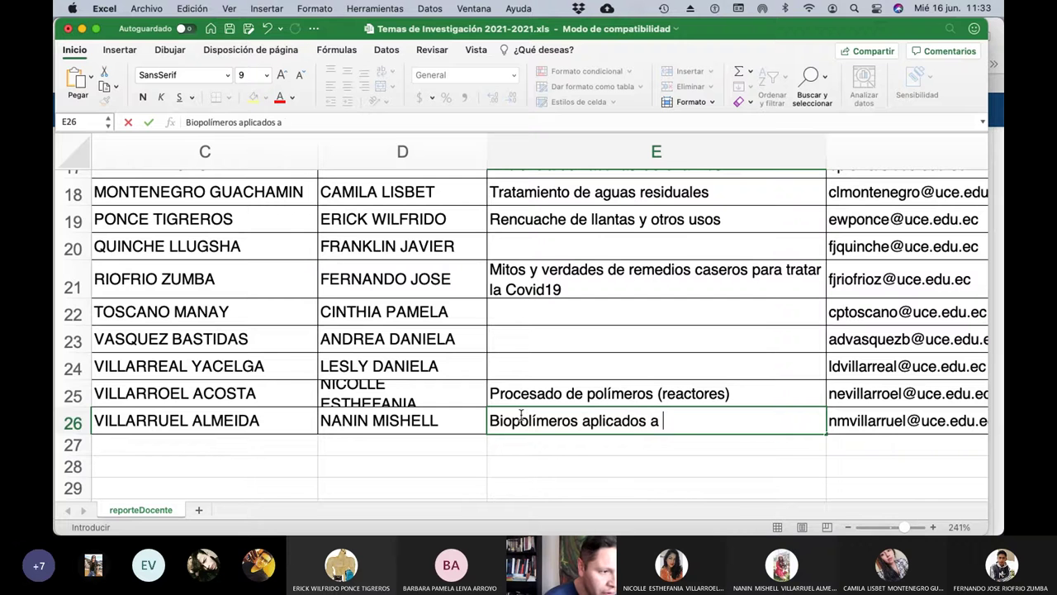
type("la m,ed")
key("BackSpace")
key("BackSpace")
type("edicina")
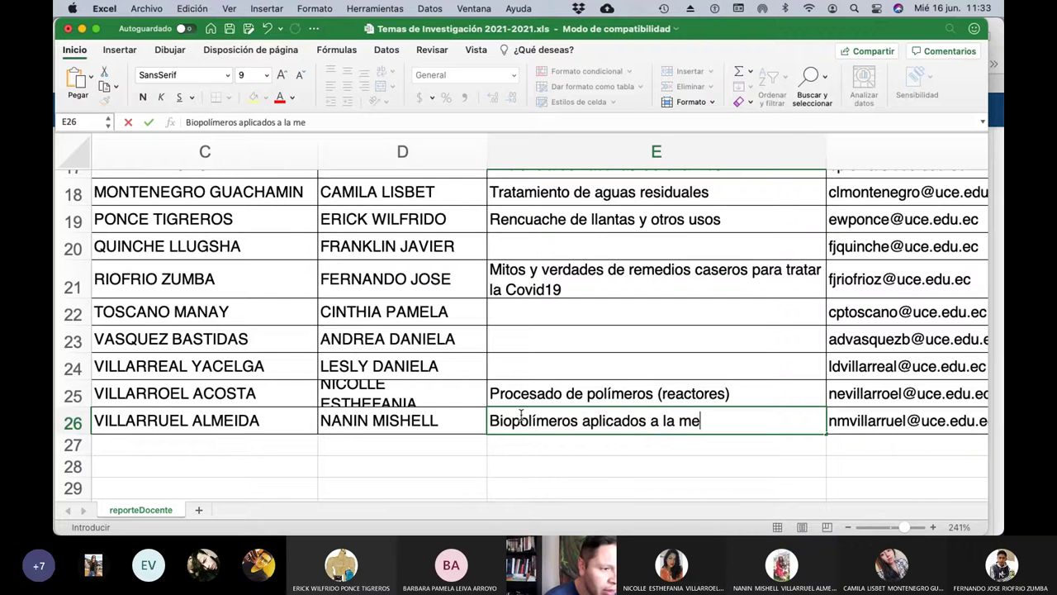
key("Return")
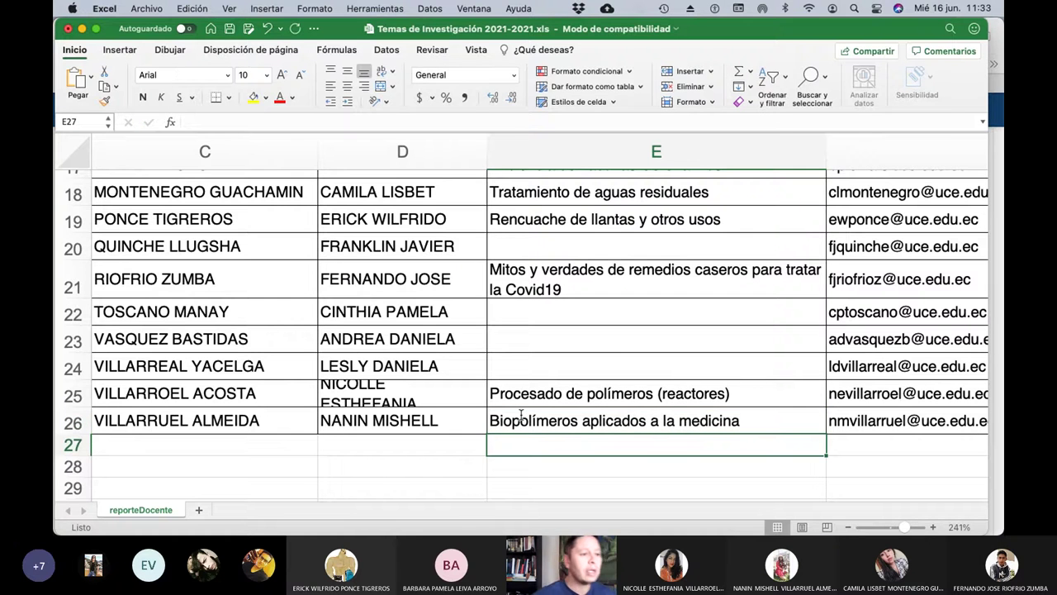
Compare the Me Apasiona member list in Safari with the topics recorded in the TEMA column in Excel, from row 10 to row 26
scroll(618, 348, "up", 3)
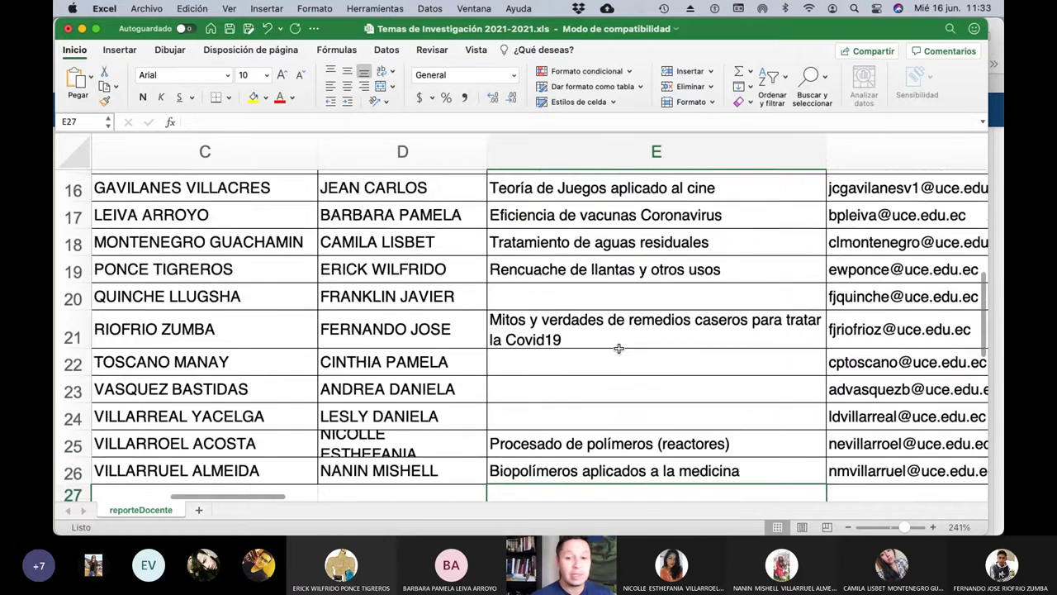
key("super+Tab")
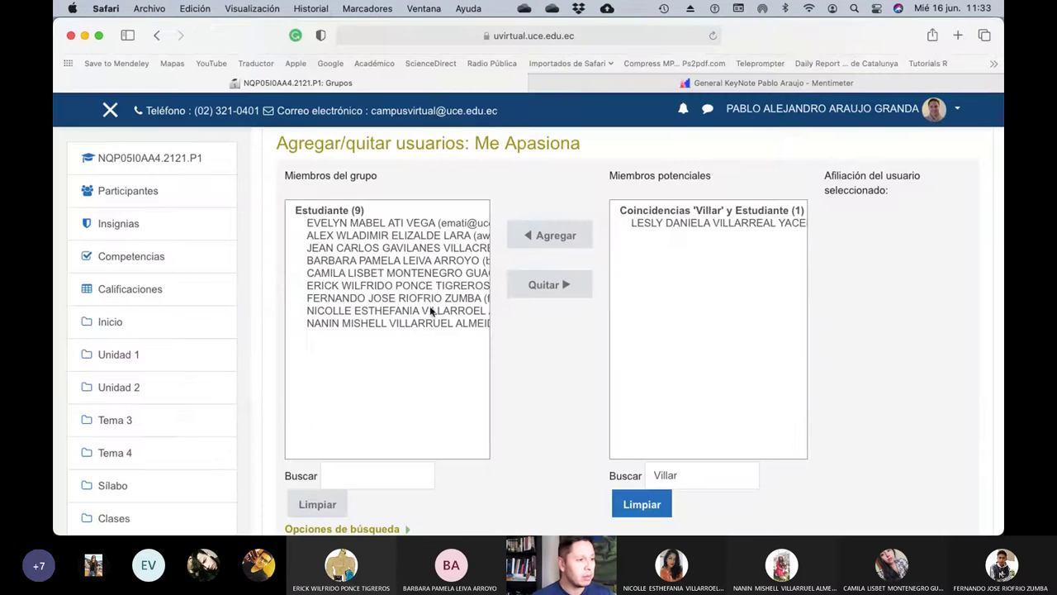
key("super+Tab")
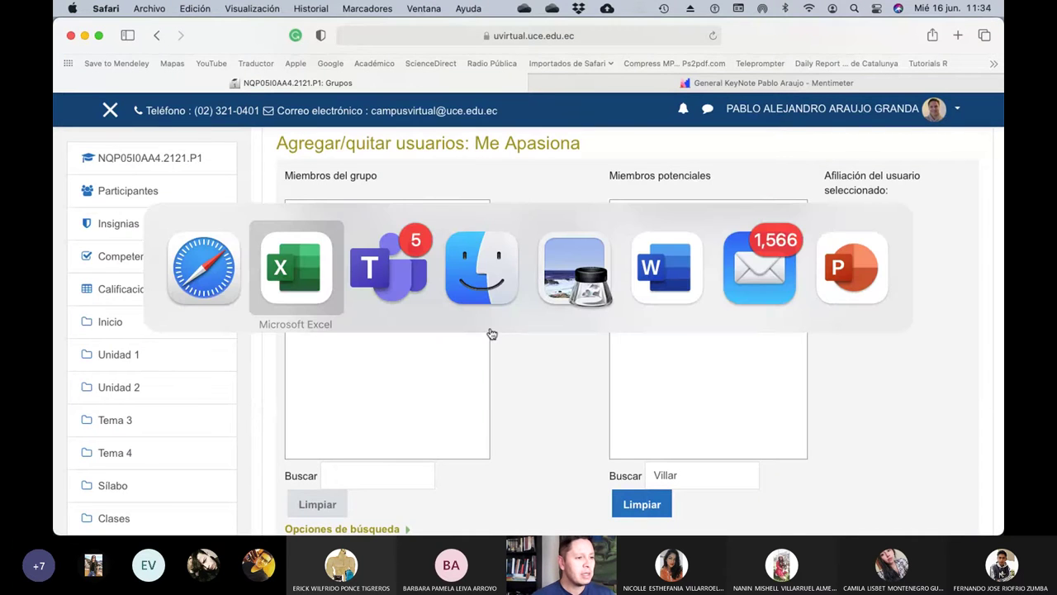
scroll(626, 360, "up", 6)
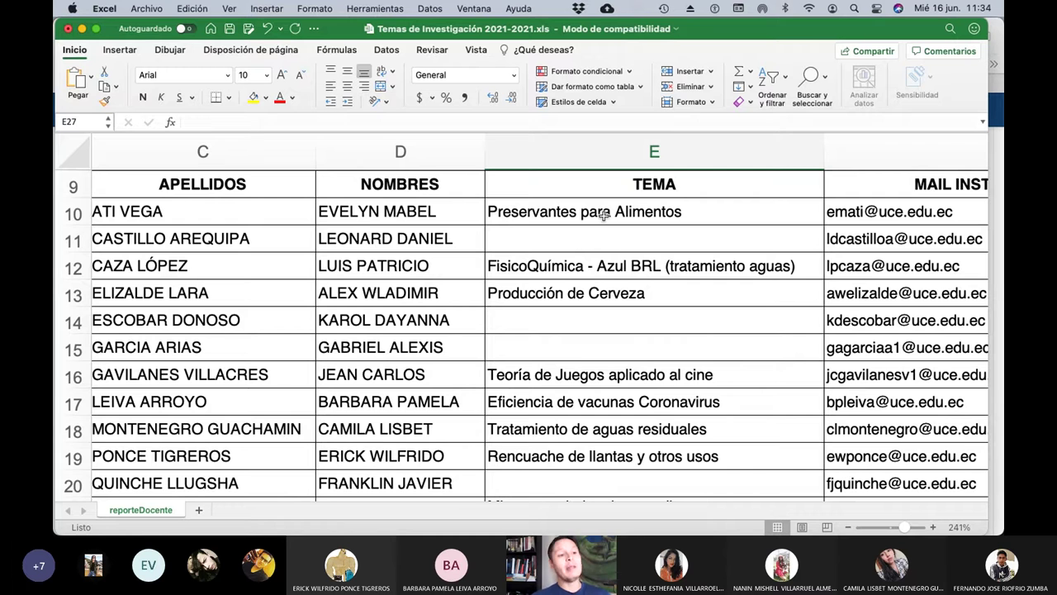
scroll(604, 214, "down", 4)
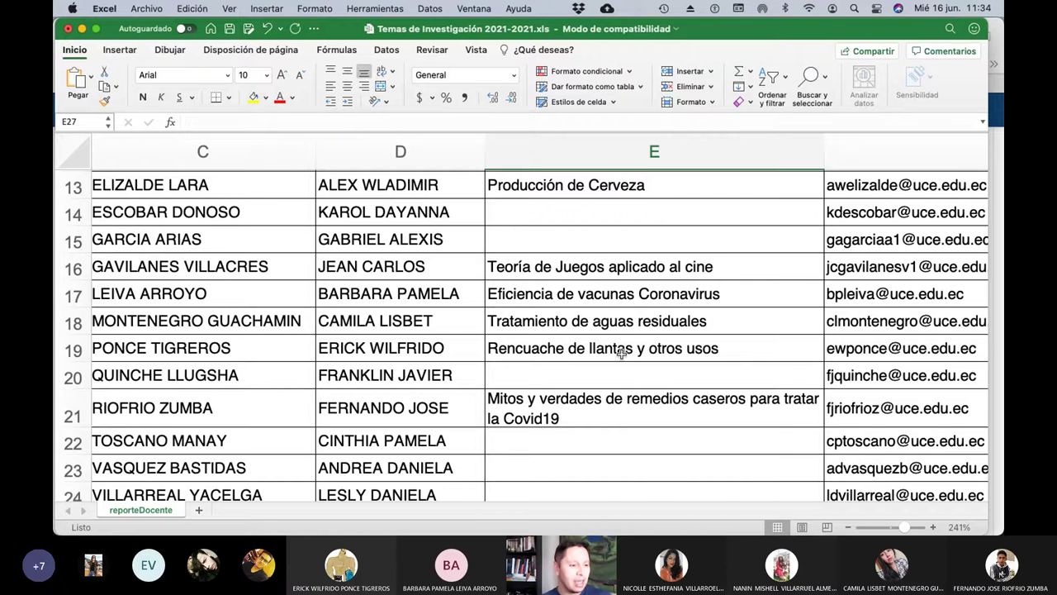
scroll(622, 353, "down", 3)
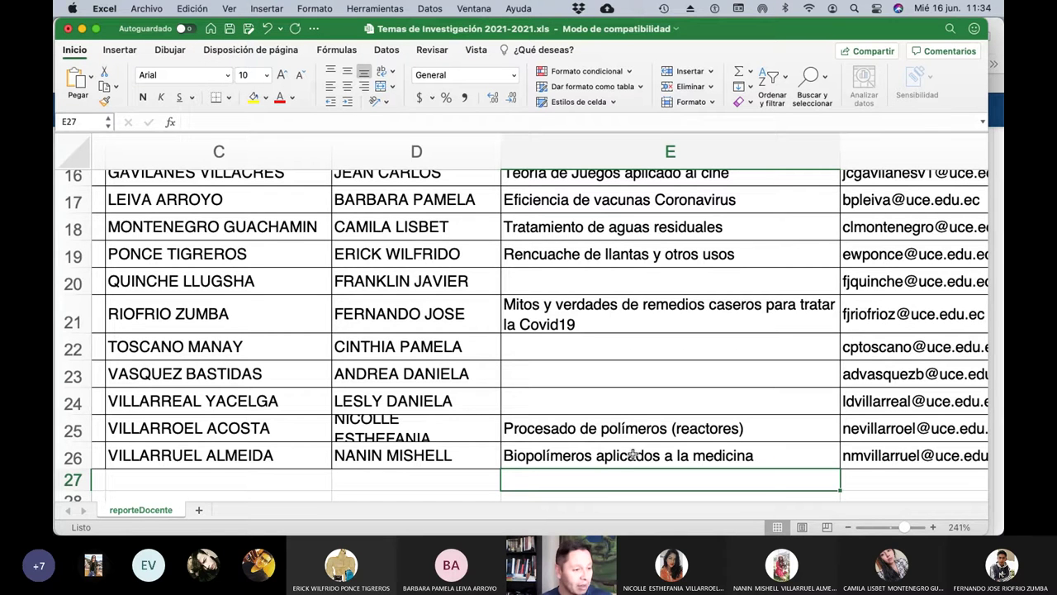
Switch to Safari and return from the Me Apasiona member page to the groups list
key("super+Tab")
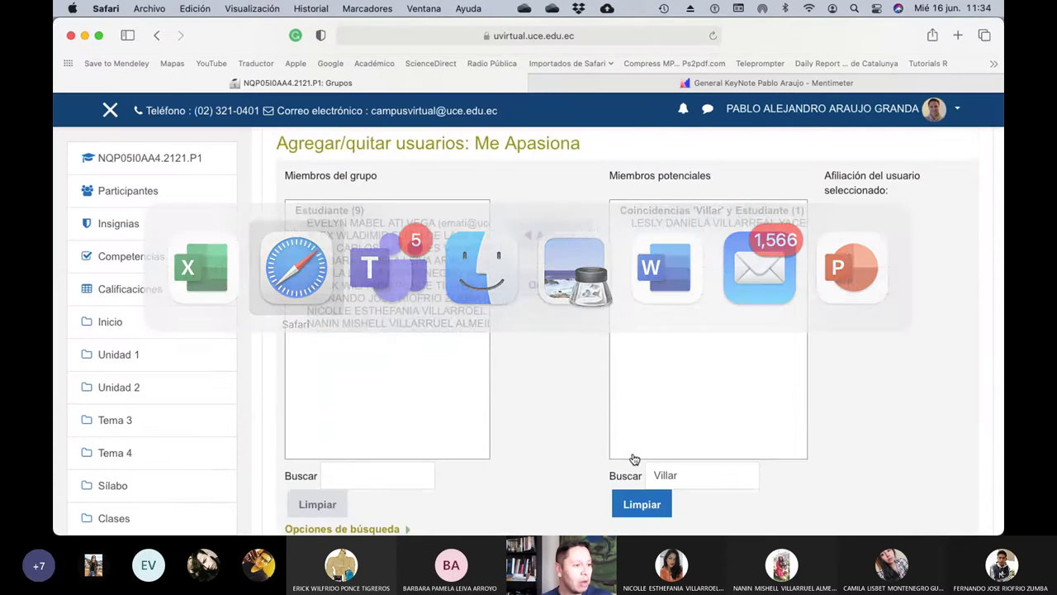
scroll(536, 360, "down", 5)
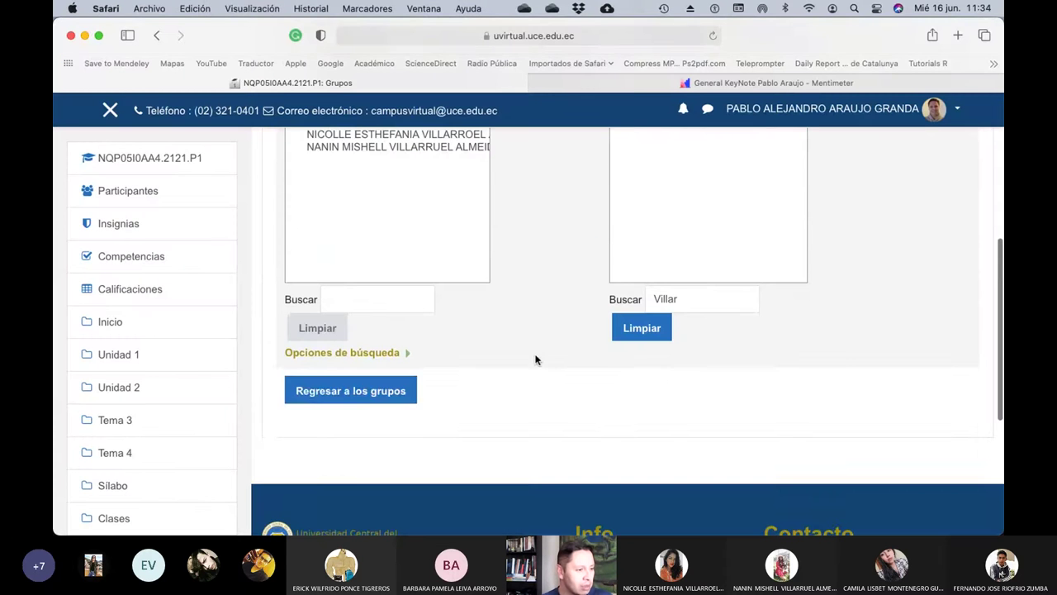
Return to the course groups and open the form for a new group, checking the research topic poll in Mentimeter for the remaining option
left_click(369, 389)
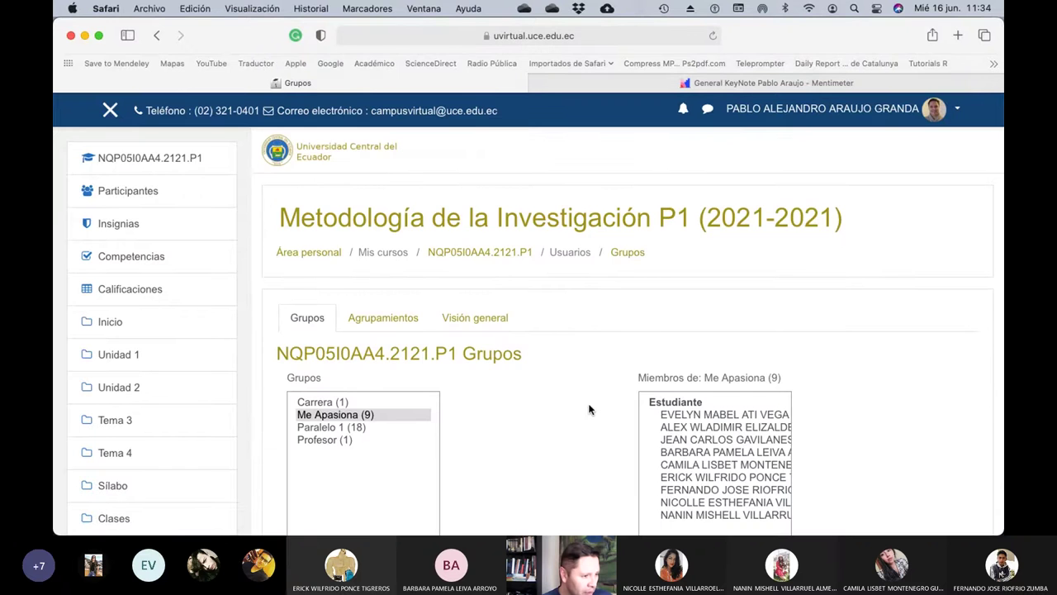
scroll(589, 409, "down", 4)
scroll(467, 441, "down", 1)
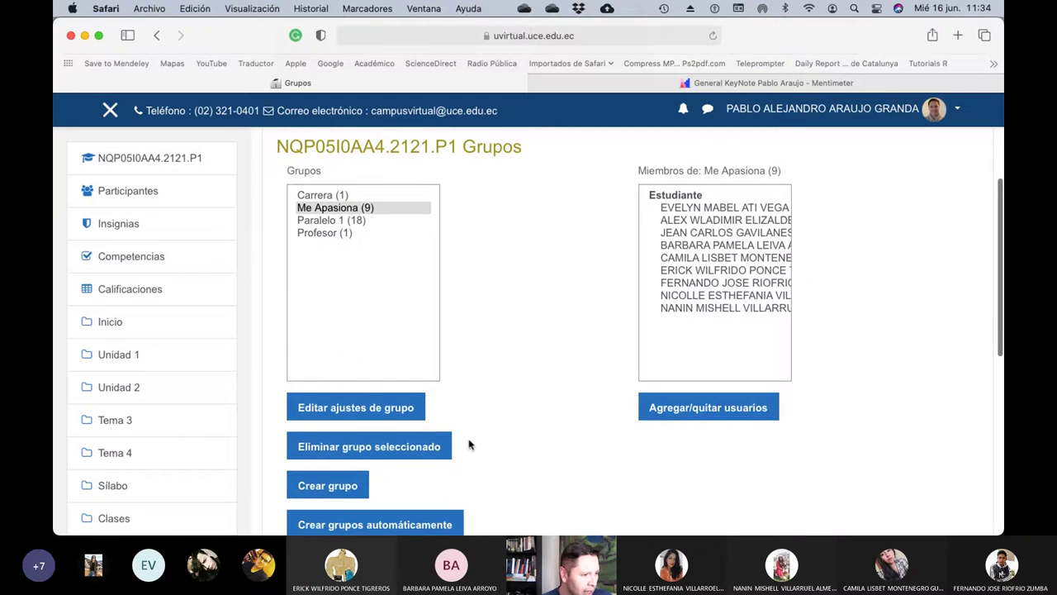
left_click(352, 486)
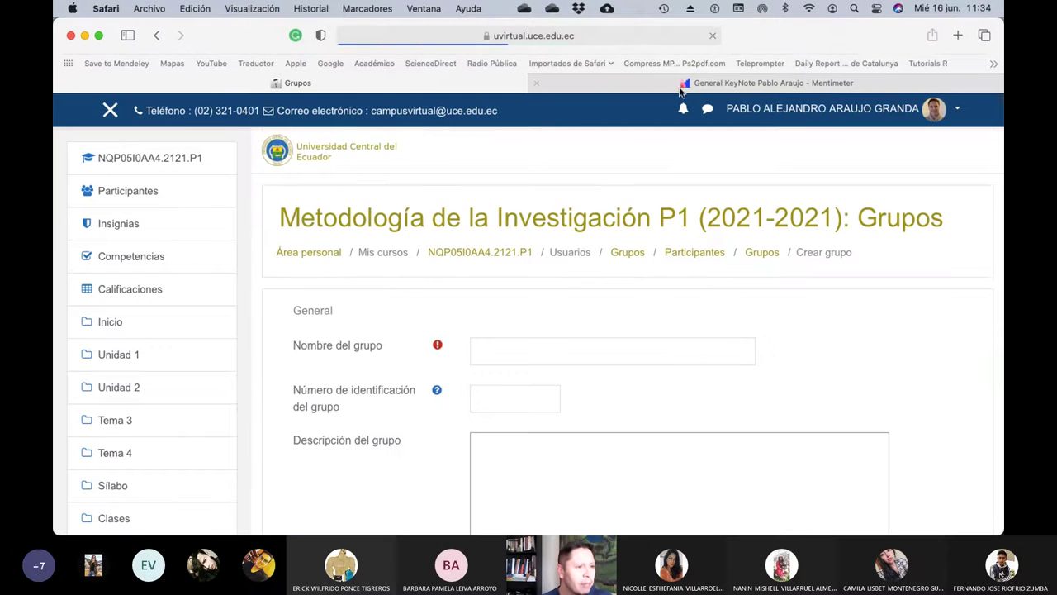
left_click(681, 84)
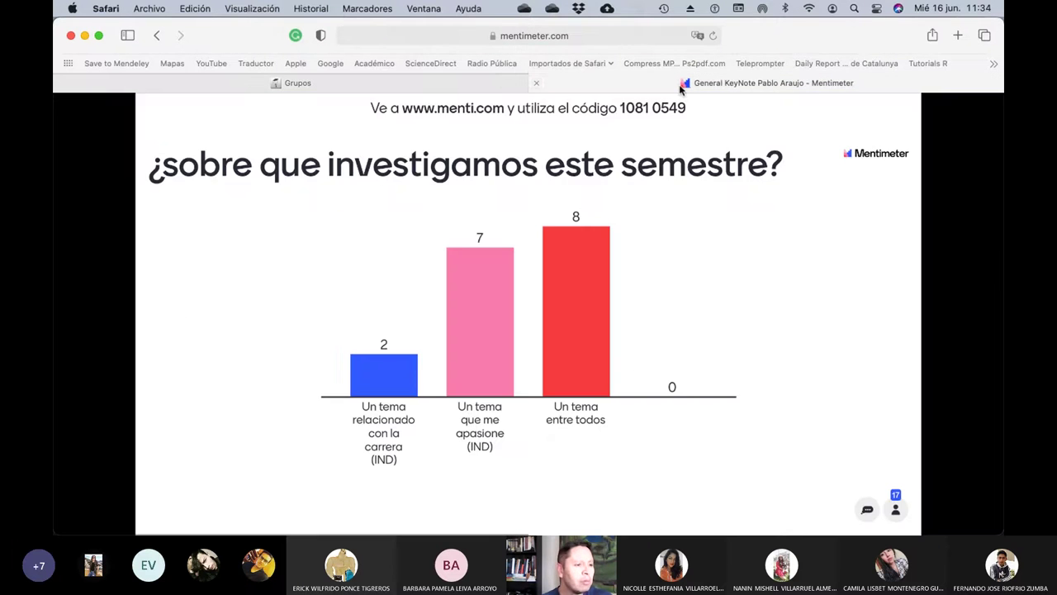
left_click(364, 85)
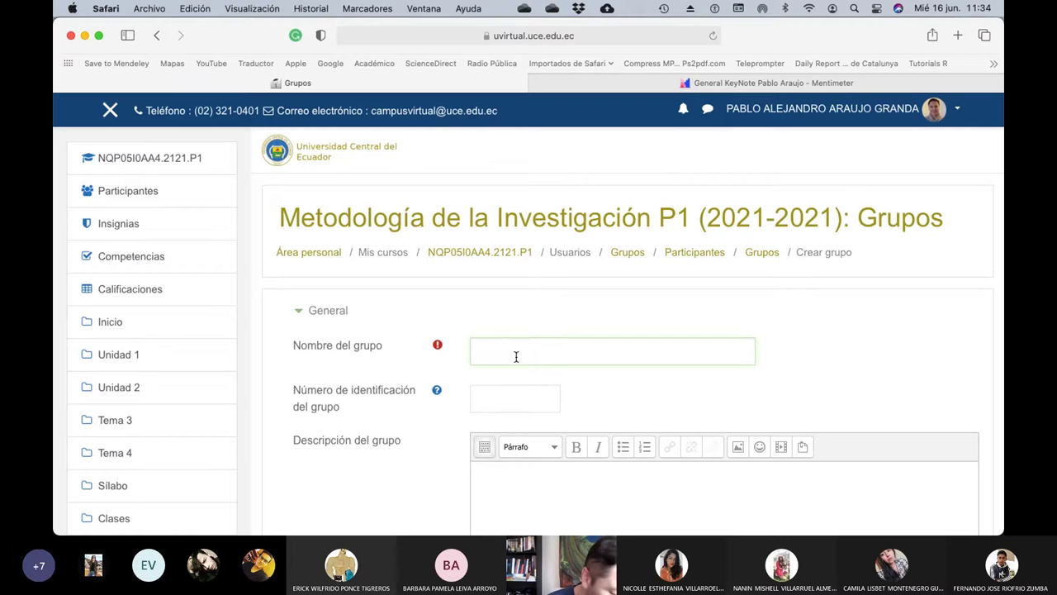
Name the new group Tema Grupal and save it with the other settings at their defaults
type("Gru")
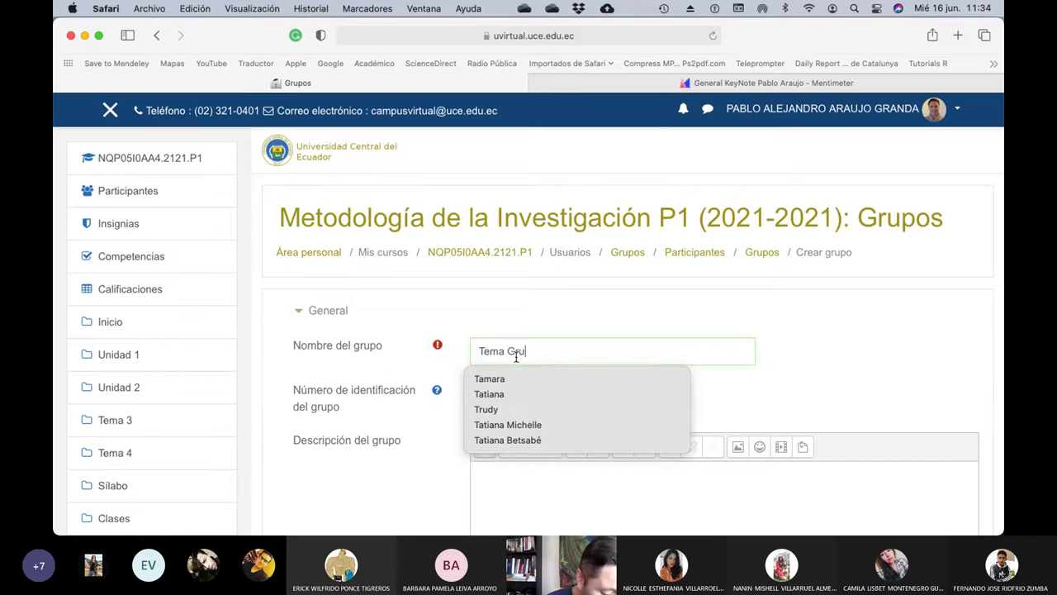
type("pal")
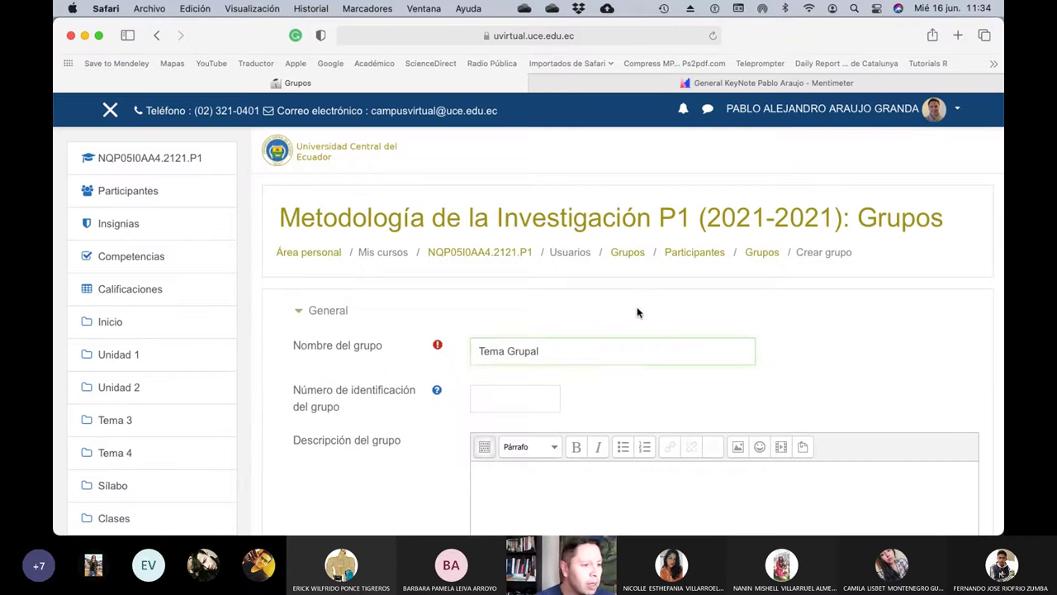
left_click(636, 309)
scroll(638, 312, "down", 5)
scroll(637, 312, "down", 5)
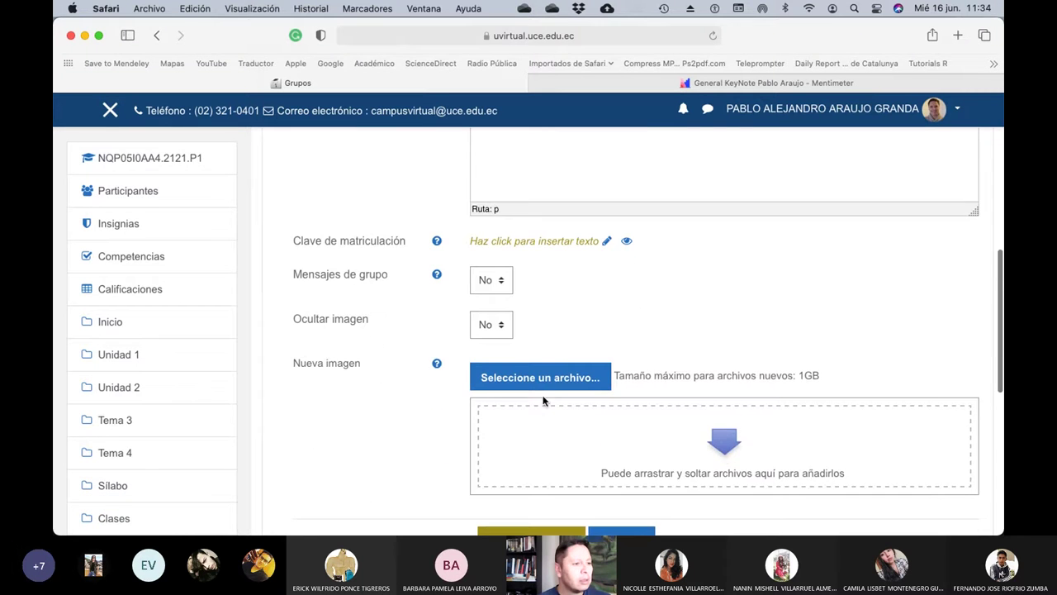
scroll(546, 399, "down", 4)
left_click(534, 452)
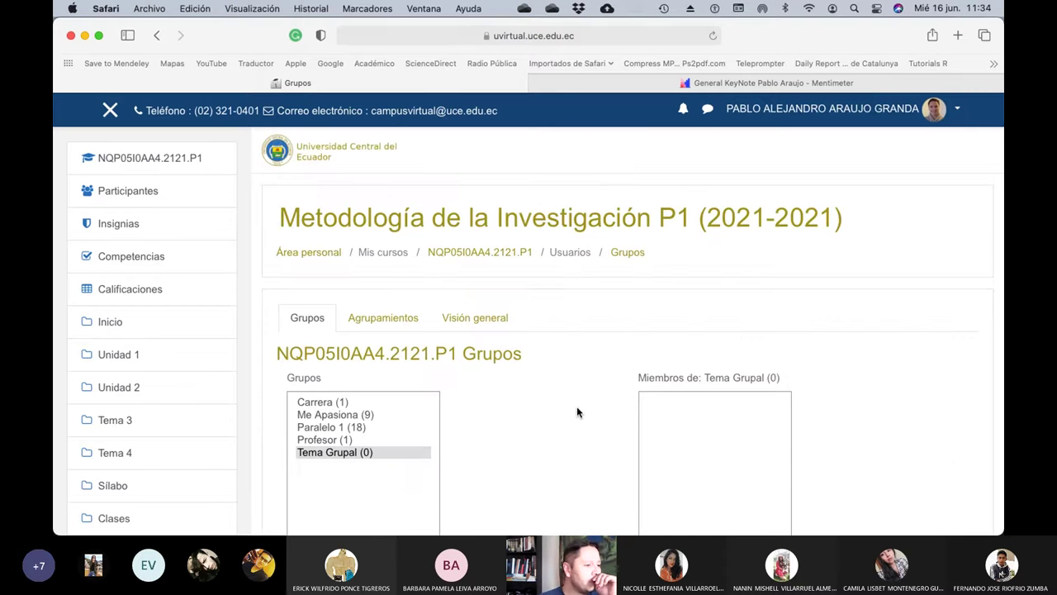
Open the member management of Tema Grupal and consult the Excel topics list for the first student without a topic
scroll(577, 412, "down", 5)
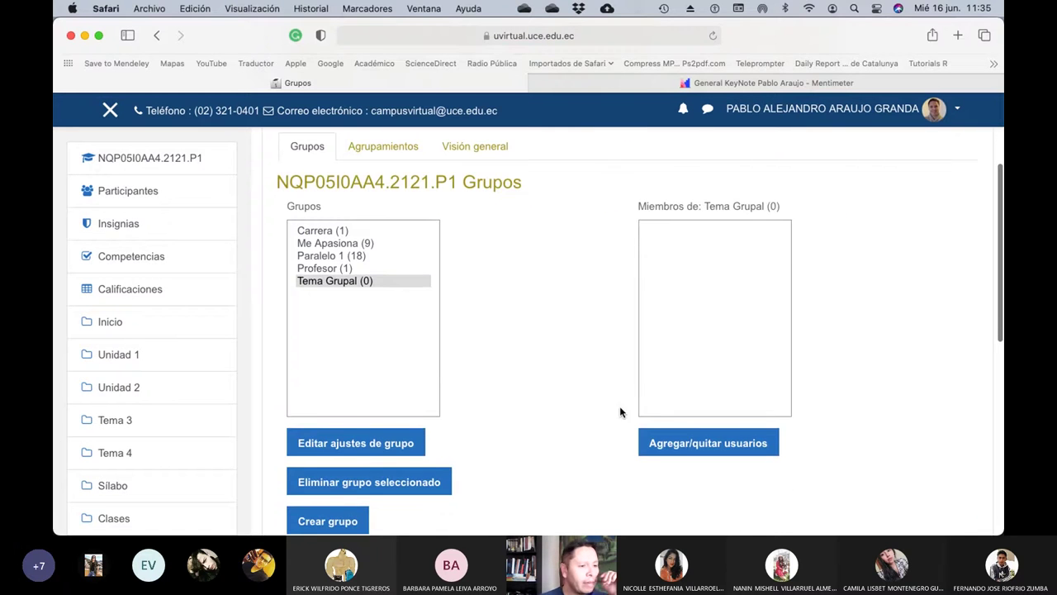
left_click(703, 443)
key("super+Tab")
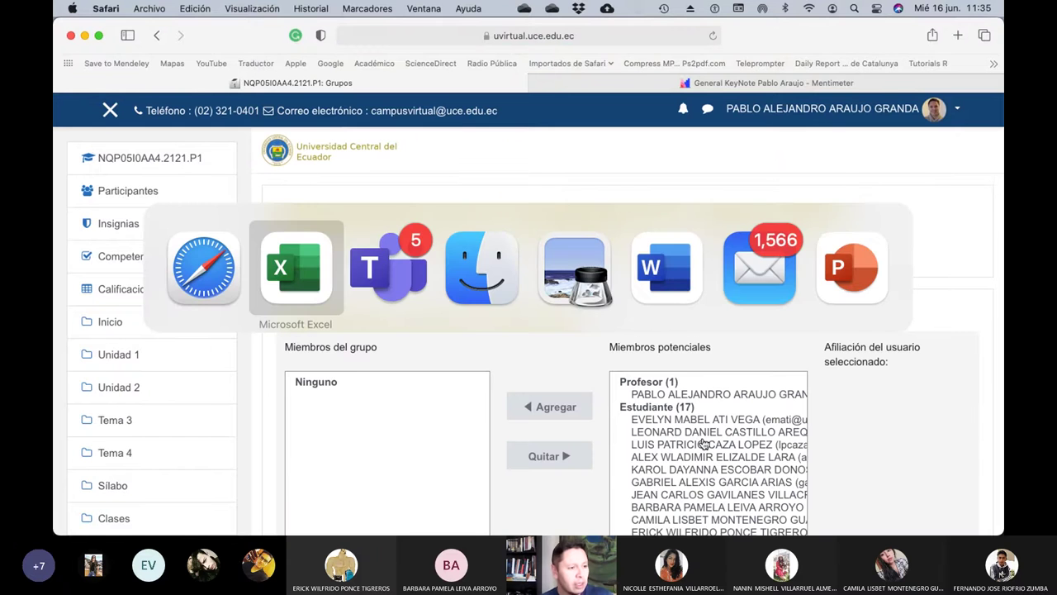
scroll(648, 393, "up", 10)
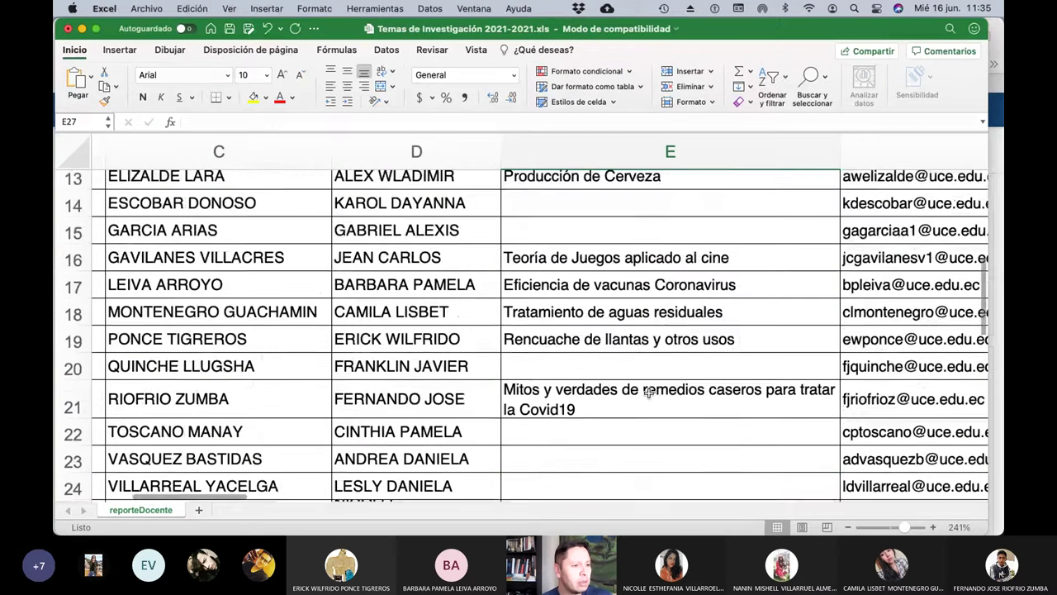
key("super+Tab")
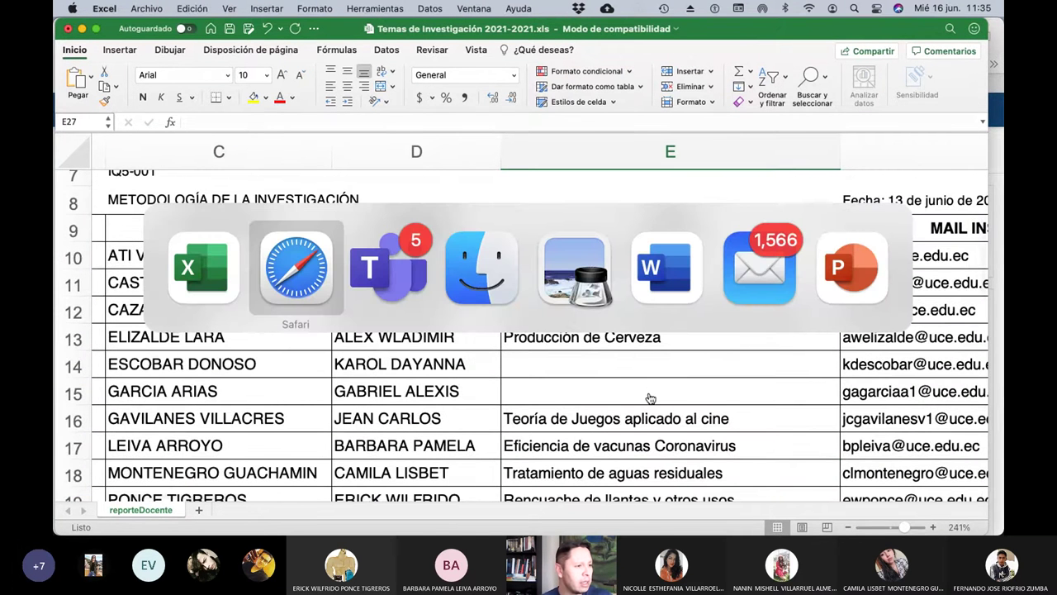
scroll(660, 395, "down", 6)
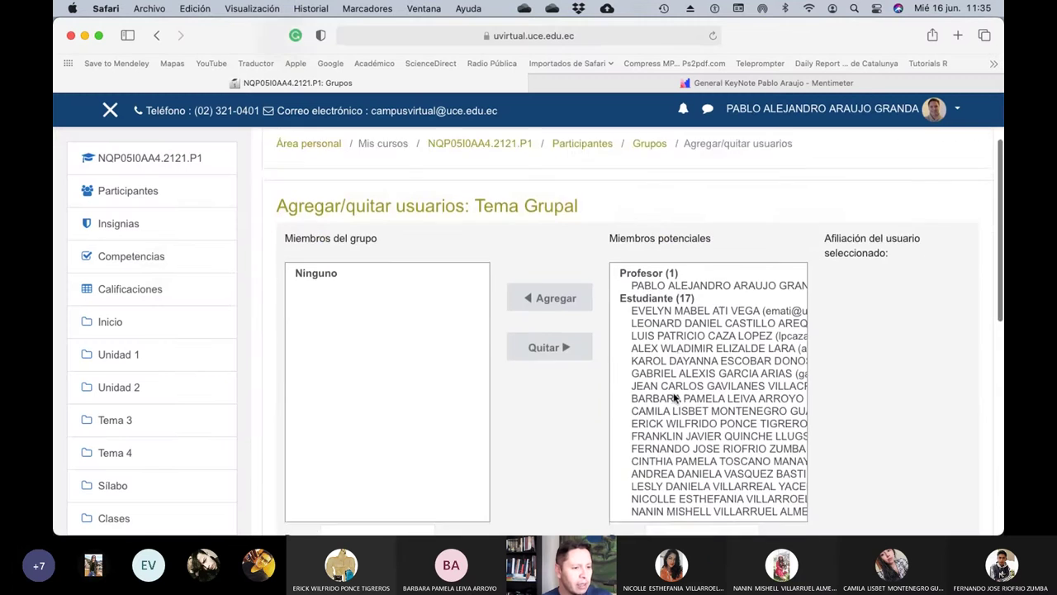
Search the potential members by surname for the student in row 11 of the topics list and add them to Tema Grupal
left_click(683, 420)
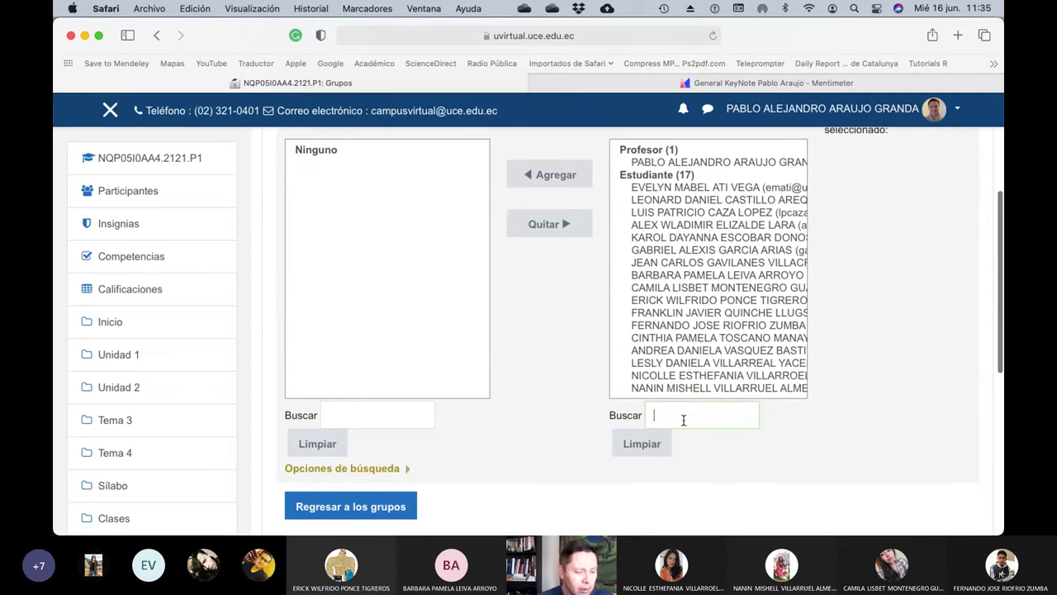
type("Casti")
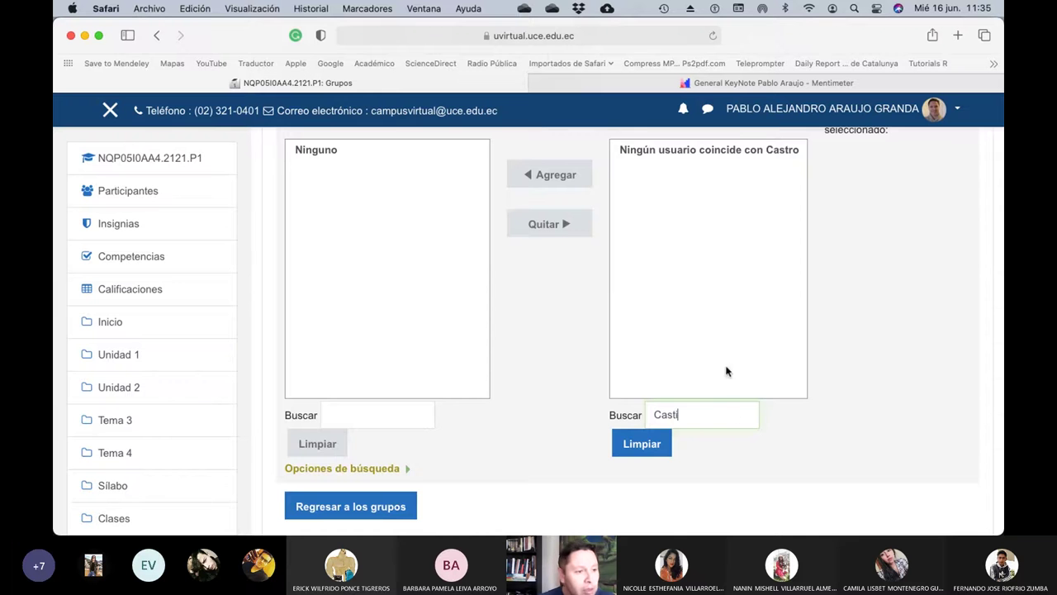
left_click(693, 163)
left_click(524, 176)
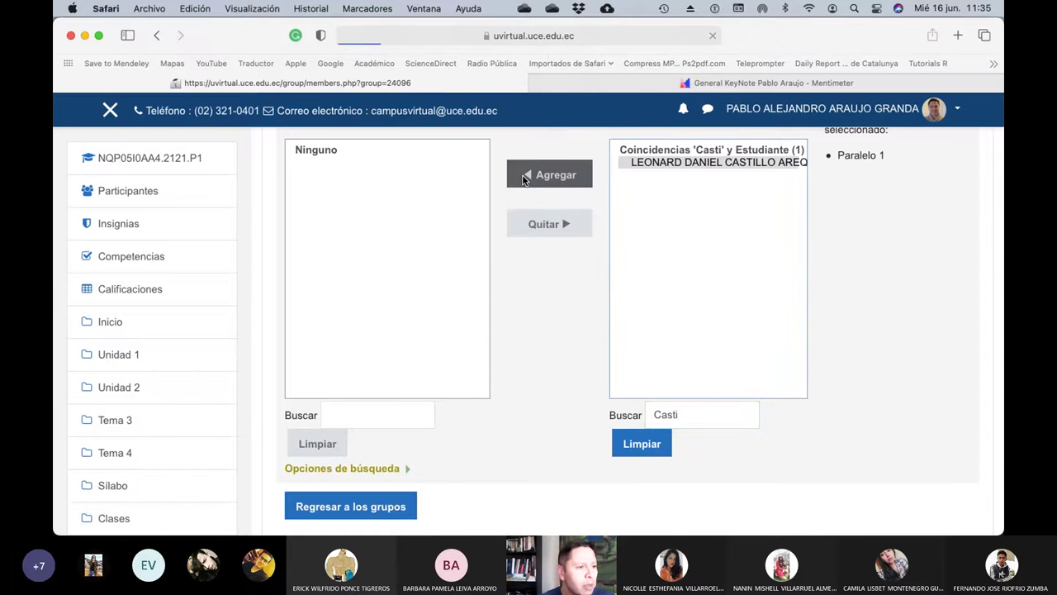
Look up the next student without a topic in the Excel list, row 14, and add them to Tema Grupal by surname search
key("super+Tab")
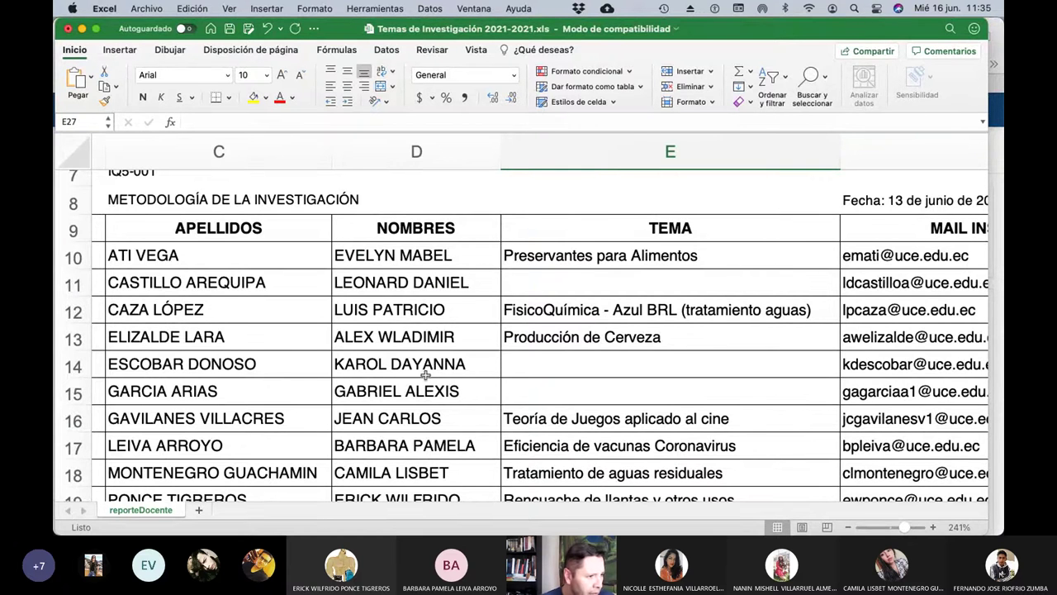
key("super+Tab")
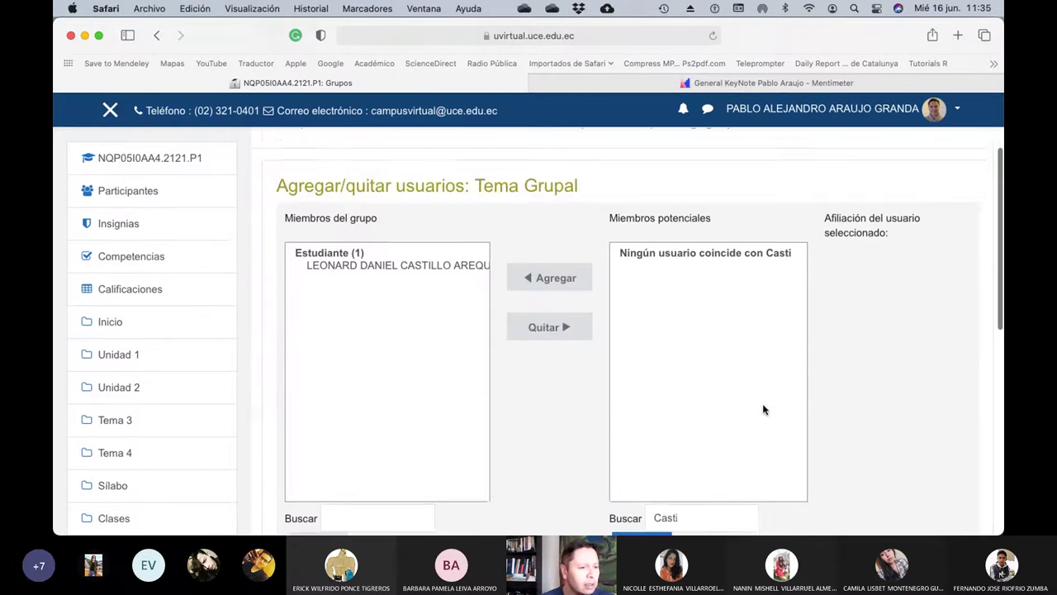
scroll(763, 410, "down", 2)
left_click(706, 455)
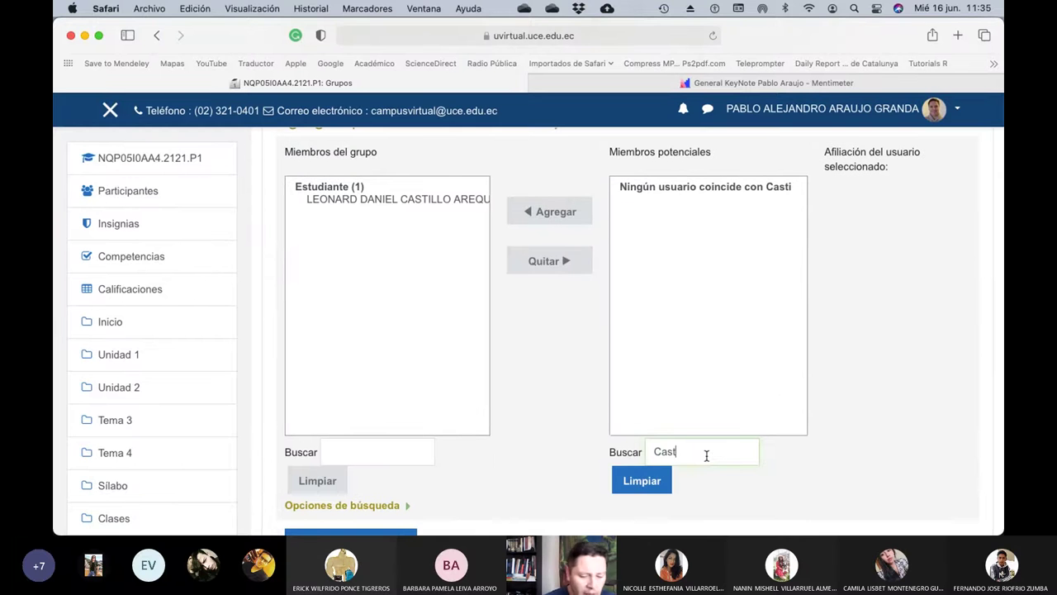
key("BackSpace")
type("Escobar")
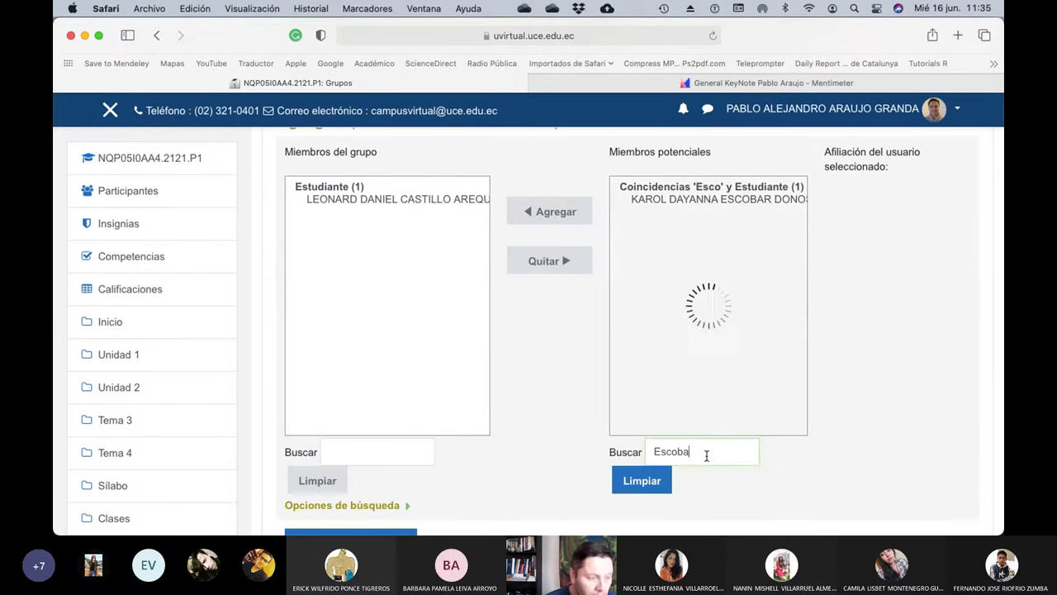
left_click(692, 199)
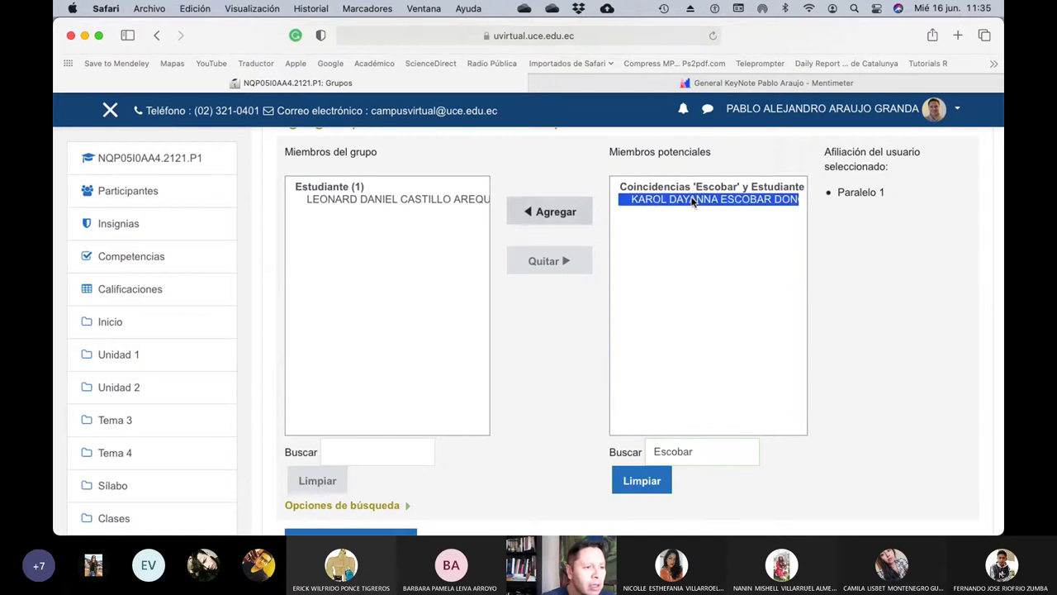
left_click(570, 214)
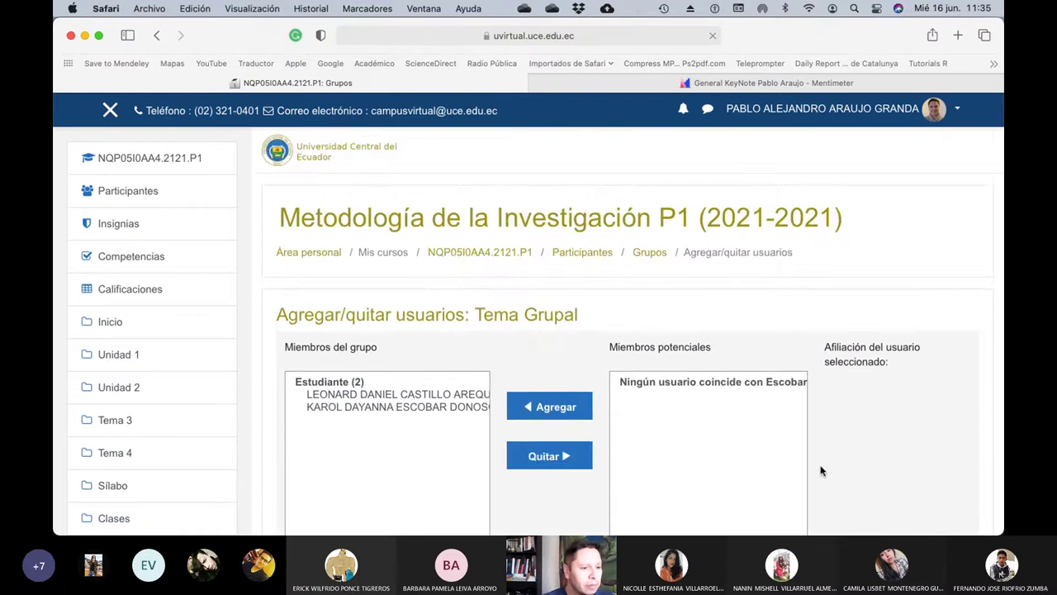
Find the student from row 15 of the topics list by surname among the potential members and add them to Tema Grupal
scroll(854, 461, "down", 3)
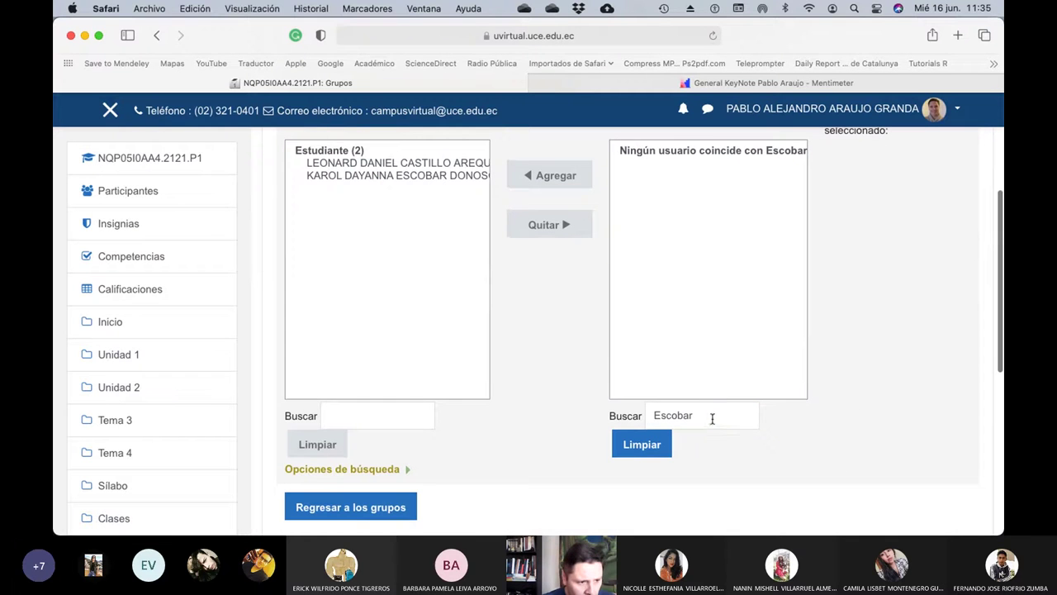
left_click_drag(709, 418, 634, 416)
type("GArci")
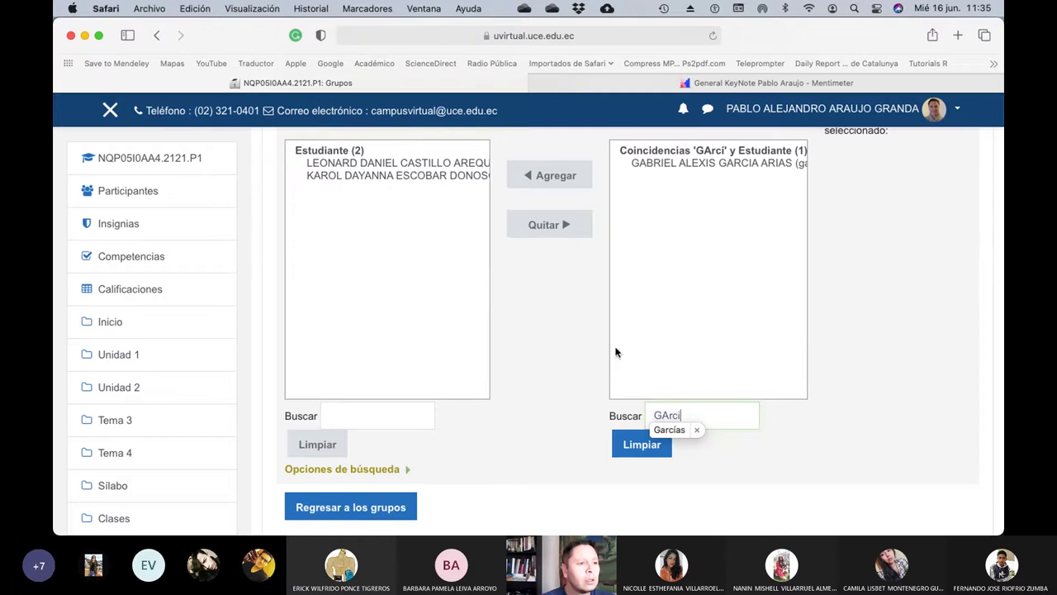
left_click(668, 164)
left_click(552, 178)
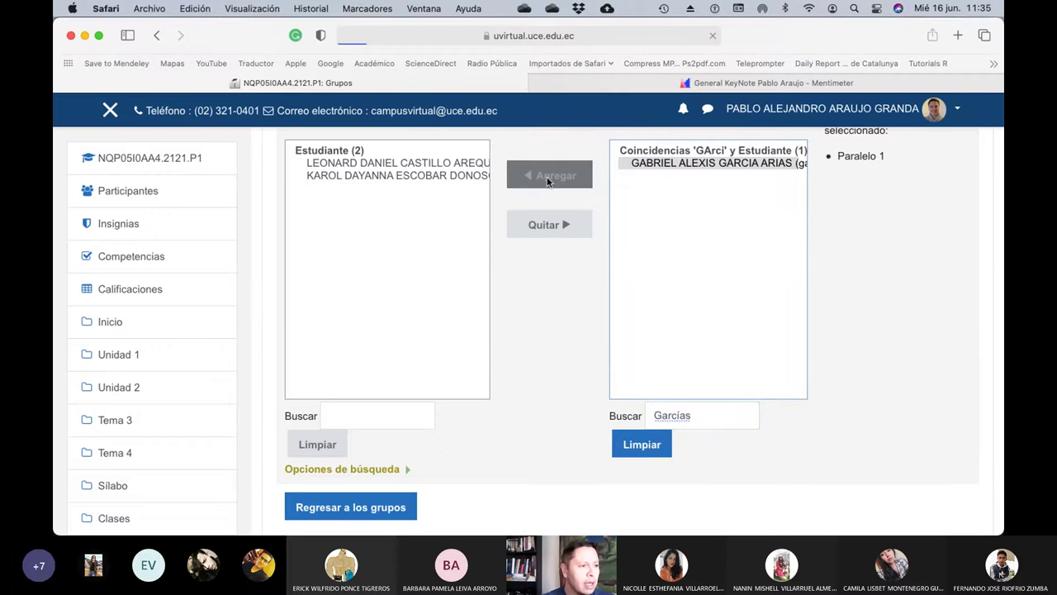
Check the Excel list for the next empty topic, row 20, and add that student to Tema Grupal by surname search
key("super+Tab")
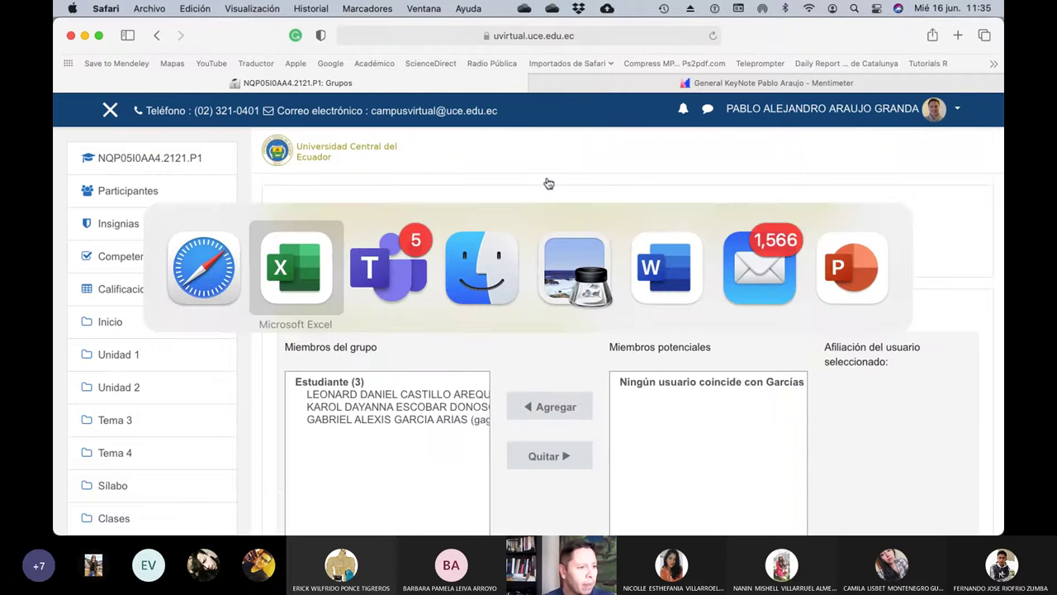
scroll(455, 366, "down", 10)
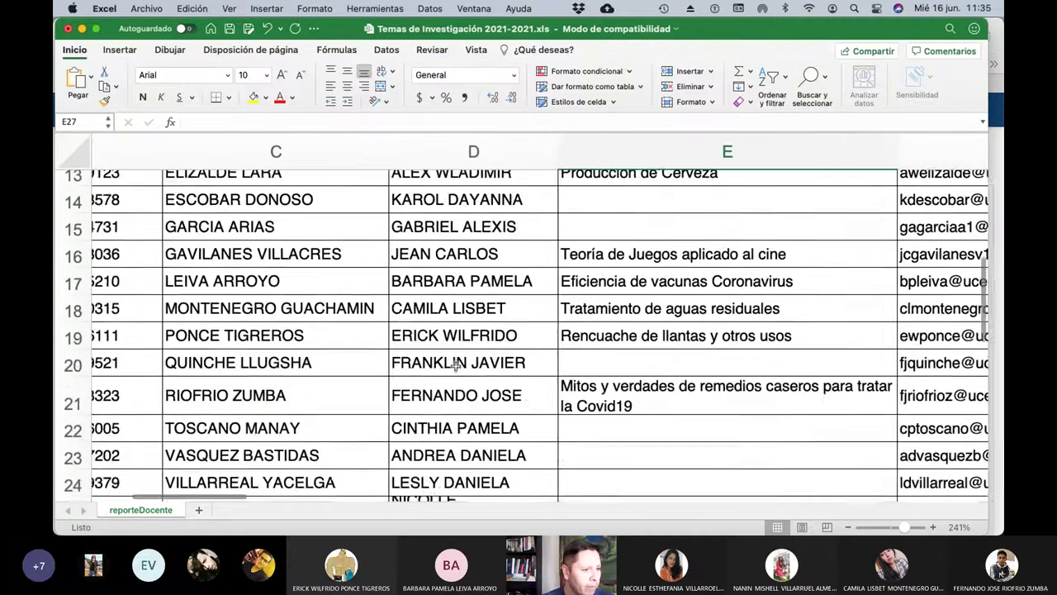
key("super+Tab")
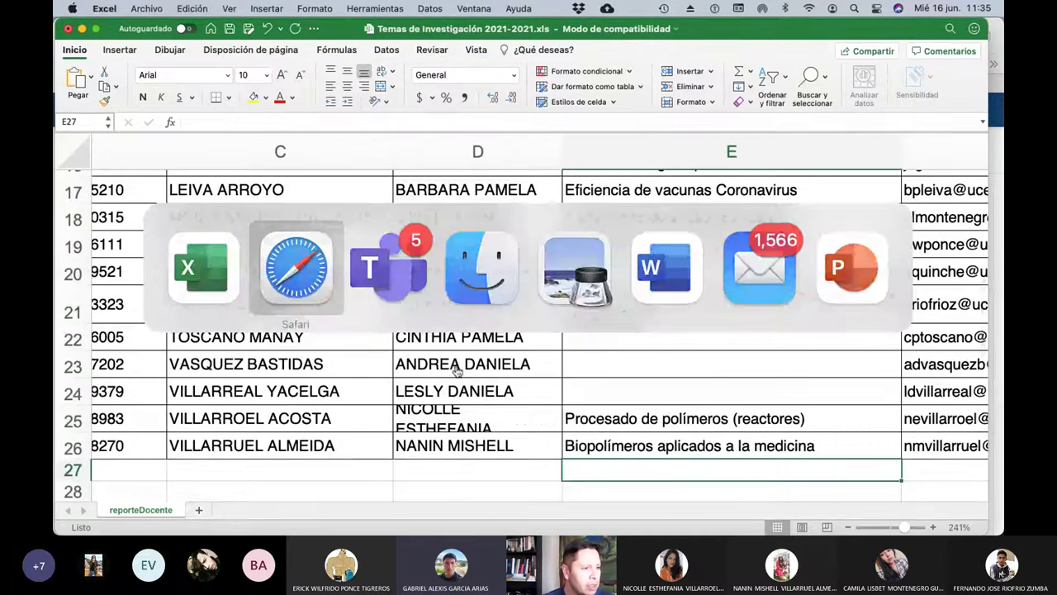
scroll(678, 403, "down", 5)
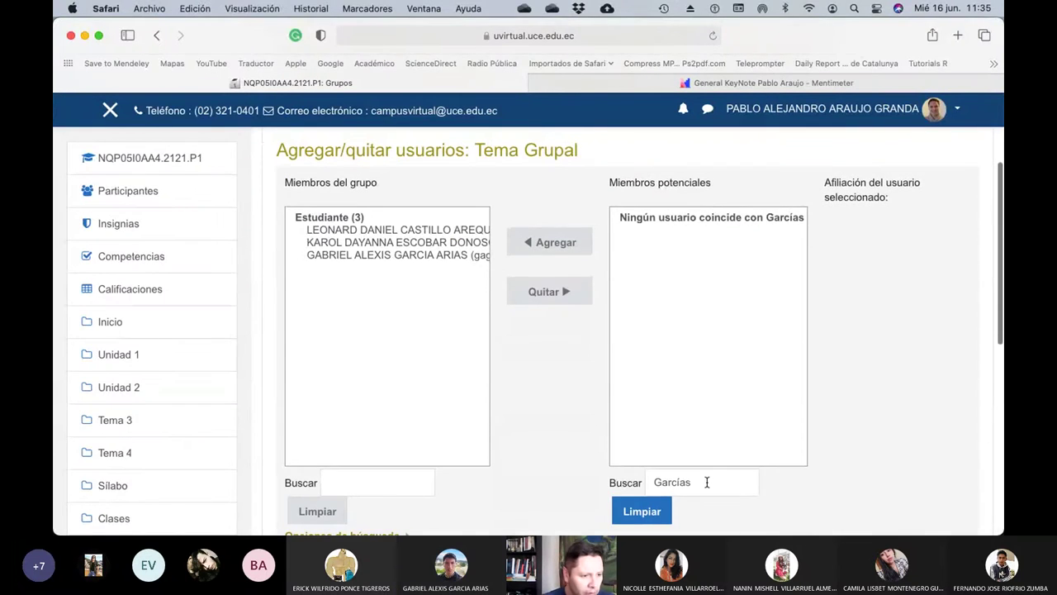
left_click(706, 482)
key("BackSpace")
key("BackSpace")
key("BackSpace")
key("BackSpace")
key("BackSpace")
key("BackSpace")
key("BackSpace")
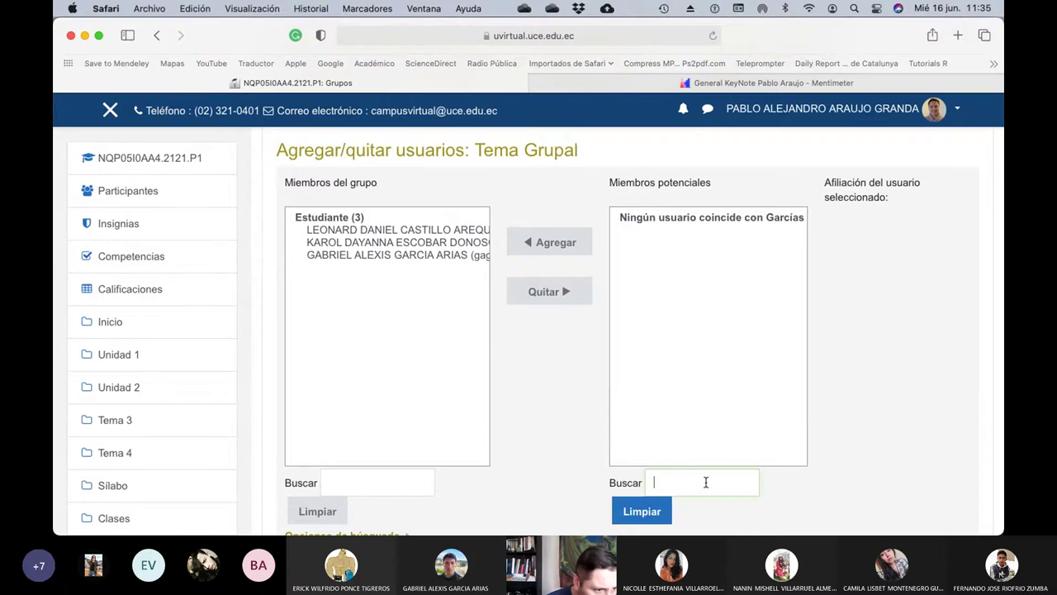
type("Quinche")
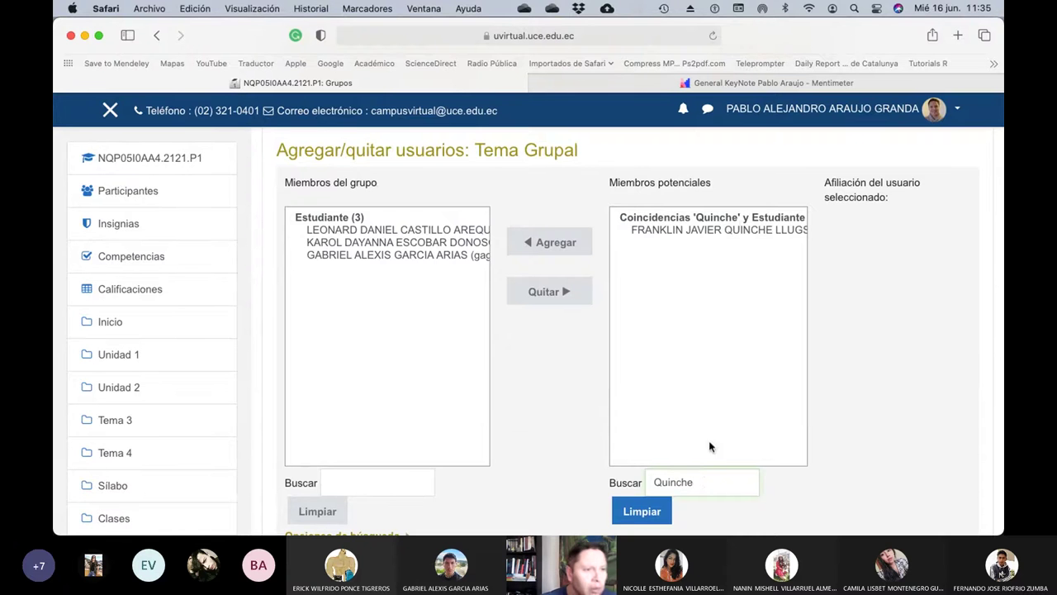
left_click(716, 230)
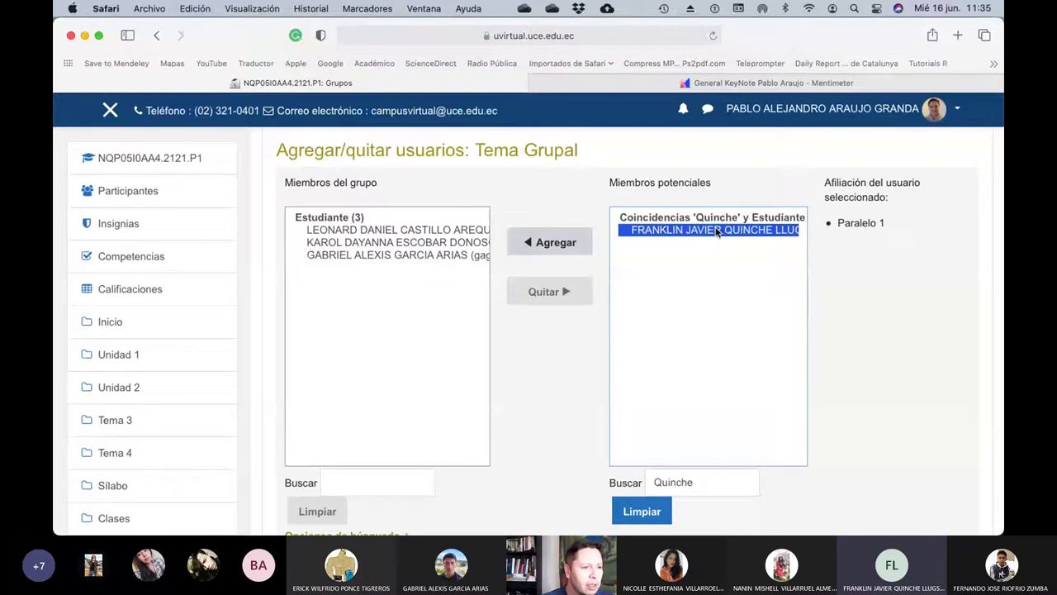
left_click(555, 242)
Look up the next student without a topic in the Excel list, row 22, and add them to Tema Grupal by surname search
key("super+Tab")
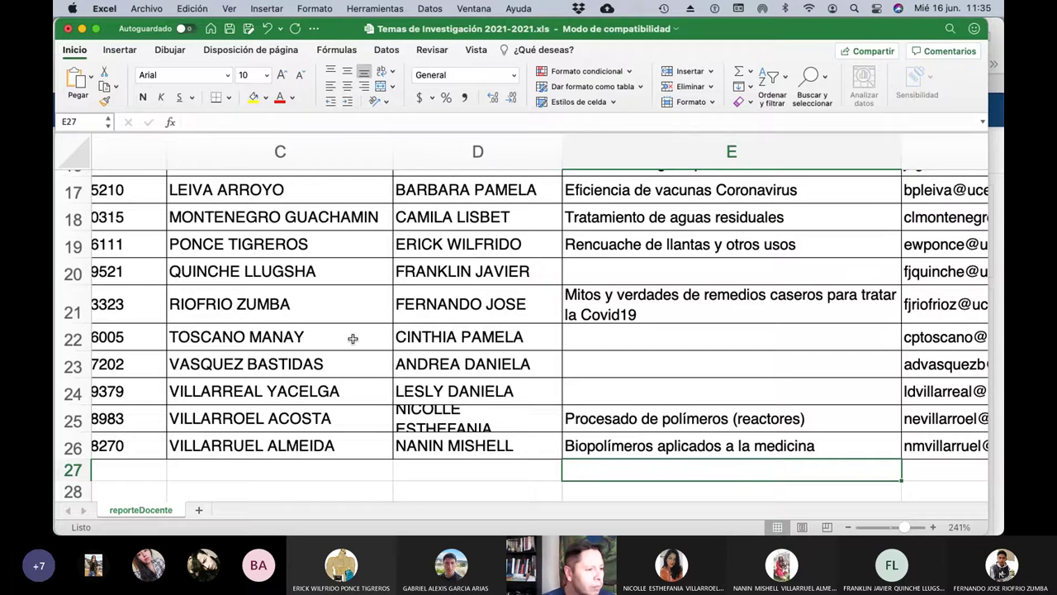
key("super+Tab")
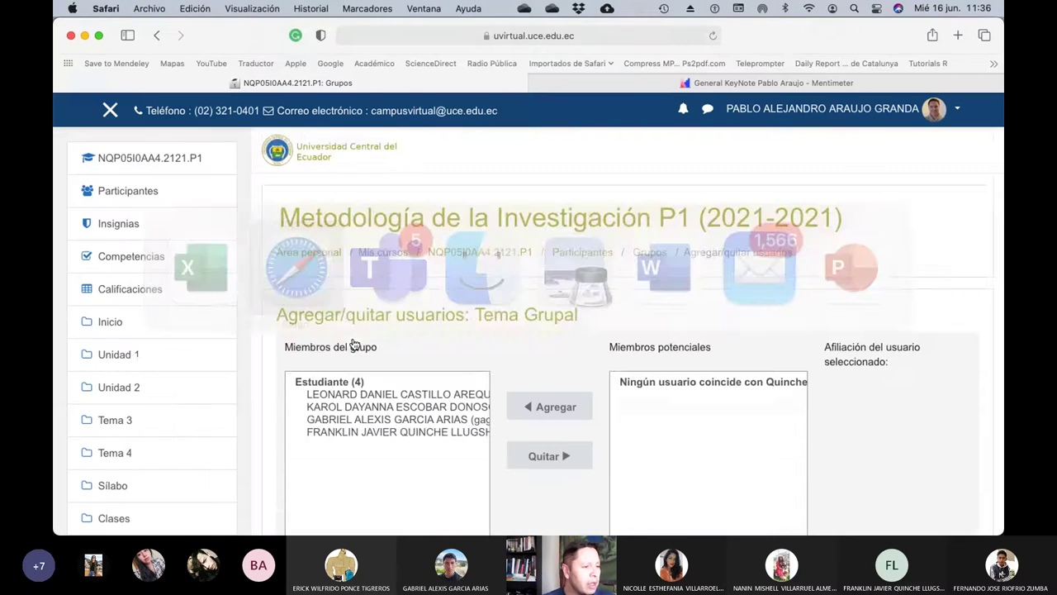
scroll(831, 397, "down", 5)
left_click(726, 443)
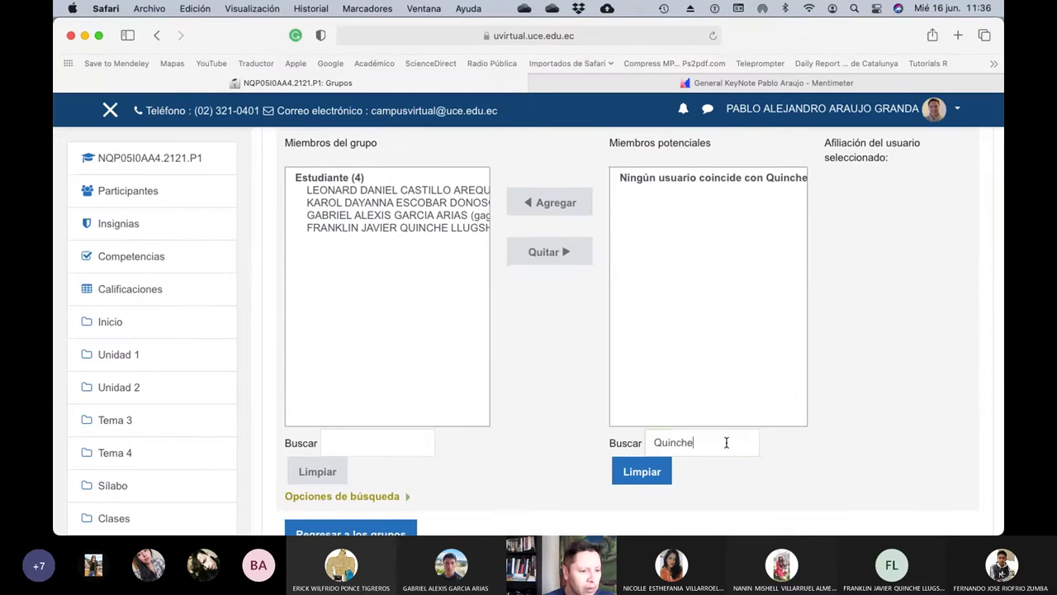
key("BackSpace")
key("BackSpace")
key("BackSpace")
key("BackSpace")
key("BackSpace")
key("BackSpace")
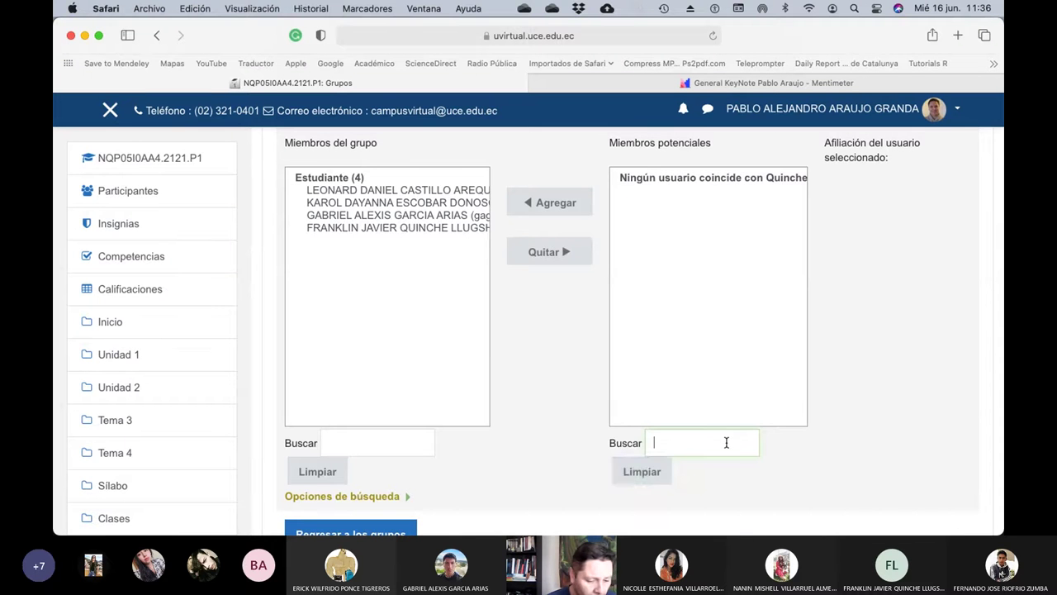
type("to")
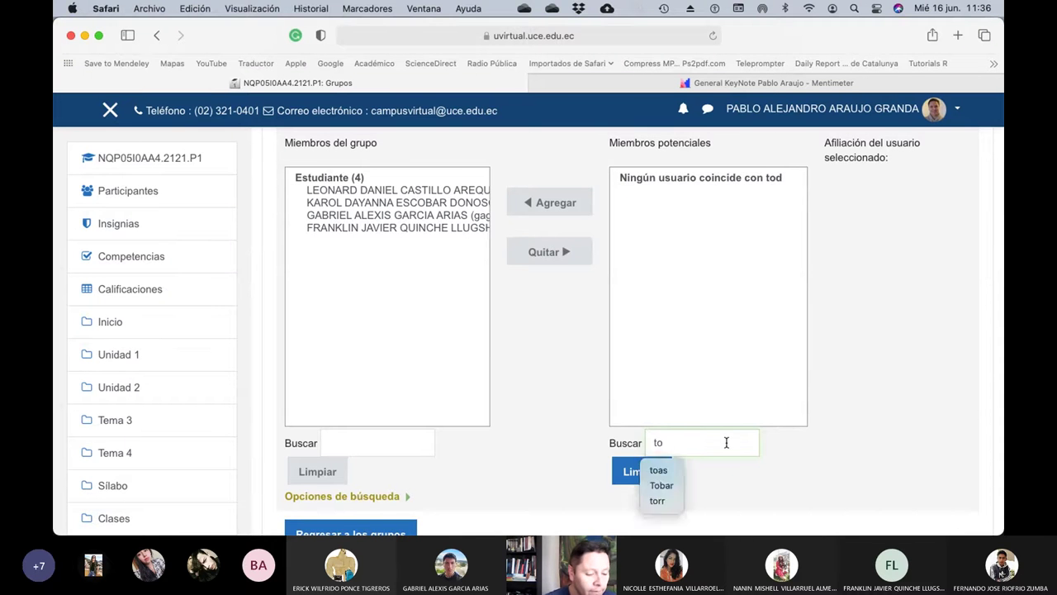
type("ds")
left_click(729, 190)
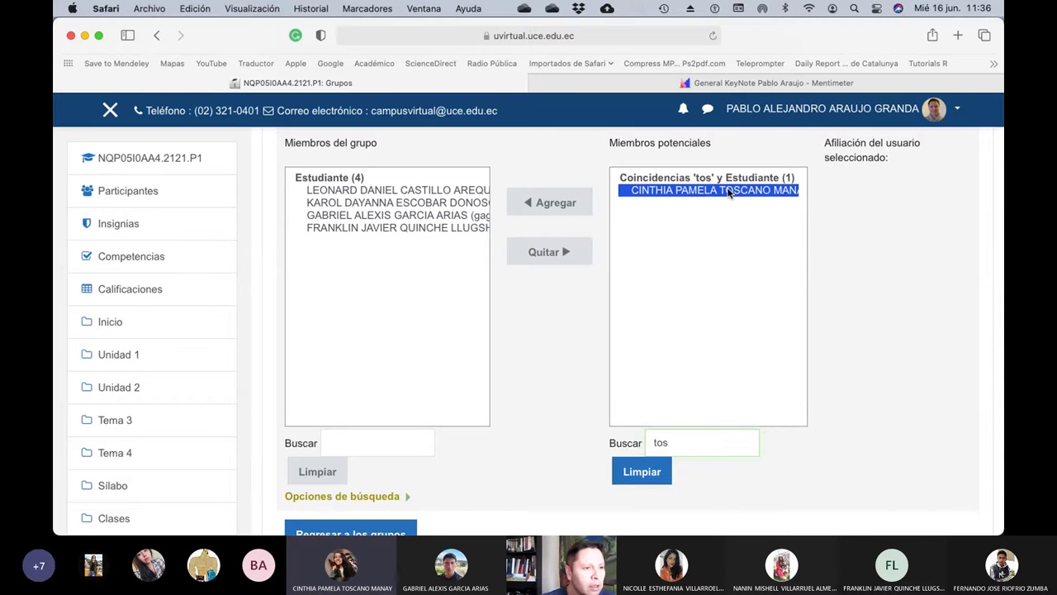
left_click(533, 203)
Check row 23 of the Excel topics list, find that student by surname among the potential members and add them to Tema Grupal
key("super+Tab")
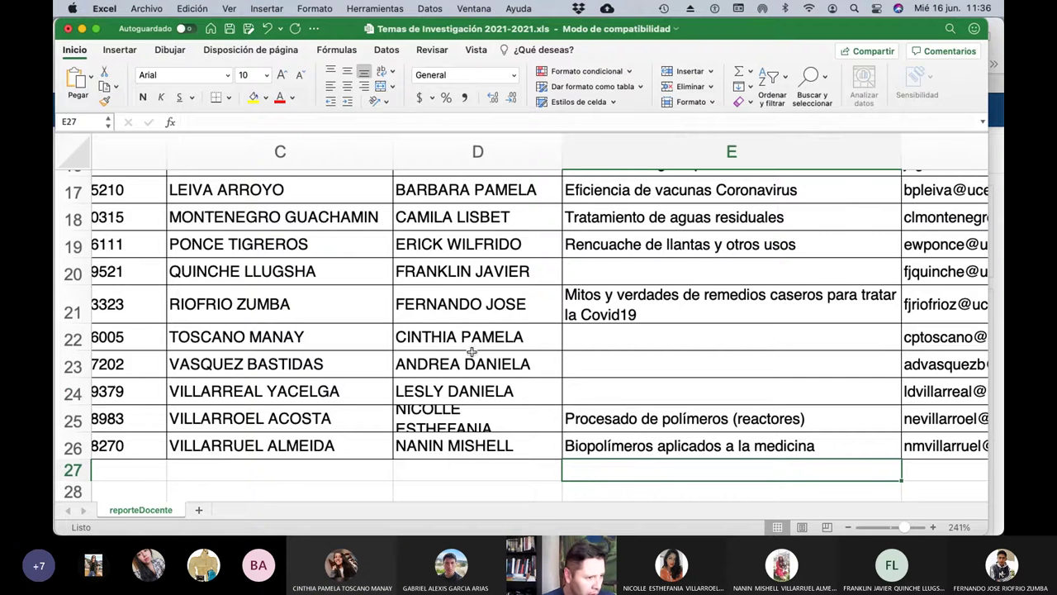
key("super+Tab")
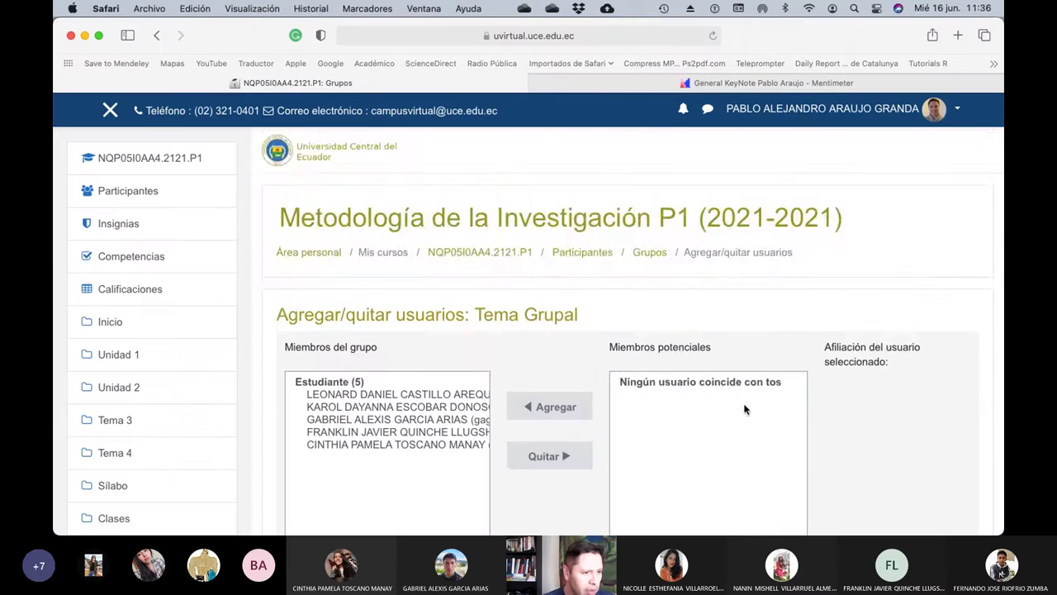
left_click(692, 505)
key("BackSpace")
key("BackSpace")
key("BackSpace")
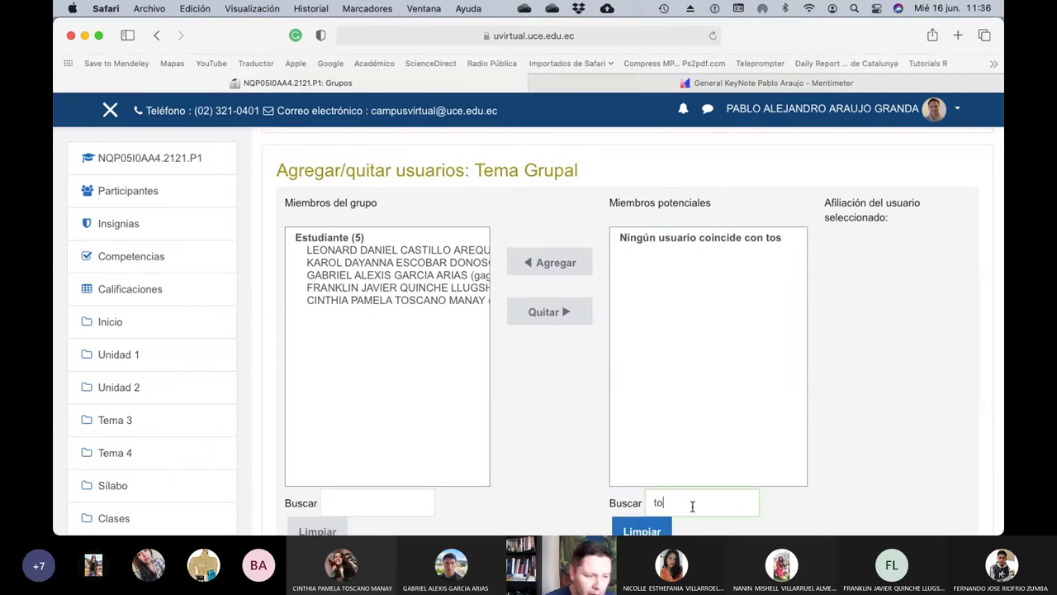
type("vasque")
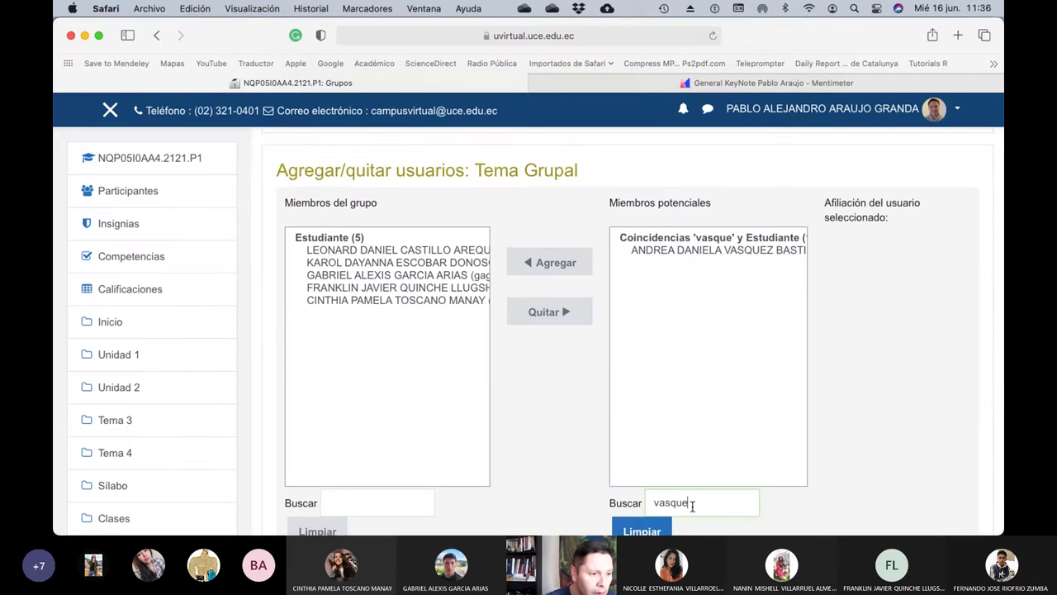
left_click(711, 249)
left_click(561, 263)
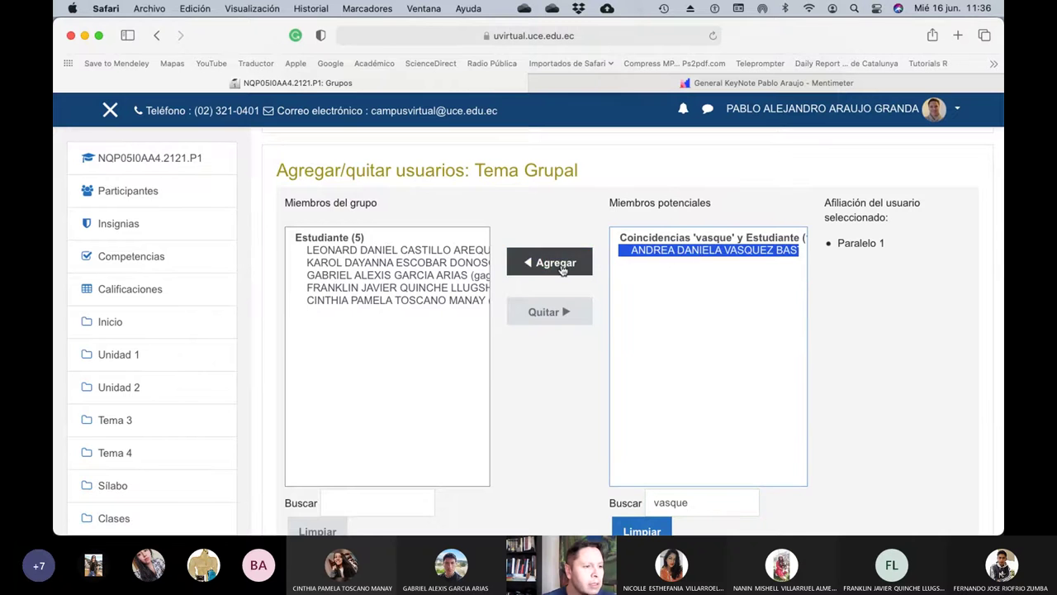
Take the student from row 24 of the Excel list, search their surname in the potential members and add them to Tema Grupal
key("super+Tab")
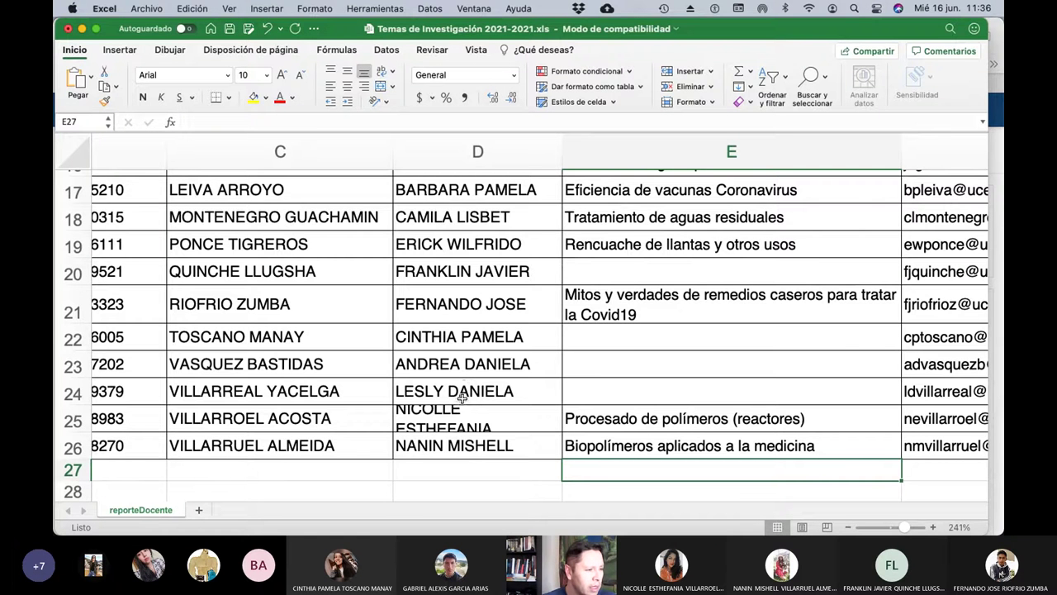
key("super+Tab")
scroll(787, 408, "down", 5)
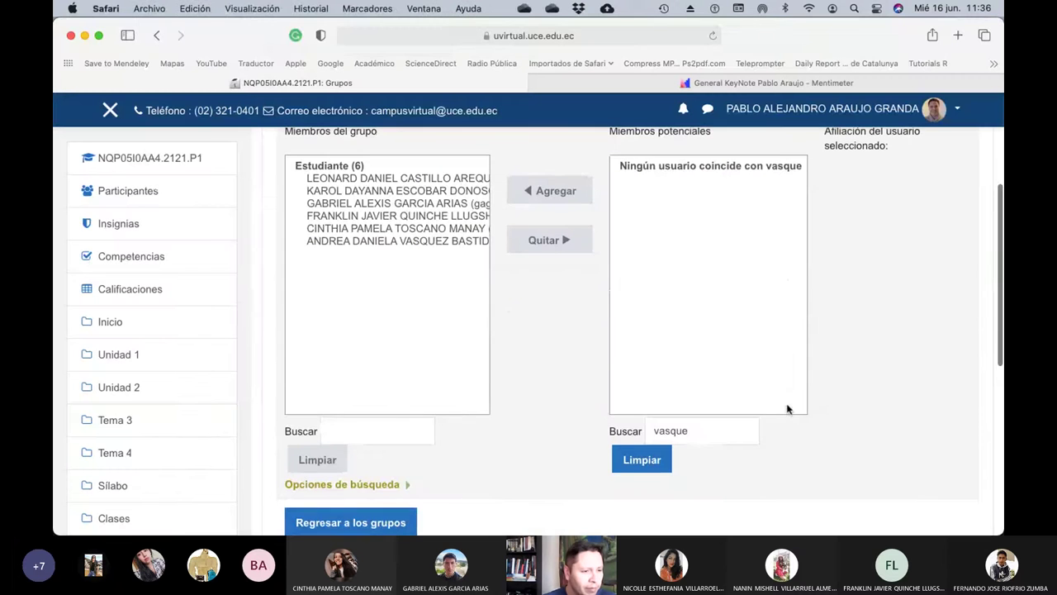
key("BackSpace")
key("BackSpace")
key("BackSpace")
key("BackSpace")
key("BackSpace")
key("BackSpace")
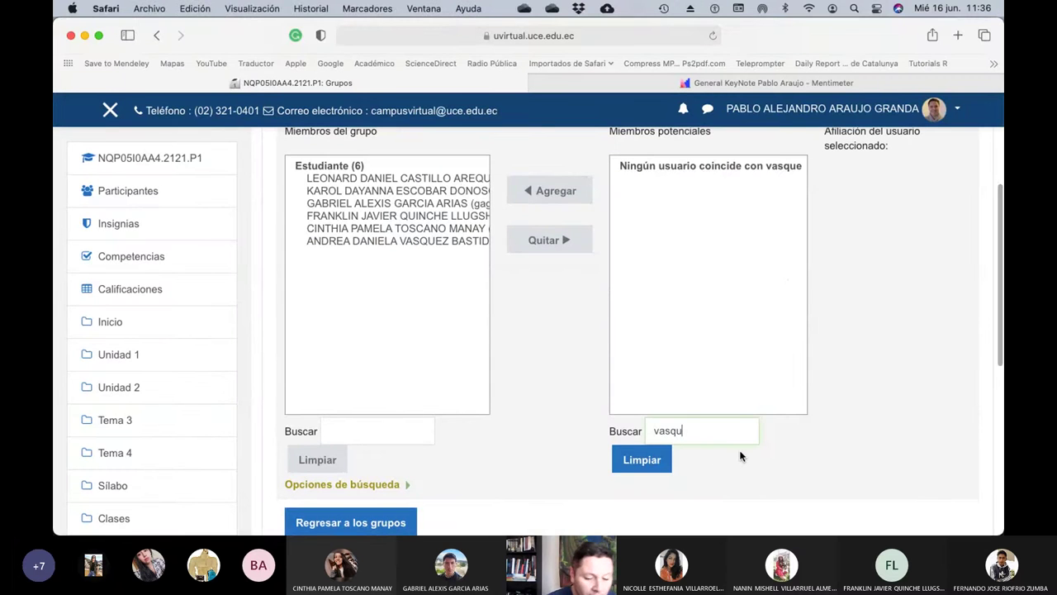
type("Villare")
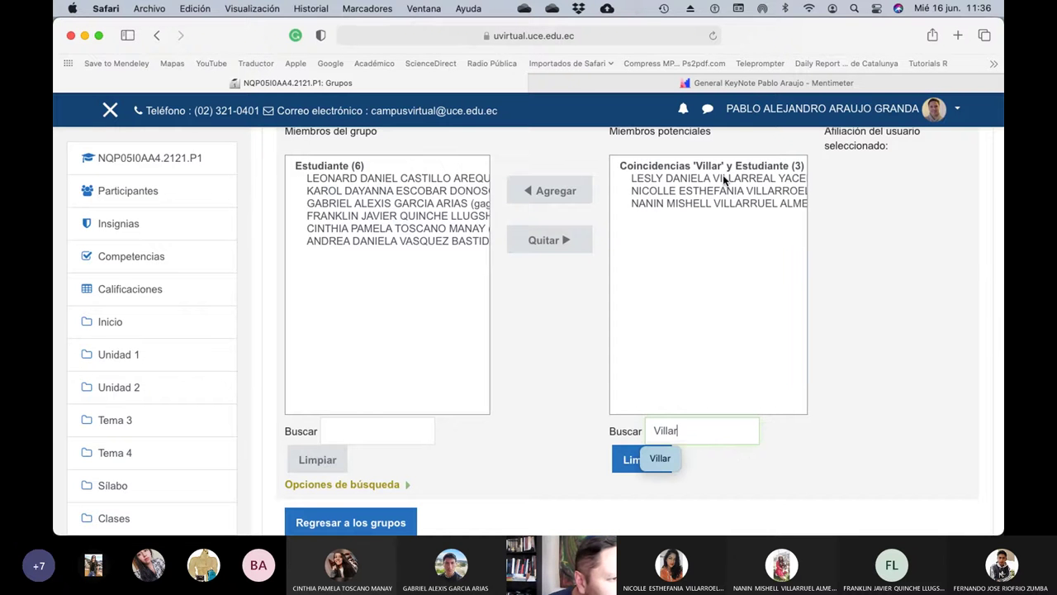
left_click(722, 177)
left_click(552, 190)
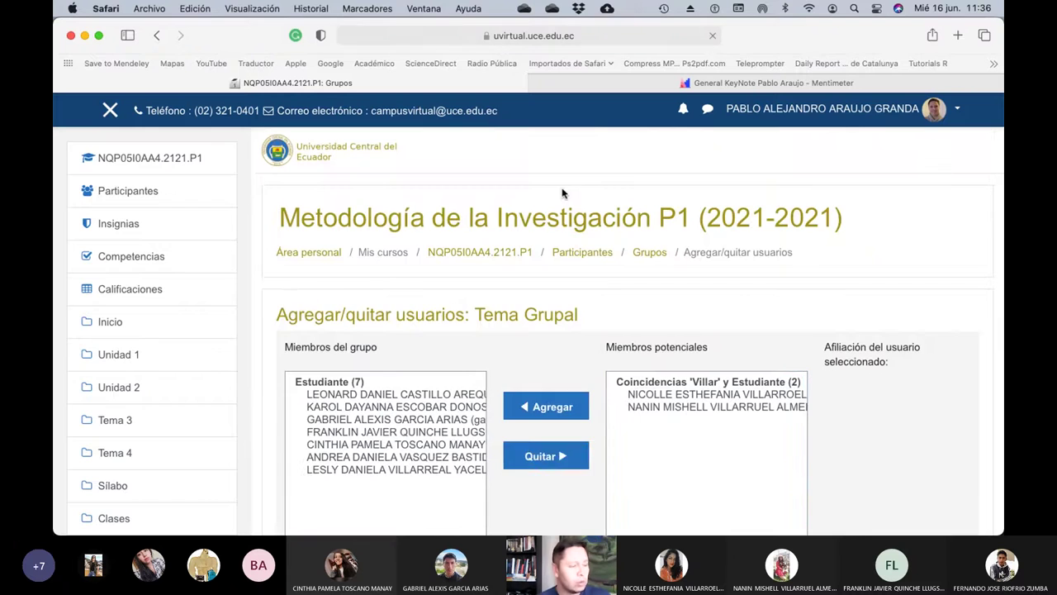
Recheck the Excel list for remaining students without a topic, and return from the Tema Grupal membership page to the course groups overview
key("super+Tab")
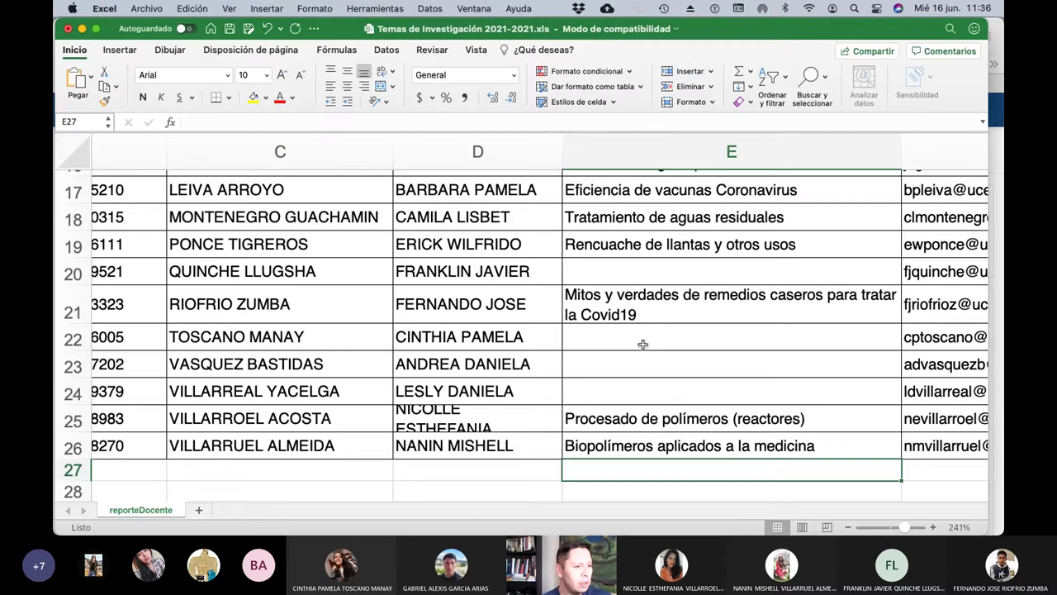
scroll(637, 345, "down", 3)
scroll(636, 345, "up", 10)
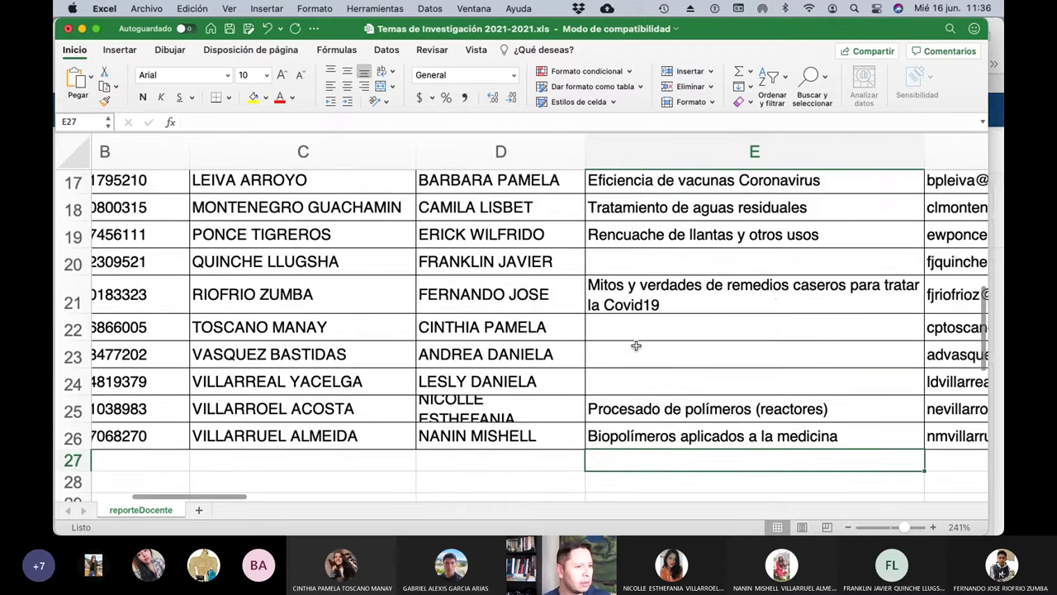
scroll(636, 345, "left", 2)
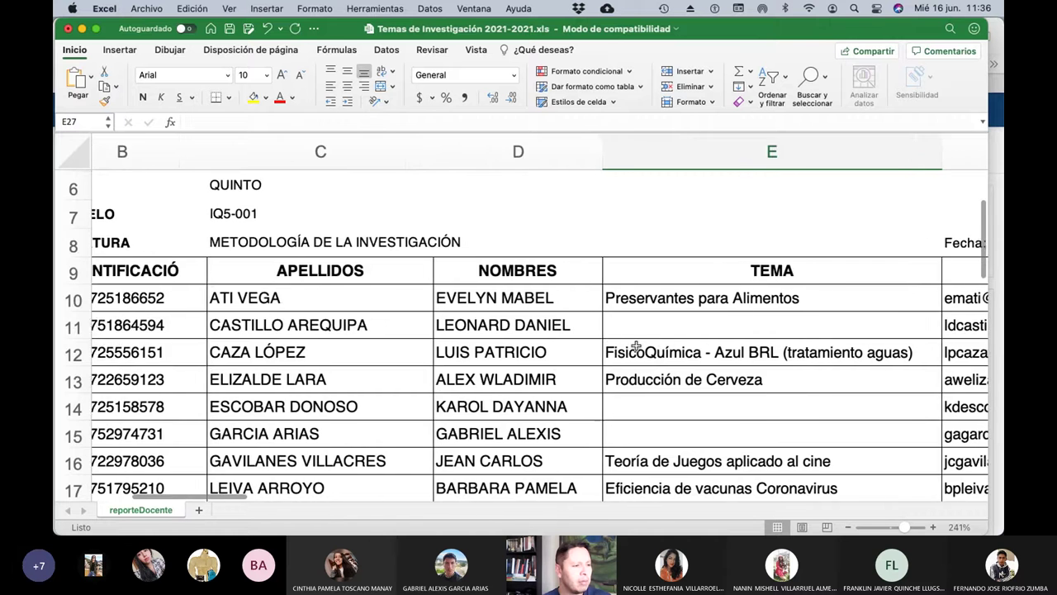
scroll(636, 346, "down", 4)
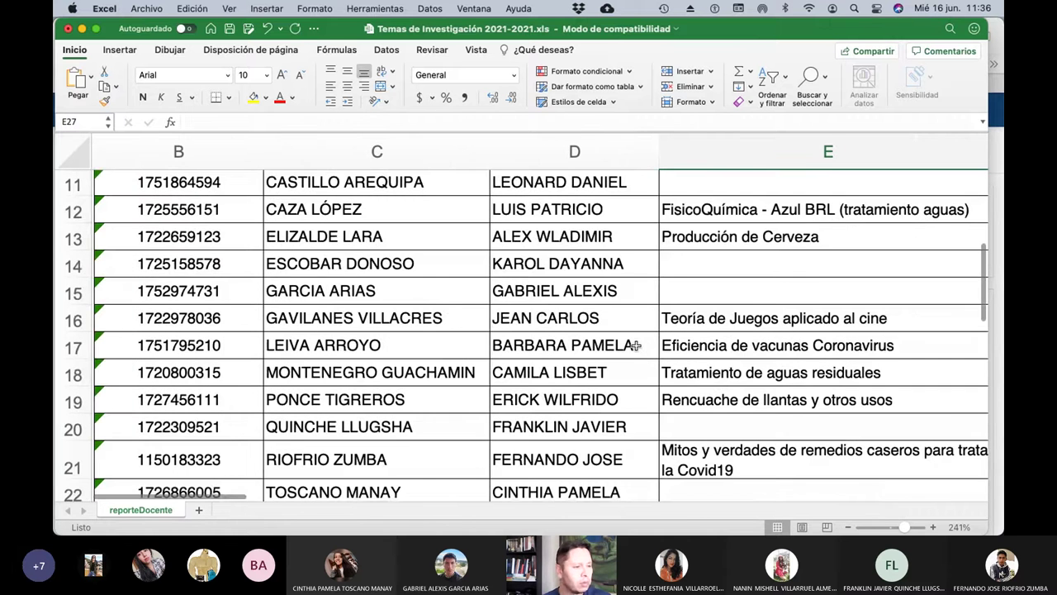
key("super+Tab")
scroll(638, 351, "left", 1)
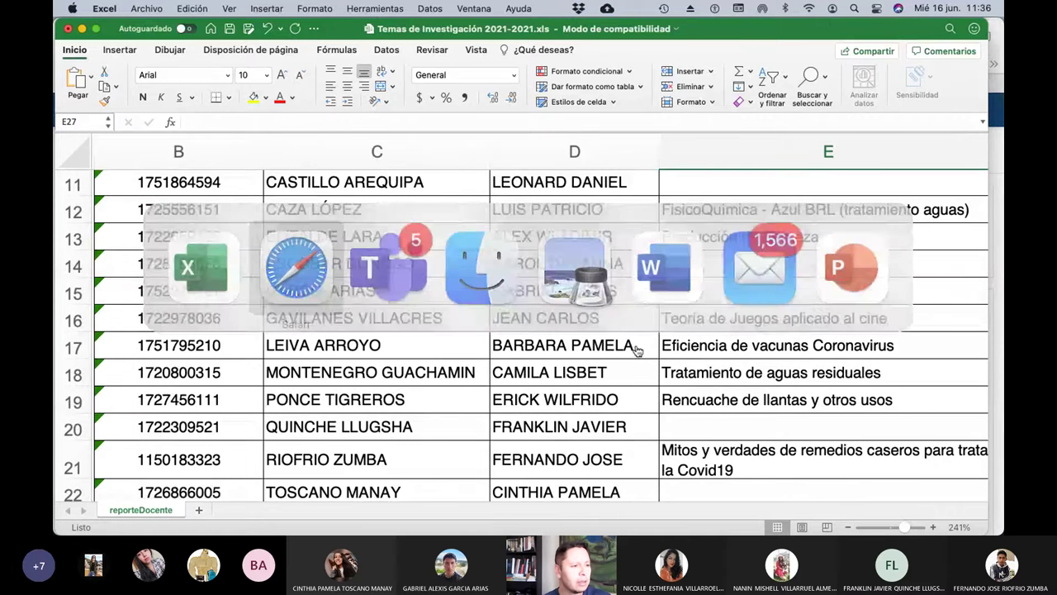
scroll(620, 348, "down", 5)
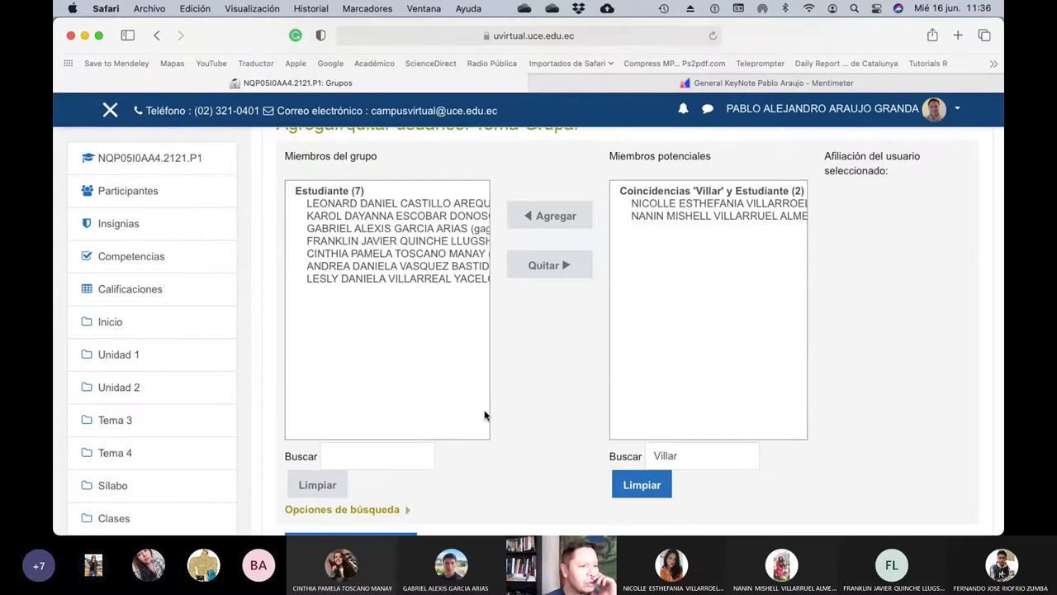
scroll(484, 415, "down", 4)
left_click(364, 390)
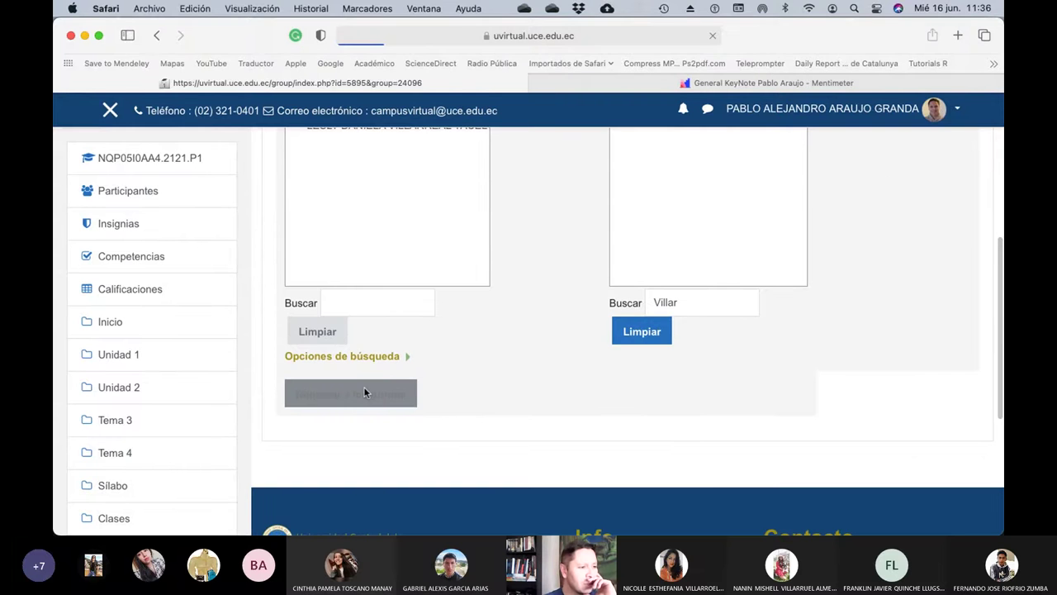
scroll(543, 399, "down", 2)
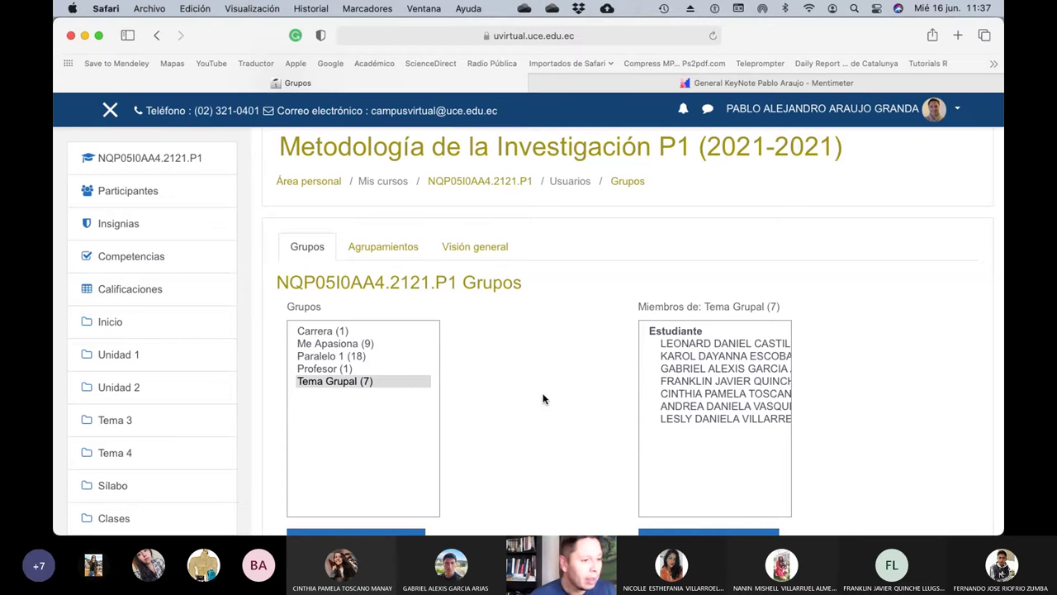
Switch to Excel and save the Temas de Investigación 2021-2021.xls workbook
key("super+Tab")
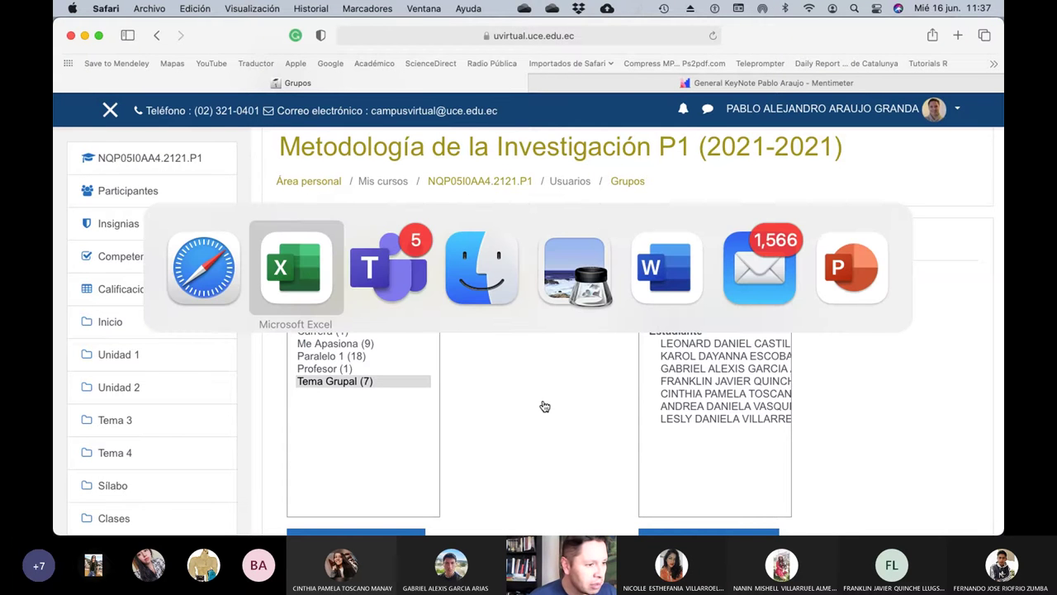
scroll(611, 388, "right", 3)
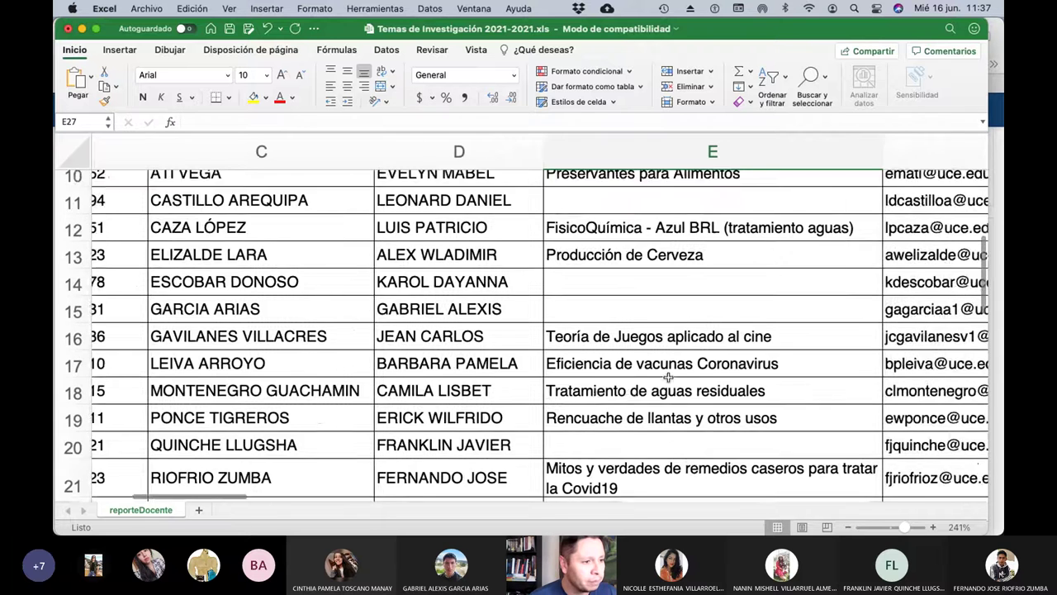
scroll(667, 377, "up", 3)
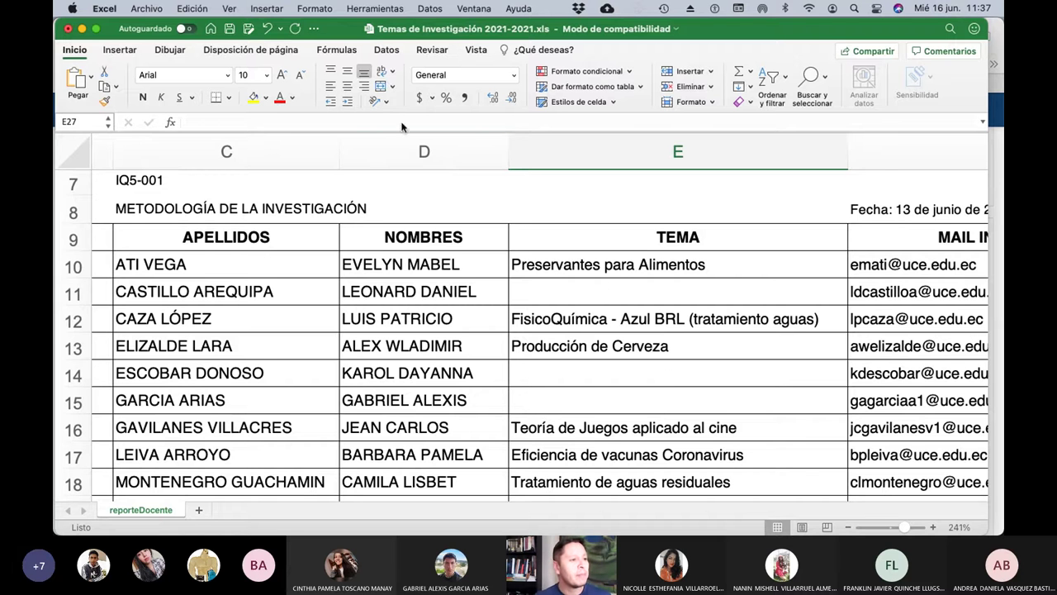
left_click(229, 29)
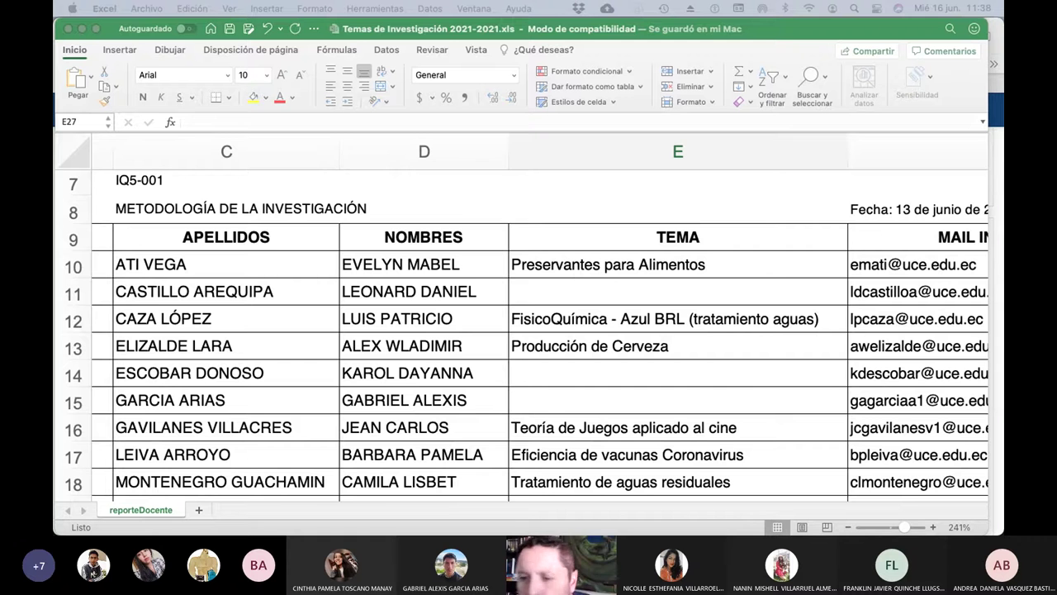
Review the students and their research topics in rows 10 to 26 of the Excel list
scroll(467, 356, "down", 5)
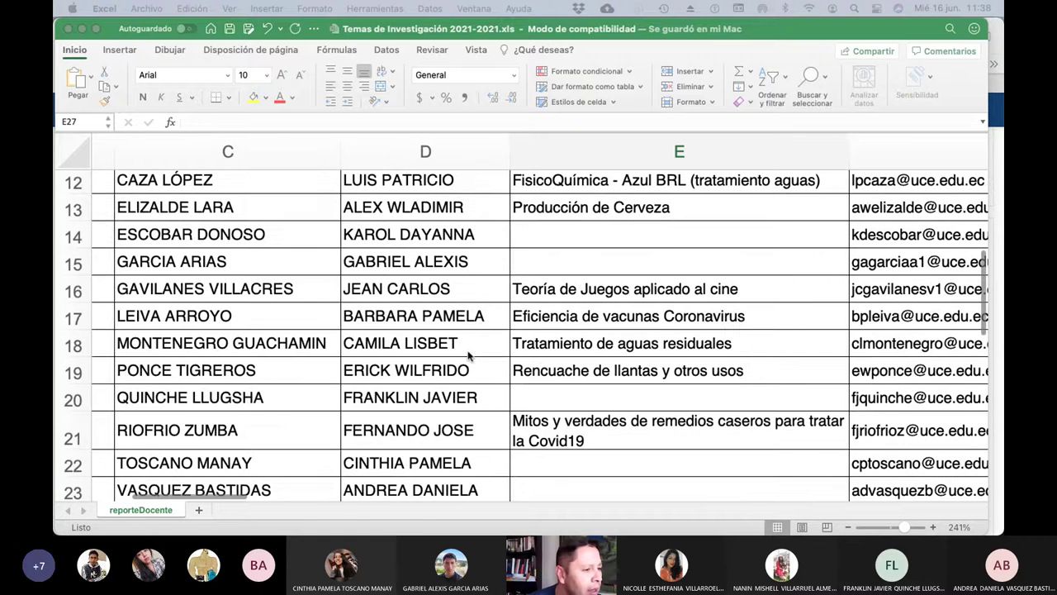
scroll(468, 355, "down", 1)
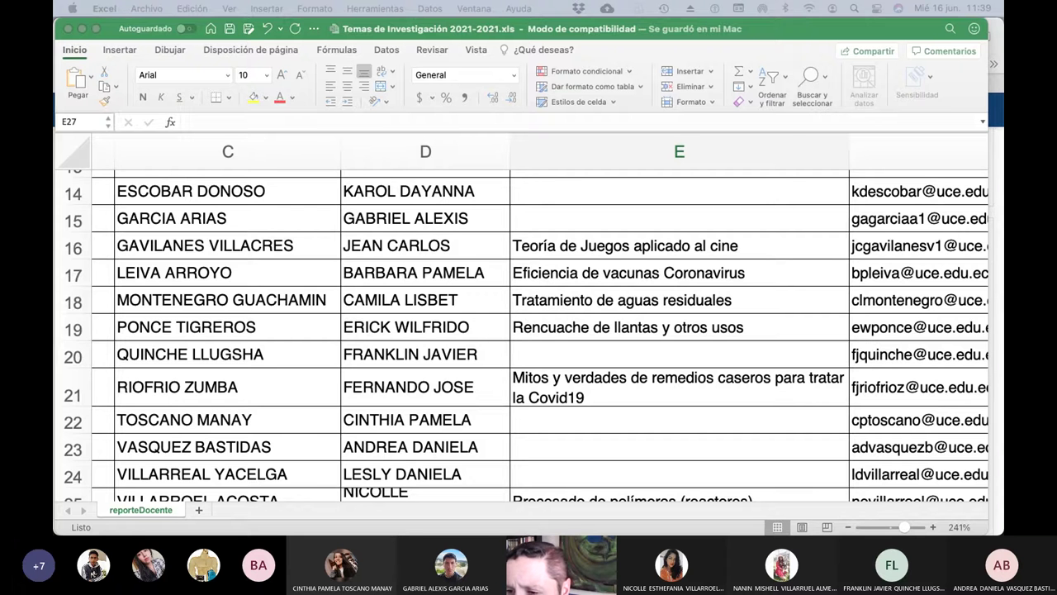
scroll(389, 343, "down", 3)
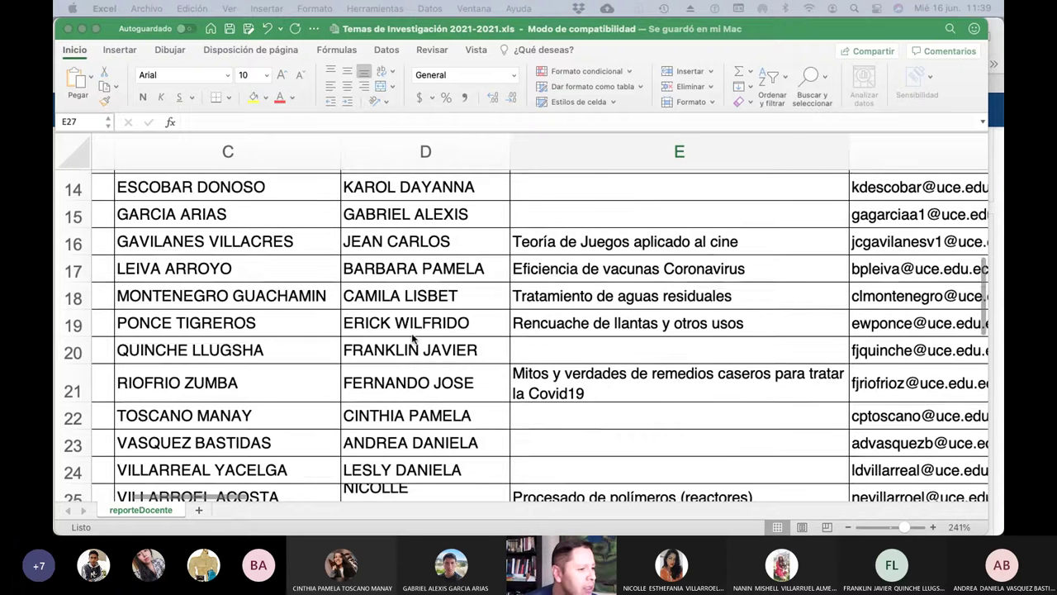
scroll(413, 337, "up", 2)
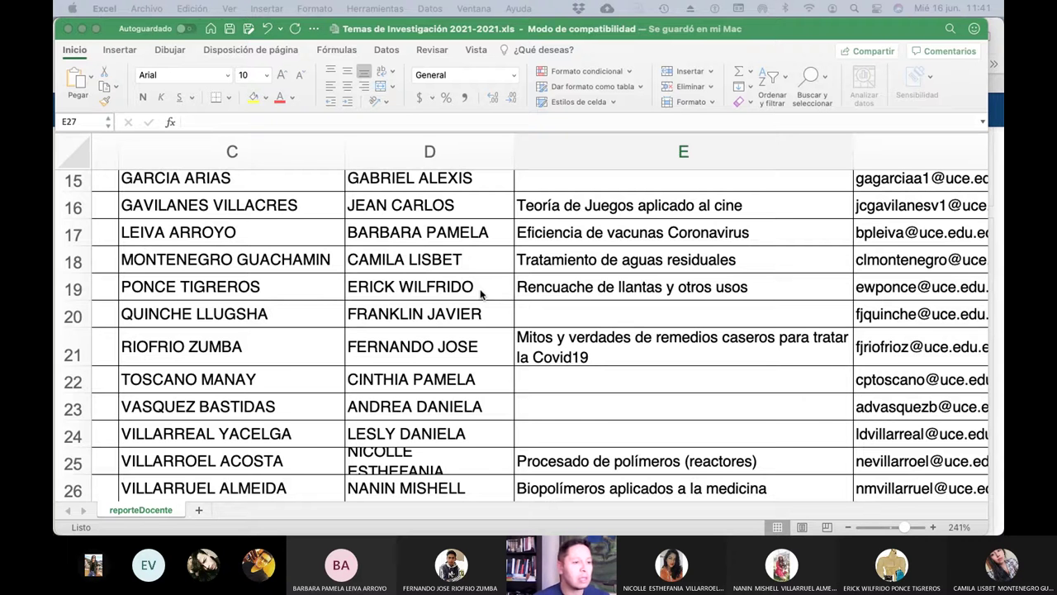
scroll(621, 333, "up", 2)
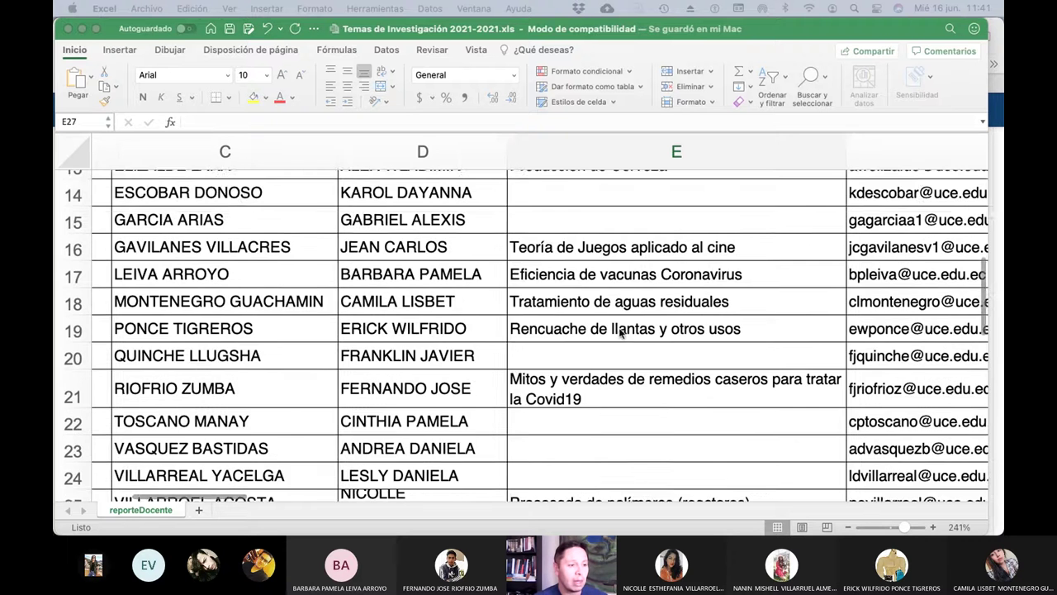
scroll(621, 333, "up", 5)
scroll(622, 333, "down", 7)
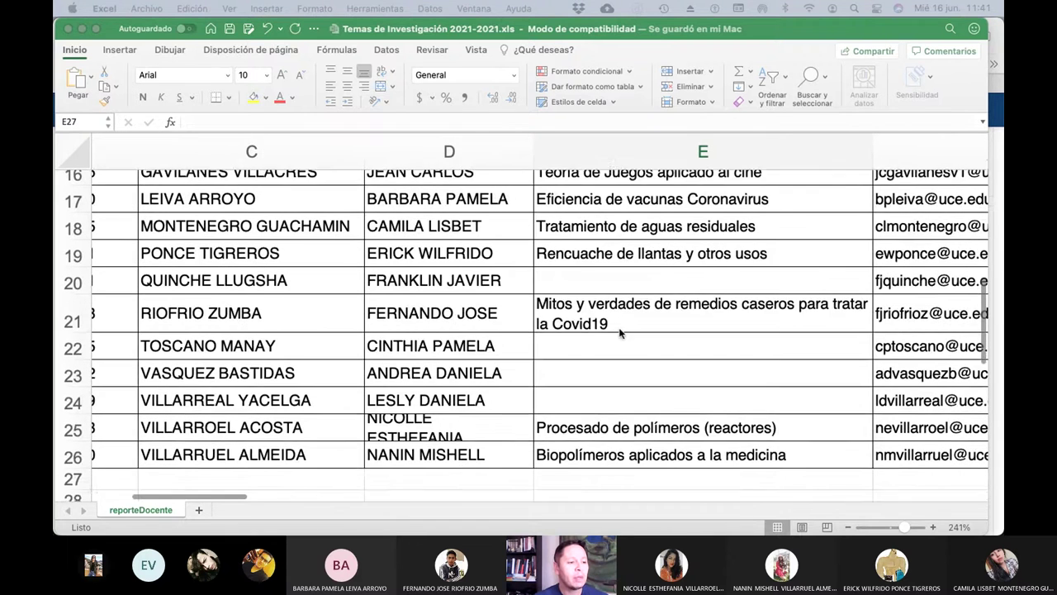
scroll(621, 333, "up", 1)
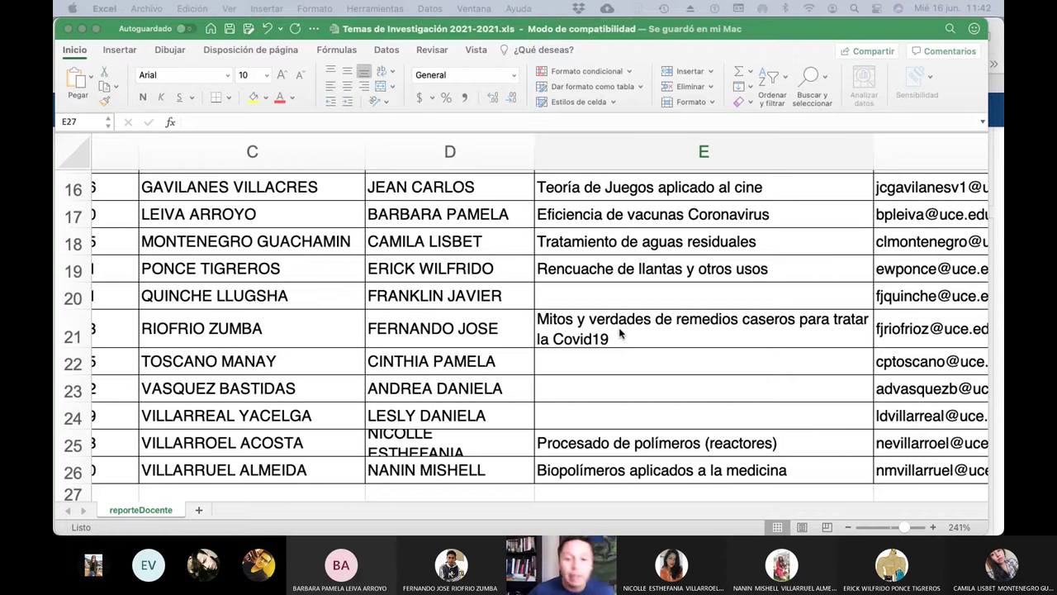
scroll(620, 333, "up", 6)
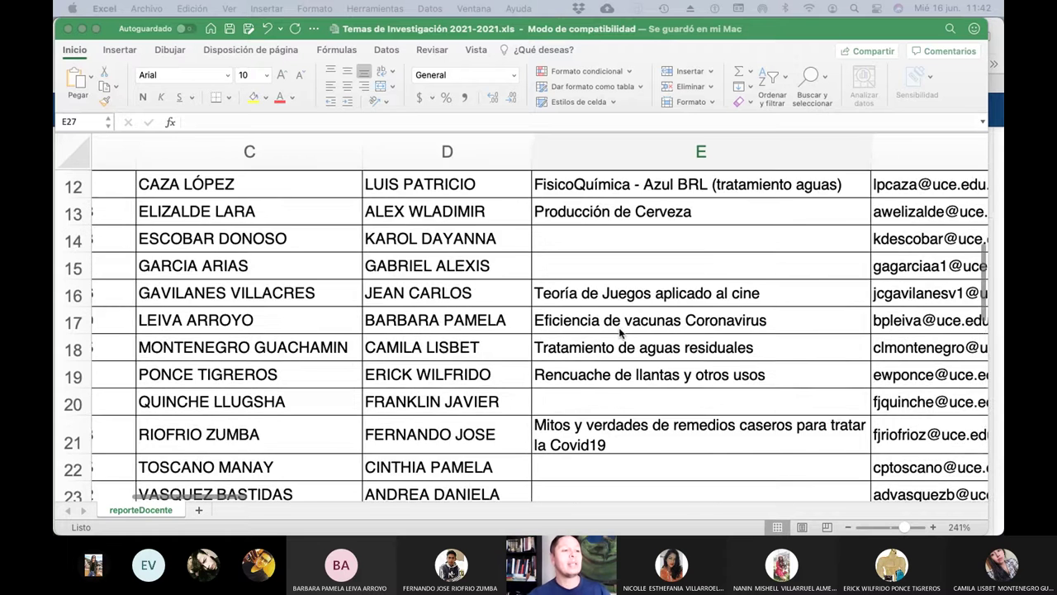
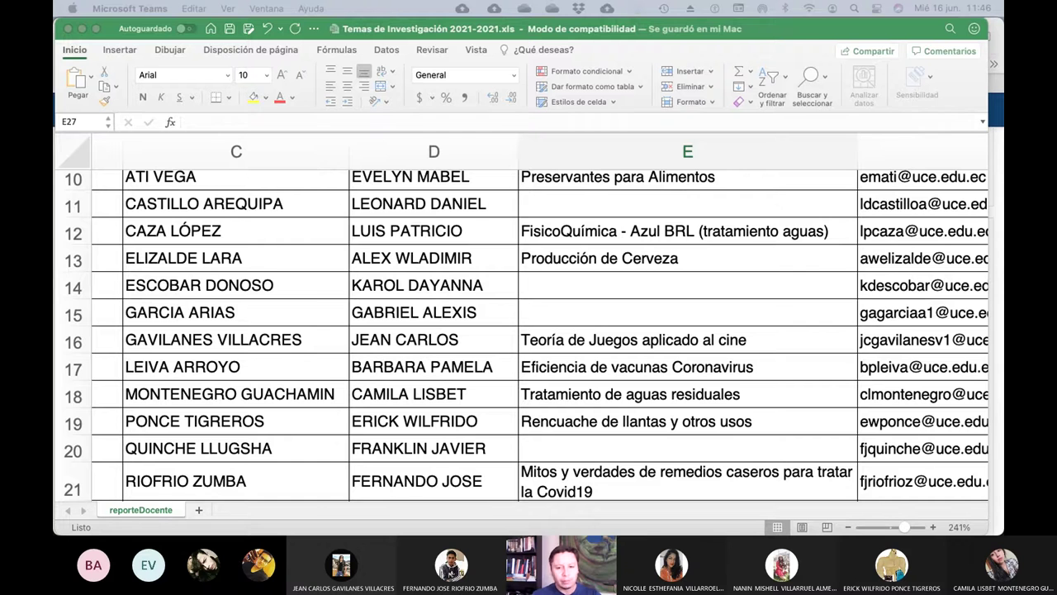
key("super+Tab")
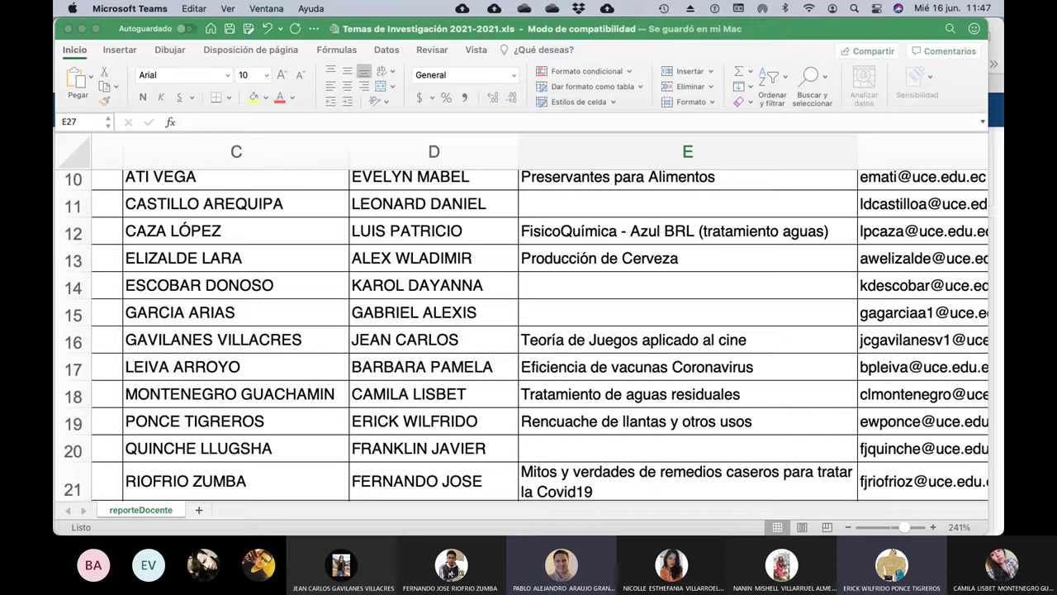
key("super+Tab")
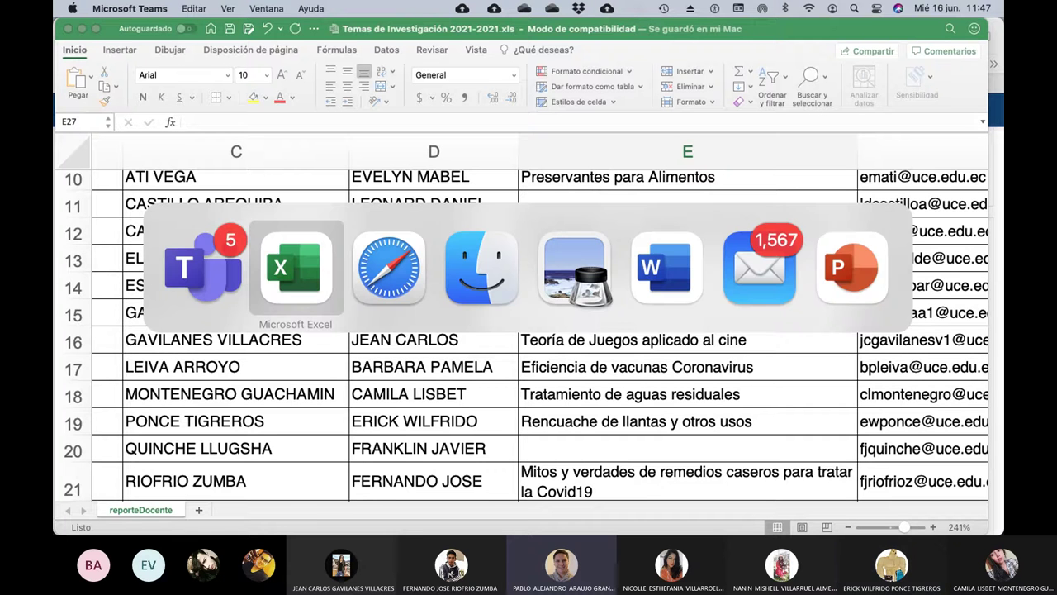
key("super+Tab")
key("super+Tab")
key("super+Tab")
key("super+Tab")
key("super+Tab")
key("super+Tab")
key("super+Tab")
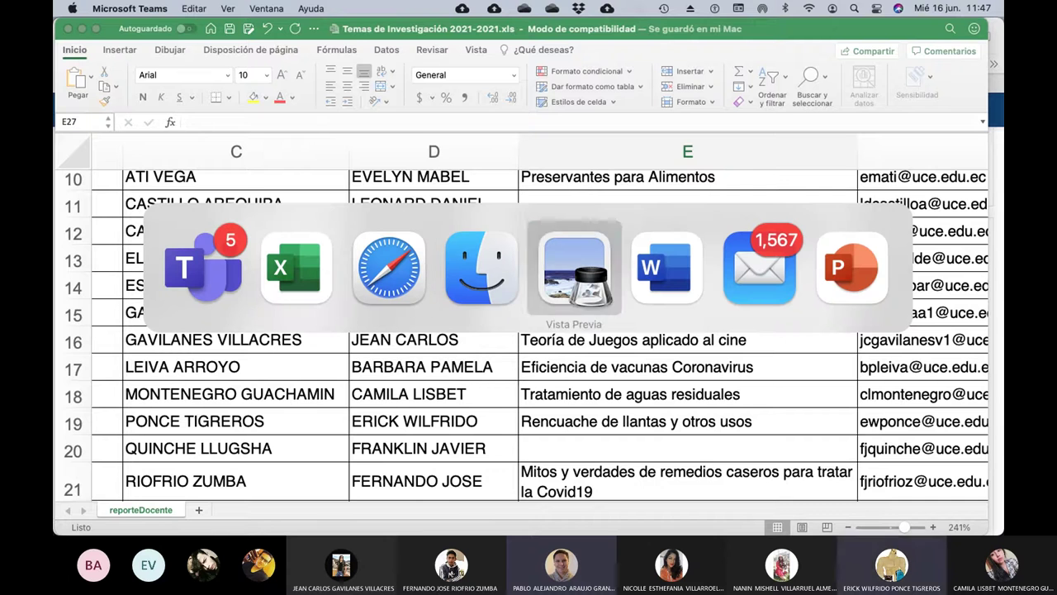
key("super+Tab")
key("super+Tab")
key("super+Tab")
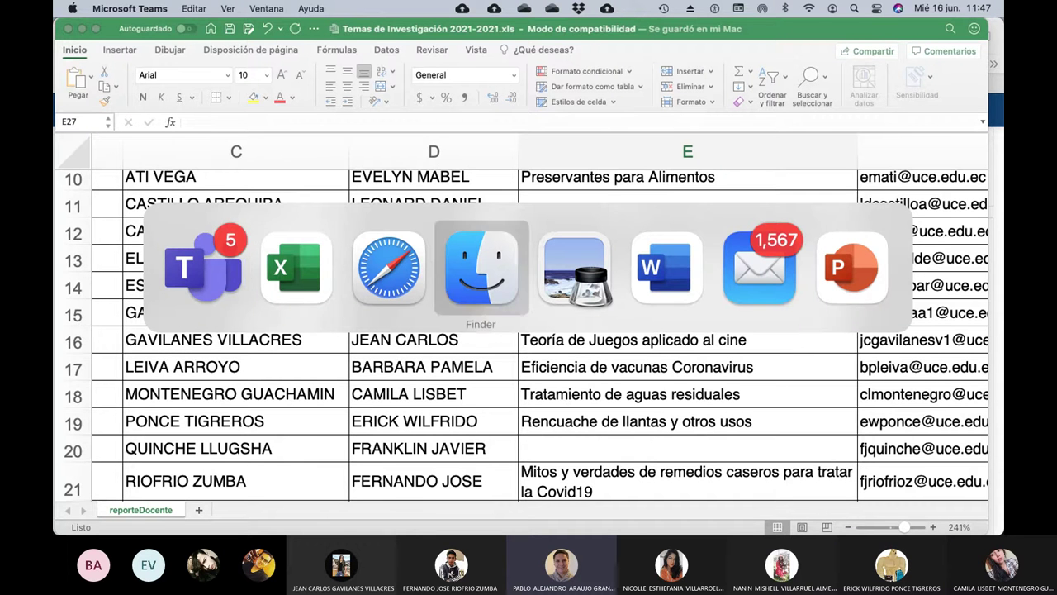
key("super+Tab")
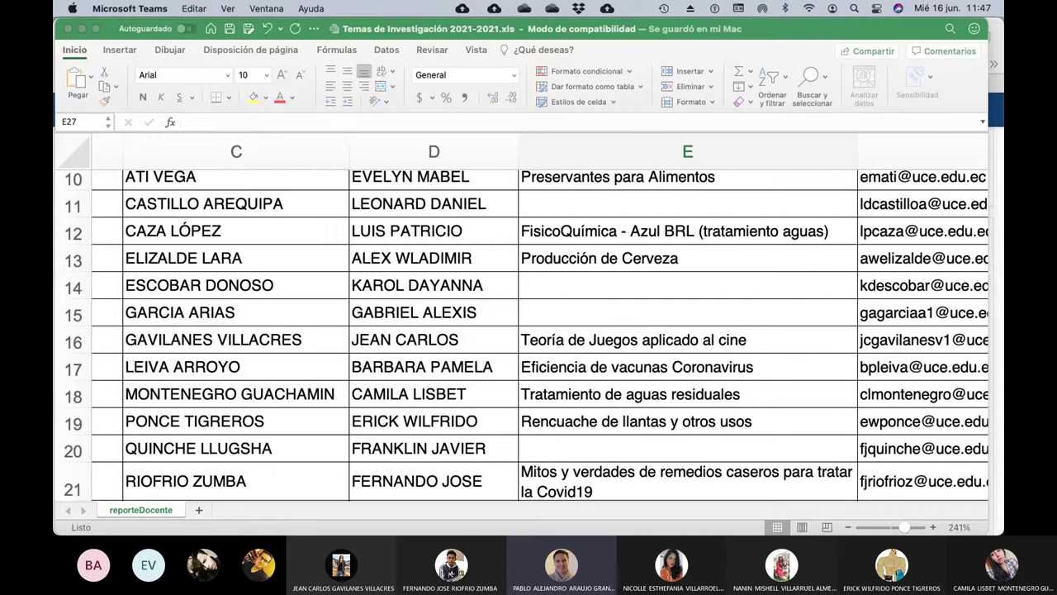
key("super+Tab")
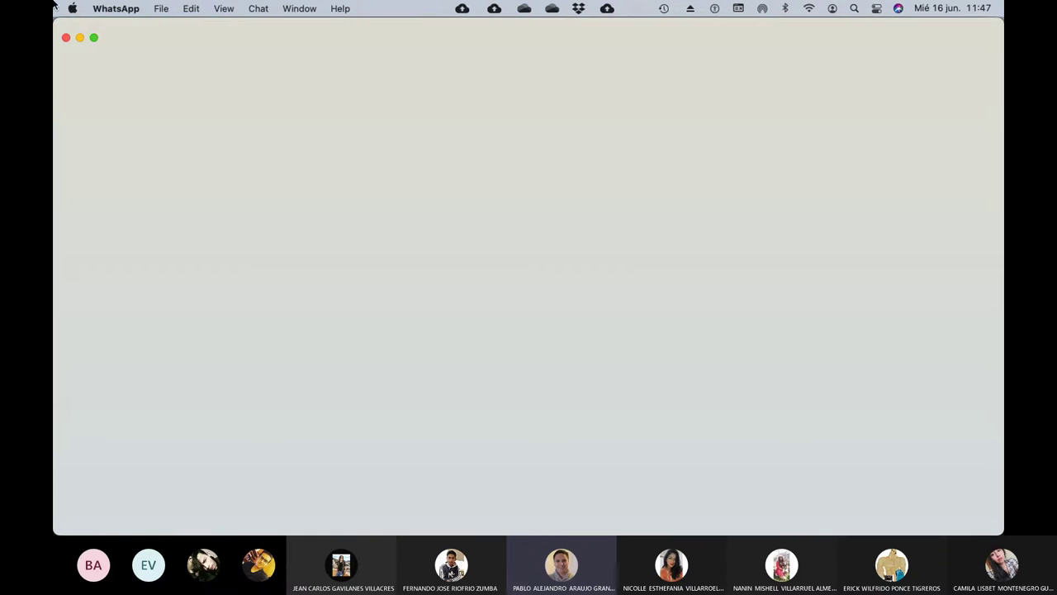
key("super+w")
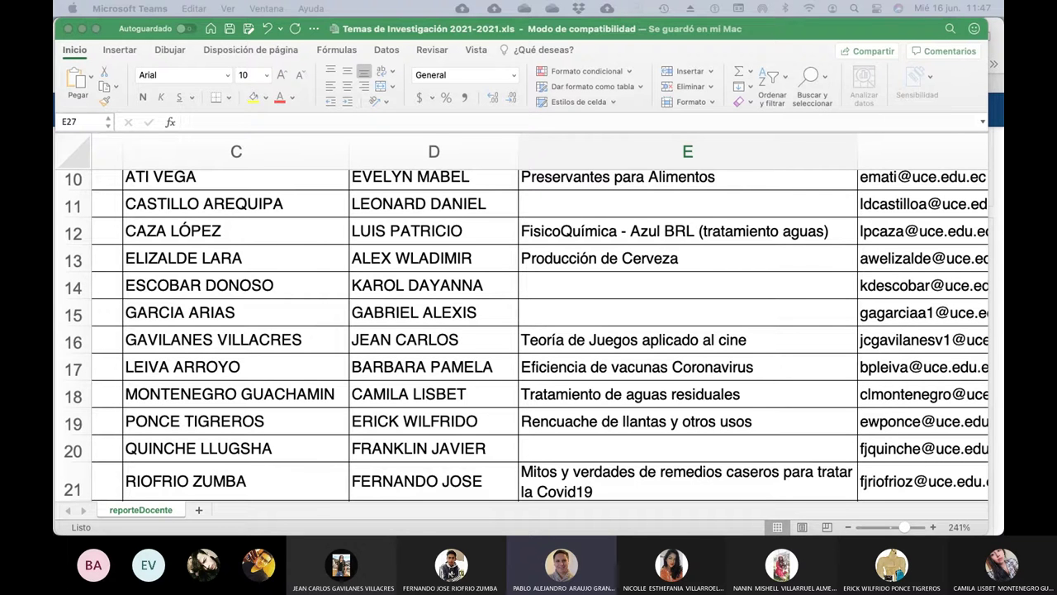
Switch to Safari, select the Carrera group in the Moodle course and open its page for adding and removing users
key("super+Tab")
left_click(383, 332)
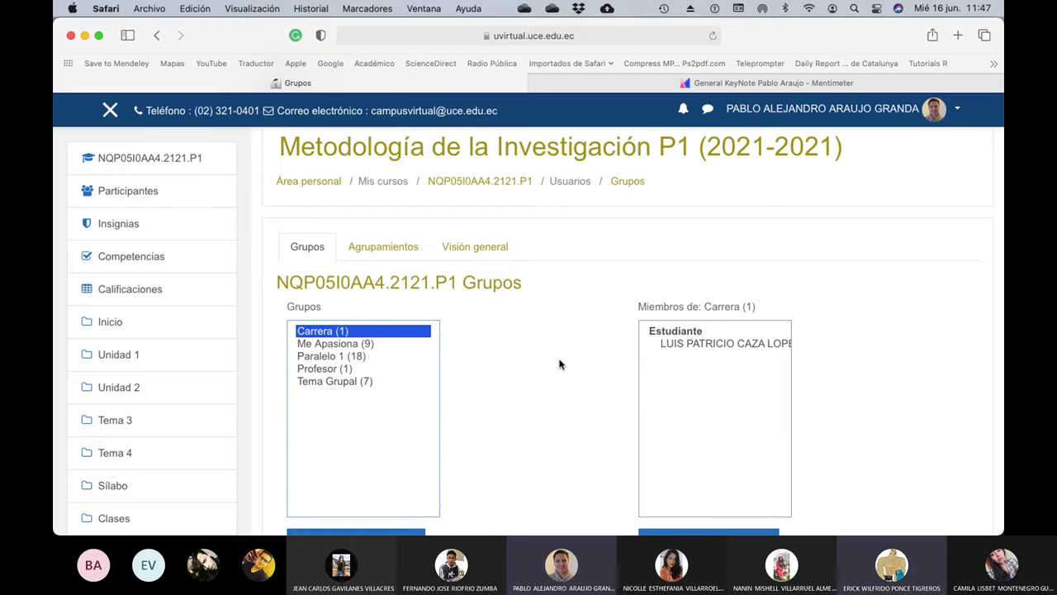
scroll(559, 365, "down", 3)
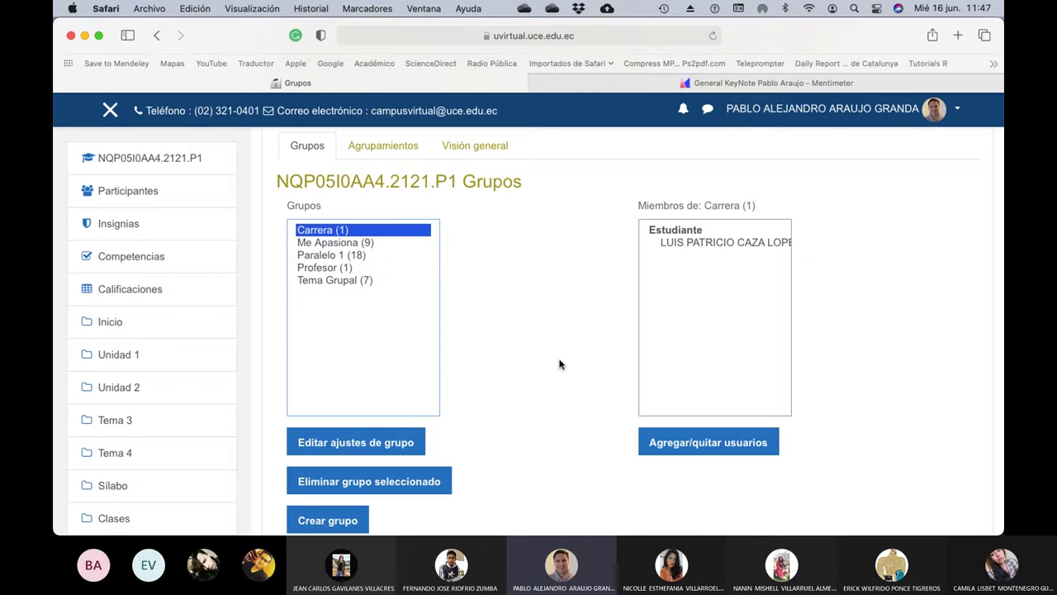
left_click(679, 242)
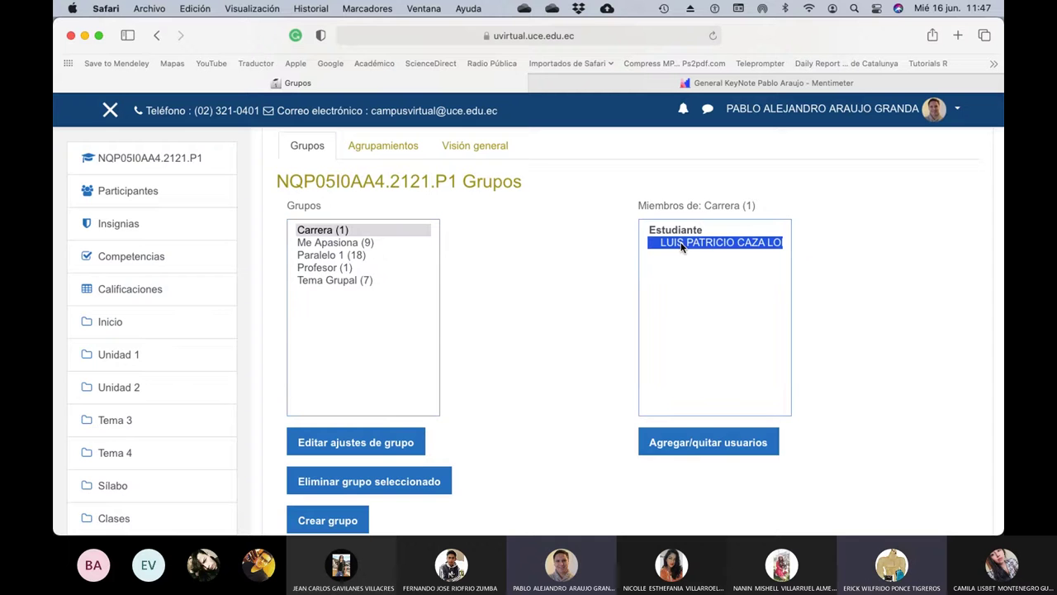
left_click(720, 444)
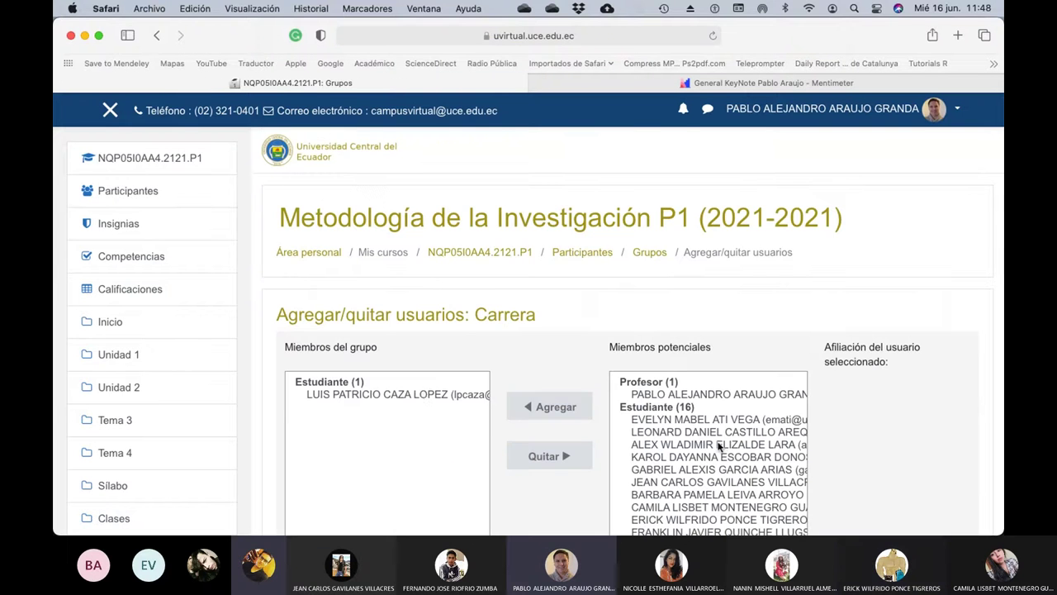
Remove the only student from the Carrera group and return to the course groups overview
left_click(428, 400)
scroll(422, 397, "down", 2)
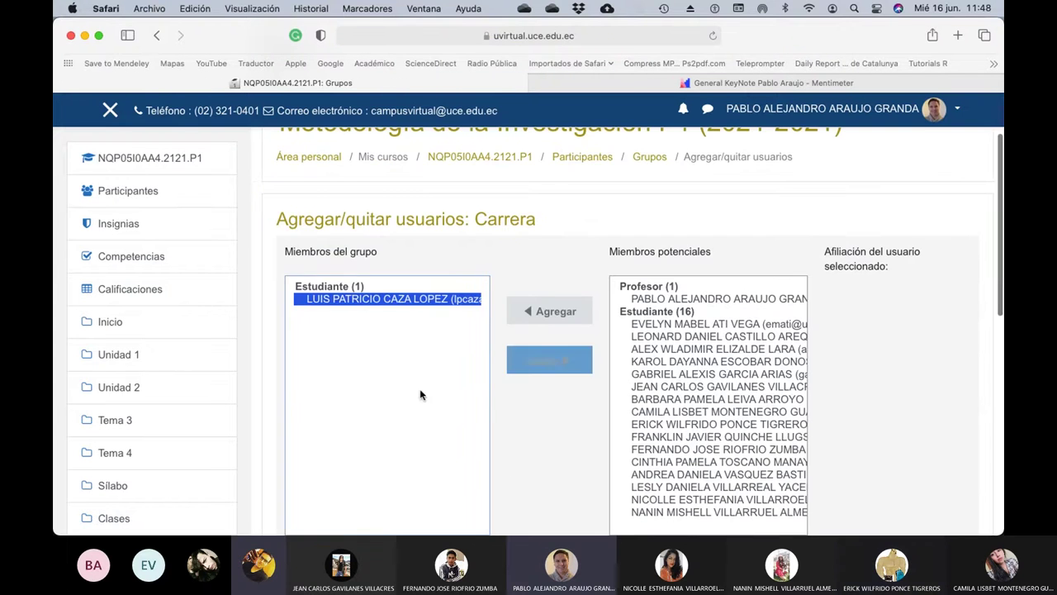
left_click(545, 369)
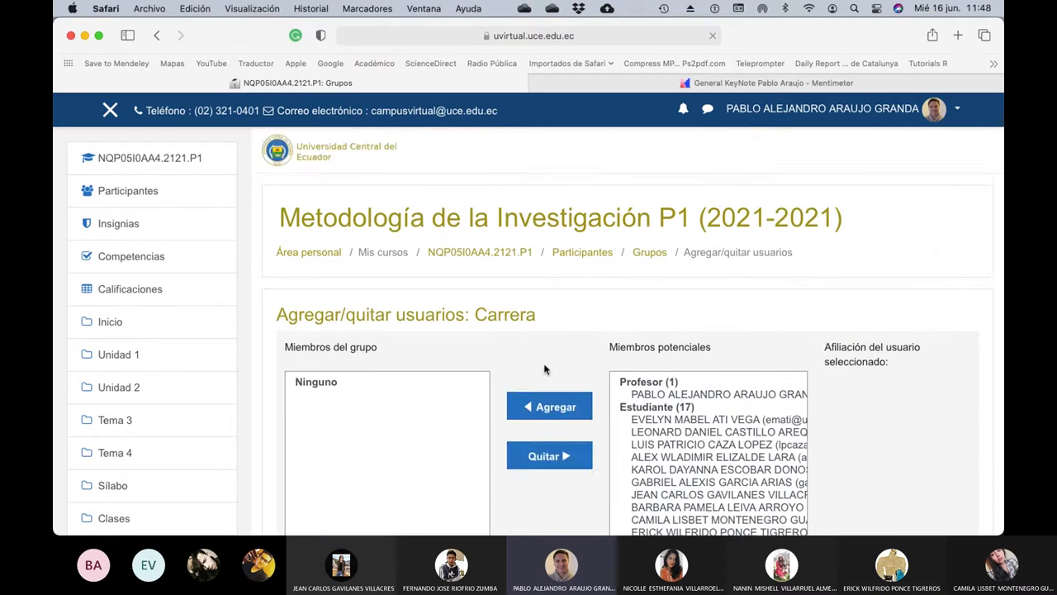
scroll(541, 369, "down", 5)
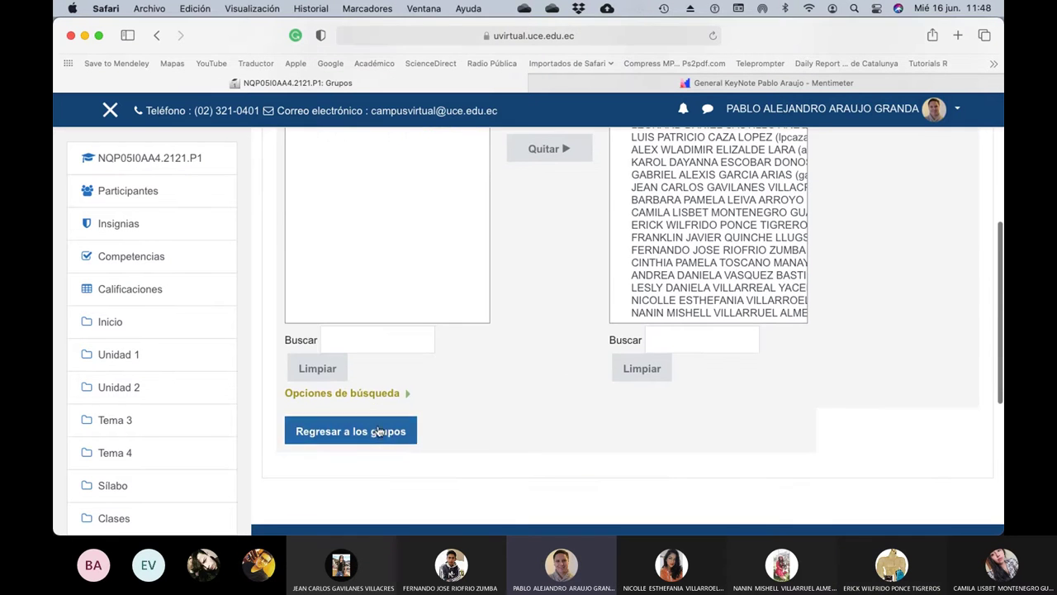
left_click(371, 430)
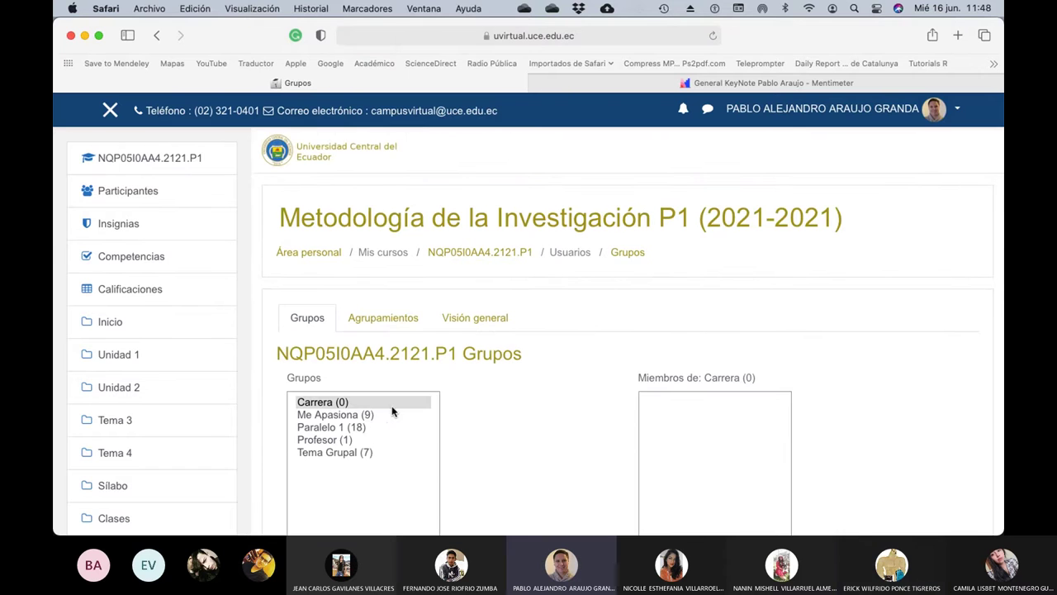
Delete the empty Carrera group from the course and confirm the deletion
left_click(395, 403, "shift")
left_click(395, 350)
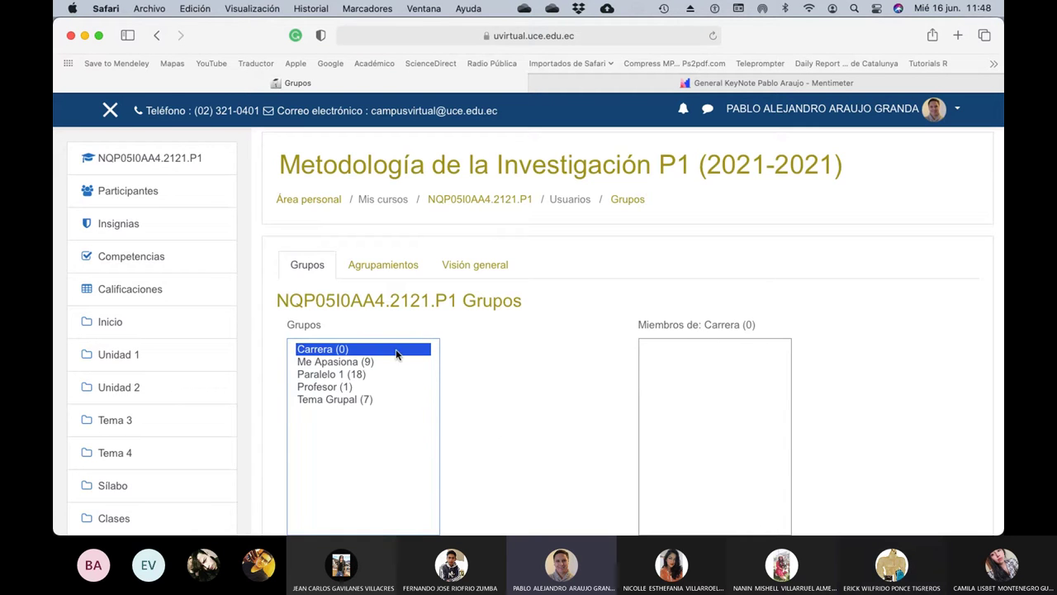
scroll(521, 432, "down", 1)
scroll(521, 432, "down", 5)
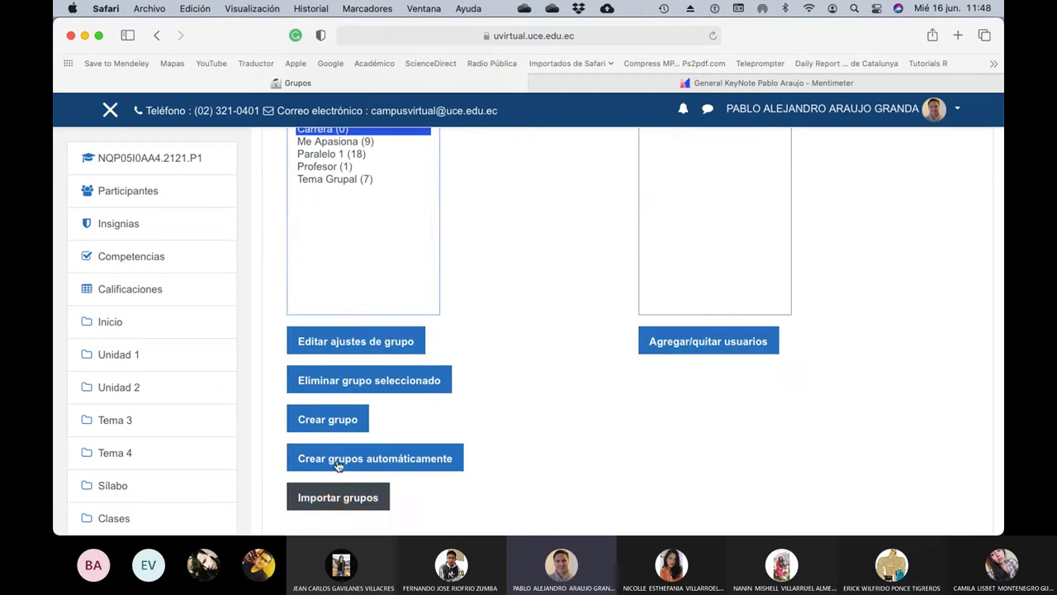
left_click(372, 383)
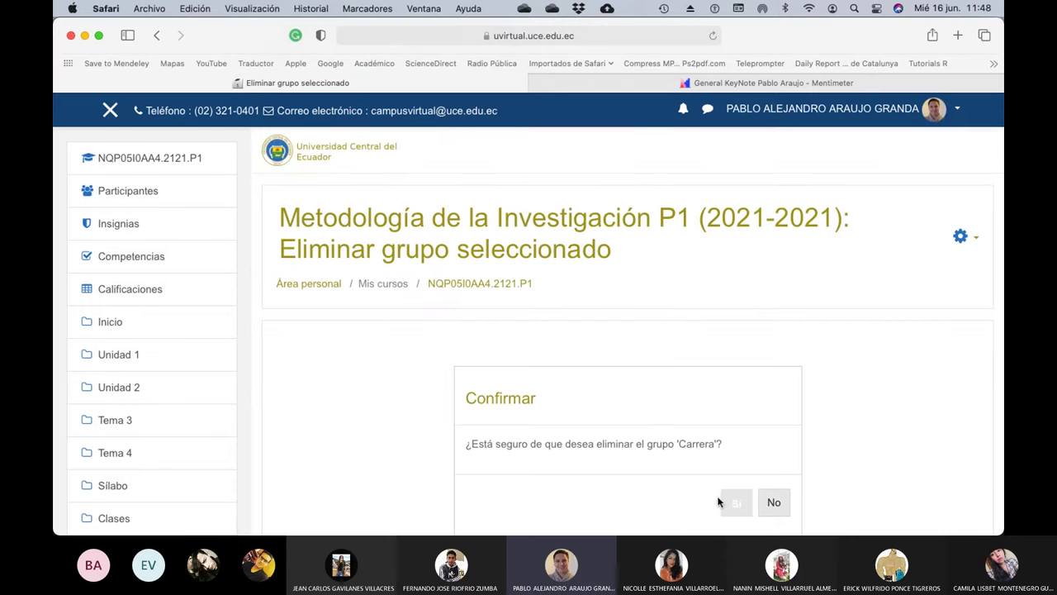
scroll(743, 504, "down", 3)
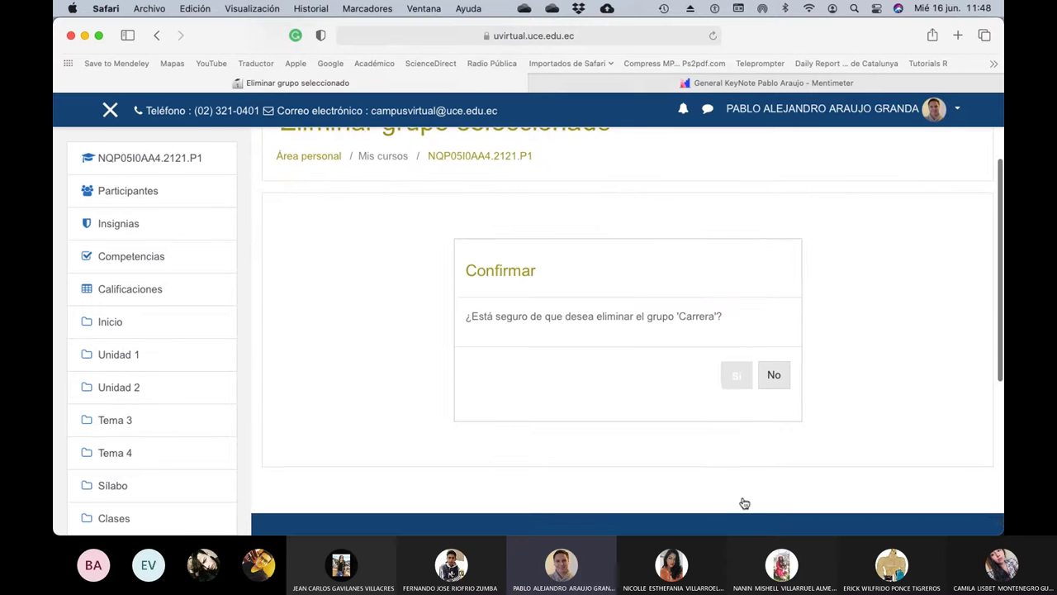
left_click(733, 386)
Open the add and remove users page of the Me Apasiona group and check the student's surname in the Excel list
scroll(532, 401, "down", 1)
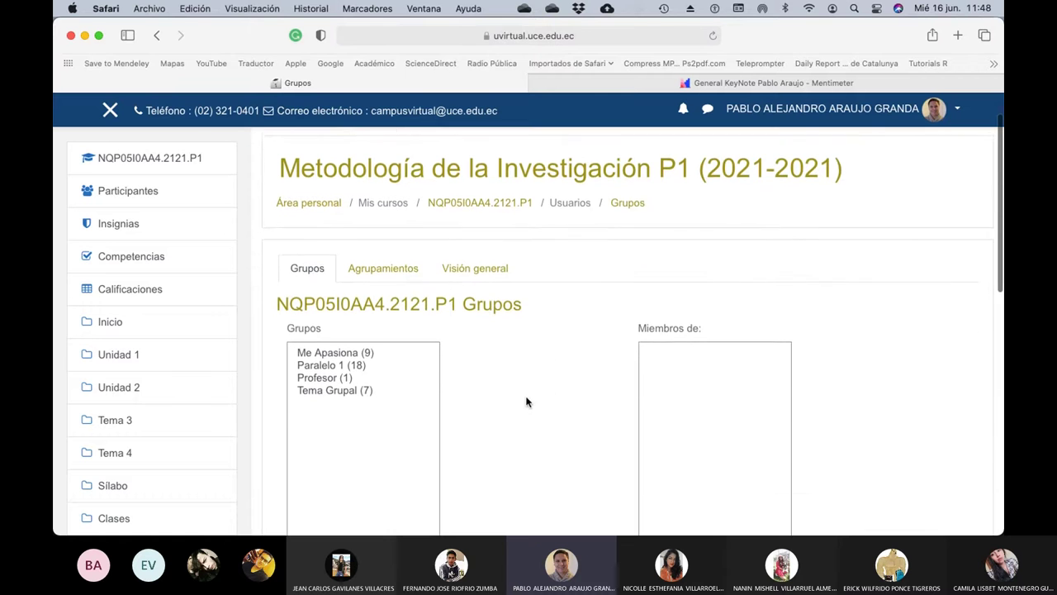
left_click(343, 352)
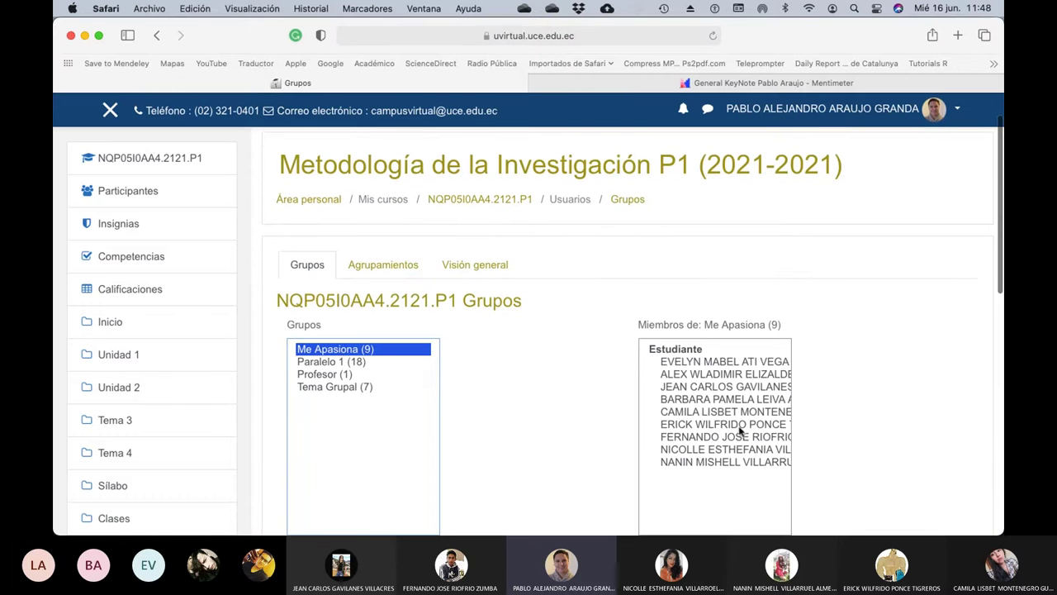
scroll(912, 413, "down", 4)
left_click(731, 388)
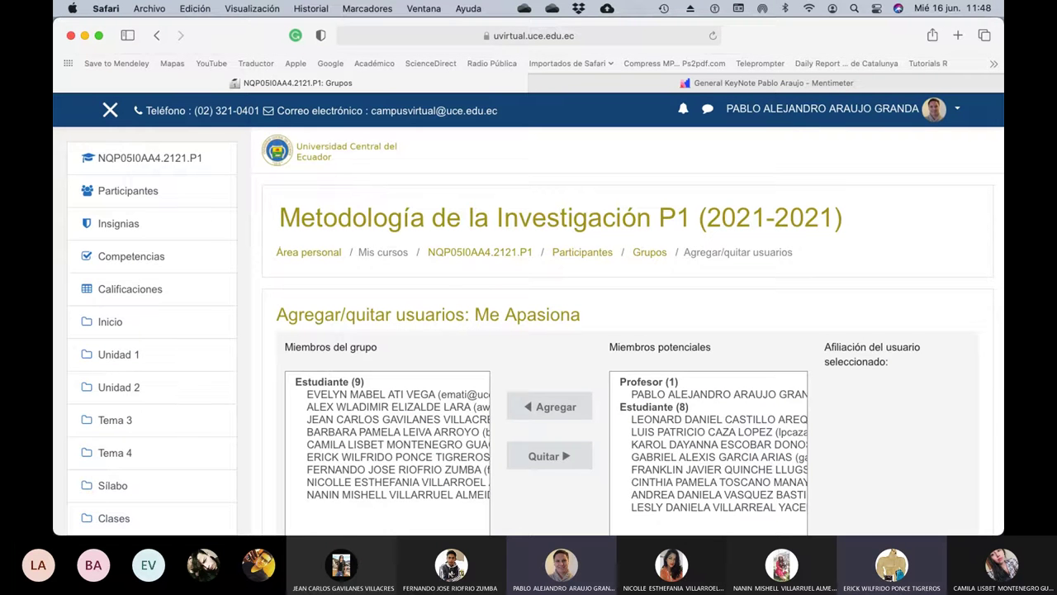
key("super+Tab")
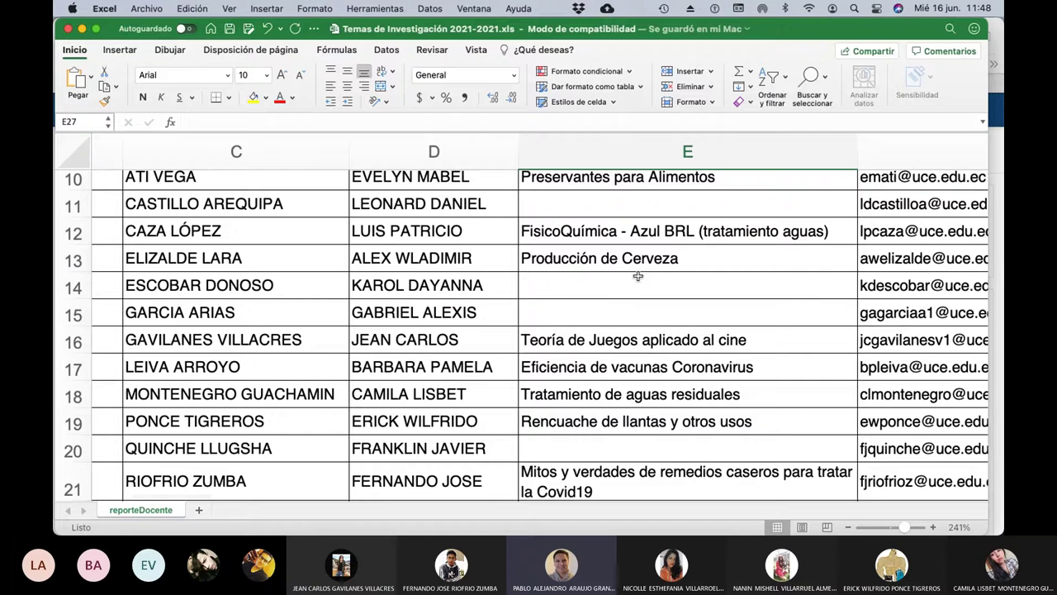
key("super+Tab")
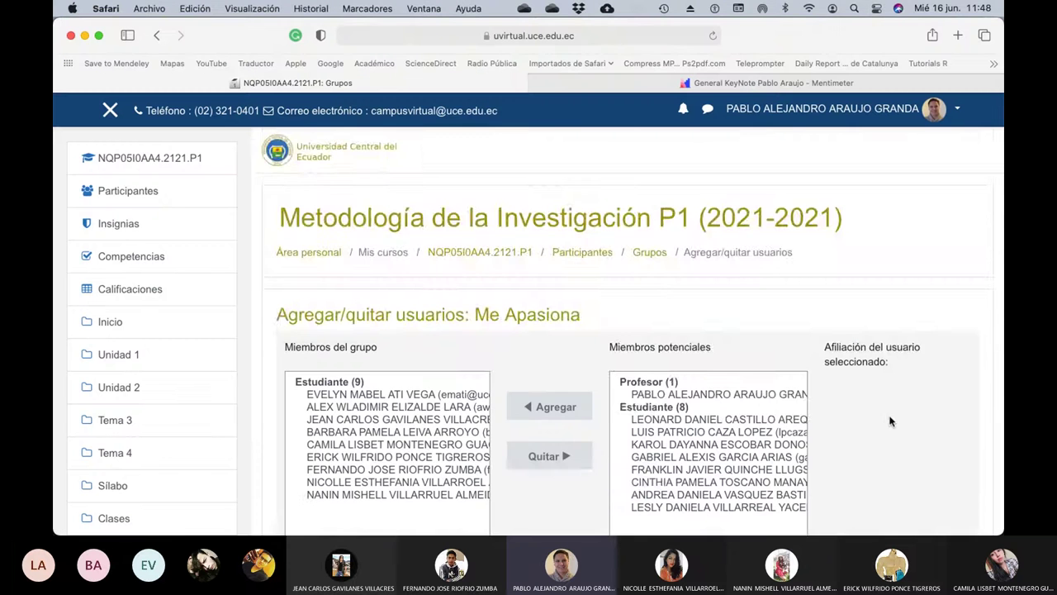
Search the potential members for the surname of the student in row 12 of the Excel list and add them to Me Apasiona
scroll(889, 421, "down", 5)
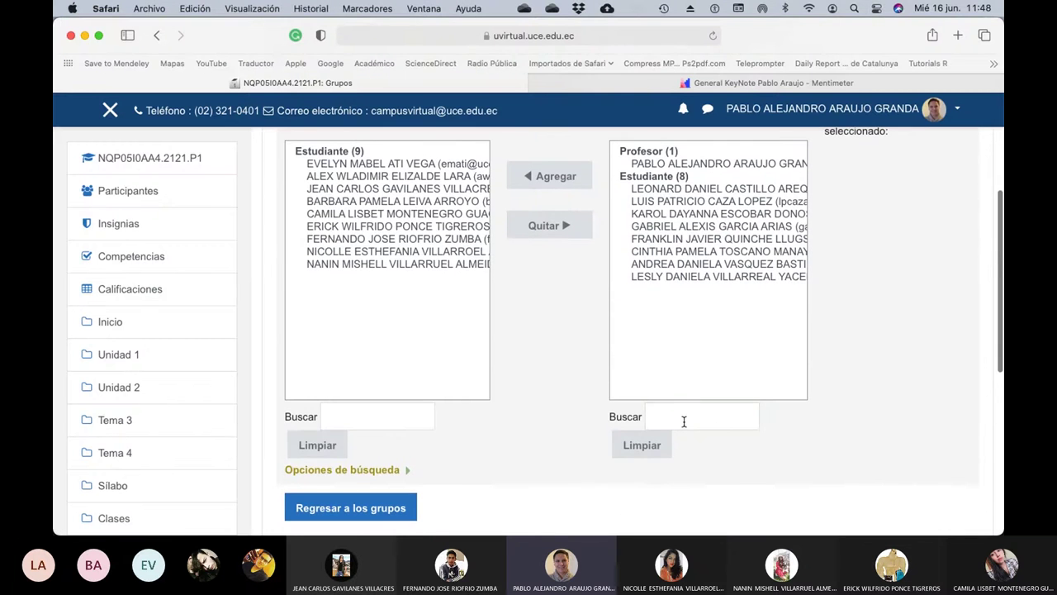
left_click(684, 421)
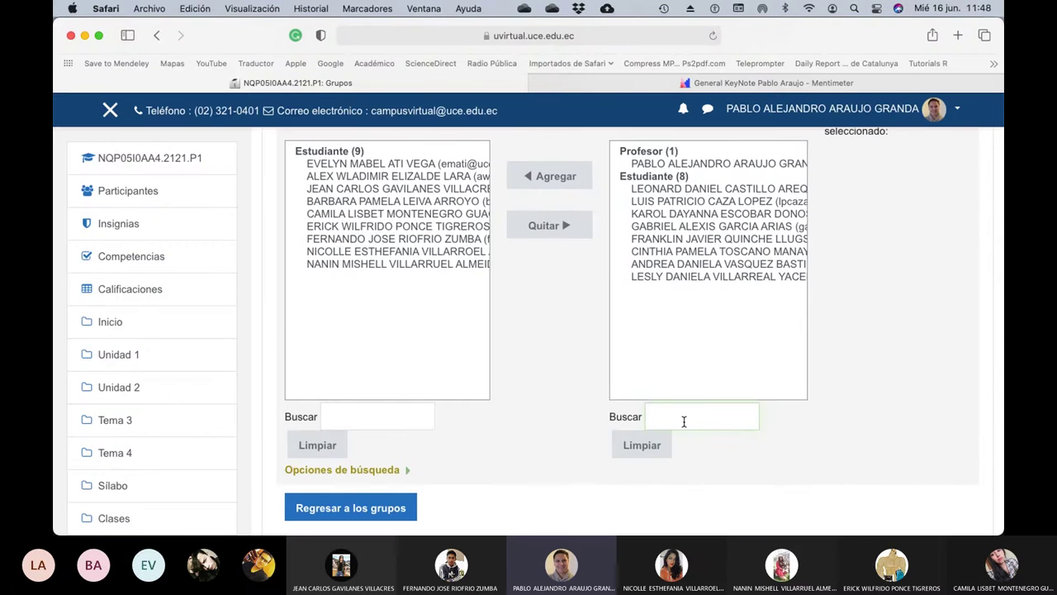
type("C")
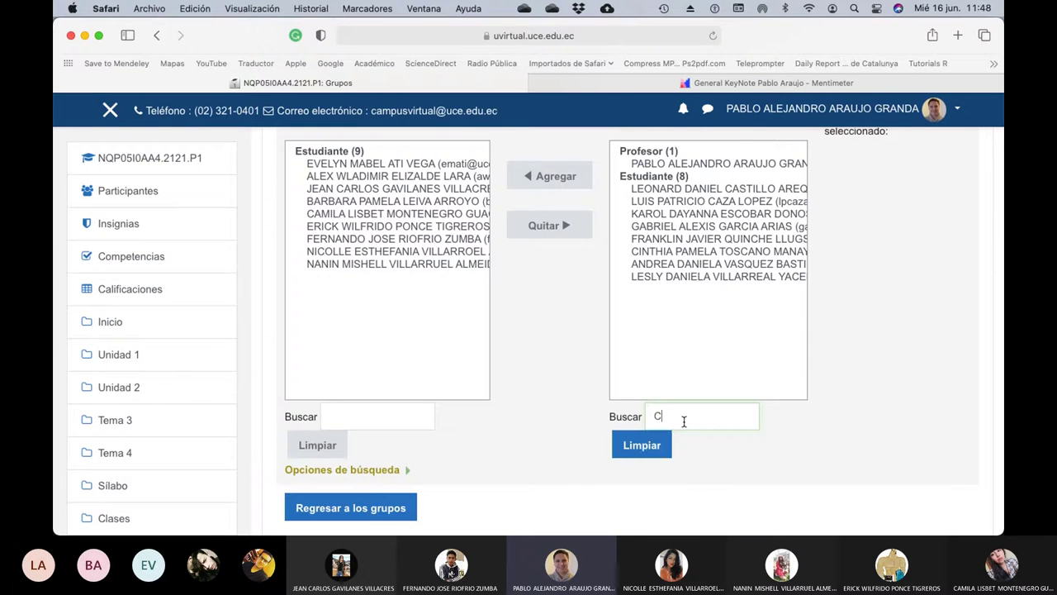
type("az")
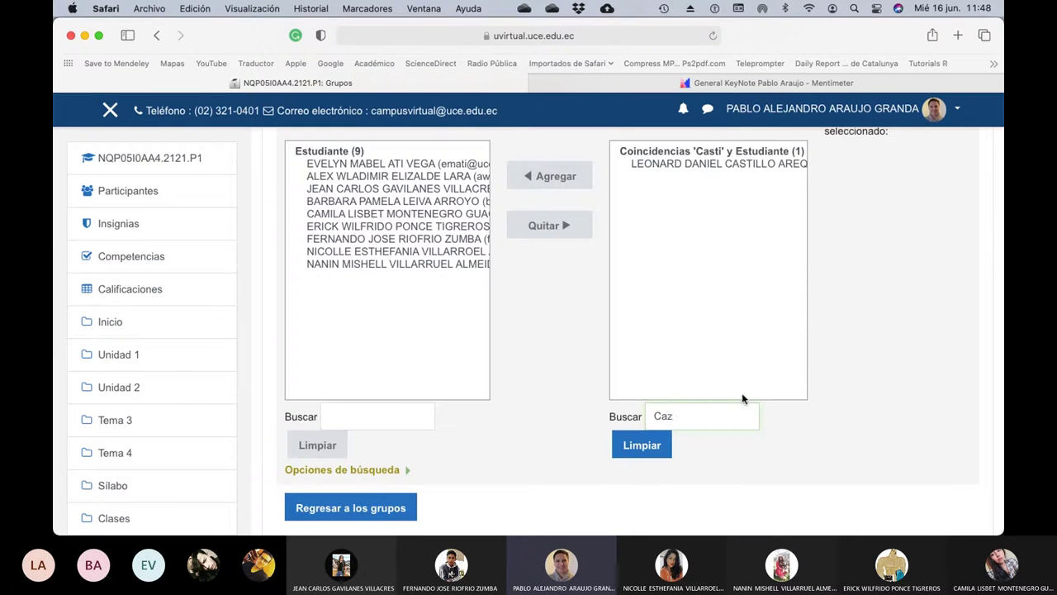
left_click(686, 164)
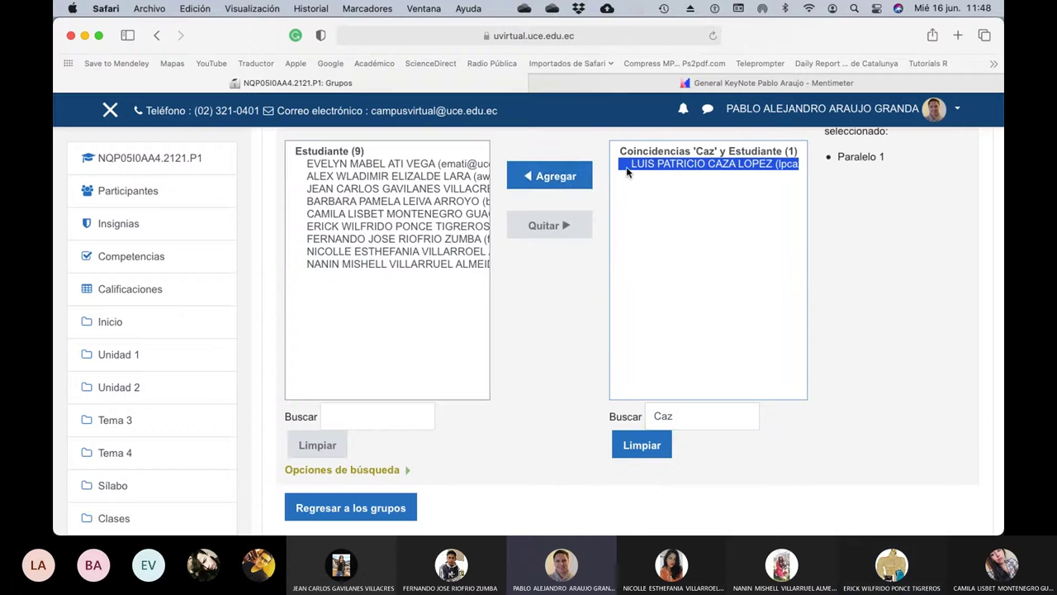
left_click(570, 179)
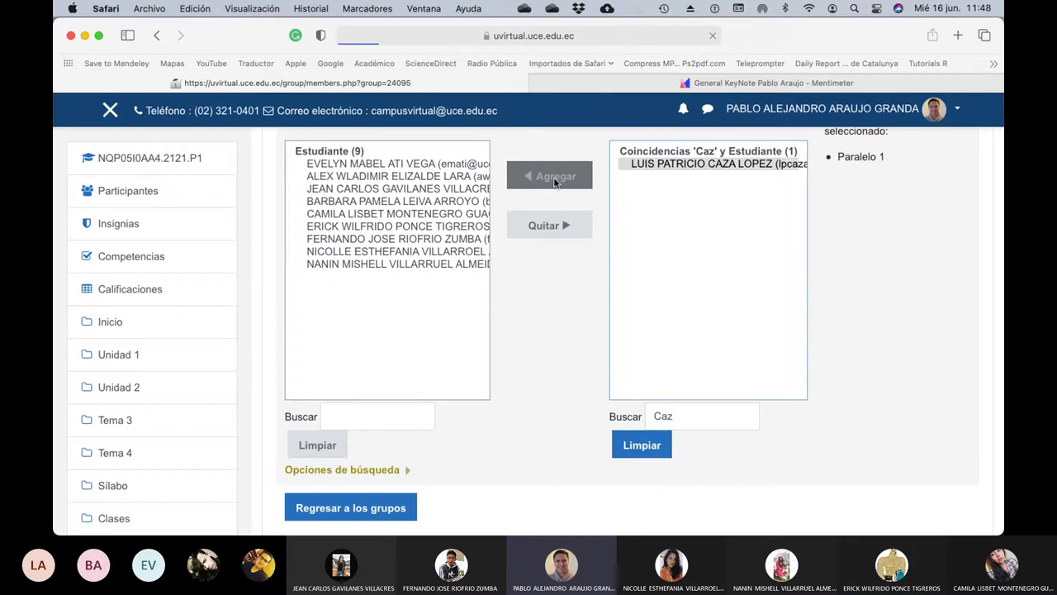
Return from the Me Apasiona membership page to the course groups and open the Agrupamientos list
scroll(584, 330, "down", 6)
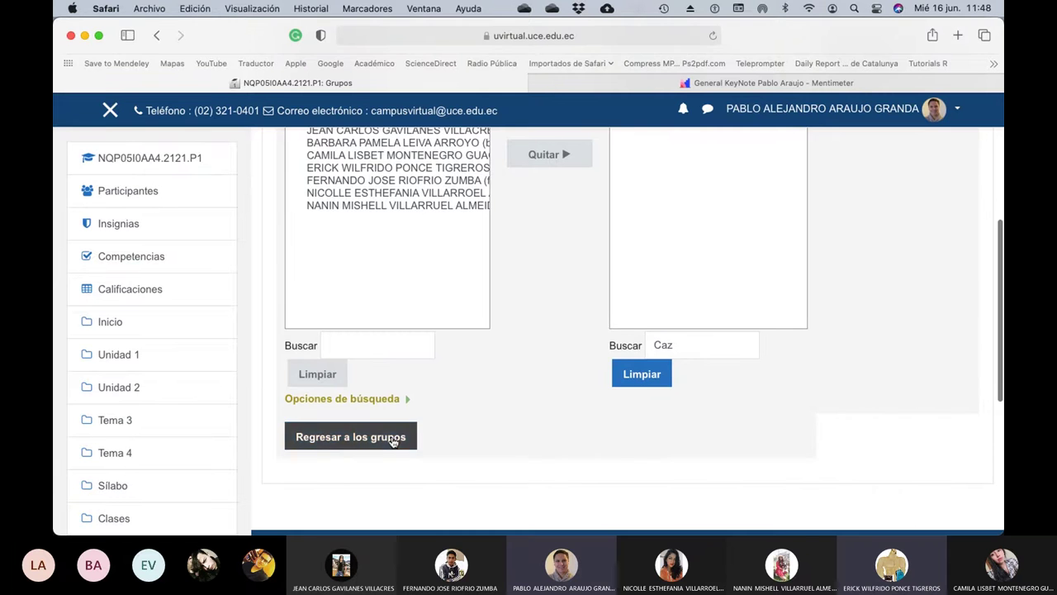
left_click(385, 437)
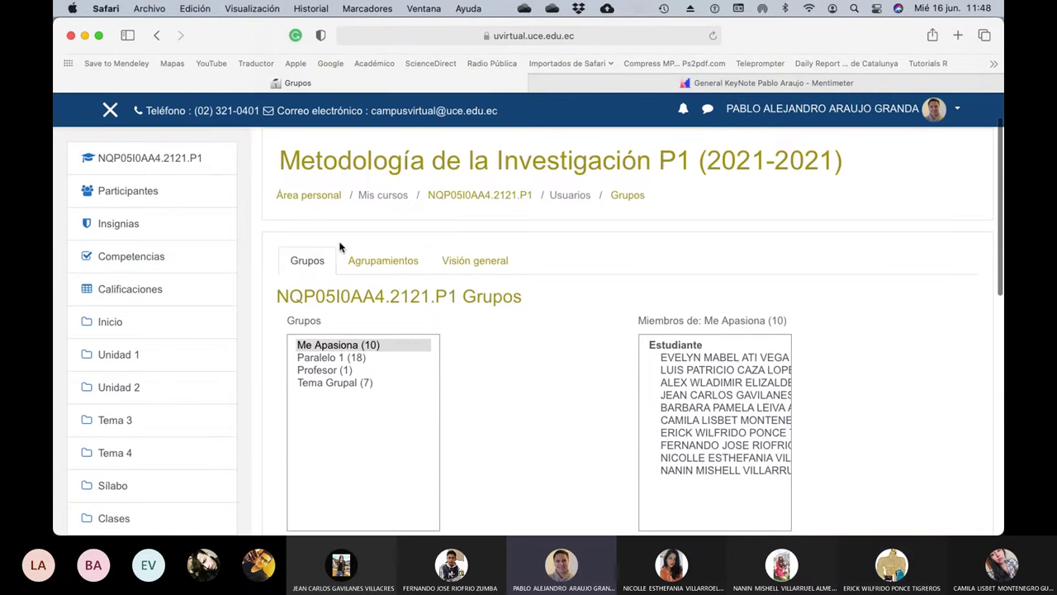
left_click(382, 261)
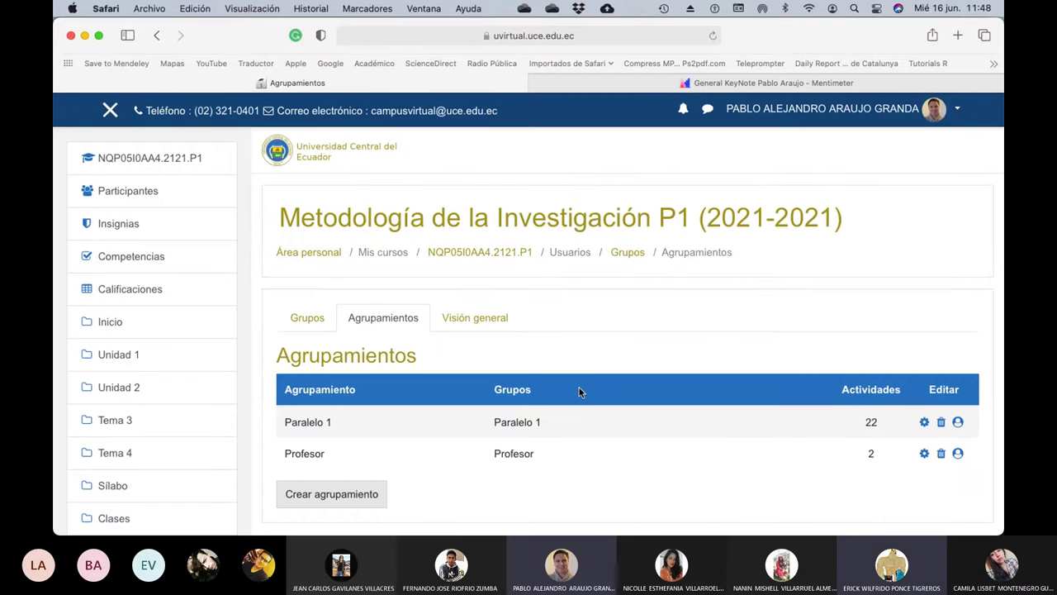
Create a new grouping named Investigaciones in the course and save it
scroll(591, 376, "down", 3)
left_click(365, 377)
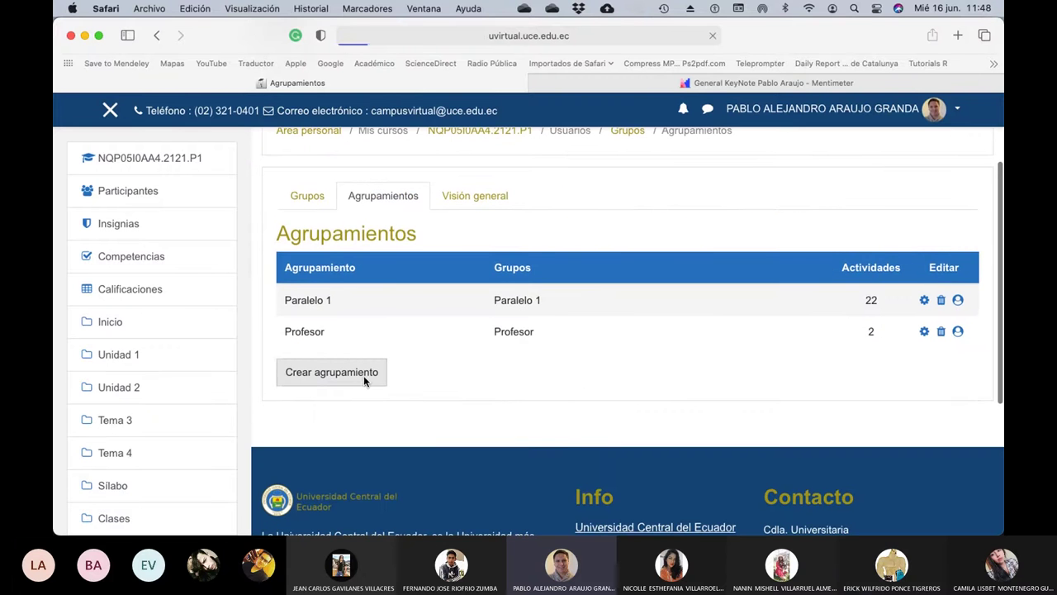
left_click(496, 413)
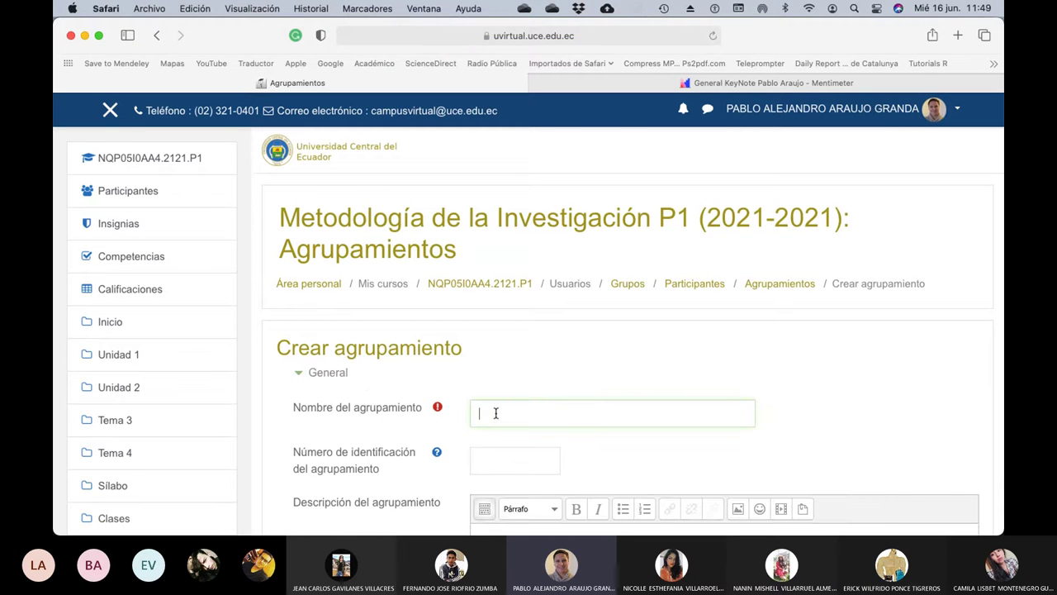
type("Investigaciones")
scroll(621, 397, "down", 10)
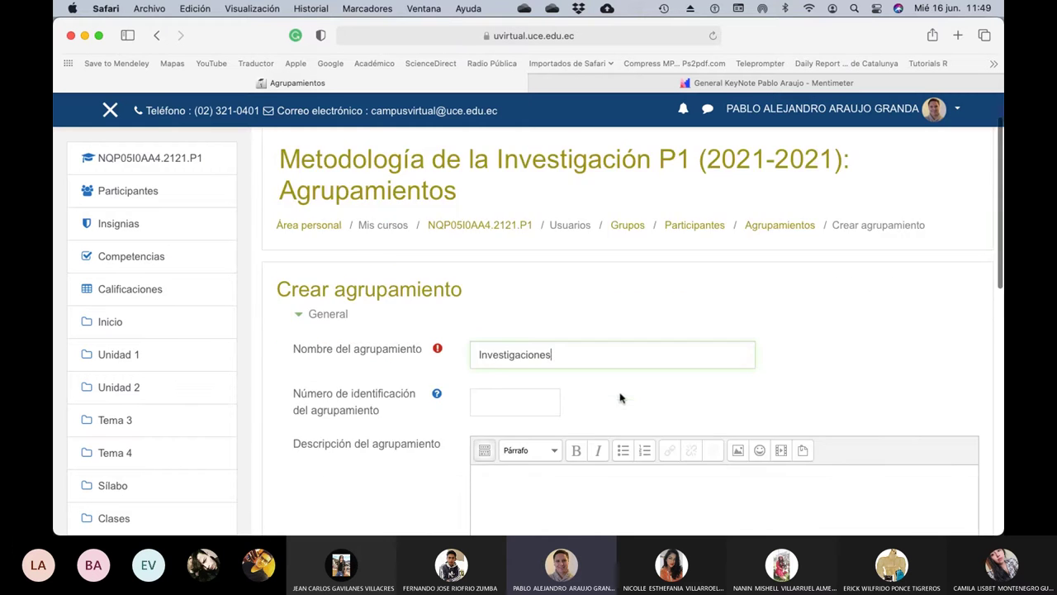
left_click(547, 399)
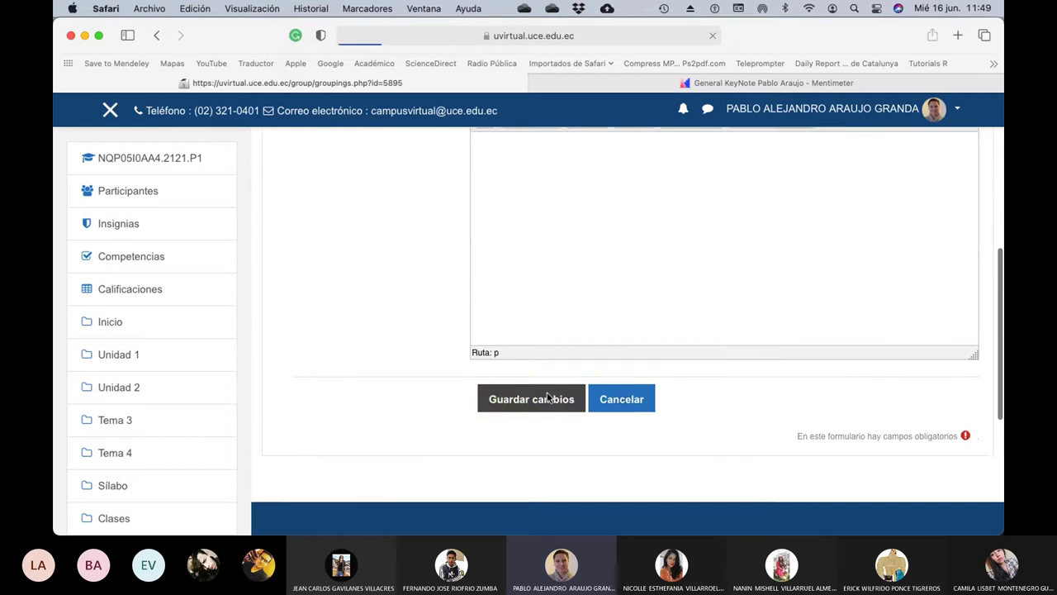
Add the Me Apasiona and Tema Grupal groups to the Investigaciones grouping and return to the list of groupings
scroll(739, 387, "down", 1)
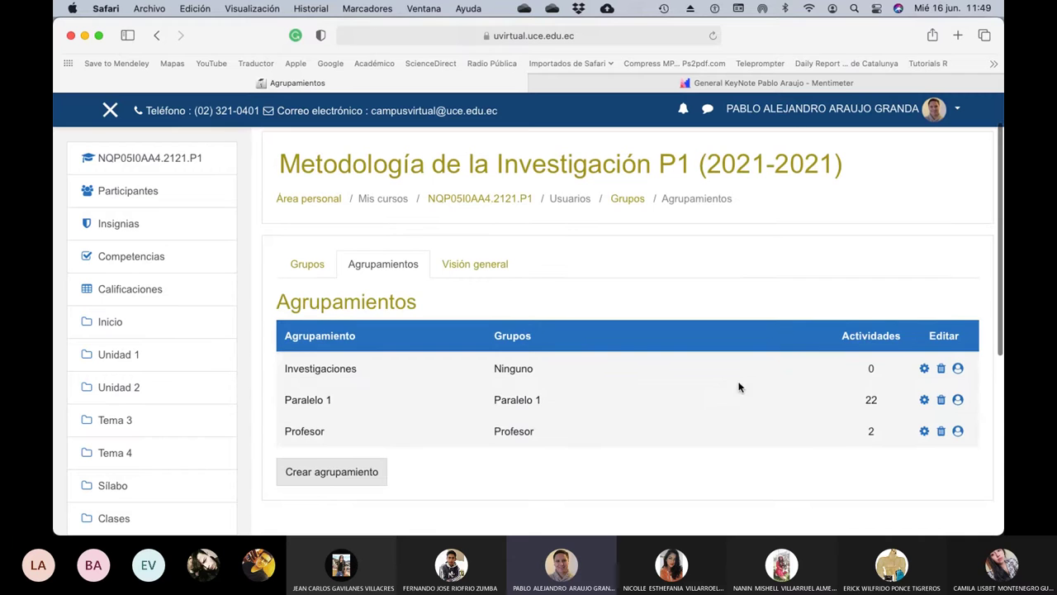
left_click(958, 370)
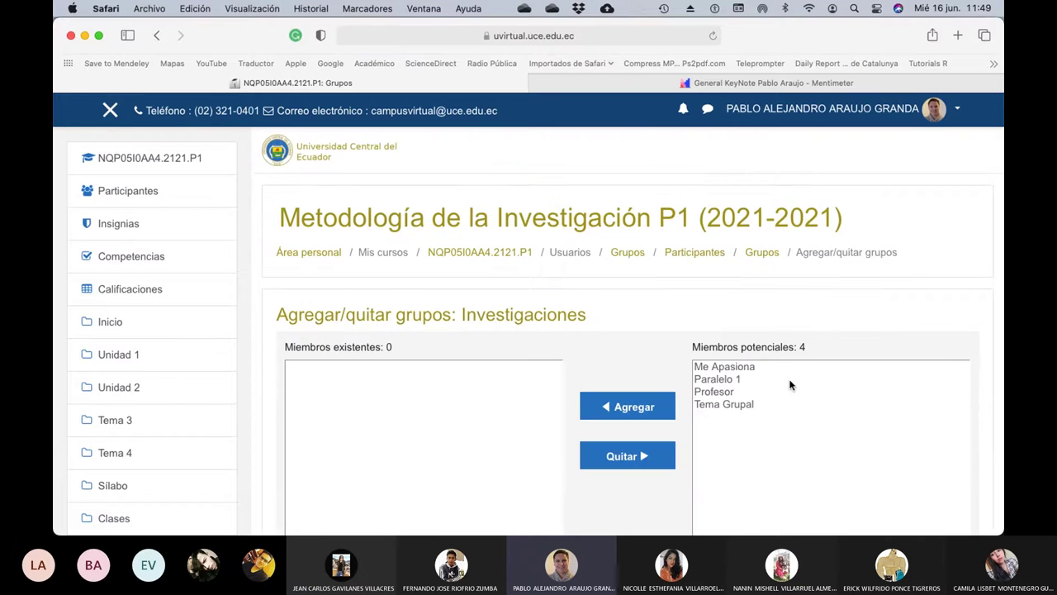
left_click(733, 368)
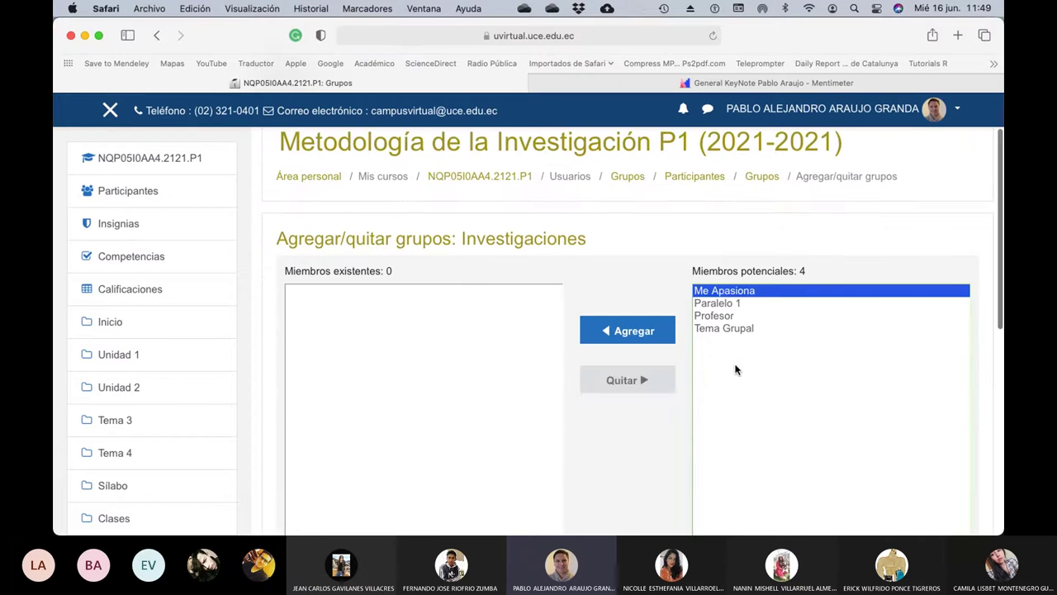
left_click(725, 329, "super")
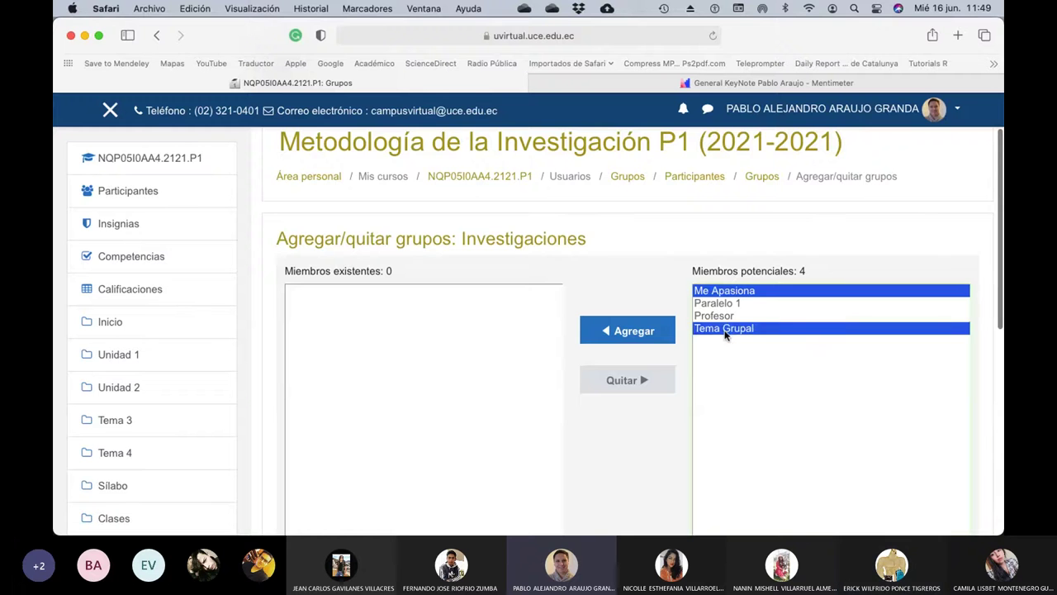
left_click(626, 328)
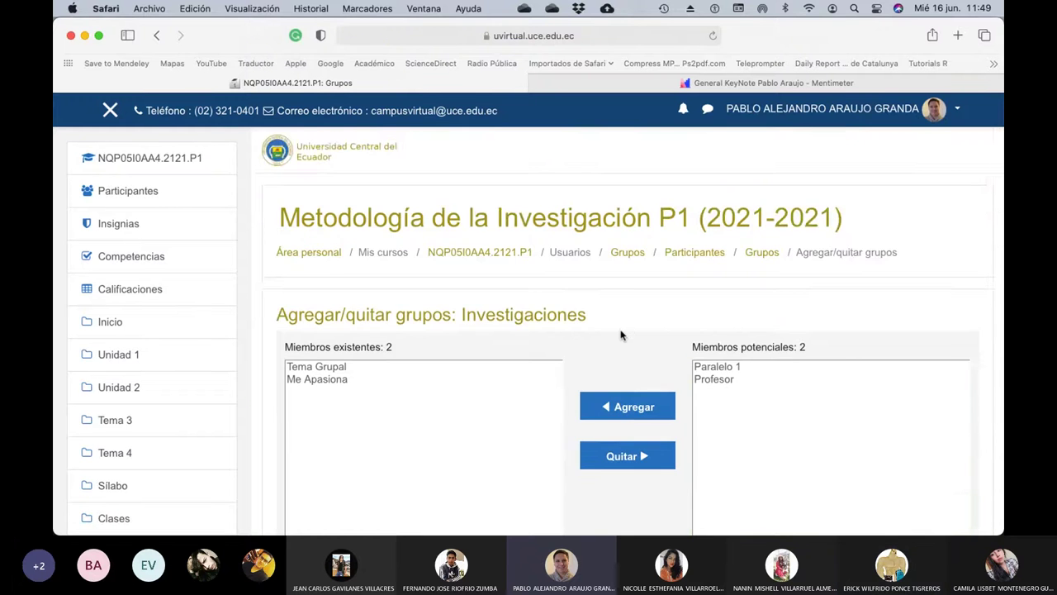
scroll(619, 335, "down", 5)
left_click(374, 427)
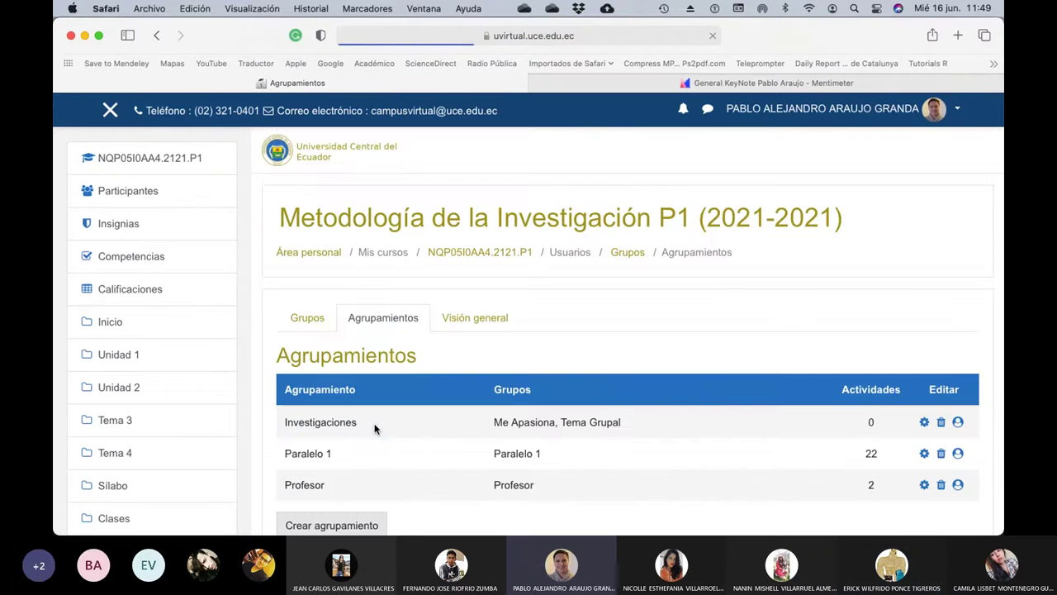
Open the Visión general of the course groups and examine the members of each group in the Investigaciones grouping
scroll(692, 389, "down", 3)
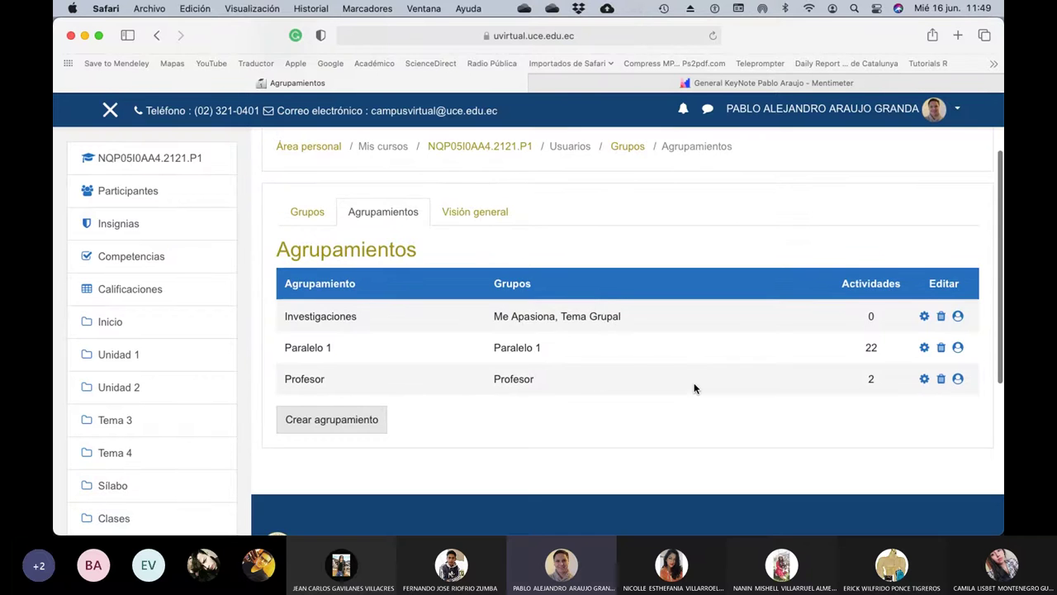
scroll(694, 388, "up", 2)
scroll(684, 390, "down", 2)
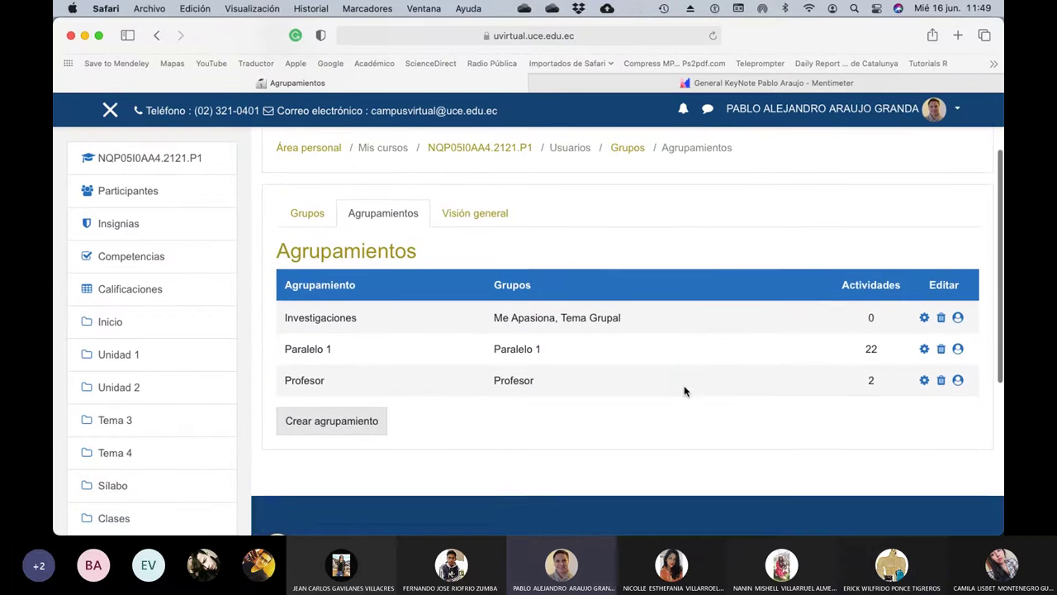
scroll(684, 391, "up", 2)
left_click(502, 265)
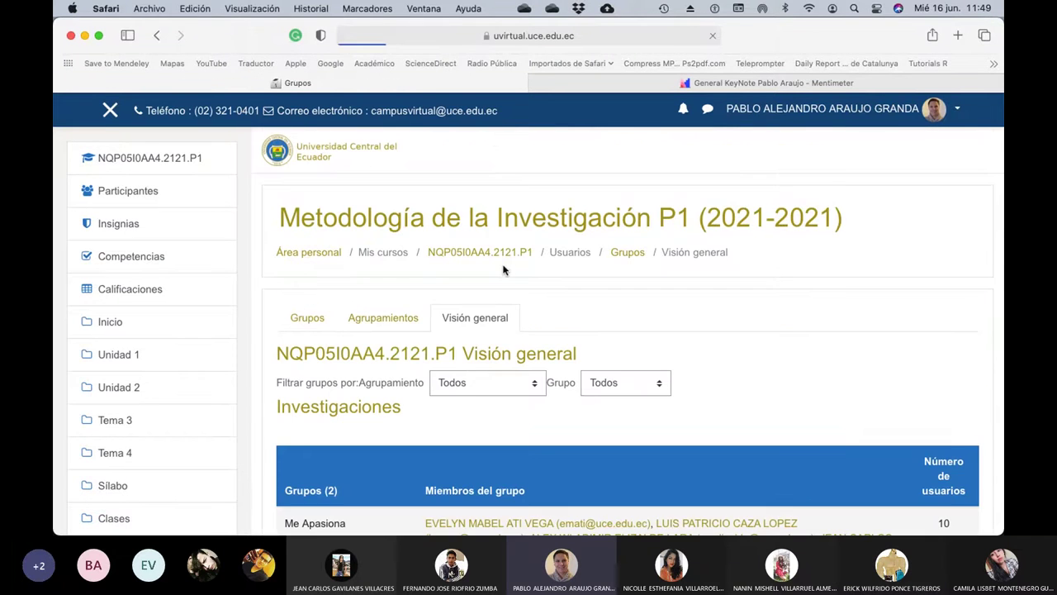
scroll(669, 317, "down", 2)
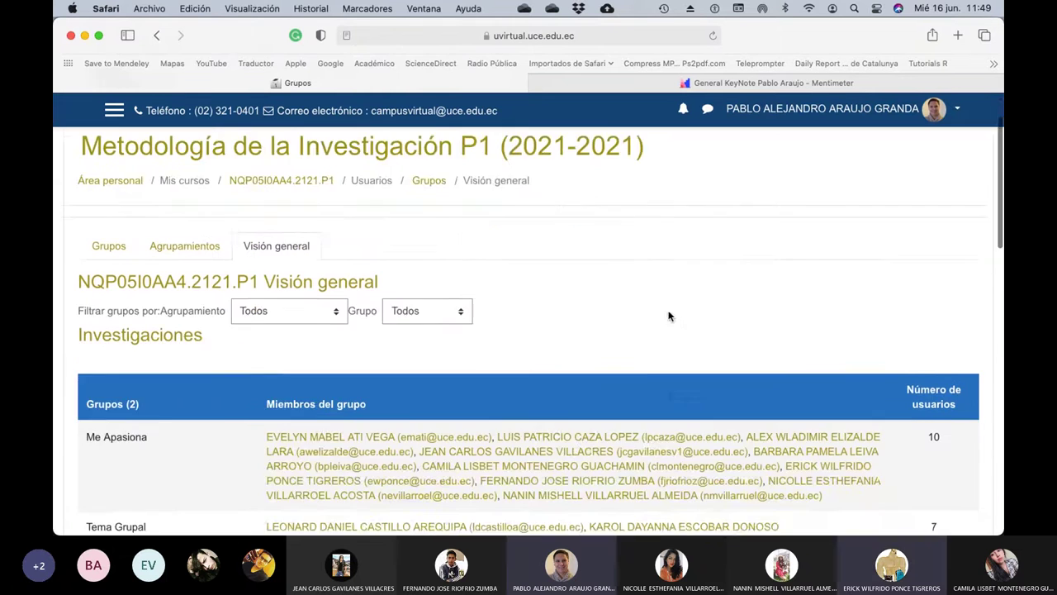
scroll(669, 316, "down", 2)
scroll(669, 315, "down", 1)
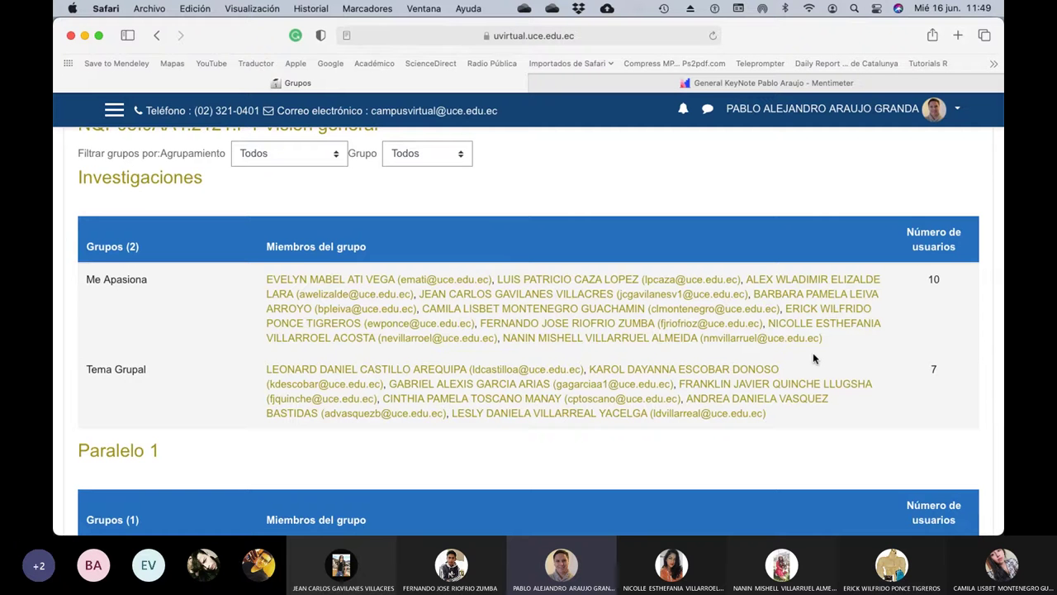
scroll(813, 358, "down", 1)
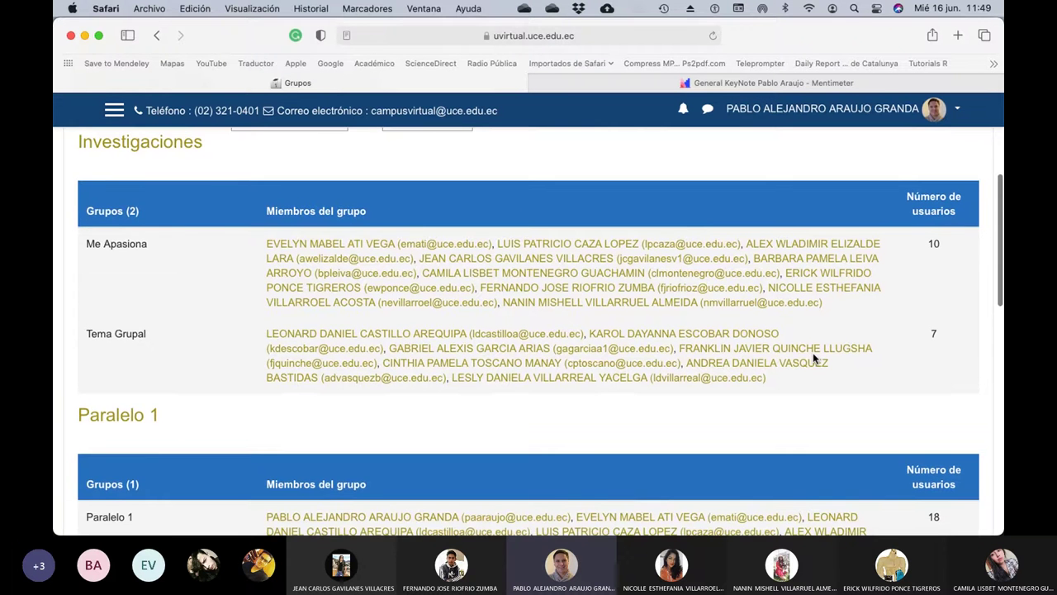
scroll(813, 358, "up", 1)
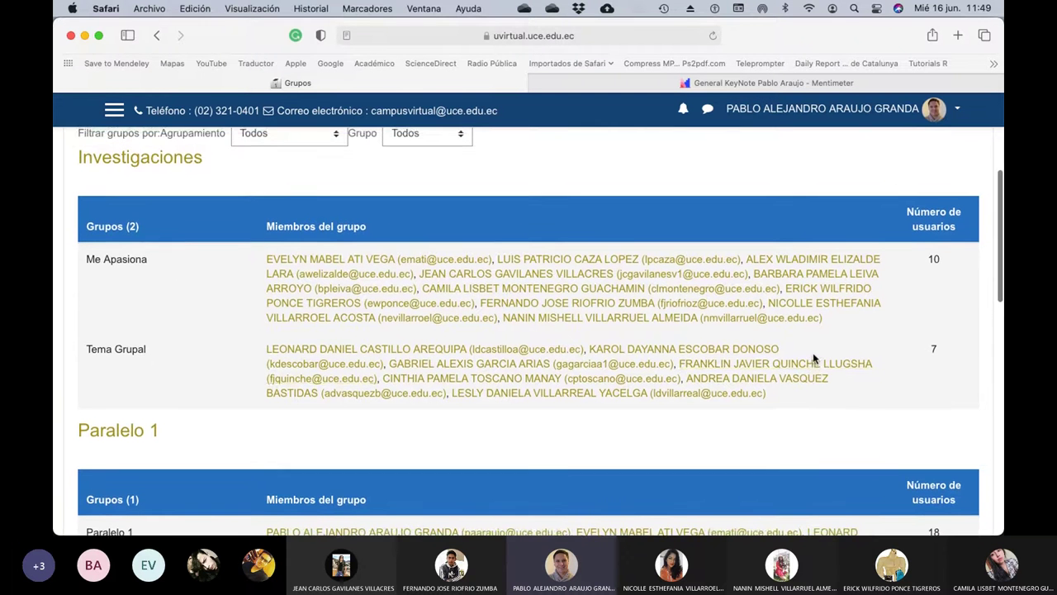
scroll(814, 357, "down", 1)
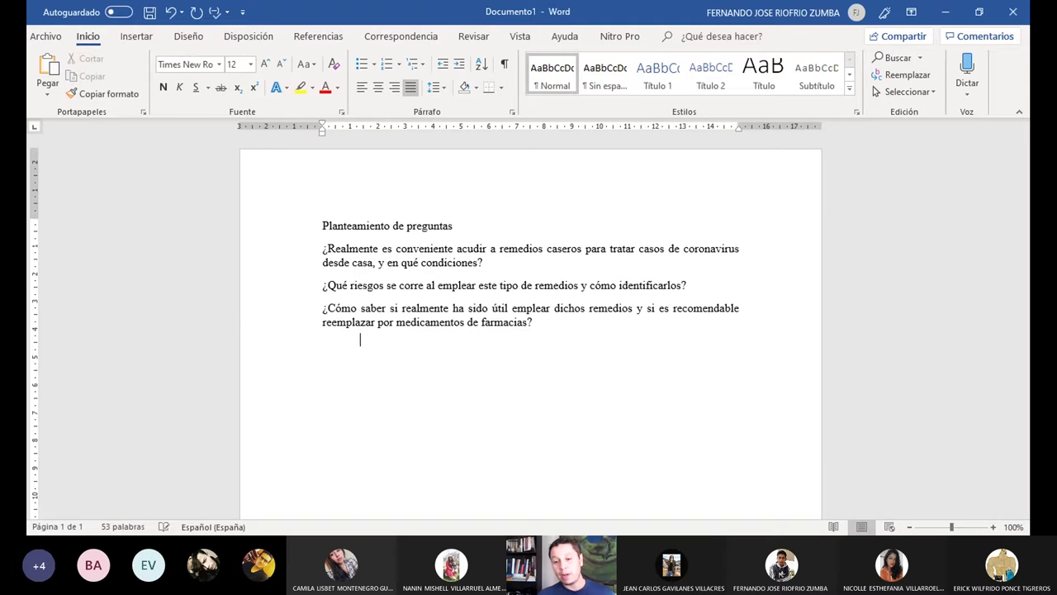
In the Word document, add the line "INDICADORES: CASOS CLÍNICOS REPORTADOS." below the third question
key("Return")
key("BackSpace")
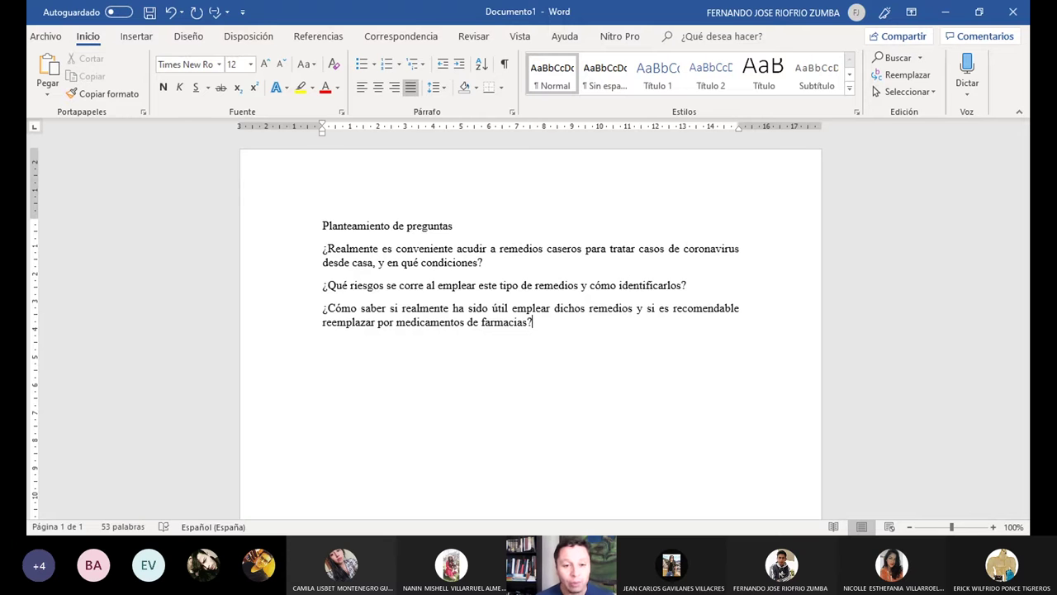
key("Return")
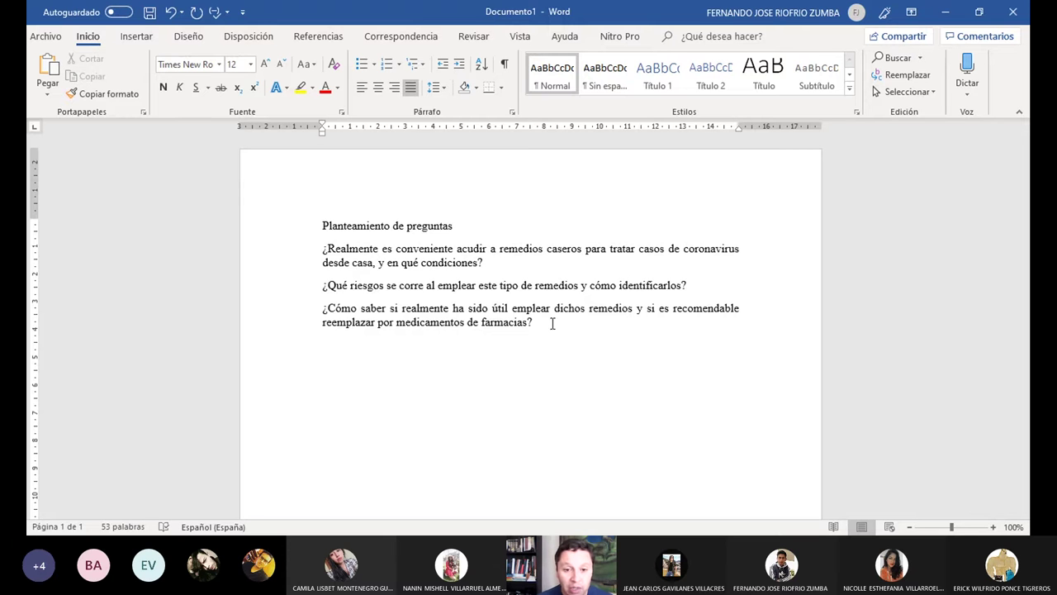
type("INDICADOREC")
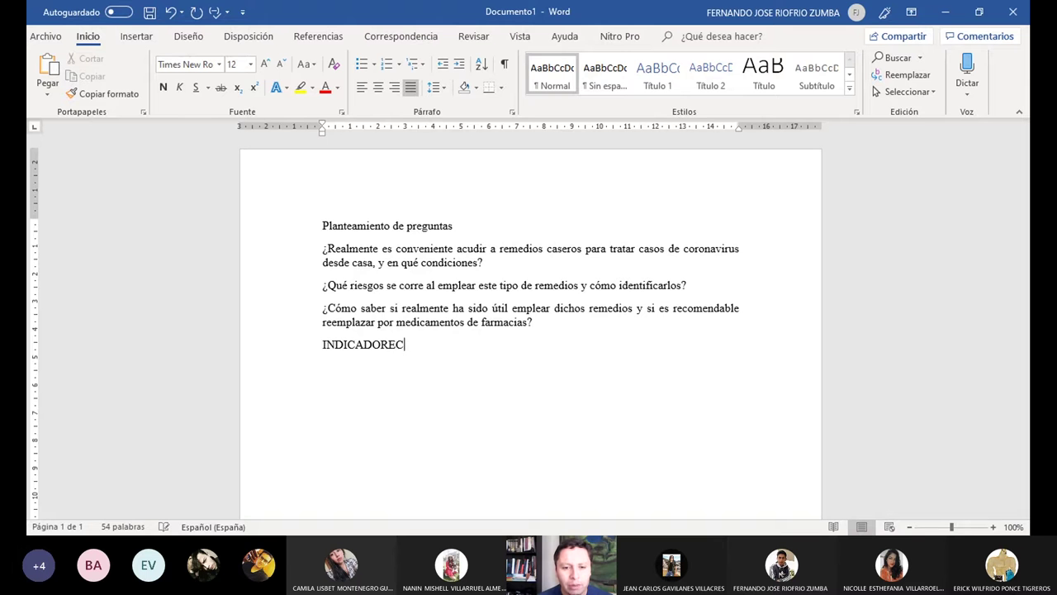
key("BackSpace")
type("S: ")
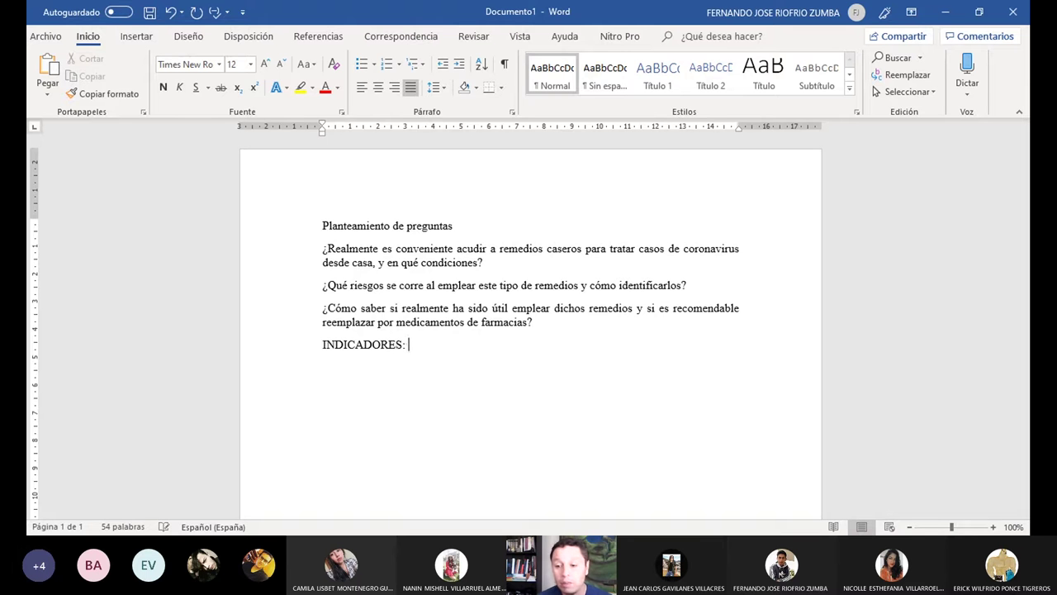
type("CASOS CL")
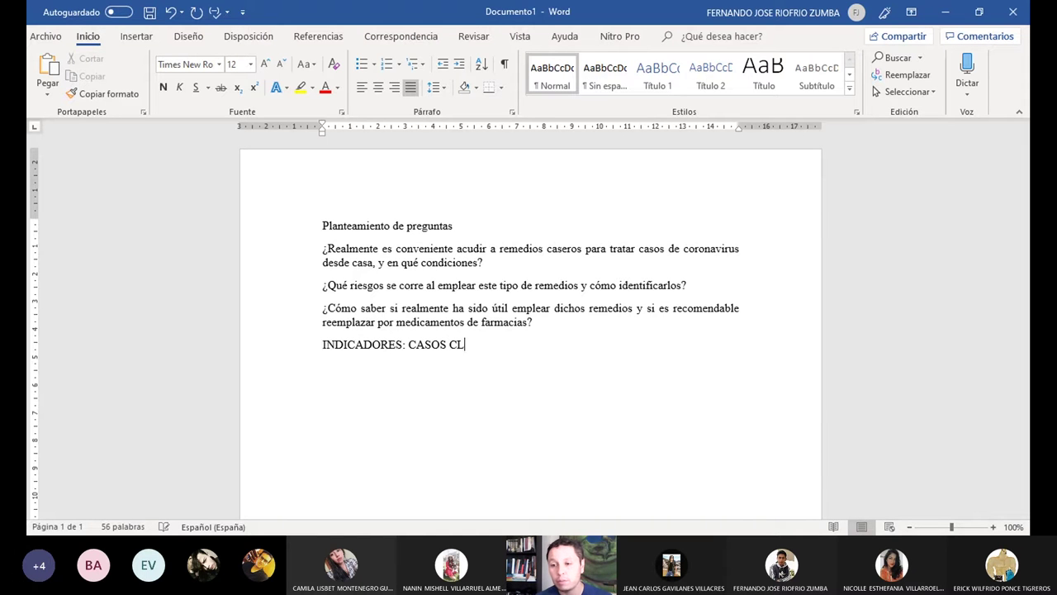
type("ÍNICOS")
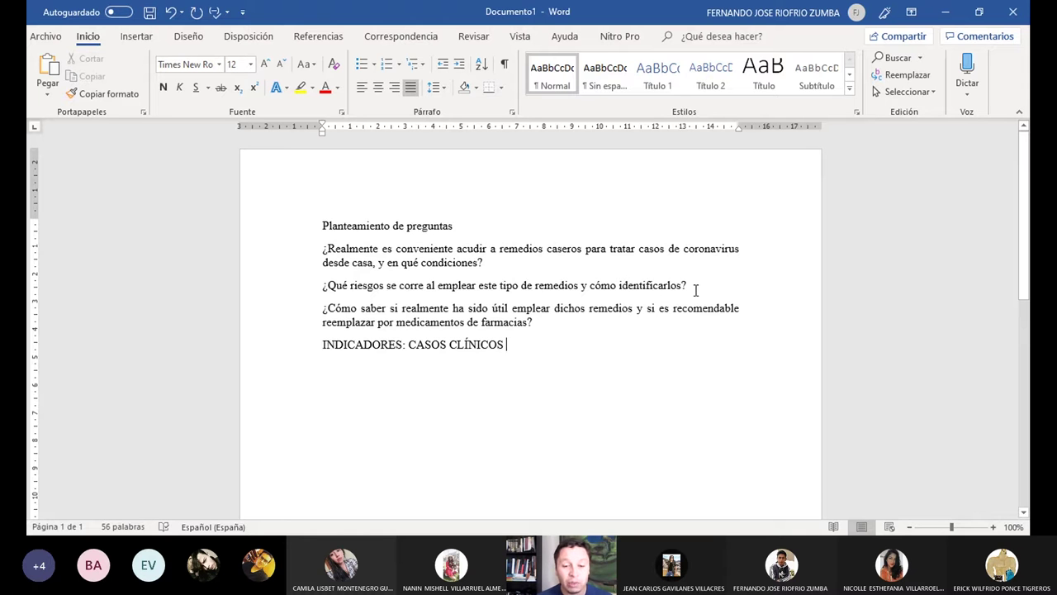
type(" RE")
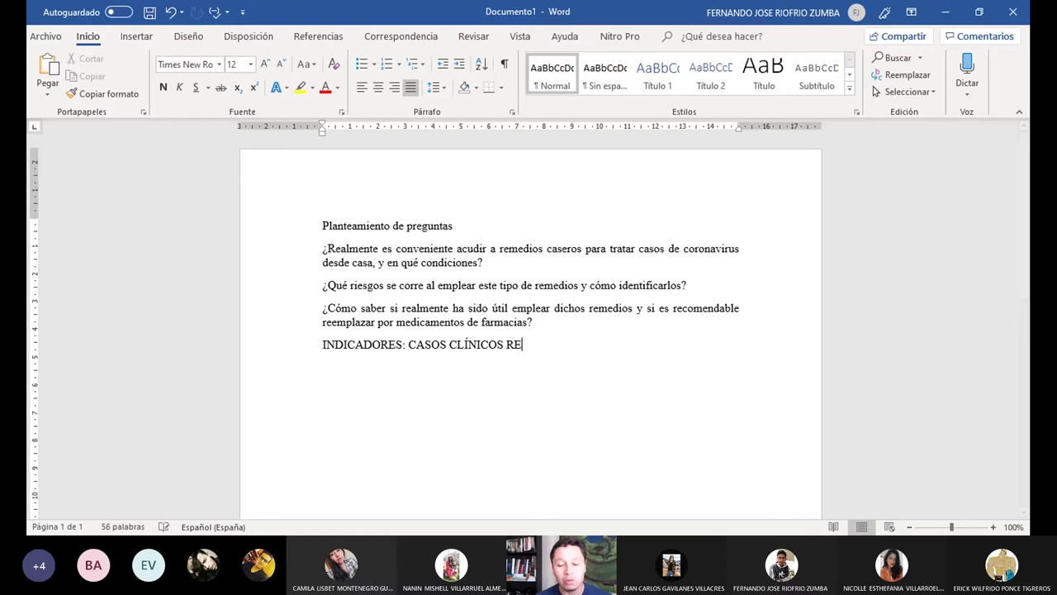
type("PORTADOS DE U")
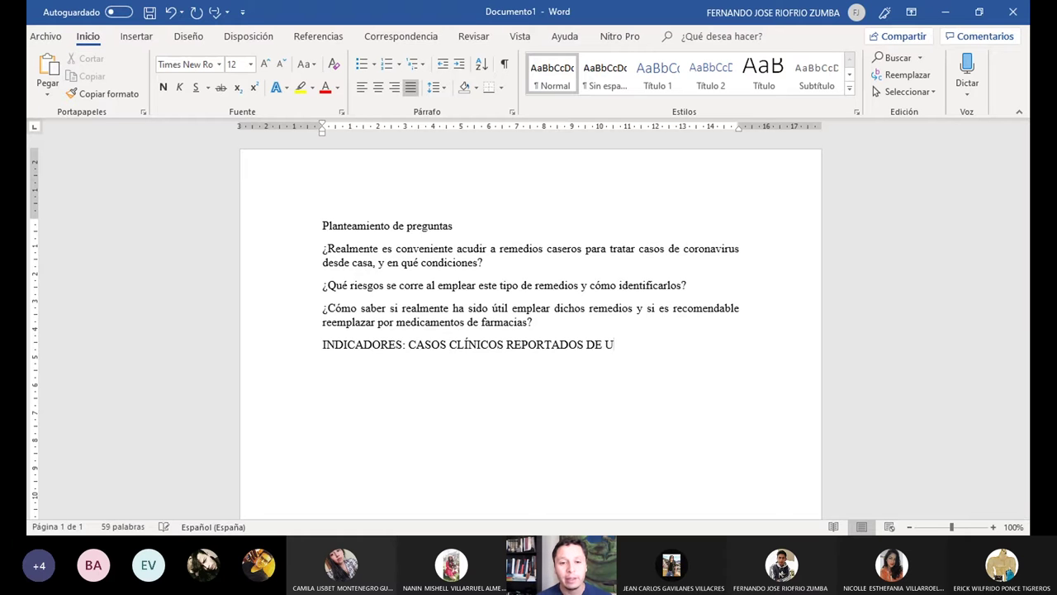
key("BackSpace")
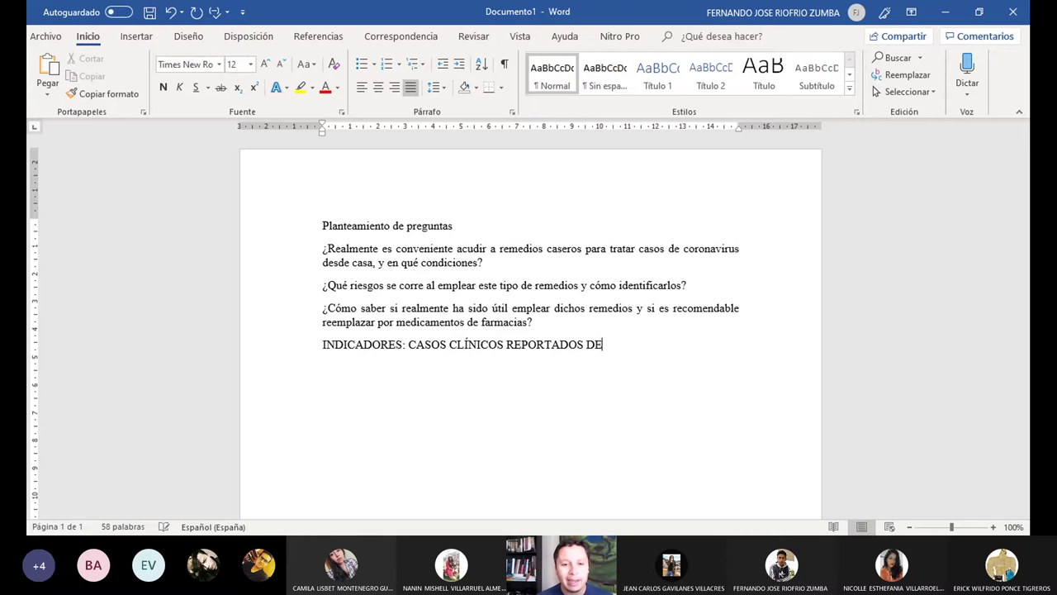
key("BackSpace")
key("BackSpace")
key("BackSpace")
type(".")
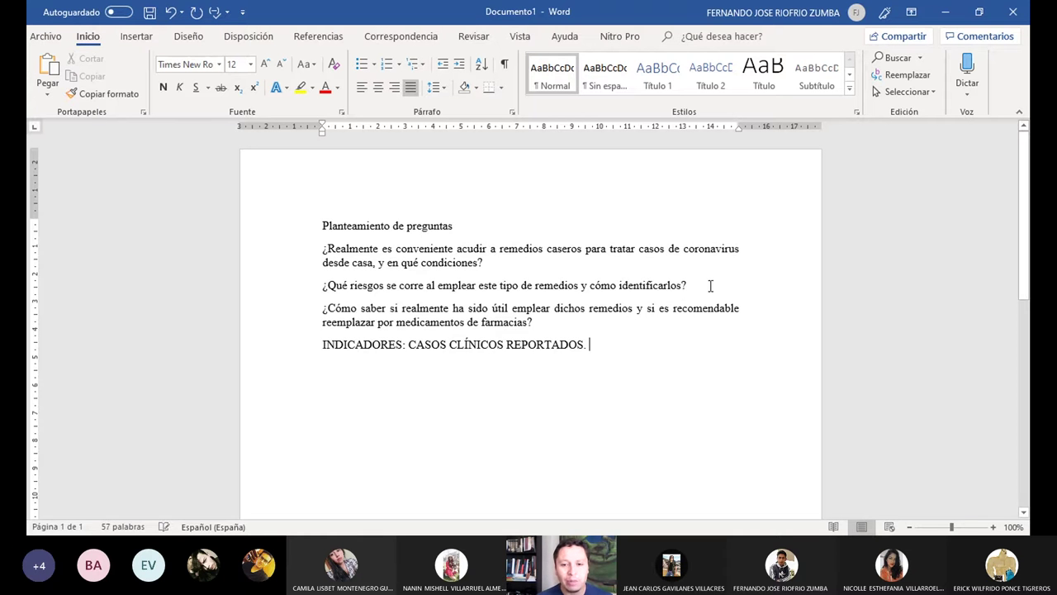
Insert the line "INDICADORES: EXPERIENCIAS PERSONALES" below the second question, about the risks of these remedies
left_click(715, 289)
key("Return")
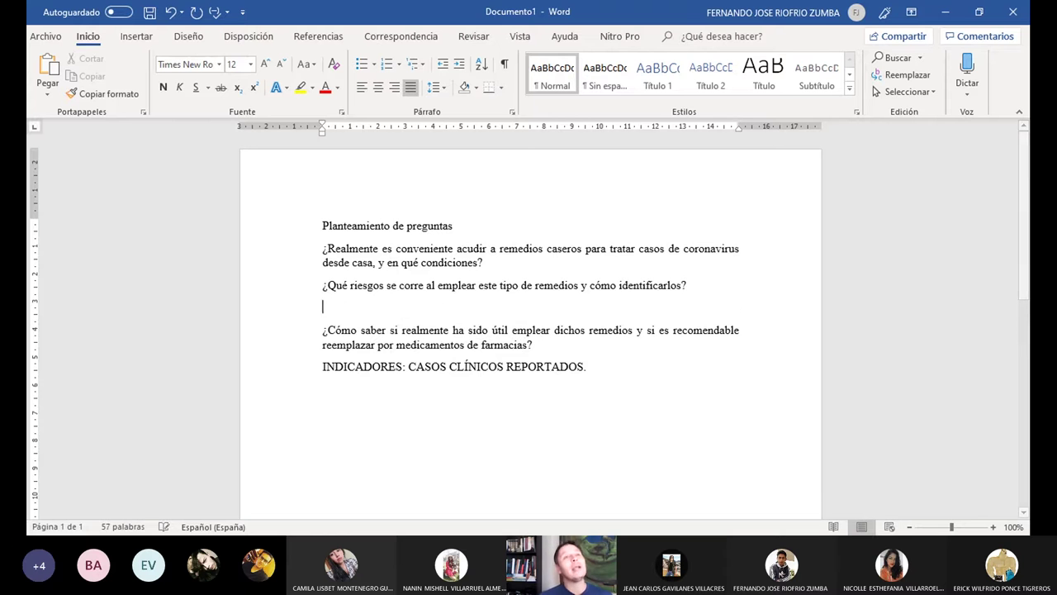
type("INDIC")
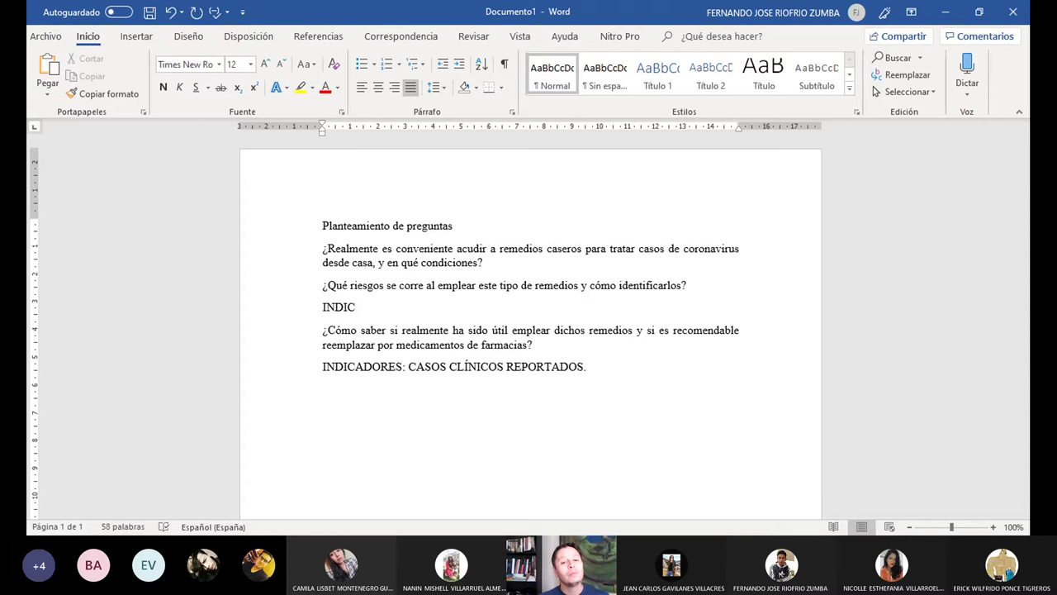
type("ADORES")
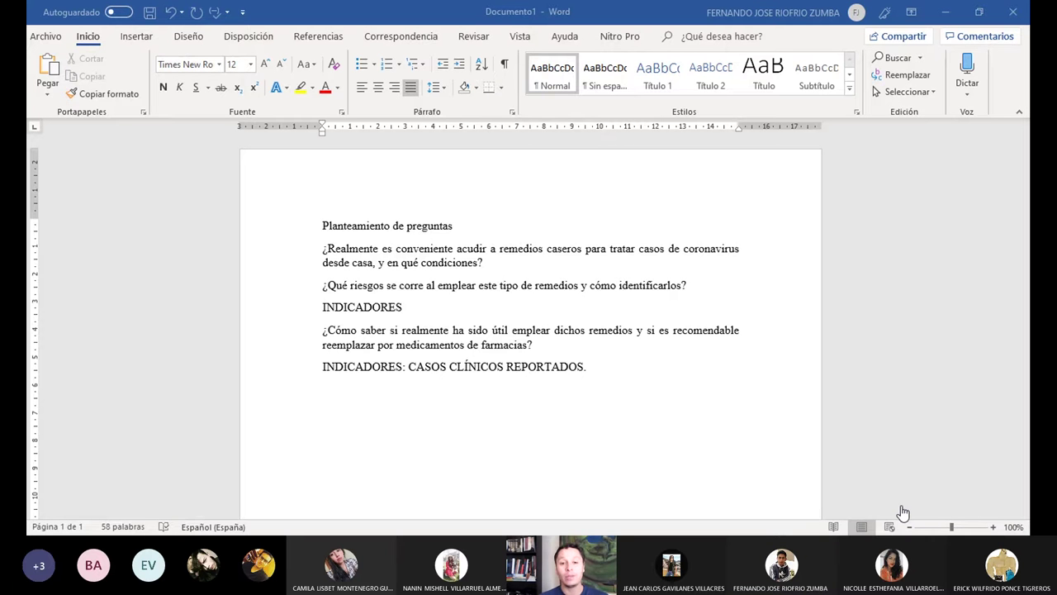
left_click(452, 310)
key("BackSpace")
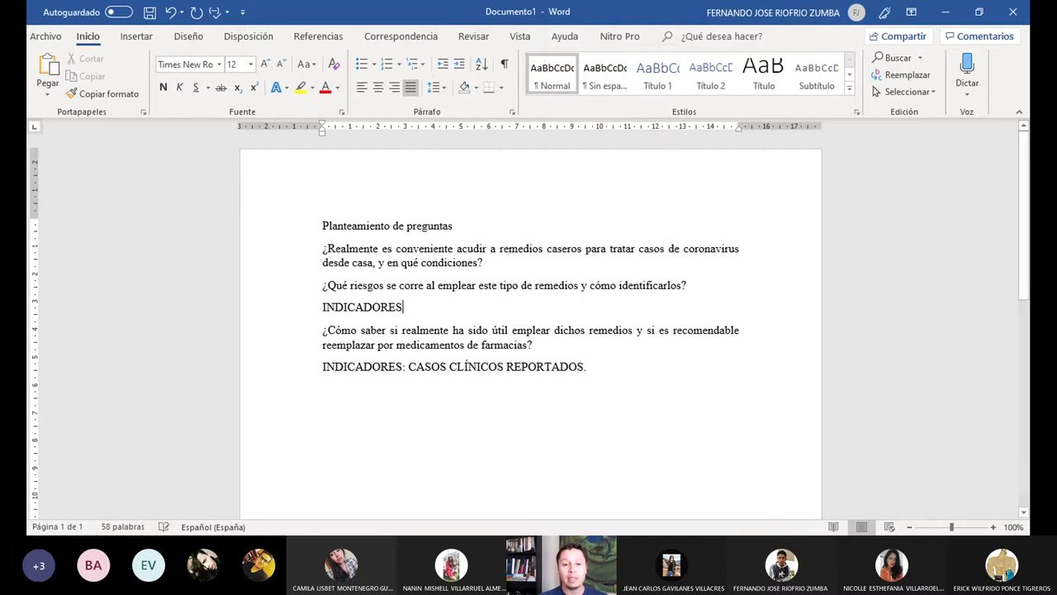
type(": E")
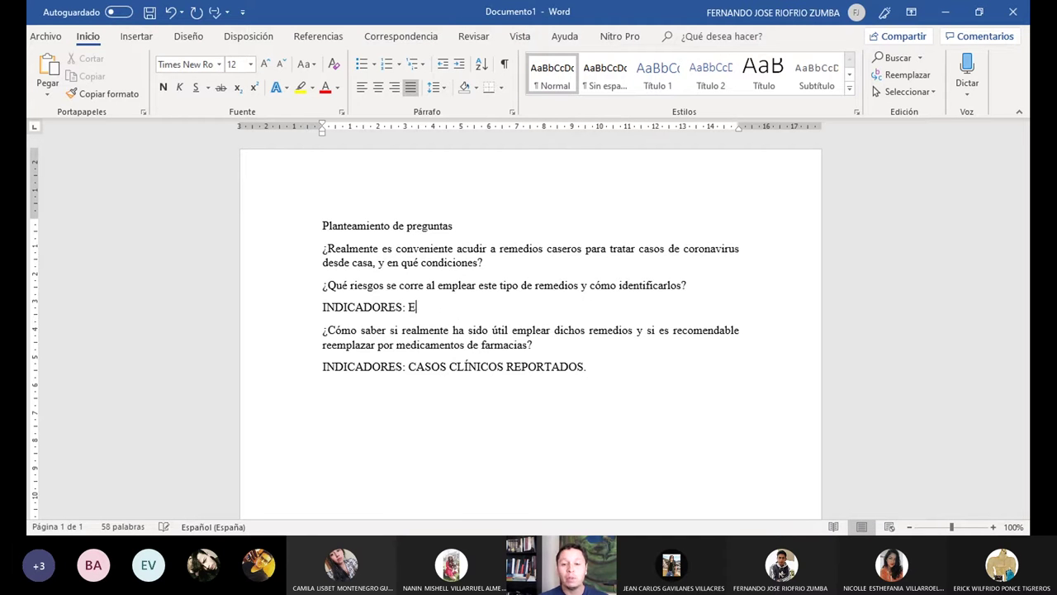
type("XPERIENC")
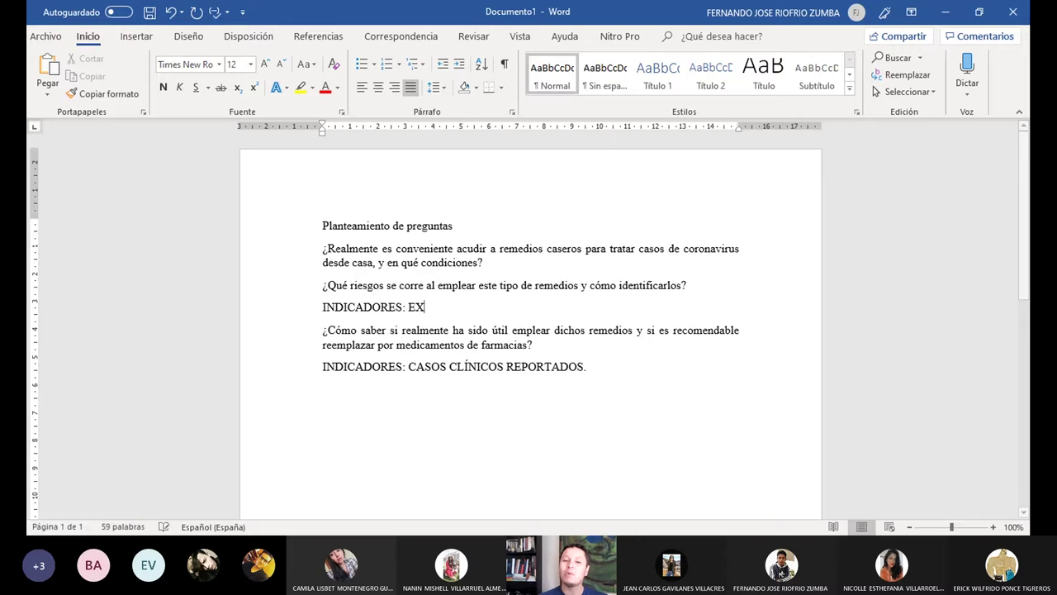
type("PERSONALES")
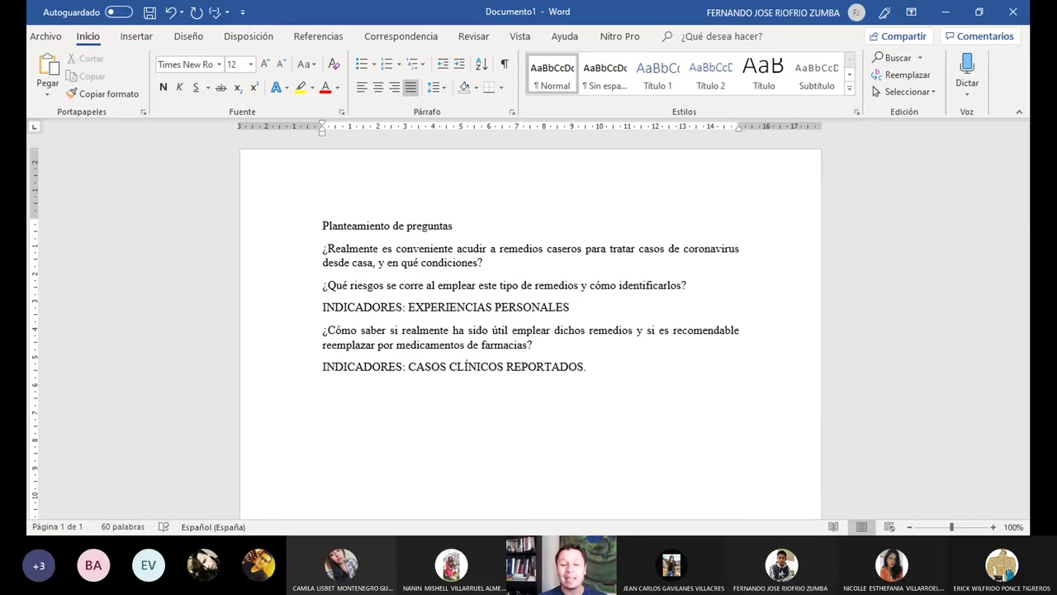
Extend the indicators line below the second question with ", CREENCIAS URBANAS"
key("BackSpace")
type(", CRE")
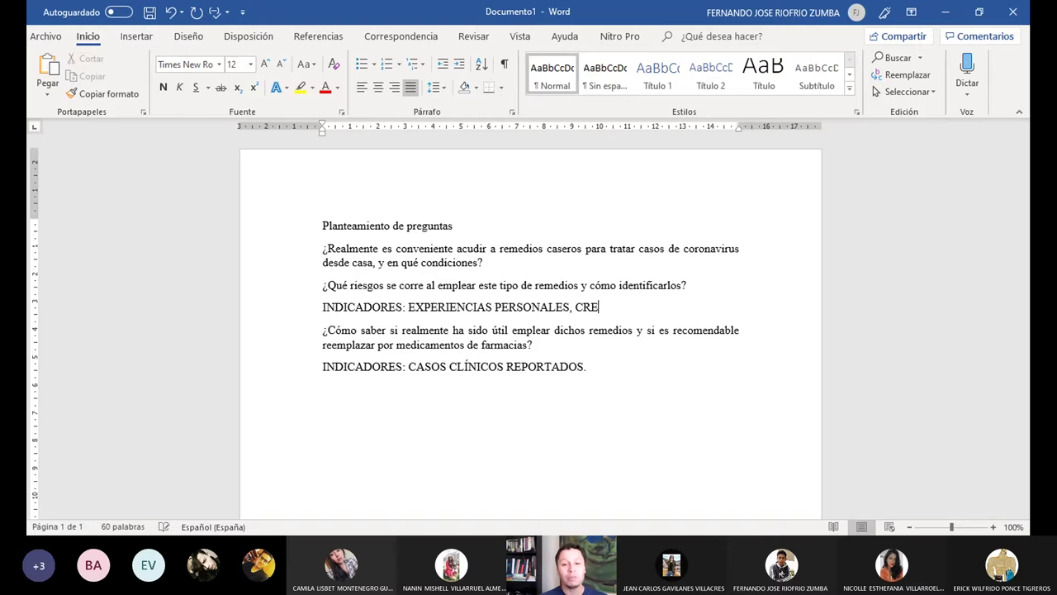
type("ENCIAS URBANAS")
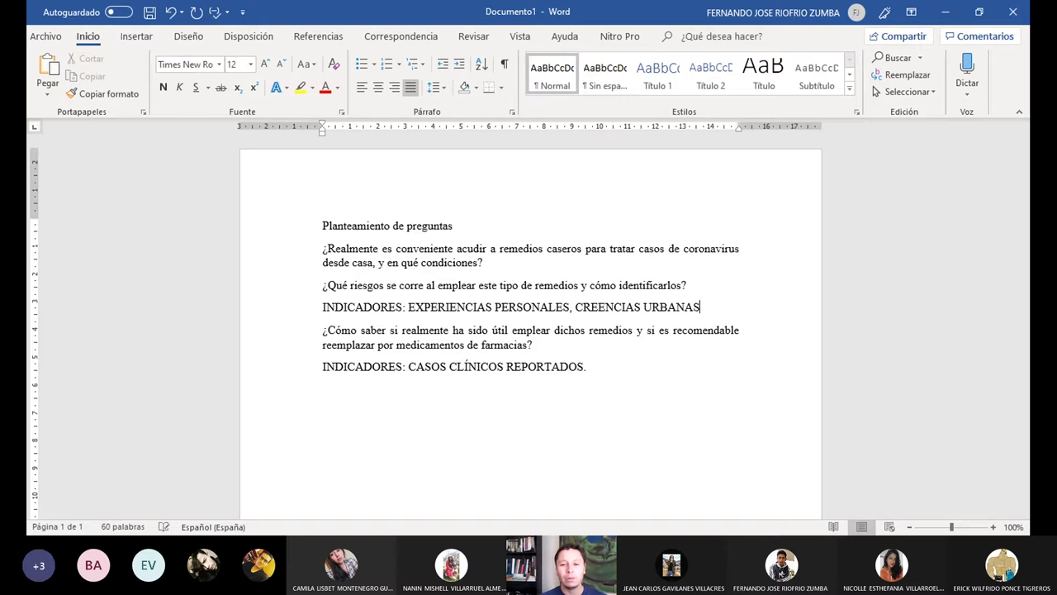
Insert the line "INDICADORES: COMPARACIÓN ENTRE MOLÉCULAS" below the first question, about home remedies for coronavirus
left_click(691, 285)
key("Return")
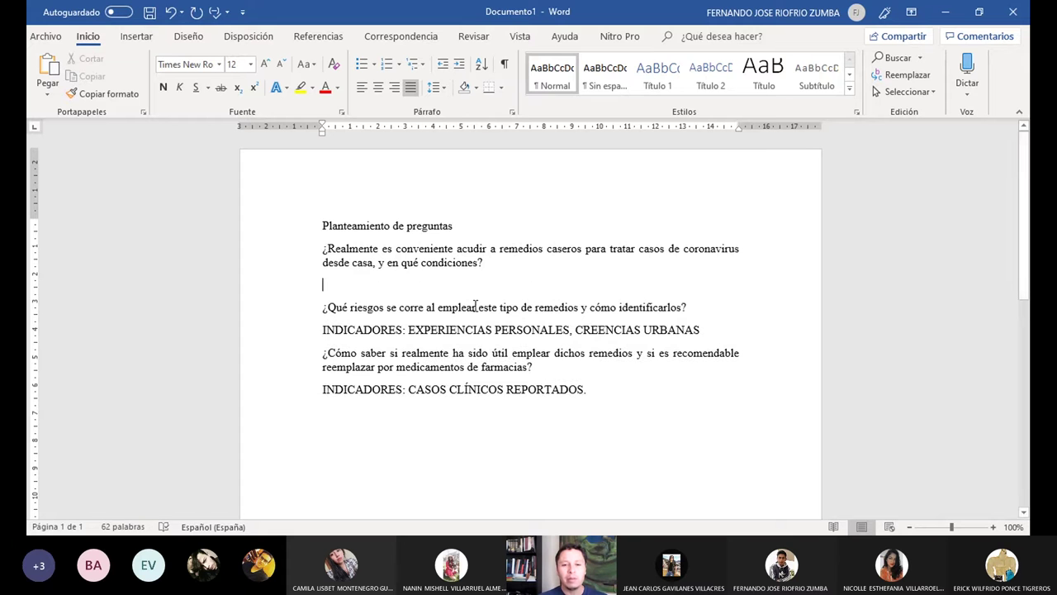
type("INDICA")
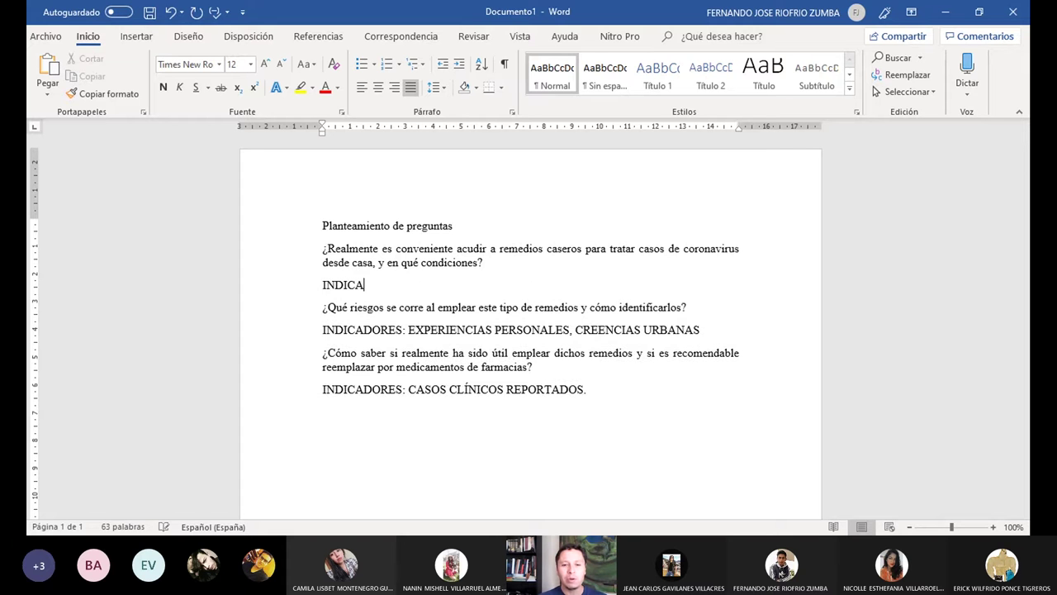
type("DORES:")
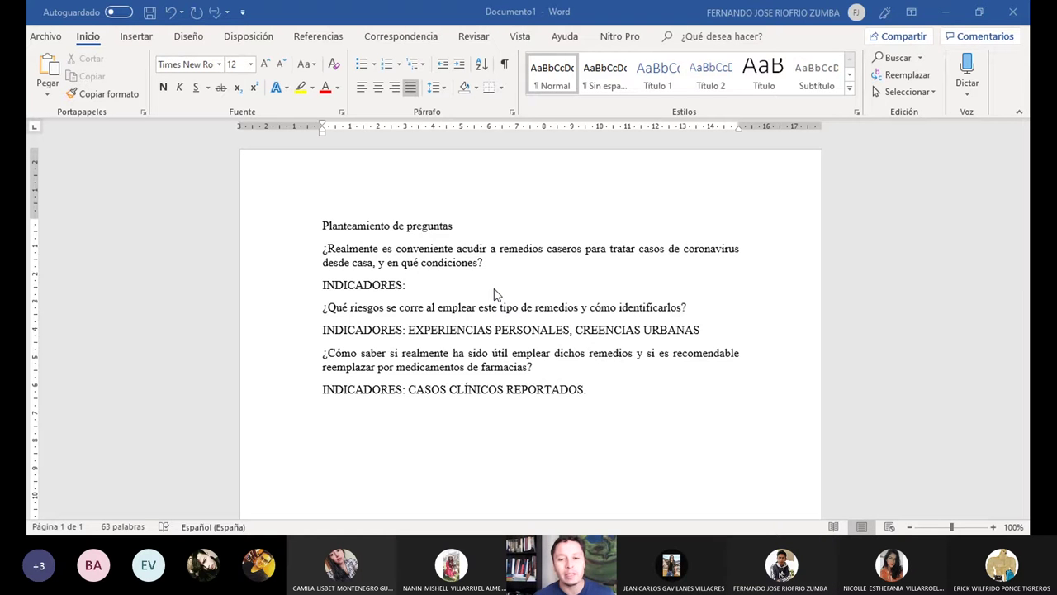
type("COMPARAC")
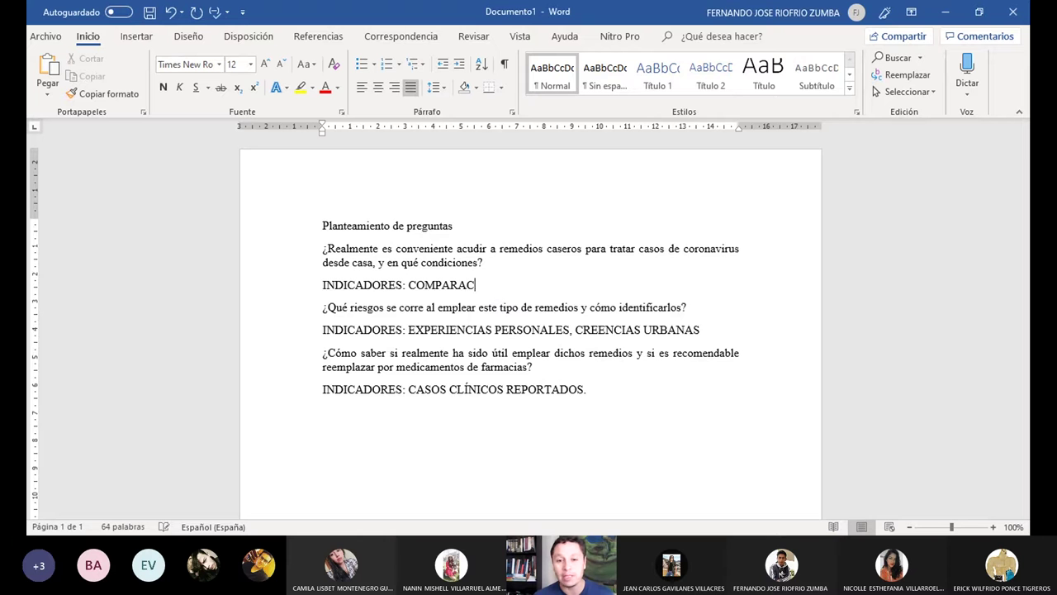
type("IÓN ENTRE ")
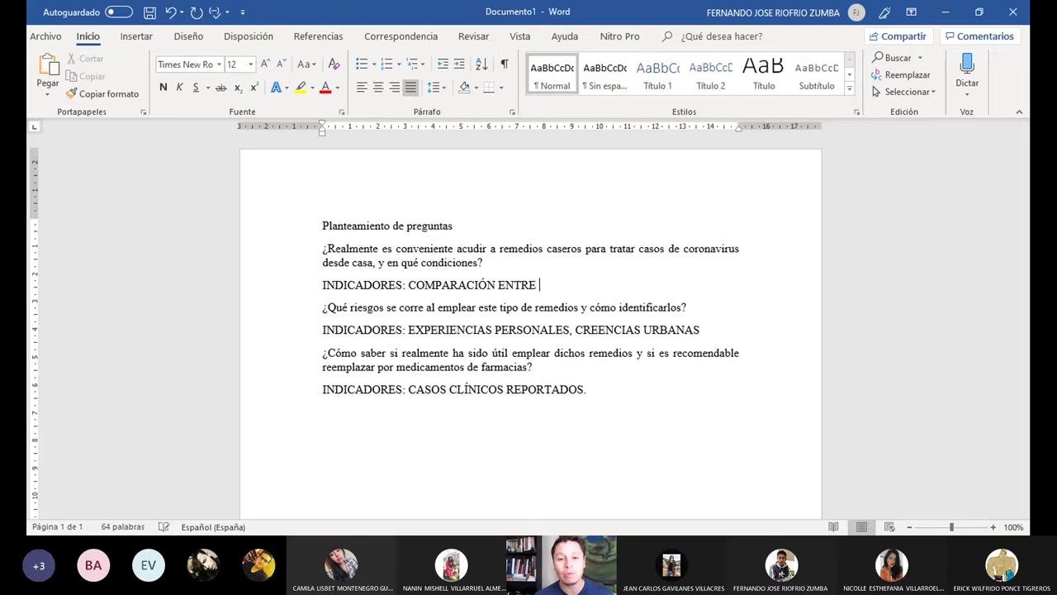
type("OL")
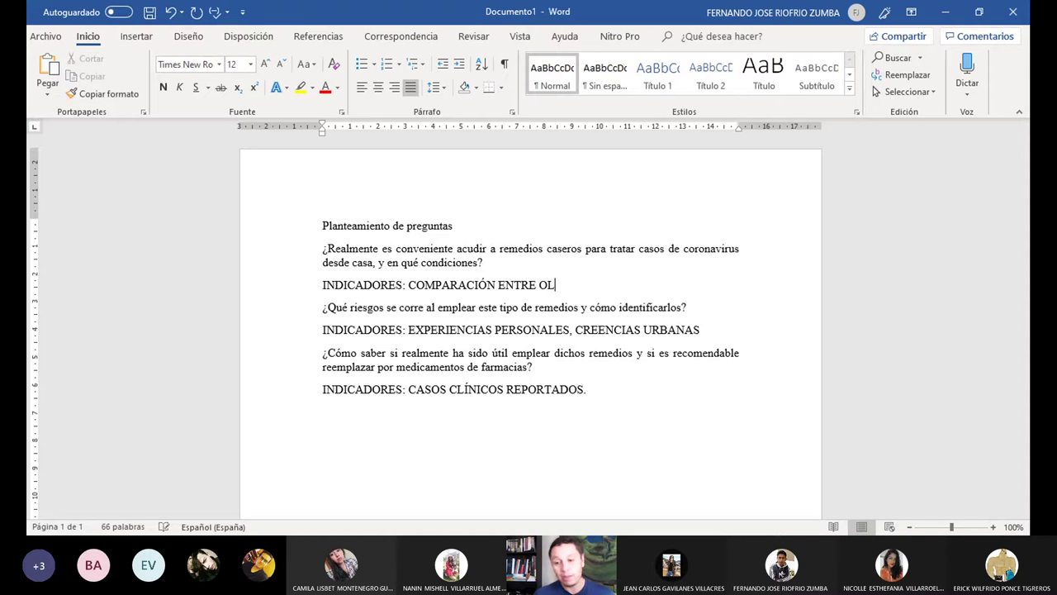
type("ÉCULAS")
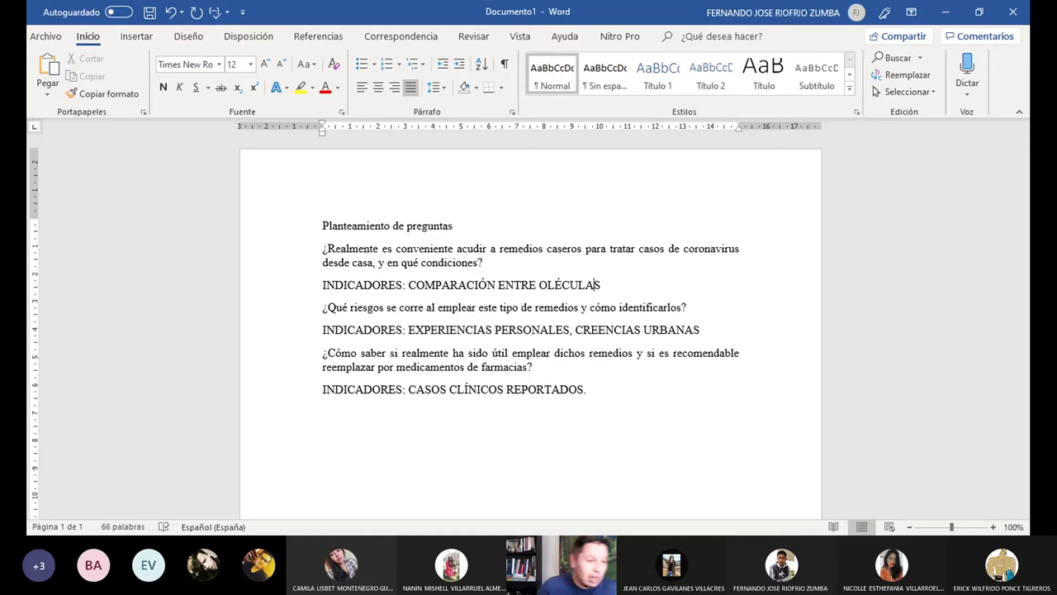
left_click(538, 285)
type("M")
key("Right")
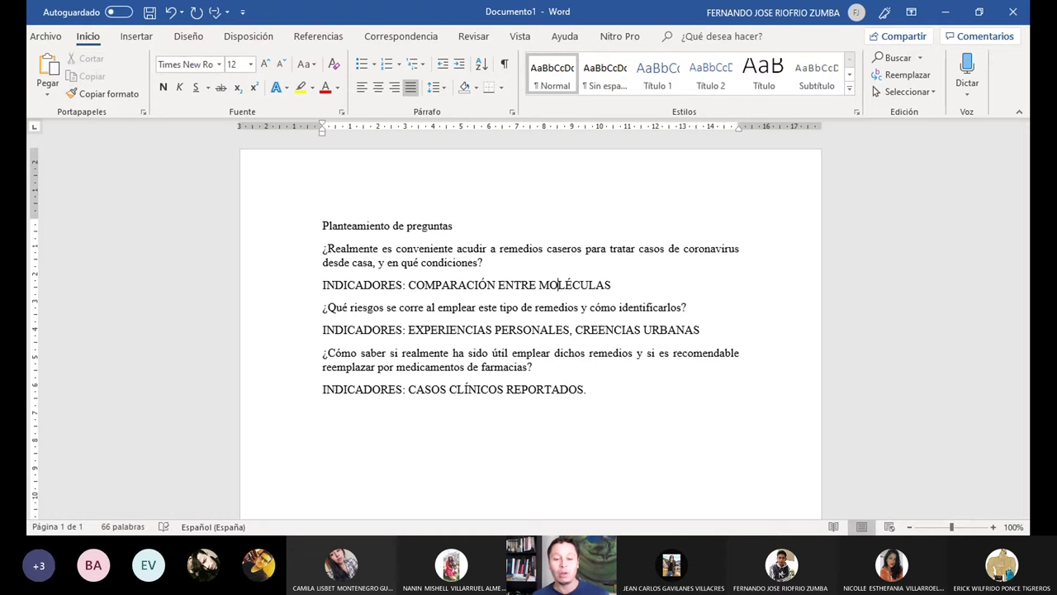
Add a space and an empty pair of parentheses after "MOLÉCULAS" in the first question's indicators line
key("End")
type("()")
key("Left")
key("Left")
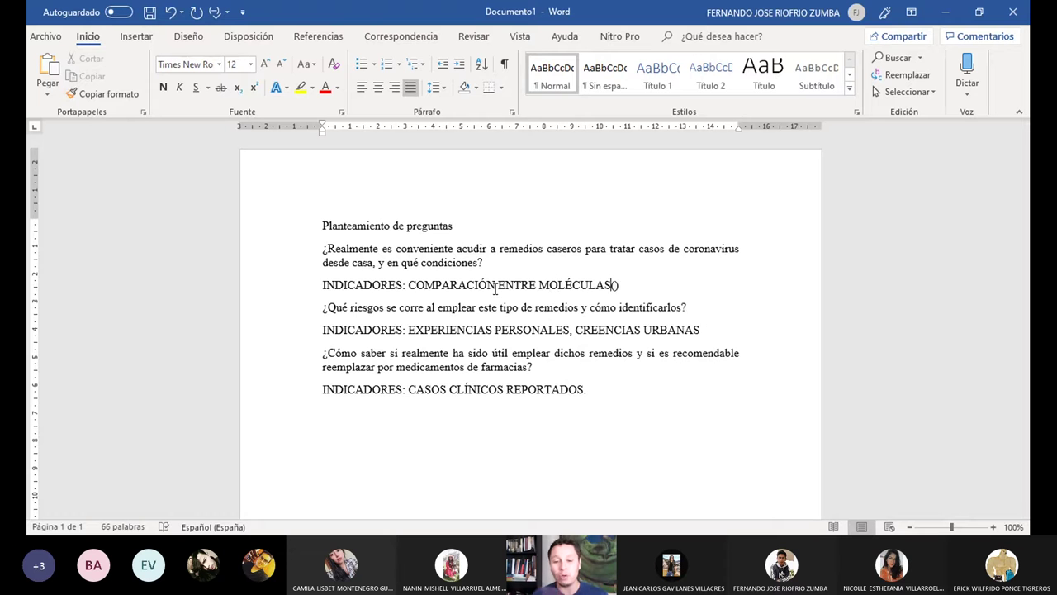
key("Right")
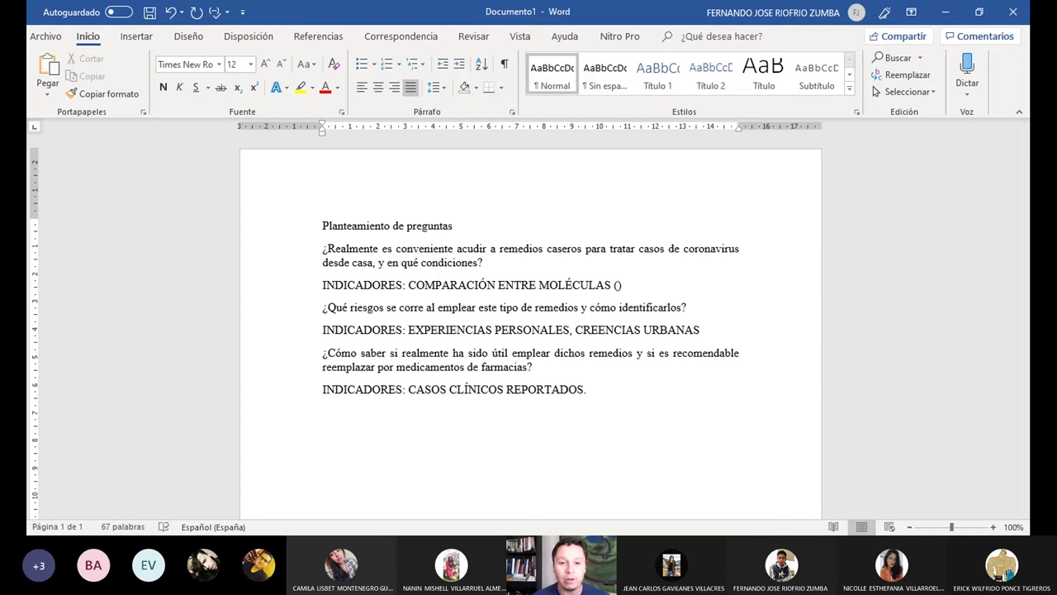
left_click(495, 285)
type("MEDIA")
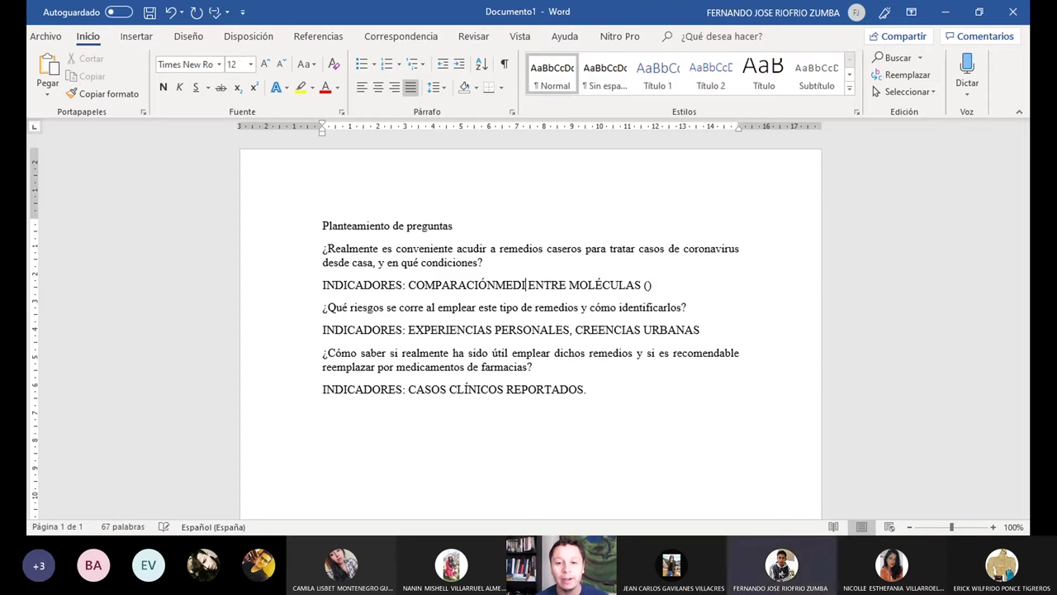
key("Left")
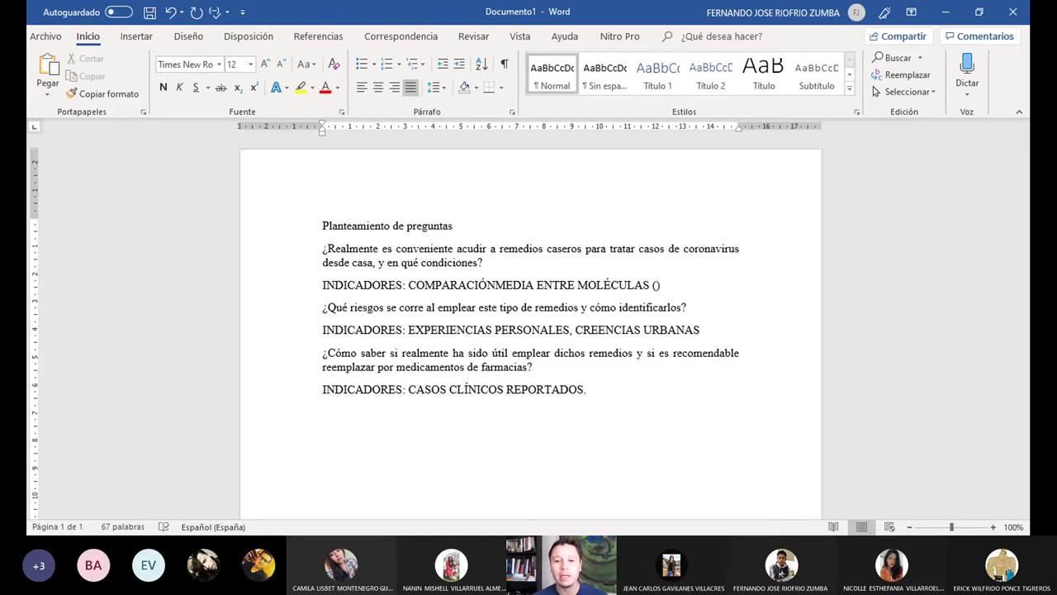
key("BackSpace")
key("BackSpace")
key("BackSpace")
key("BackSpace")
key("BackSpace")
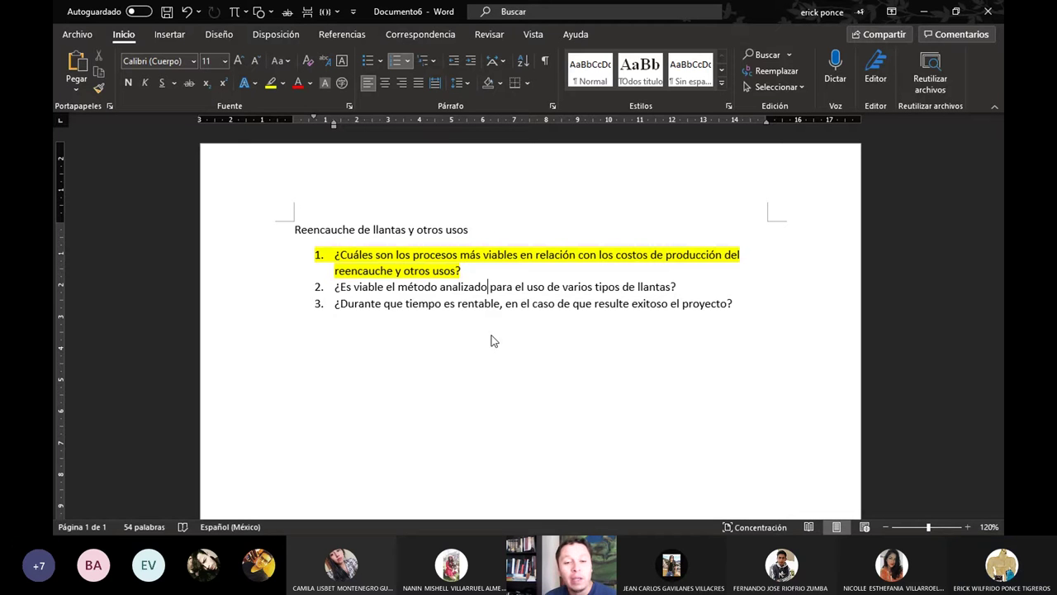
In the Reencauche de llantas document, add the unnumbered line "Indicador= procesos con costos globales" below question 1, with the spelling of "Indicador" corrected
key("Return")
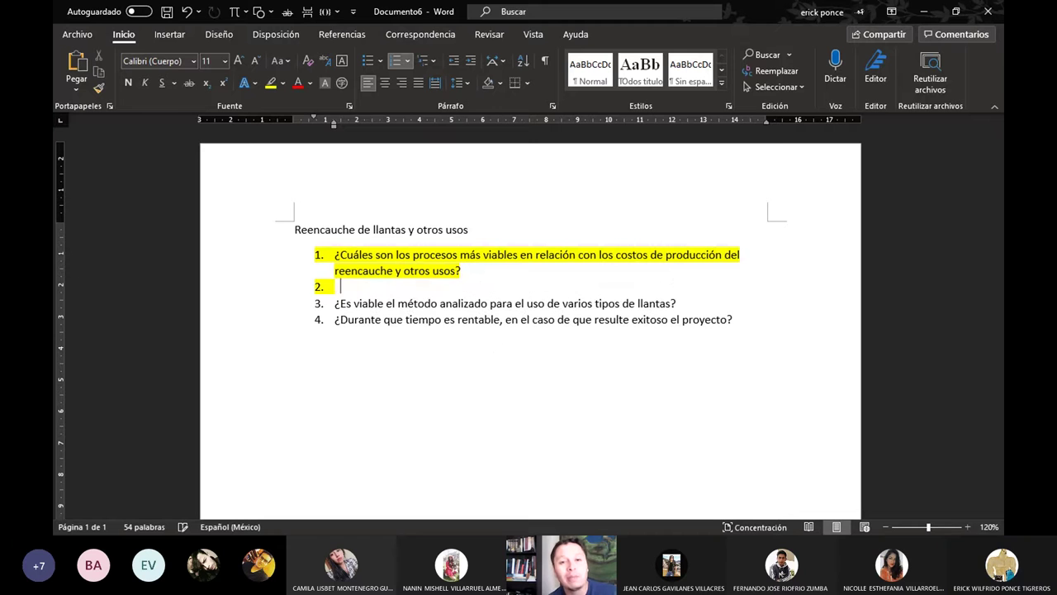
key("BackSpace")
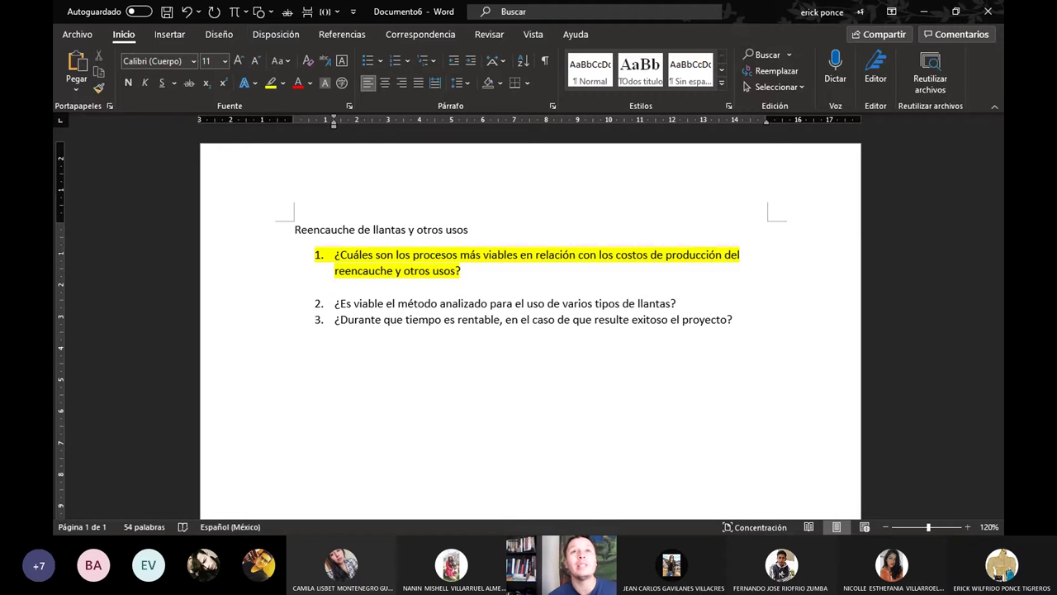
type("Indi")
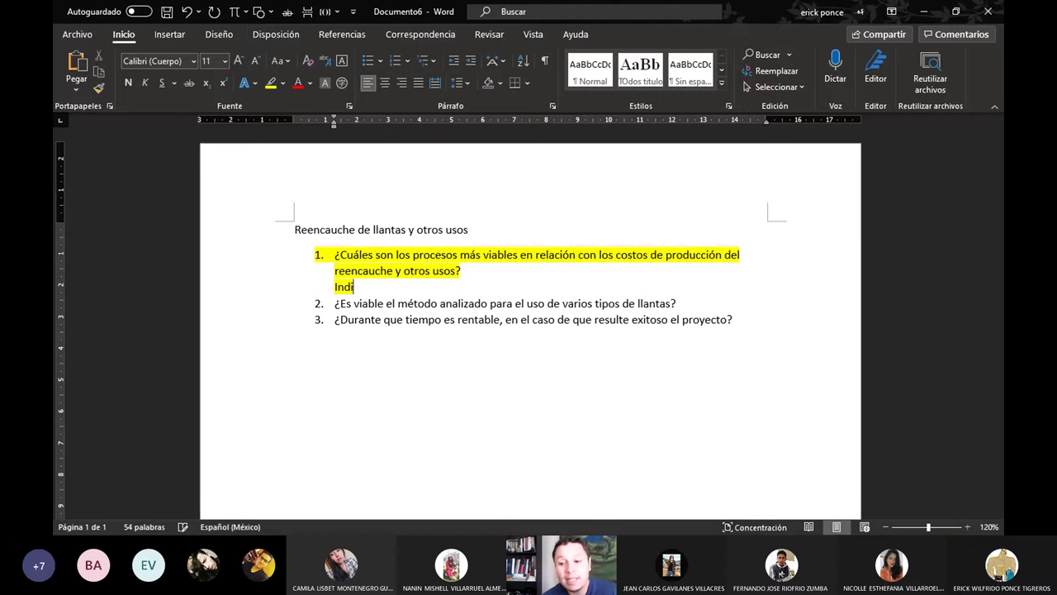
type("caror= ")
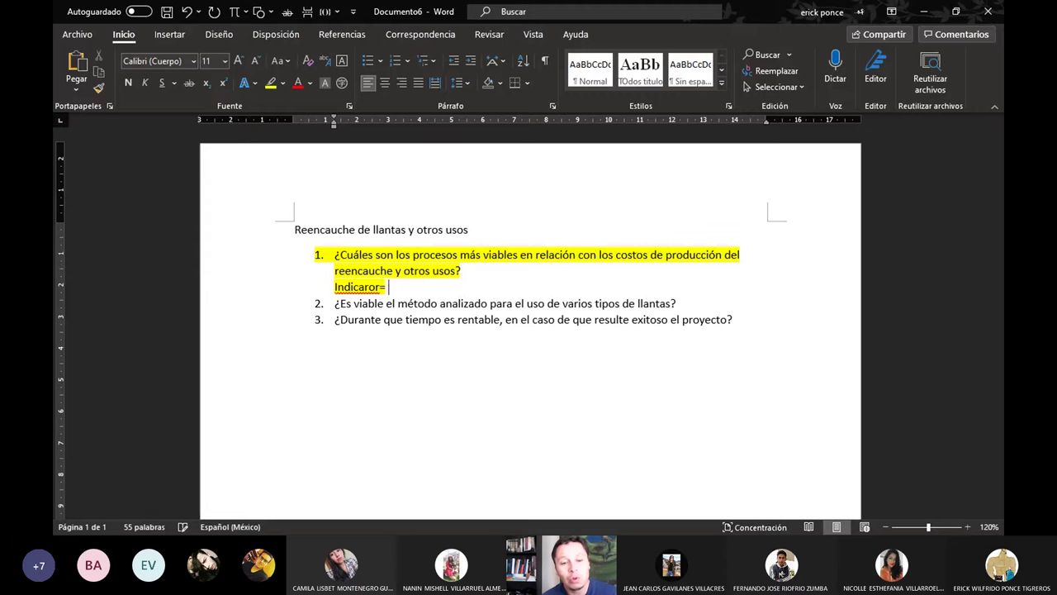
type("procesos ")
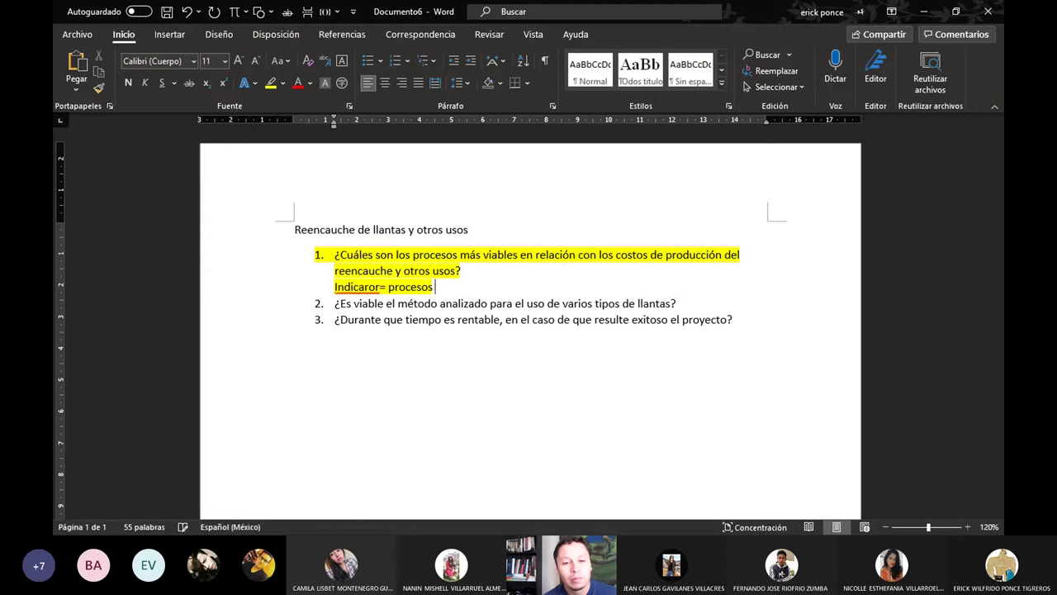
type("con costo")
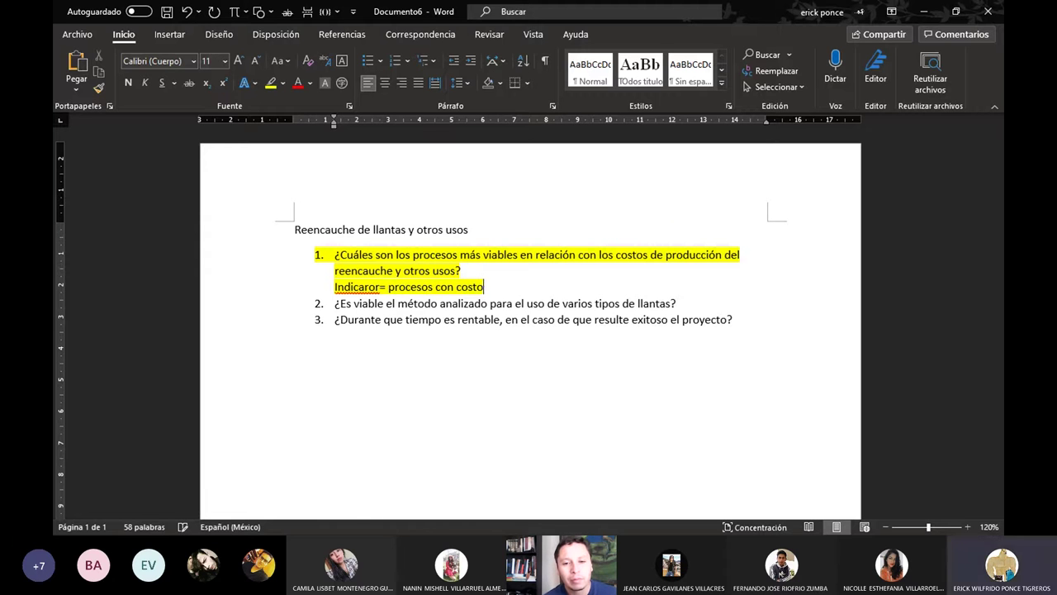
type("s globales")
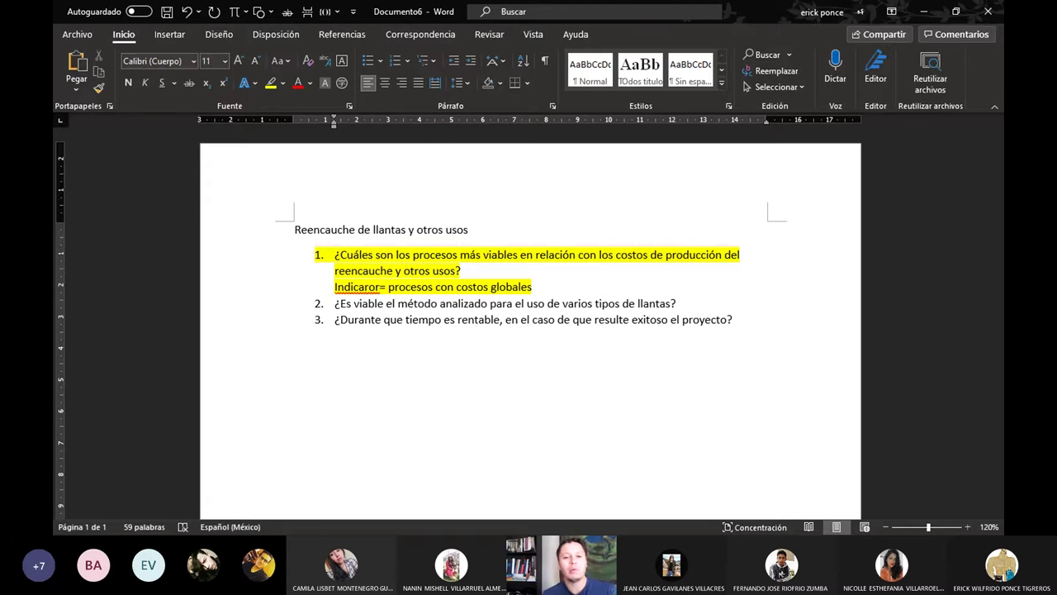
right_click(338, 292)
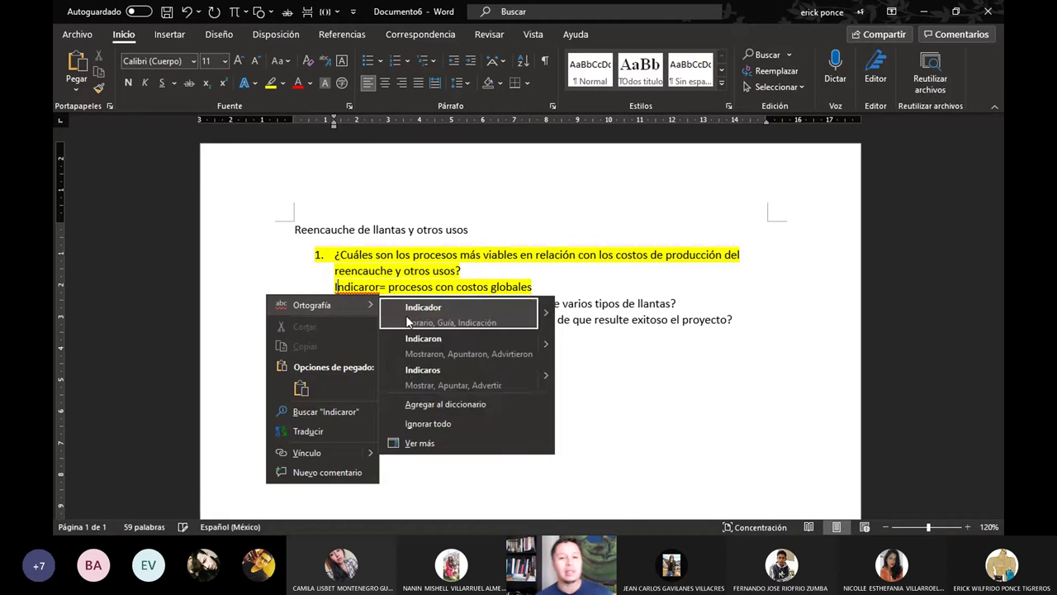
left_click(393, 375)
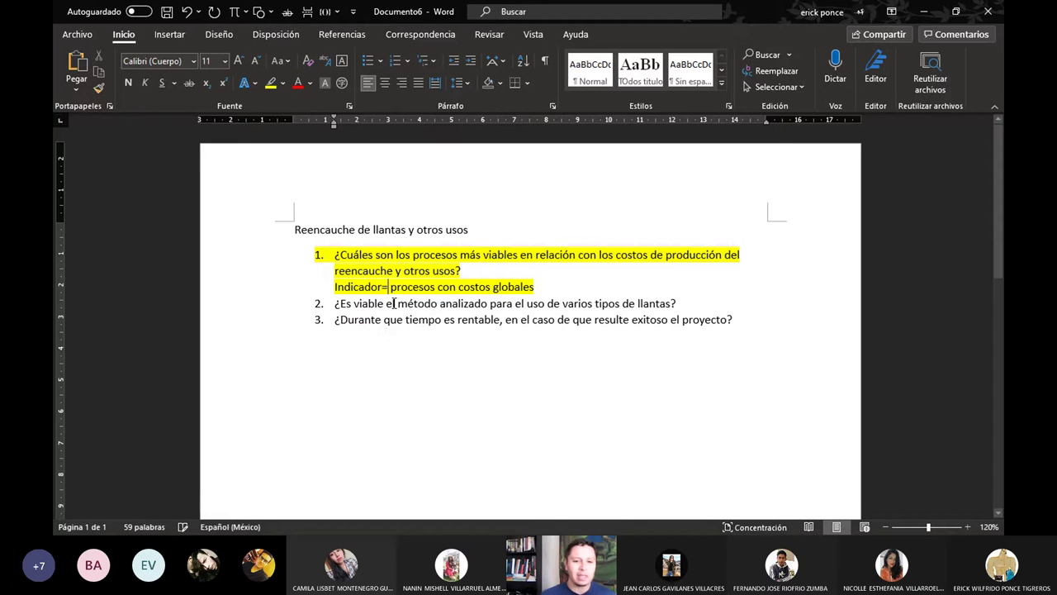
Insert the unnumbered line "Indicador = clasificación por usos" below question 2, about using the method for various tire types
left_click(716, 307)
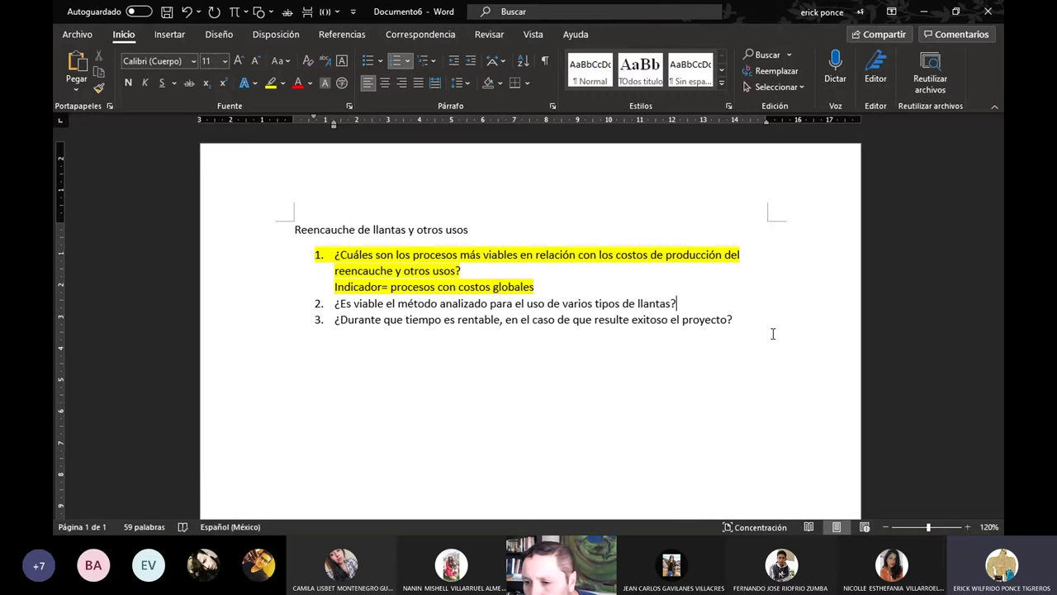
key("Return")
key("Return")
key("Return")
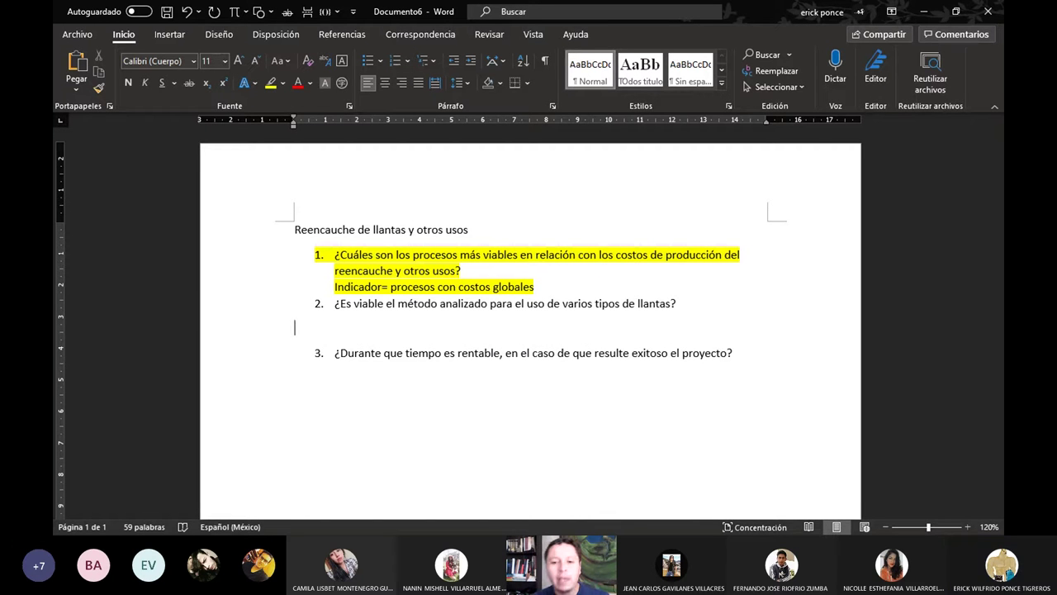
type("indicadr")
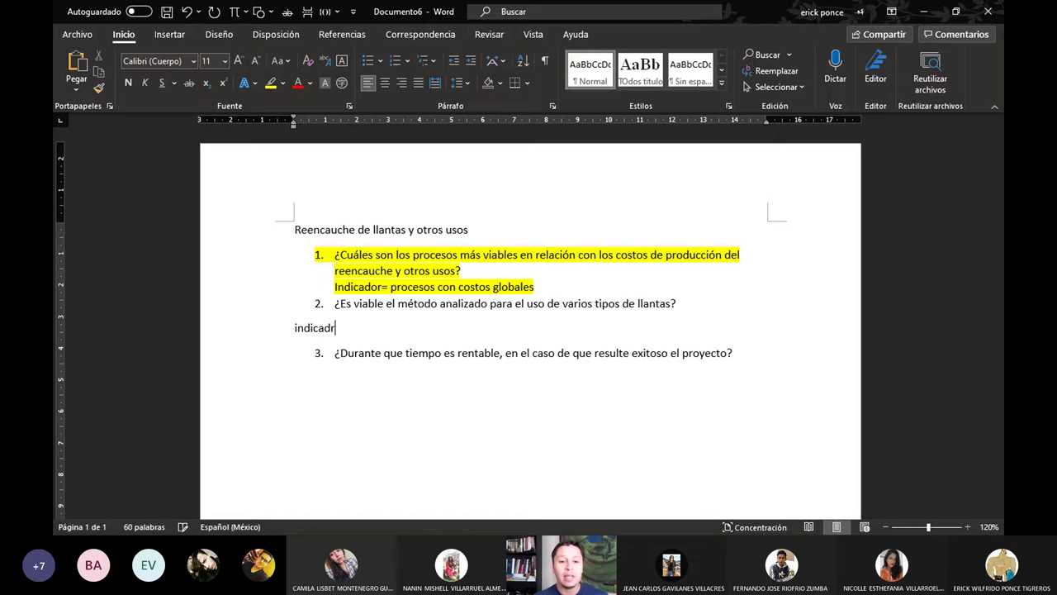
key("BackSpace")
type("or")
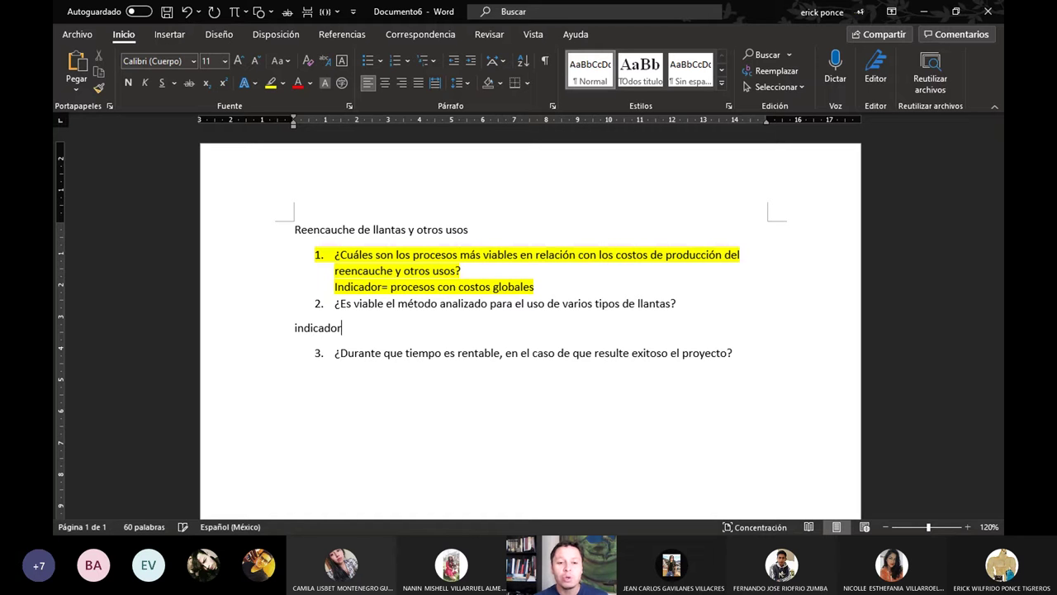
type(" = clasif")
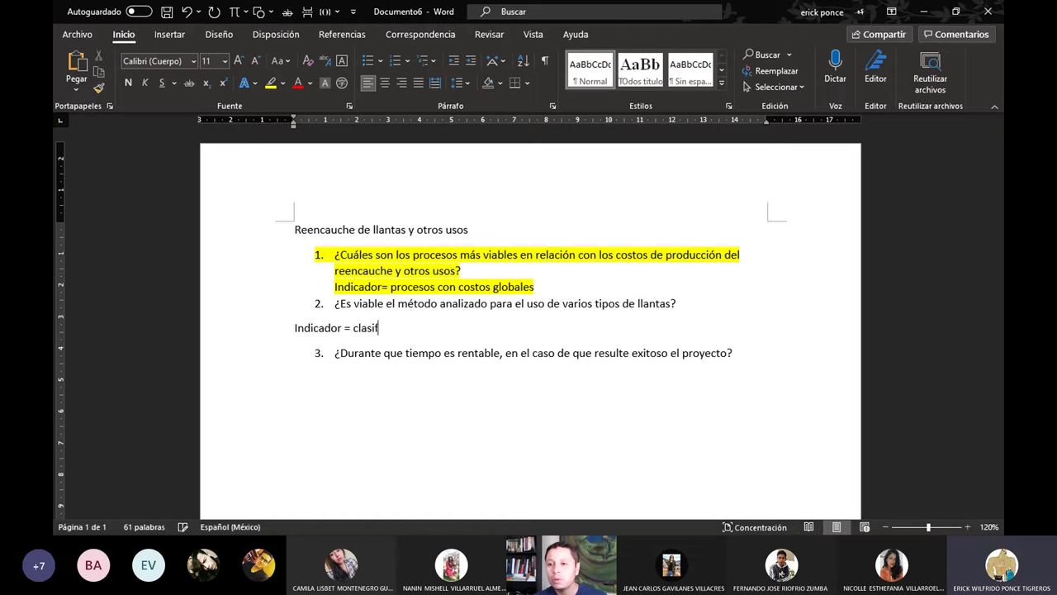
type("icación por usos")
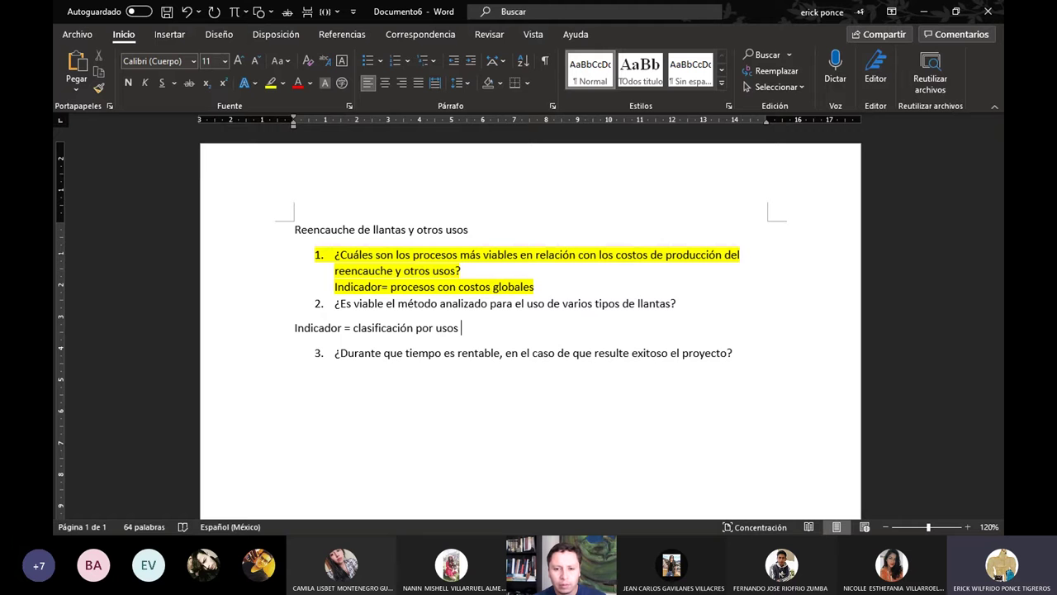
Add the unnumbered line "Breve análisis del mercado" below question 3, about how long the project is profitable
left_click(470, 353)
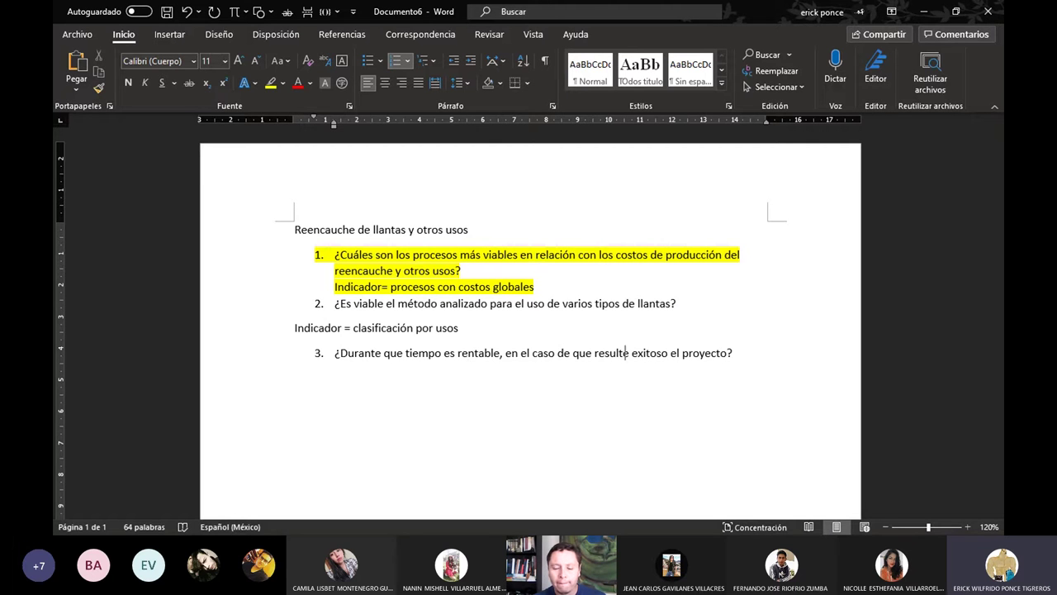
left_click(734, 353)
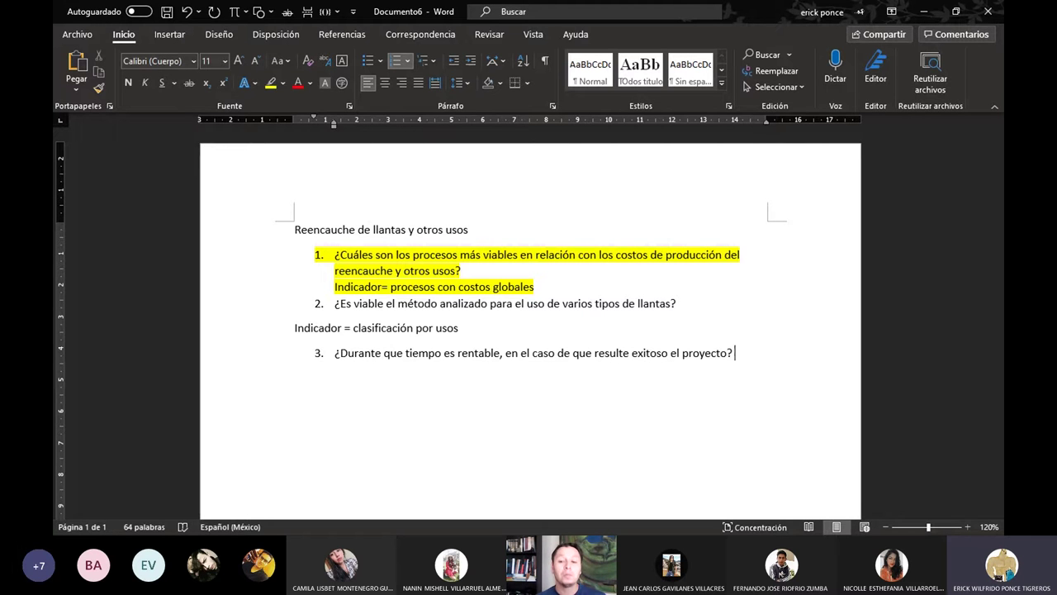
key("Return")
key("Return")
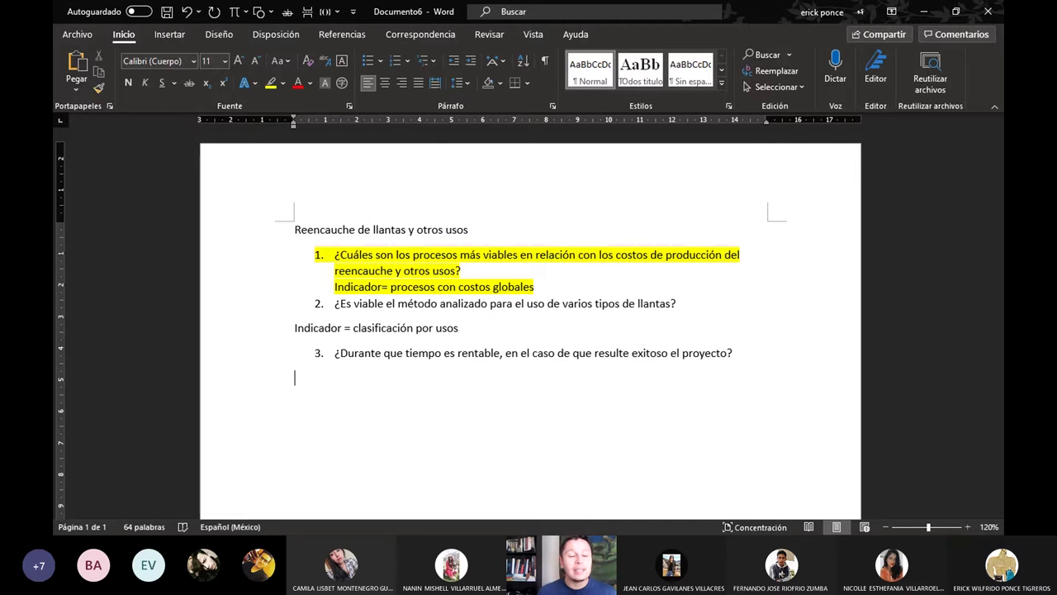
type("Breve anal")
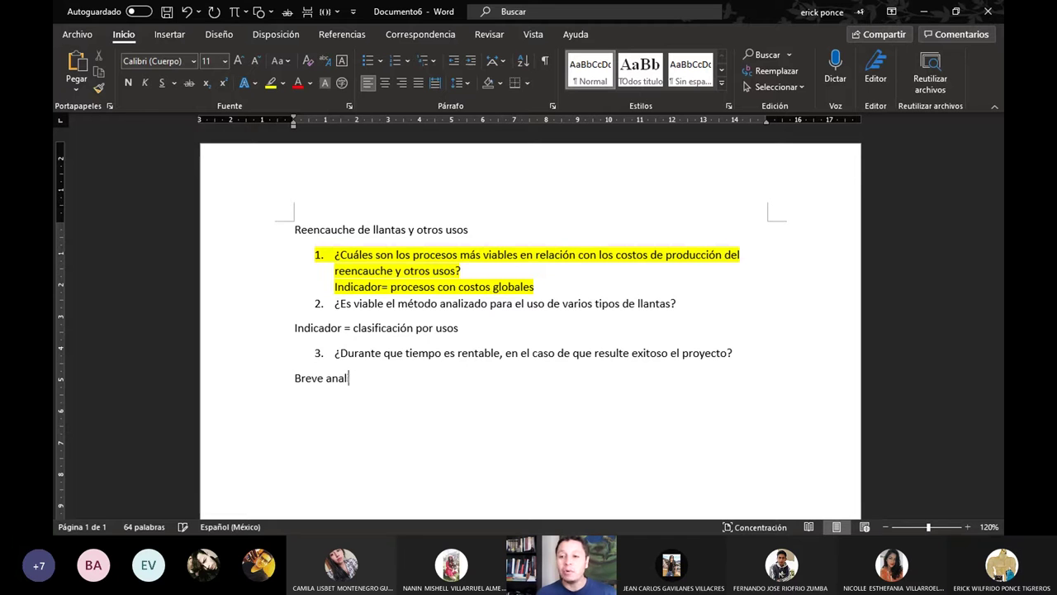
key("BackSpace")
key("BackSpace")
type("álisis del mercad")
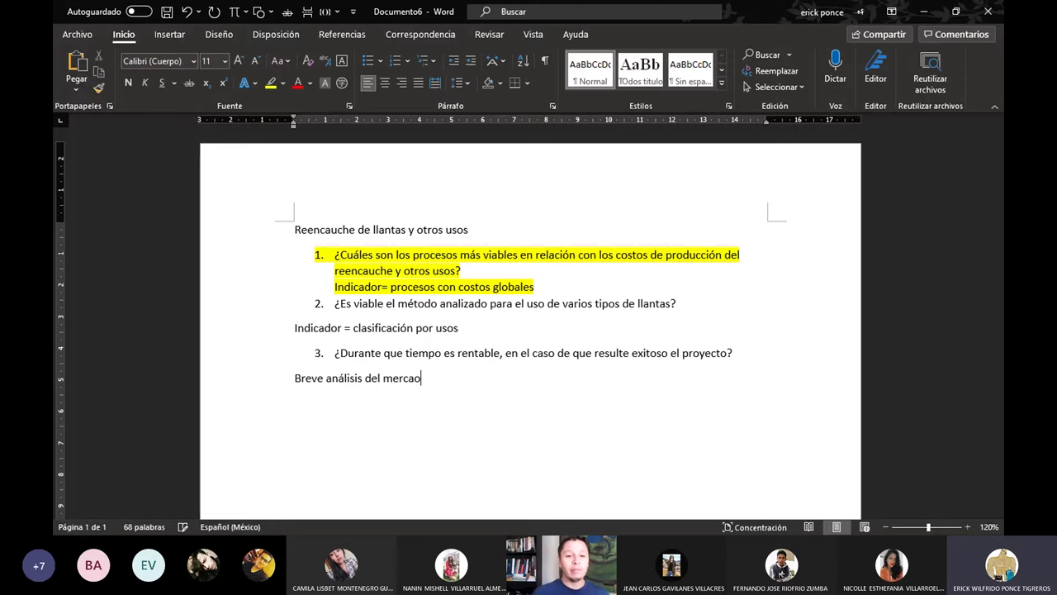
type("o")
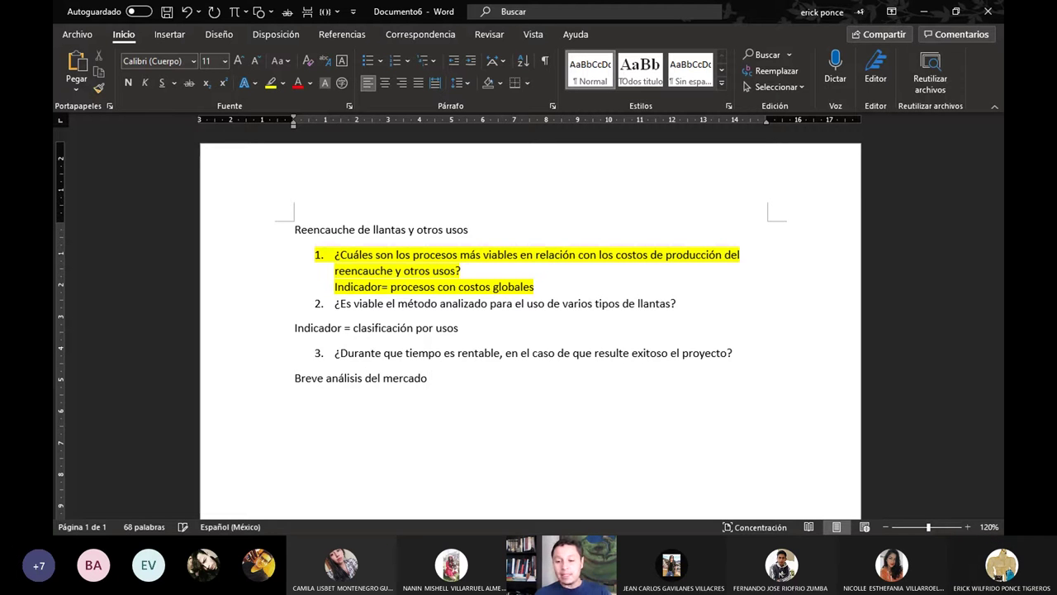
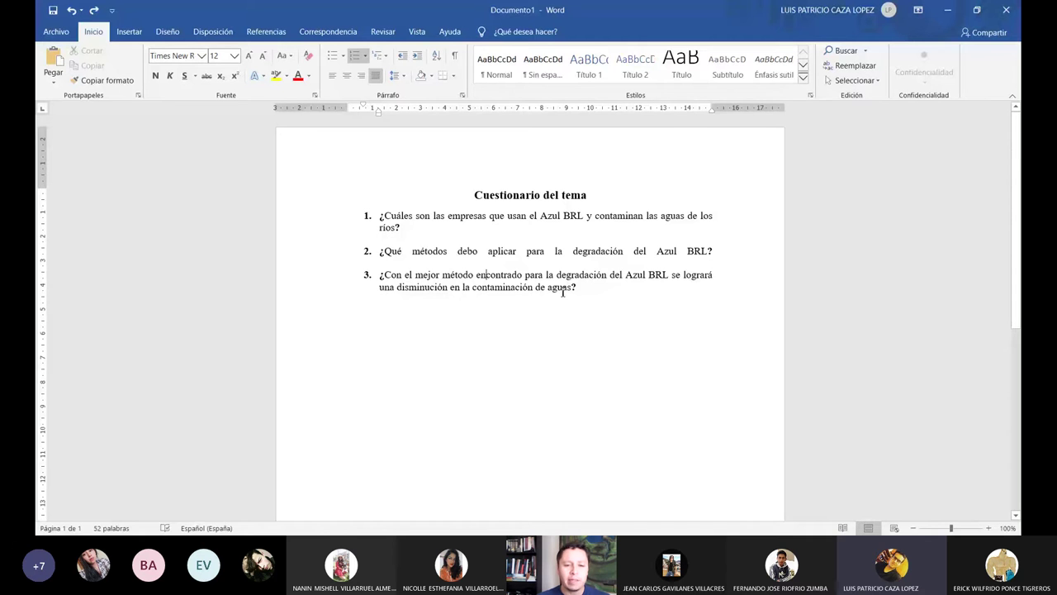
In the Cuestionario del tema document, add "INDICADORES: Variables de los procesos de tratamiento del colorante." unnumbered below question 3, with only the label bold
left_click(580, 293)
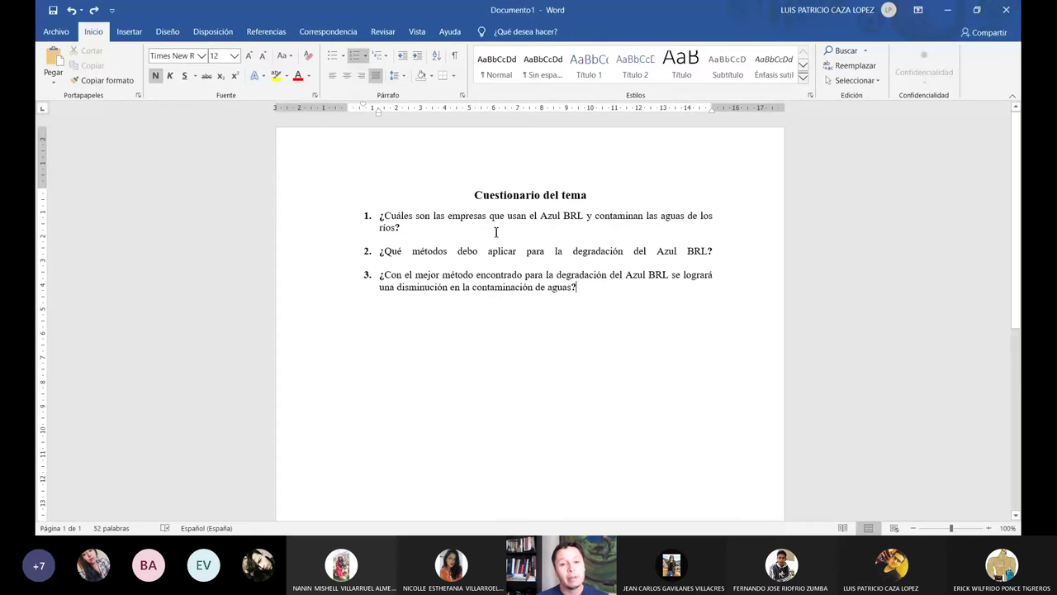
key("Return")
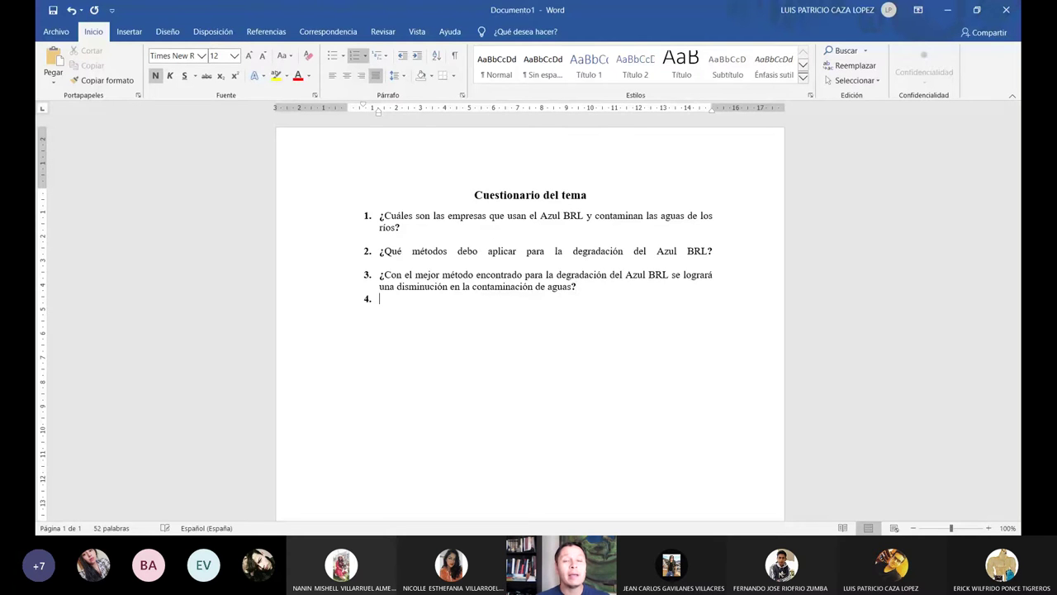
key("BackSpace")
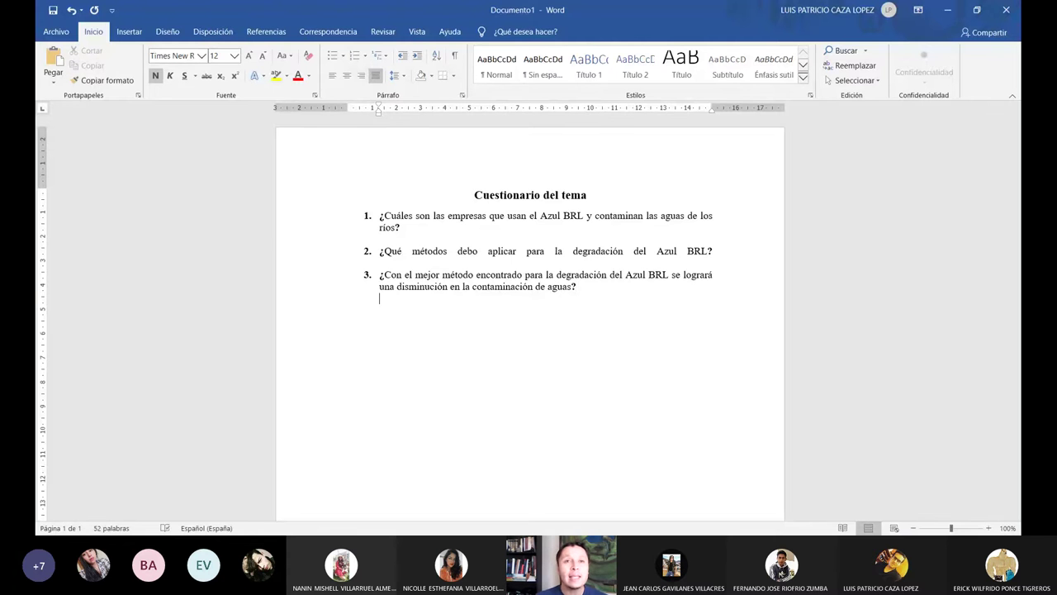
type("INDICADOR:")
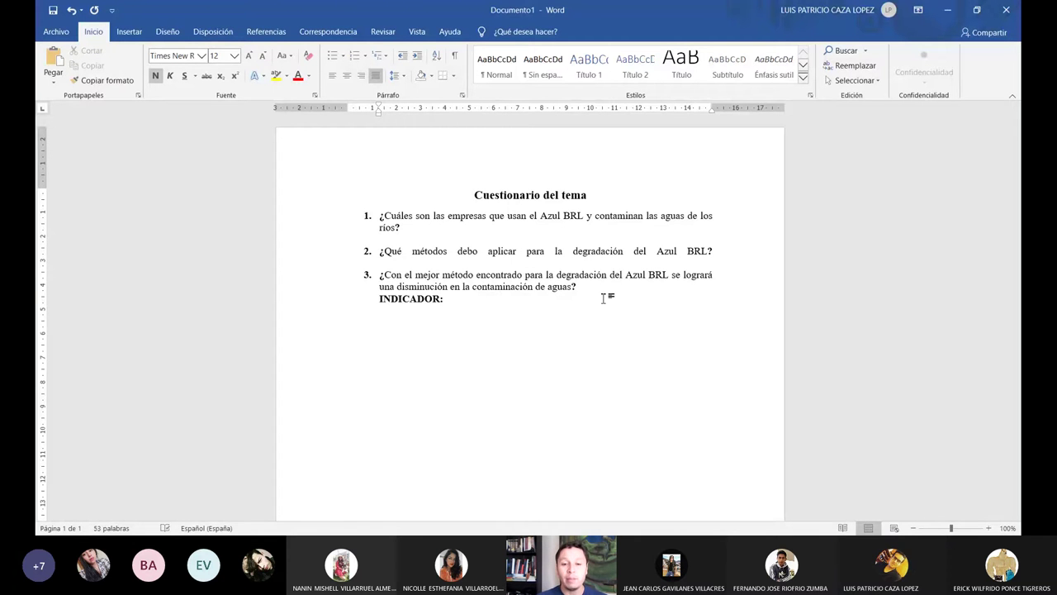
key("ctrl+n")
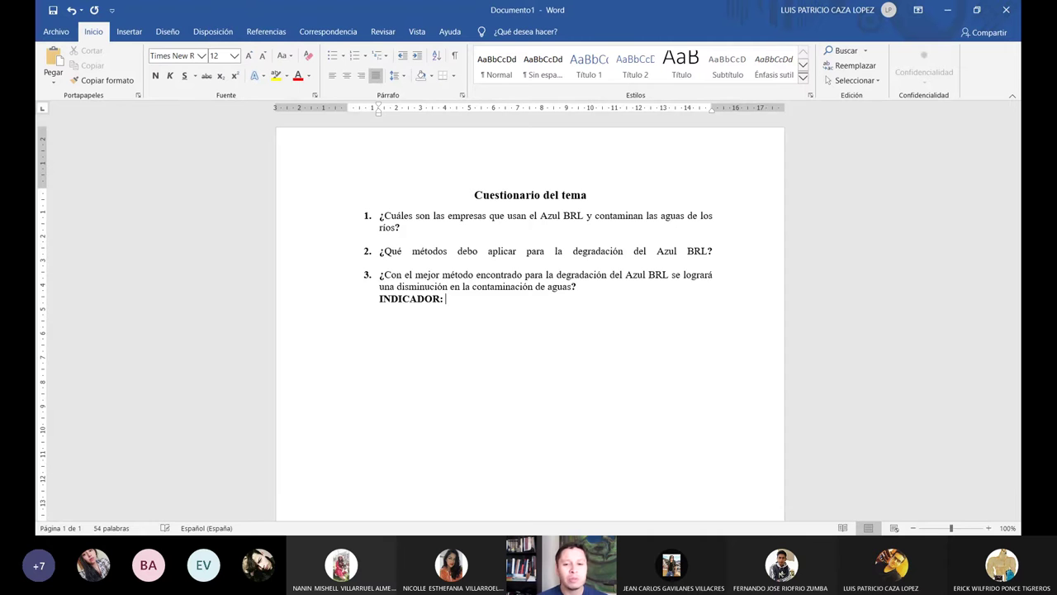
key("BackSpace")
type("E")
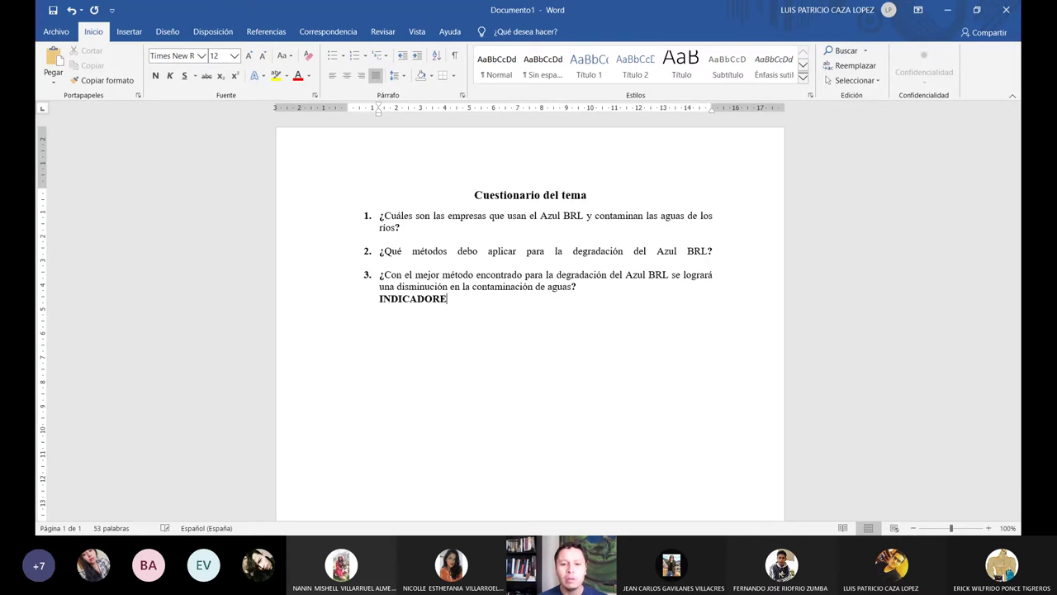
type("S: Variables de los procesos de tratamien")
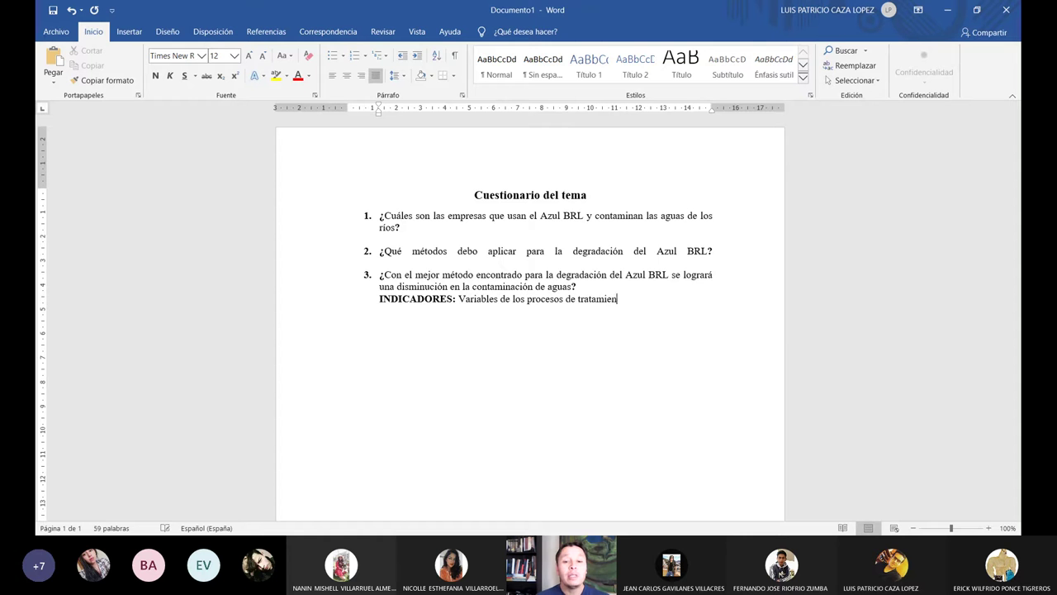
key("BackSpace")
key("BackSpace")
key("BackSpace")
type("ie")
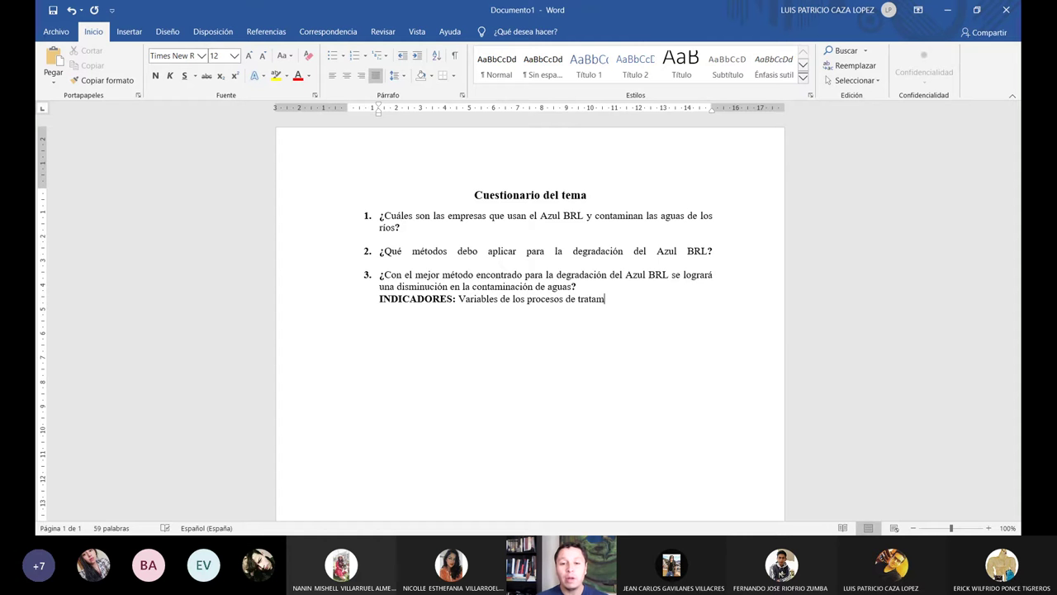
type("nto")
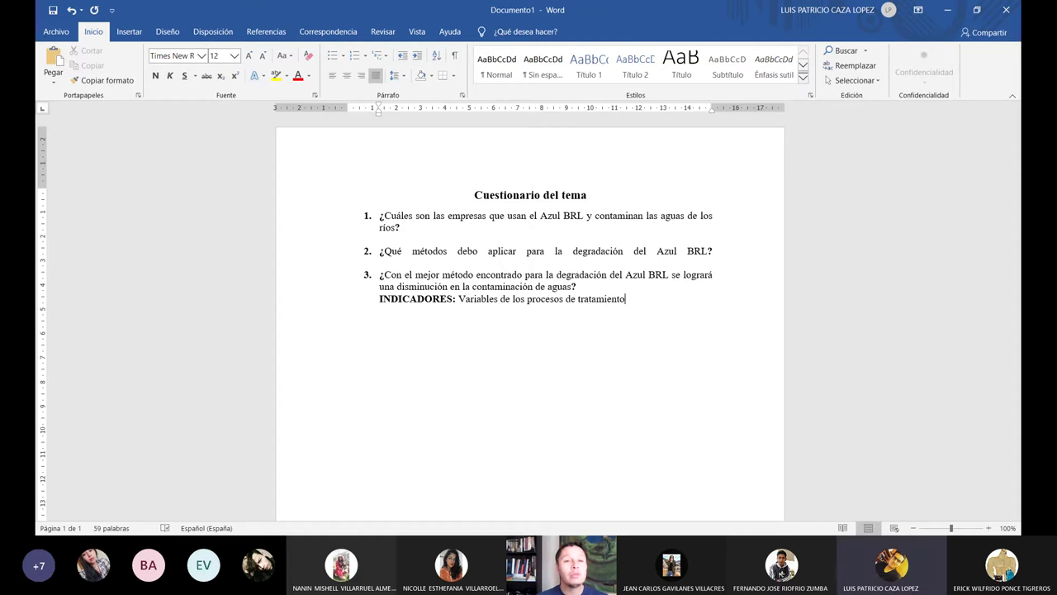
type(" del col")
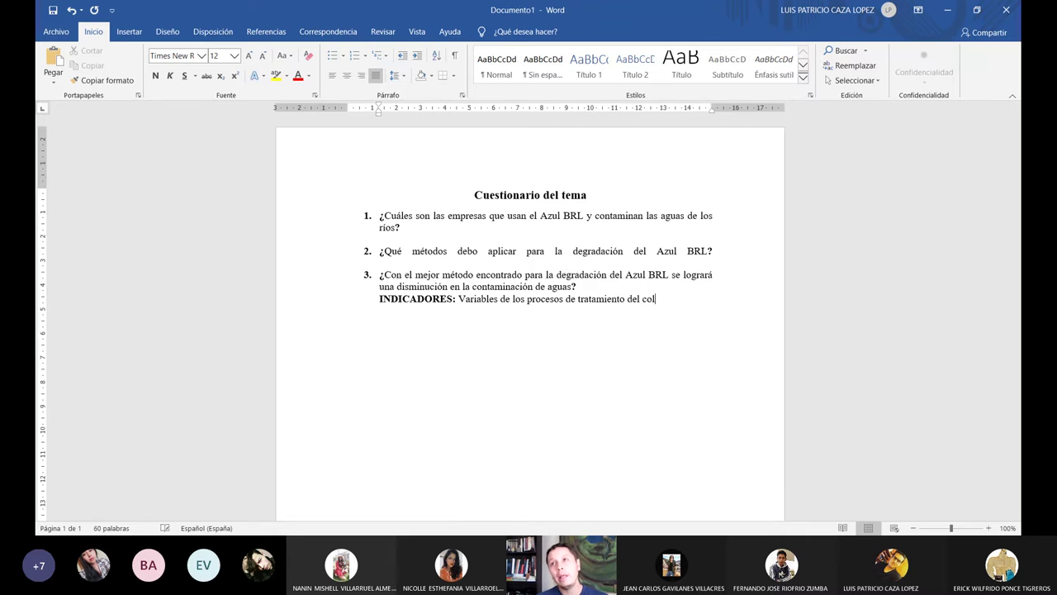
type("orante.")
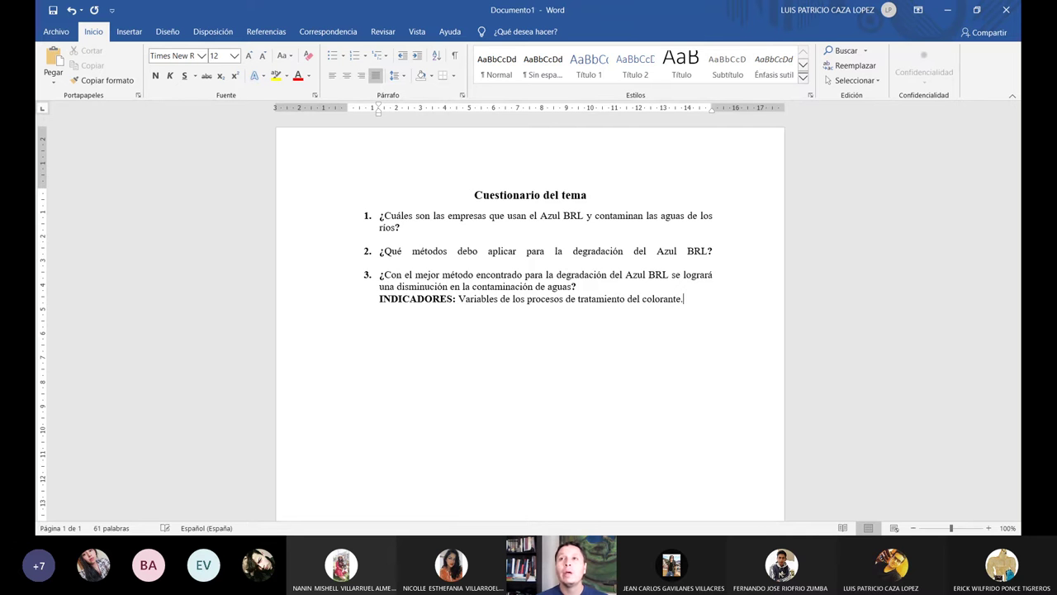
Replace the final period of question 3's indicators line with "(tiempo, concentración…)"
key("BackSpace")
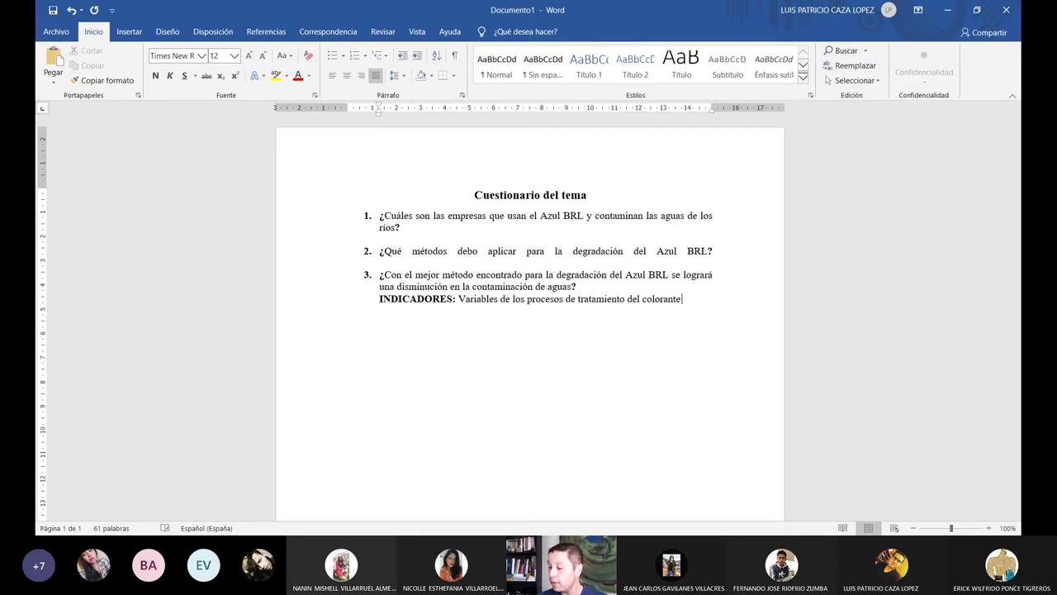
type("(")
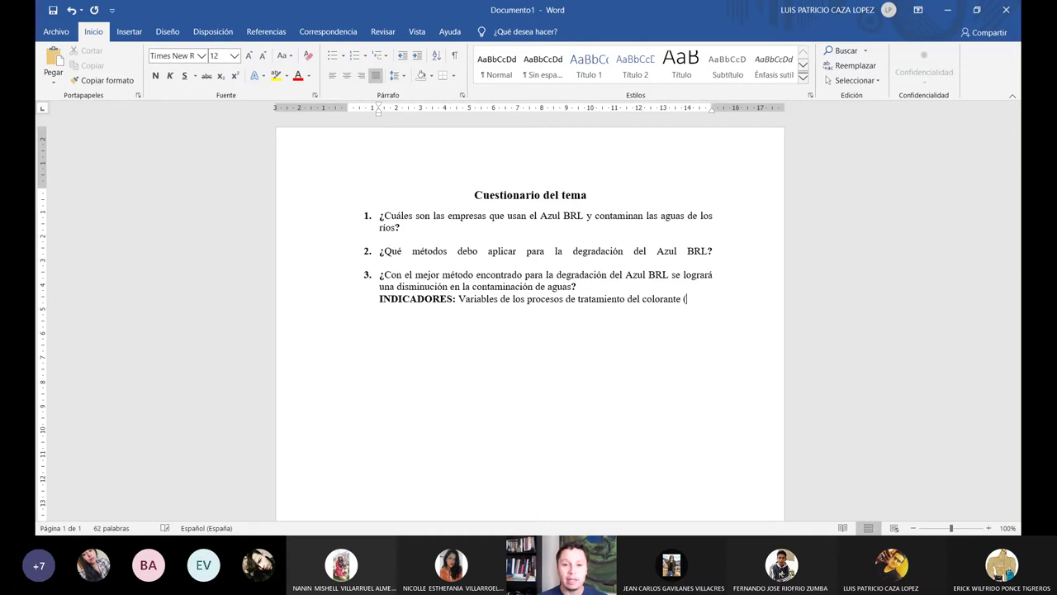
type("t")
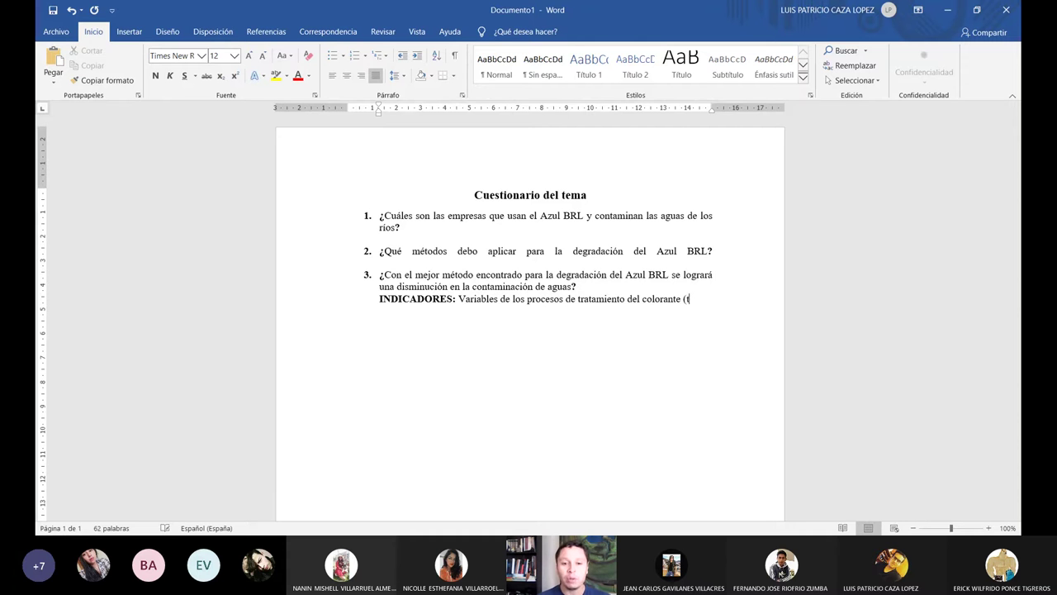
type("iempo, concentración")
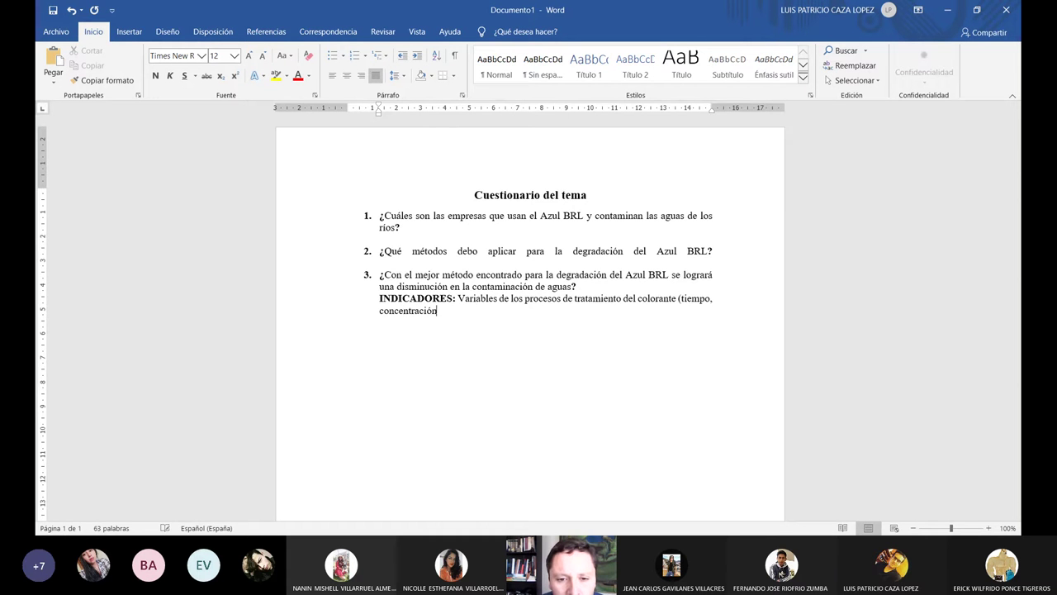
type("...)")
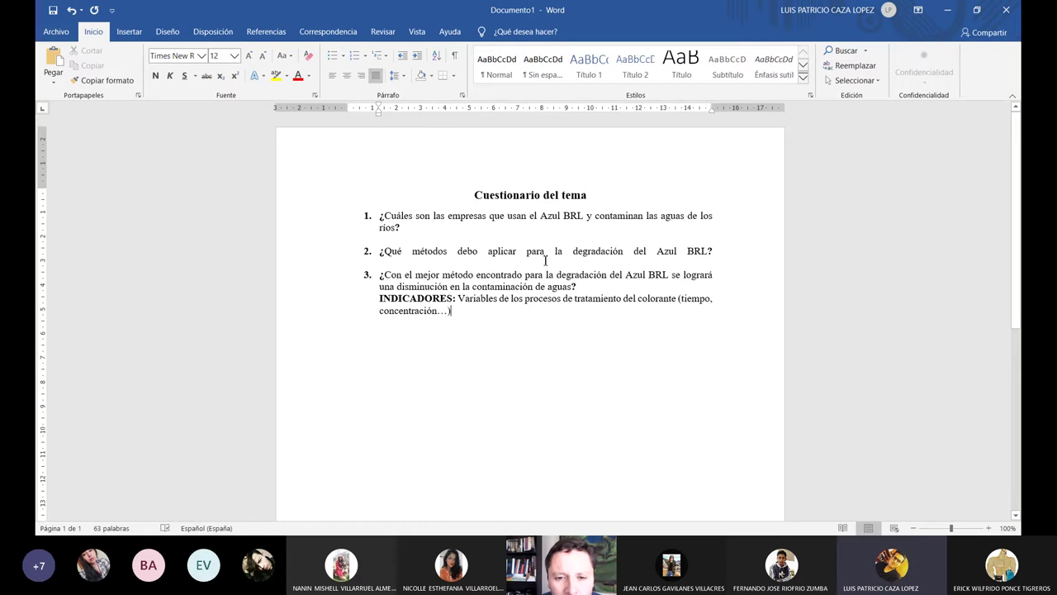
Insert an unnumbered line with the bold label "INDICADOR:" below question 1, about companies using Azul BRL
left_click(714, 255)
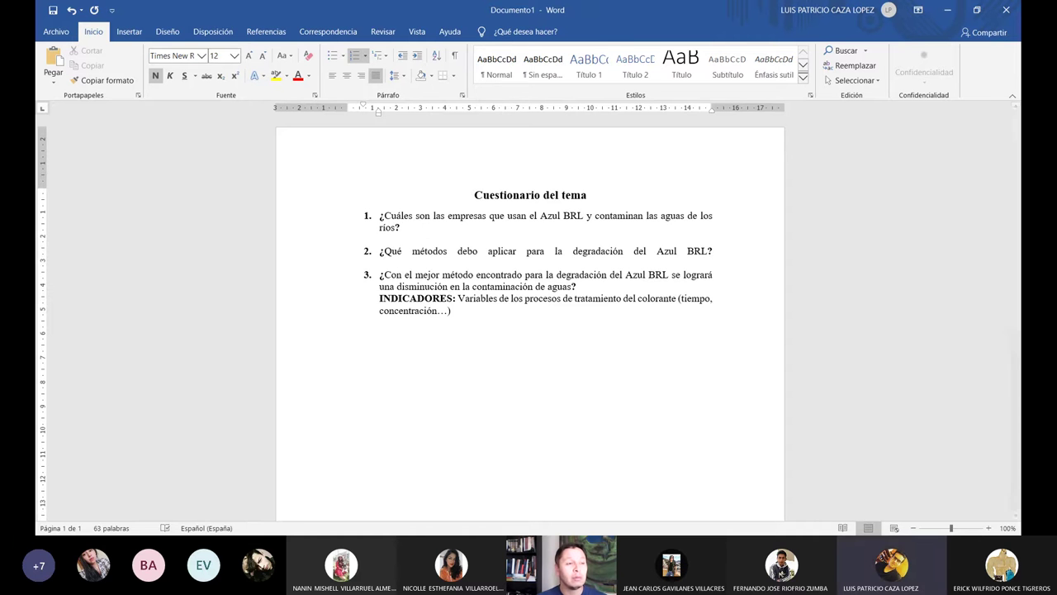
left_click(425, 227)
key("Return")
key("BackSpace")
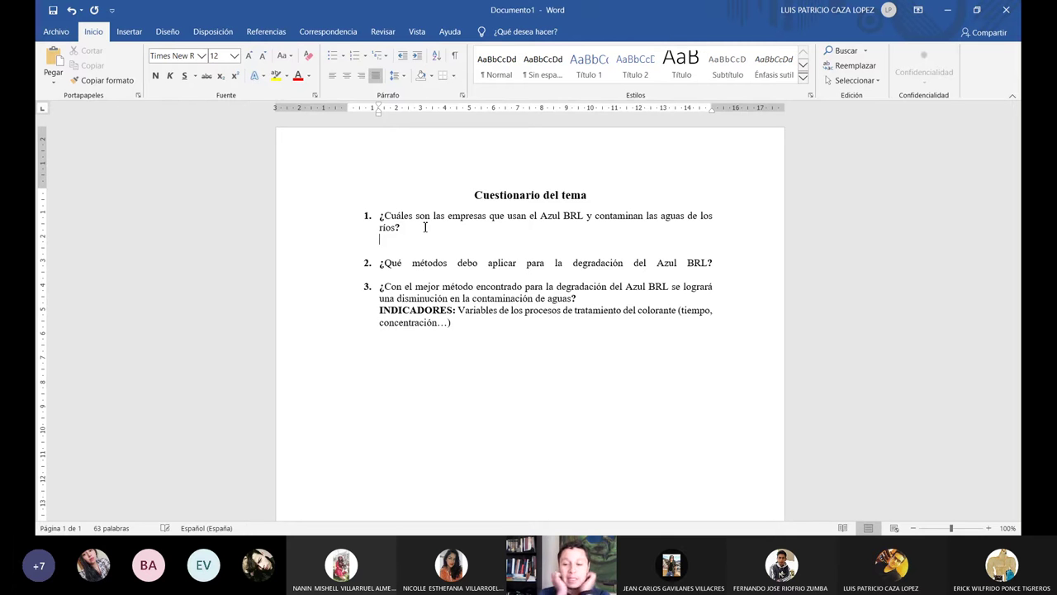
key("ctrl+n")
type("INDICADOR:")
key("ctrl+n")
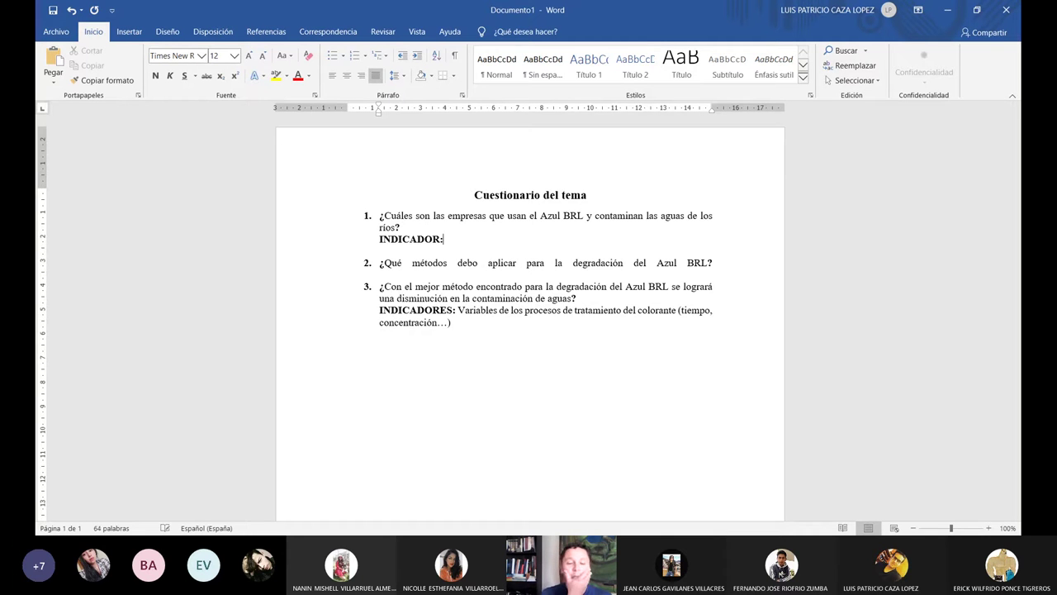
Complete question 1's indicator line with the non-bold text "Análisis breve (datos de importaciones)"
type("(")
key("BackSpace")
type("a")
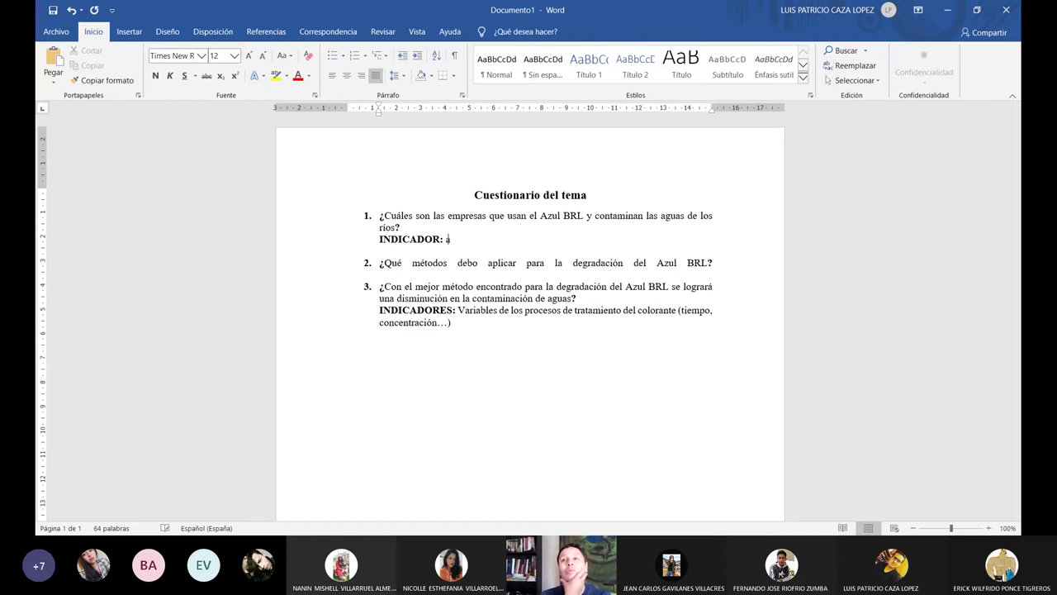
key("BackSpace")
type("Aná")
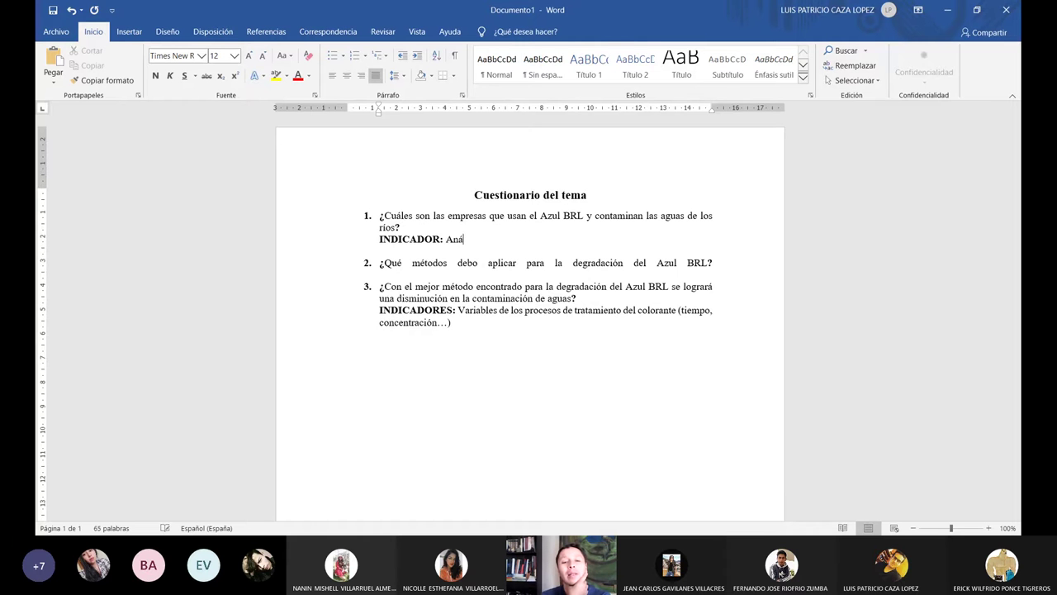
type("lisis br")
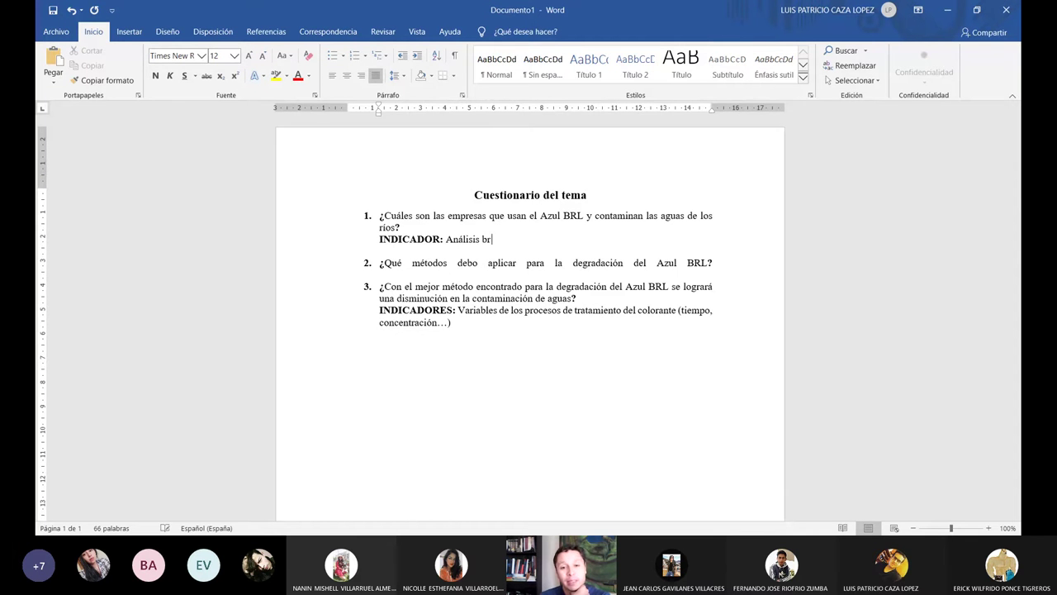
type("eve ")
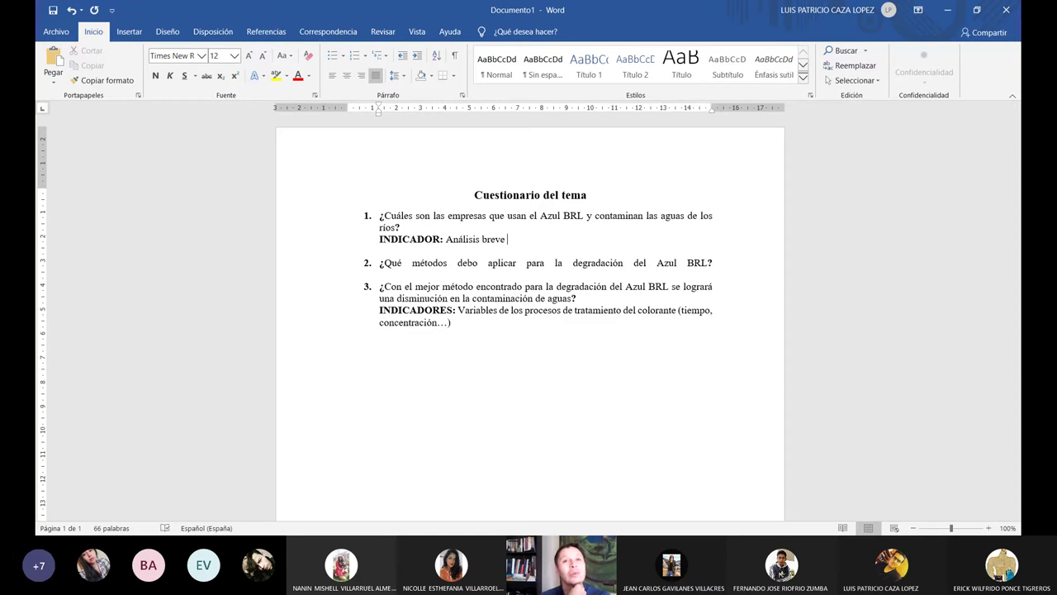
type("(datos de impor")
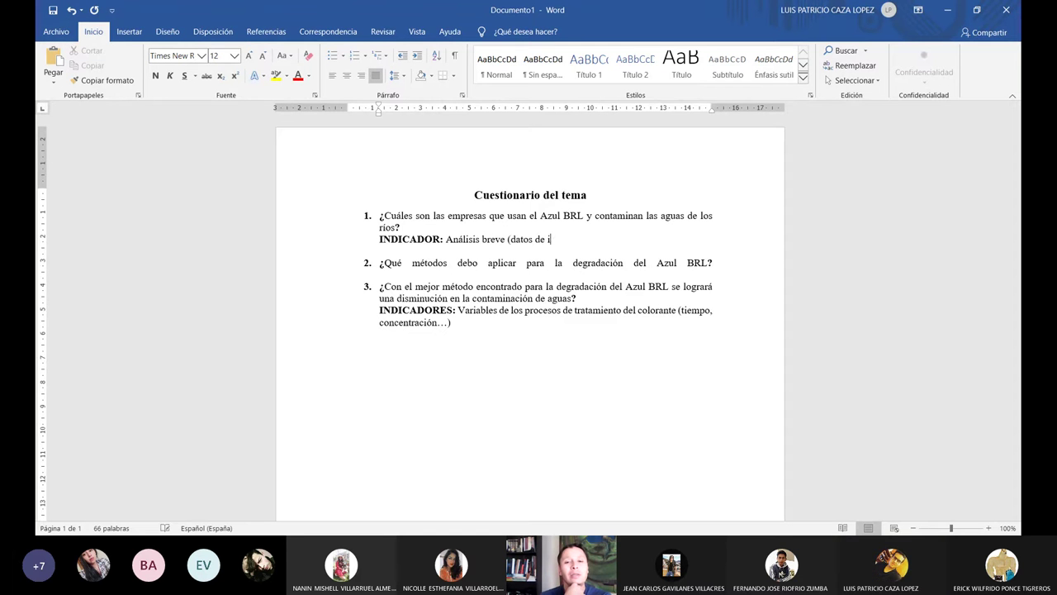
type("tanc")
key("BackSpace")
key("BackSpace")
type("ciones)")
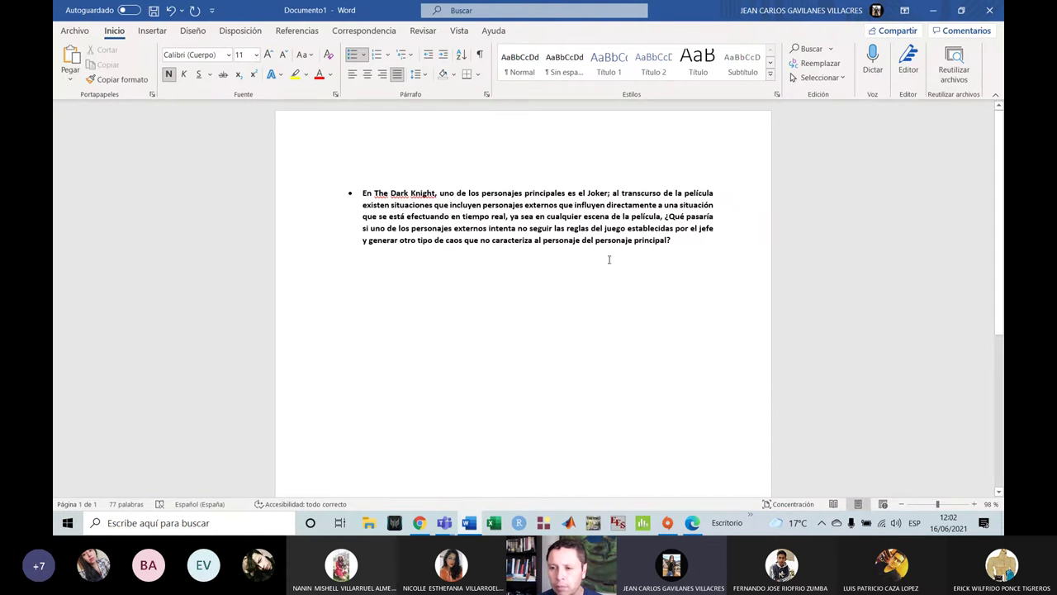
In the The Dark Knight document, delete the redundant "del personaje" so the question ends with "al personaje principal?"
left_click(631, 240)
key("BackSpace")
key("BackSpace")
key("BackSpace")
key("BackSpace")
key("BackSpace")
key("BackSpace")
key("BackSpace")
key("BackSpace")
key("BackSpace")
key("BackSpace")
key("BackSpace")
key("BackSpace")
key("BackSpace")
key("BackSpace")
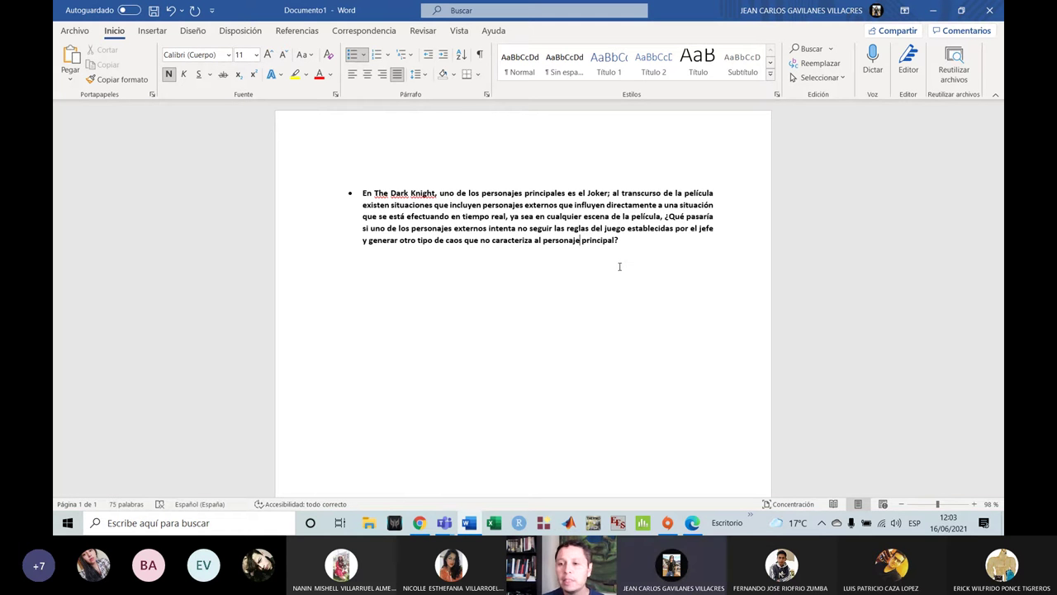
left_click(442, 272)
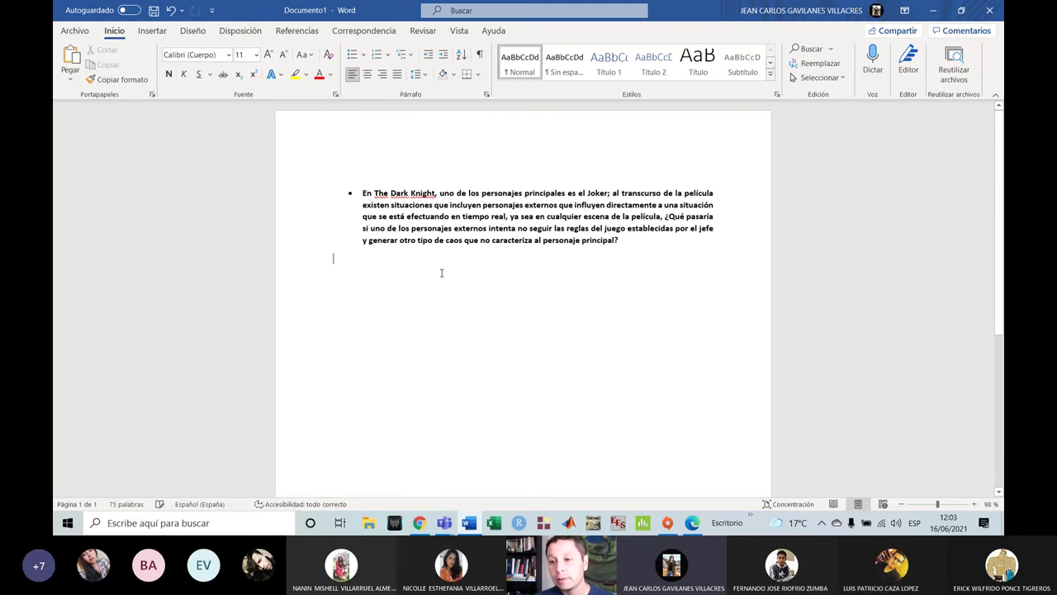
type("Matriz c")
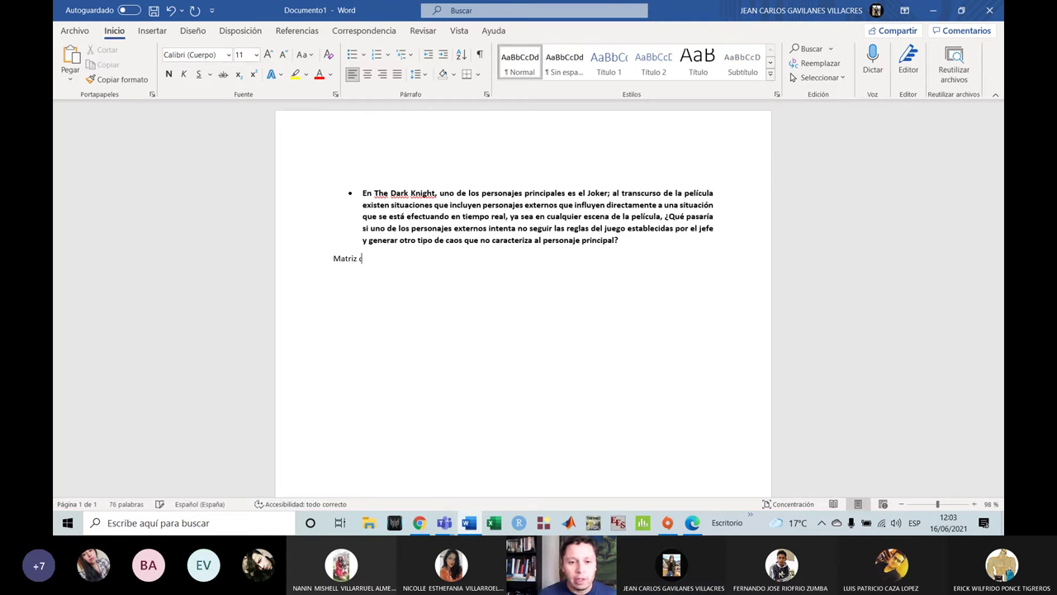
type("ua")
key("BackSpace")
key("BackSpace")
key("BackSpace")
key("BackSpace")
key("BackSpace")
key("BackSpace")
key("BackSpace")
key("BackSpace")
key("BackSpace")
key("BackSpace")
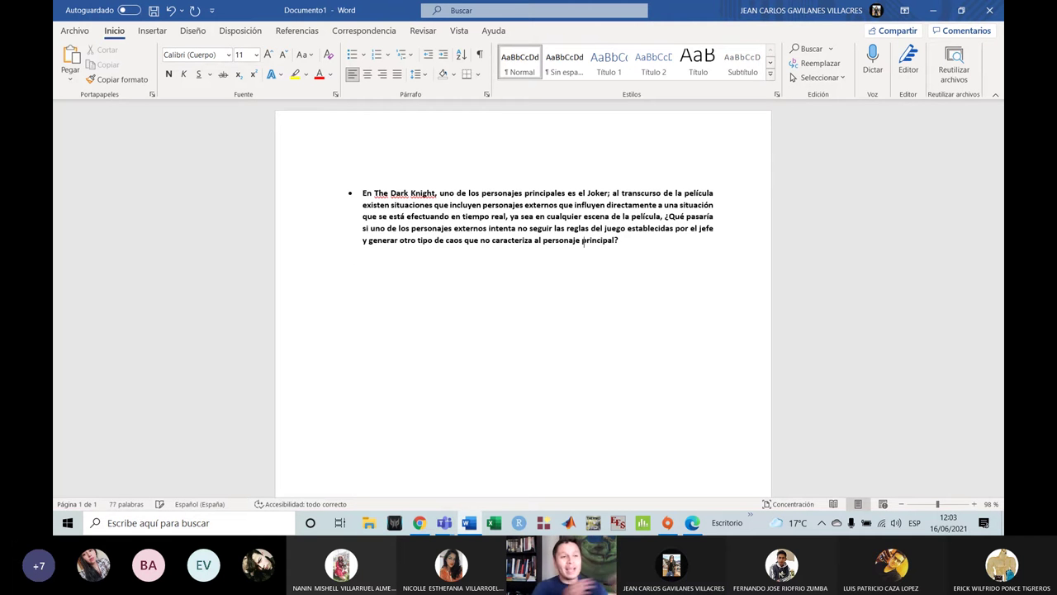
key("BackSpace")
Add a bold bulleted line below the The Dark Knight question, starting with the uppercase label "INDICADORES"
key("Caps_Lock")
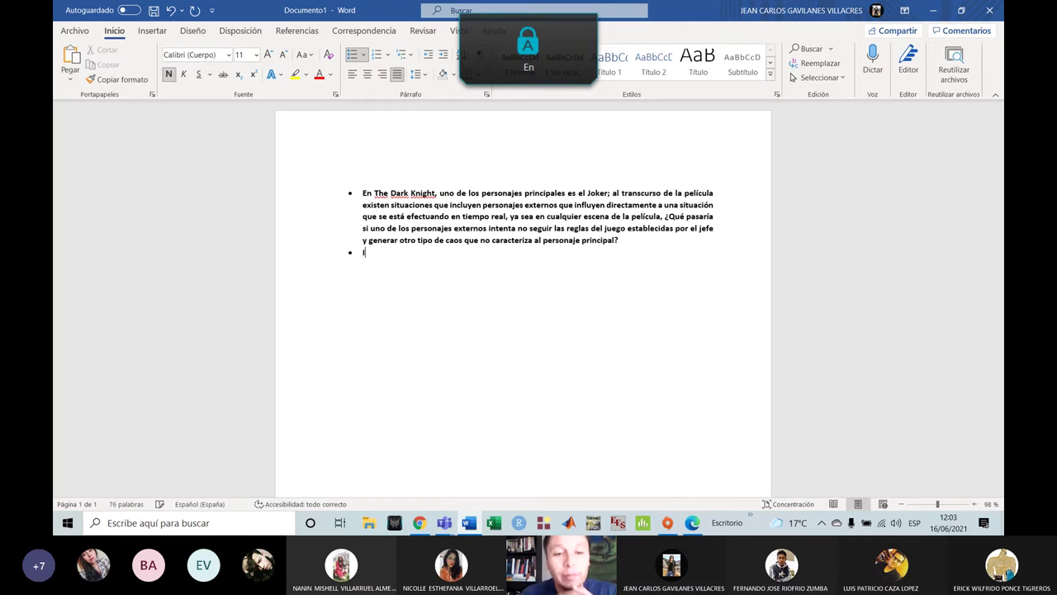
type("INDCIA")
key("BackSpace")
key("BackSpace")
key("BackSpace")
type("ICADOR")
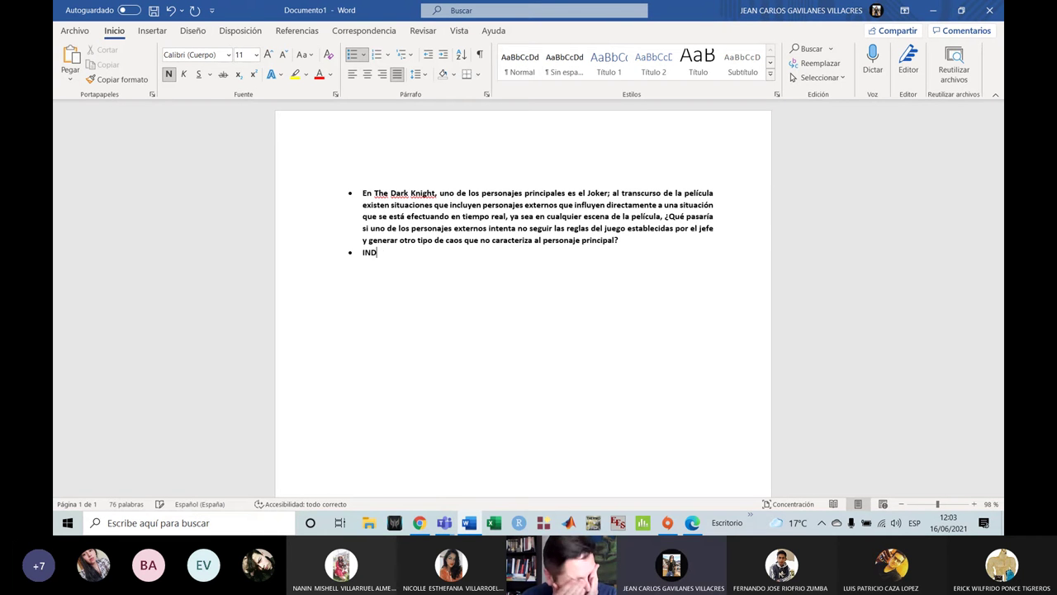
type("ES")
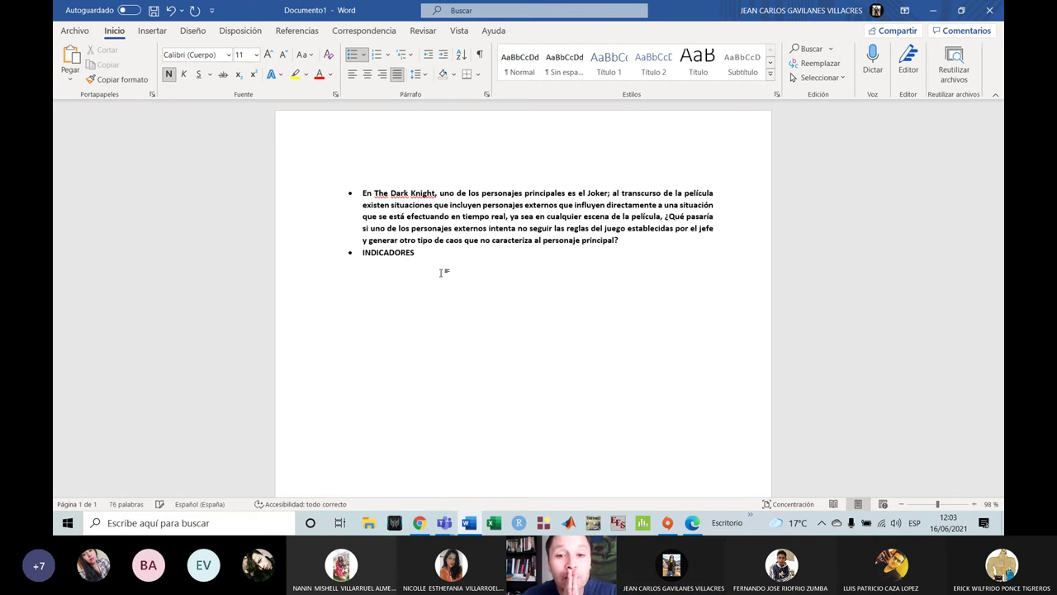
Continue the indicators bullet with ": MATRIZ CAUSA Y EFECTO"
type(": MTRO C")
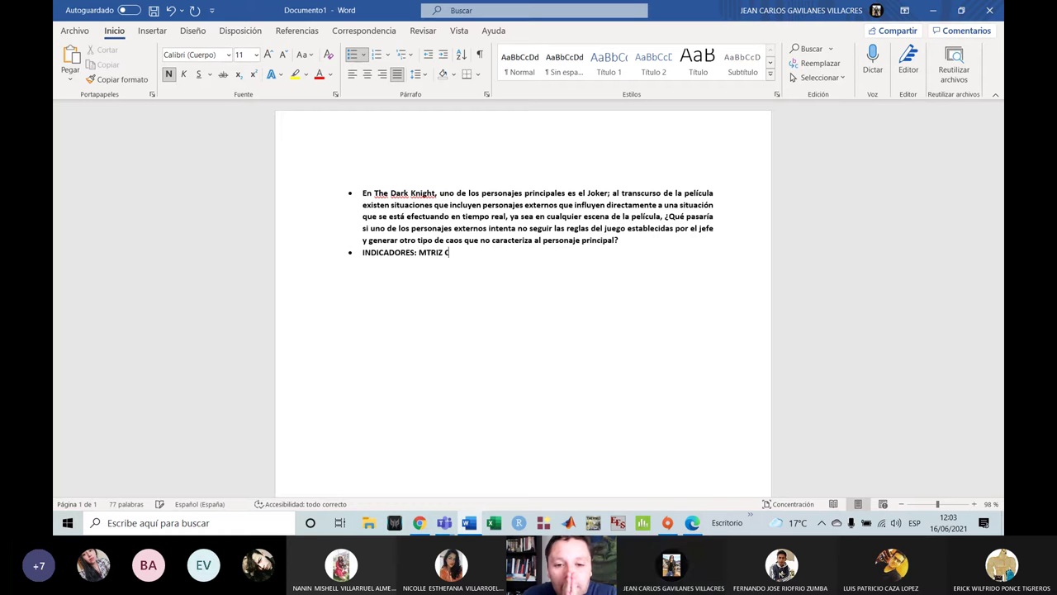
key("BackSpace")
key("BackSpace")
key("BackSpace")
key("BackSpace")
key("BackSpace")
type("MATRIZ")
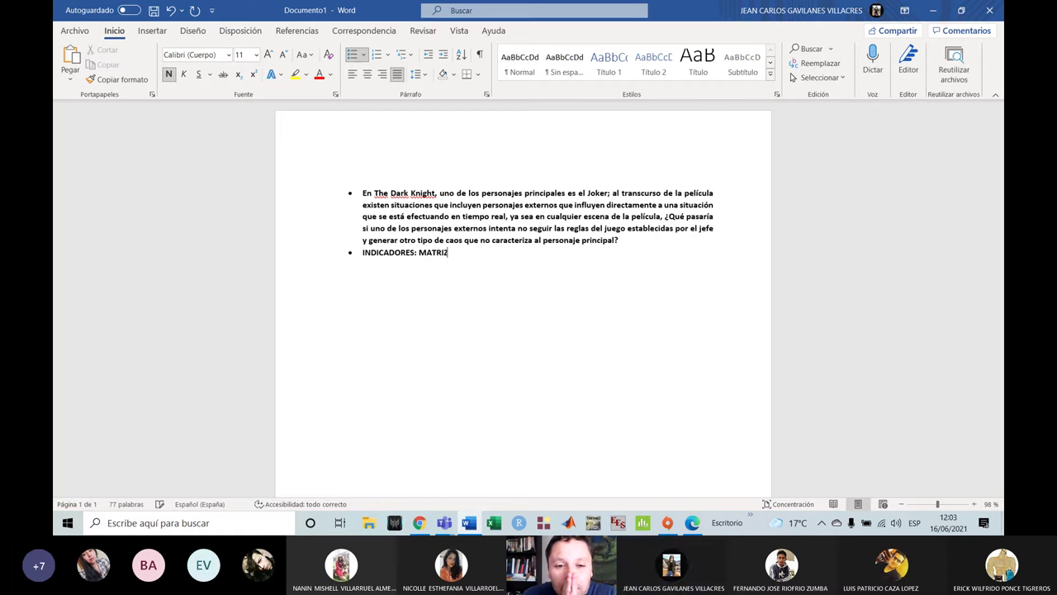
type(" CAUSA Y EFECTO")
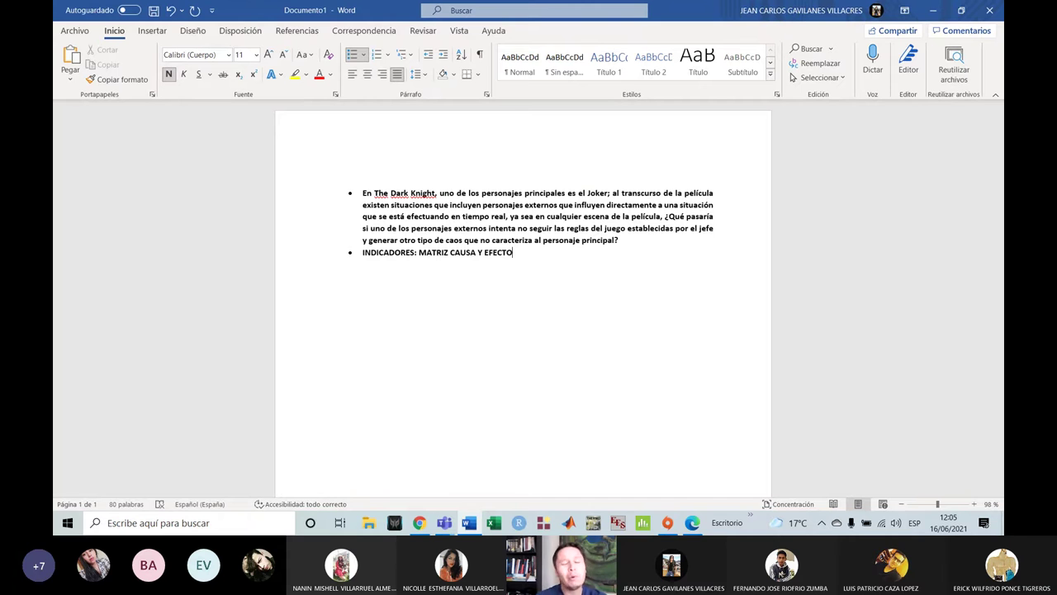
Complete the indicators bullet with the parenthetical "(DIAGRAMA DE RAMAS)."
type("(")
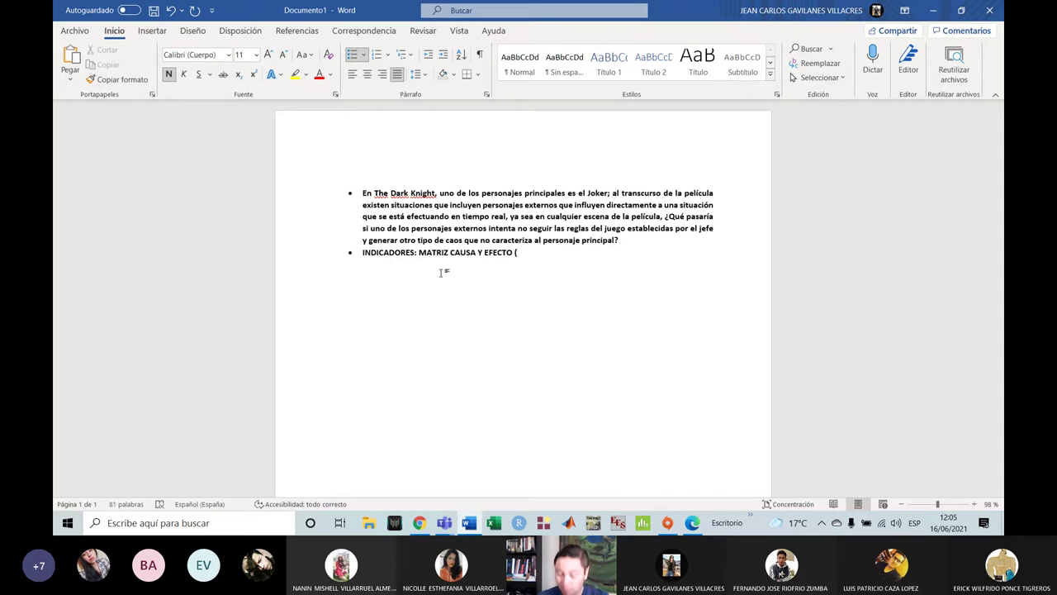
type("DIAGRAM D")
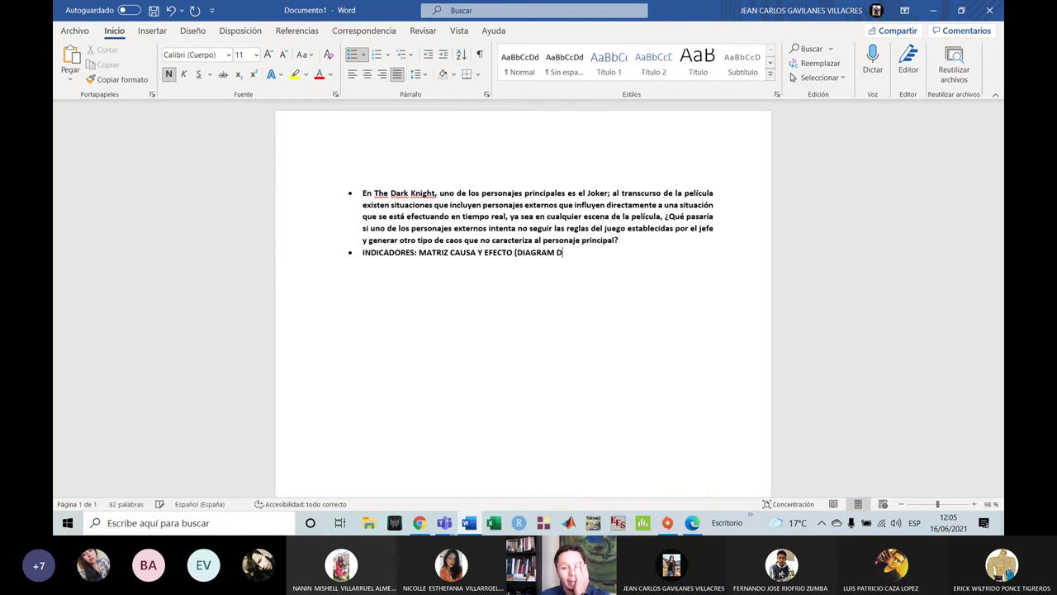
key("BackSpace")
key("BackSpace")
type("A DE RAMAS")
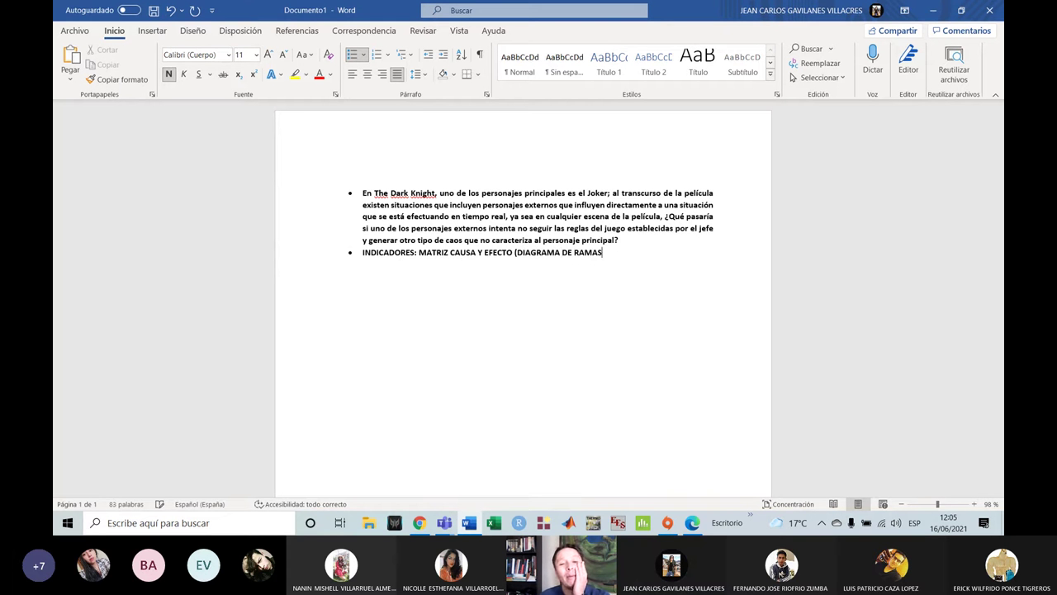
type(").")
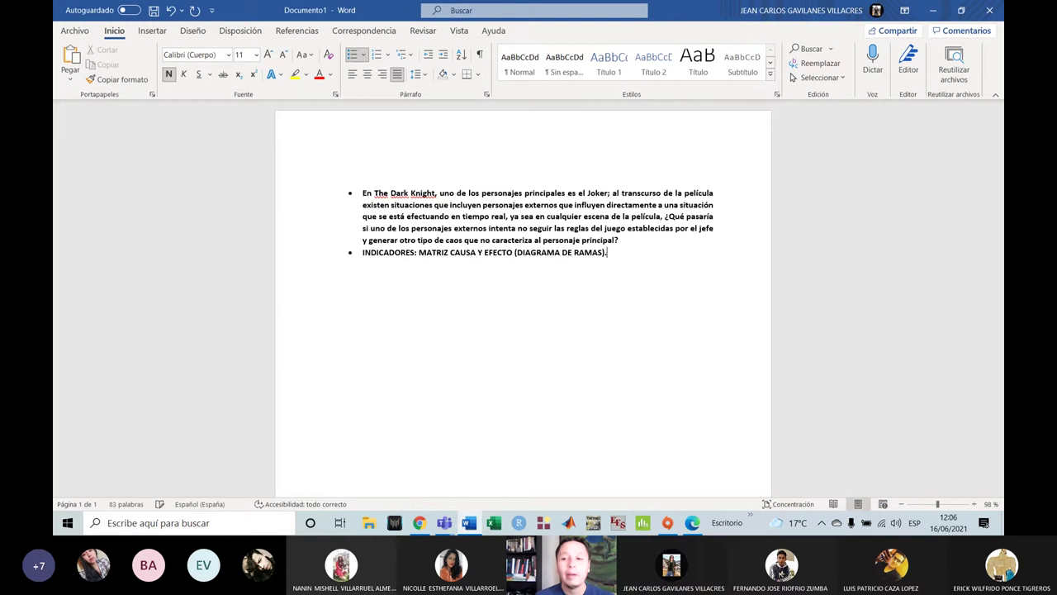
Switch to the Teams meeting window of the Metodología de la Investigación class
key("alt+Tab")
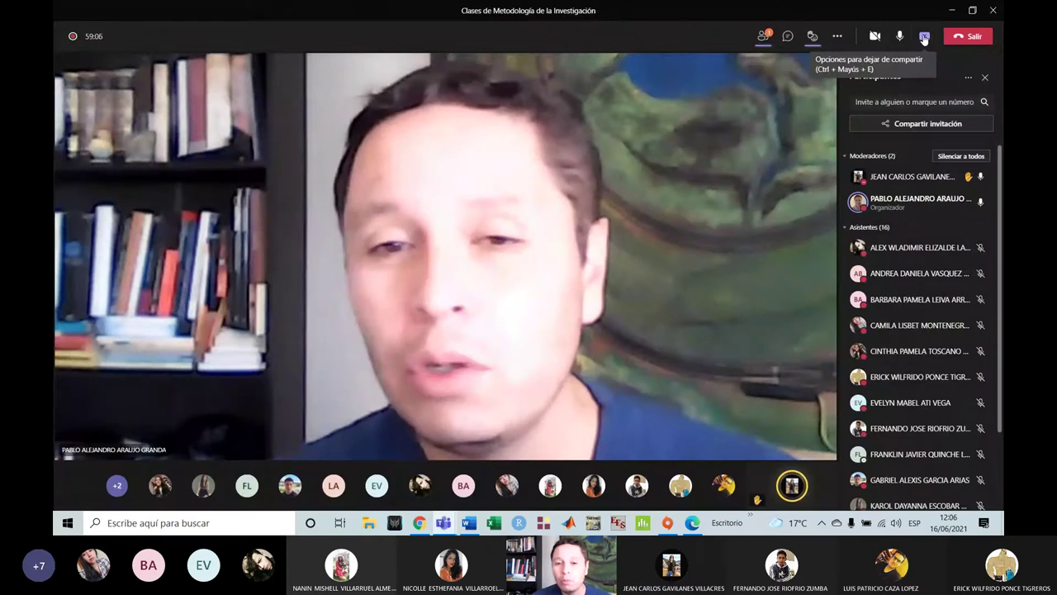